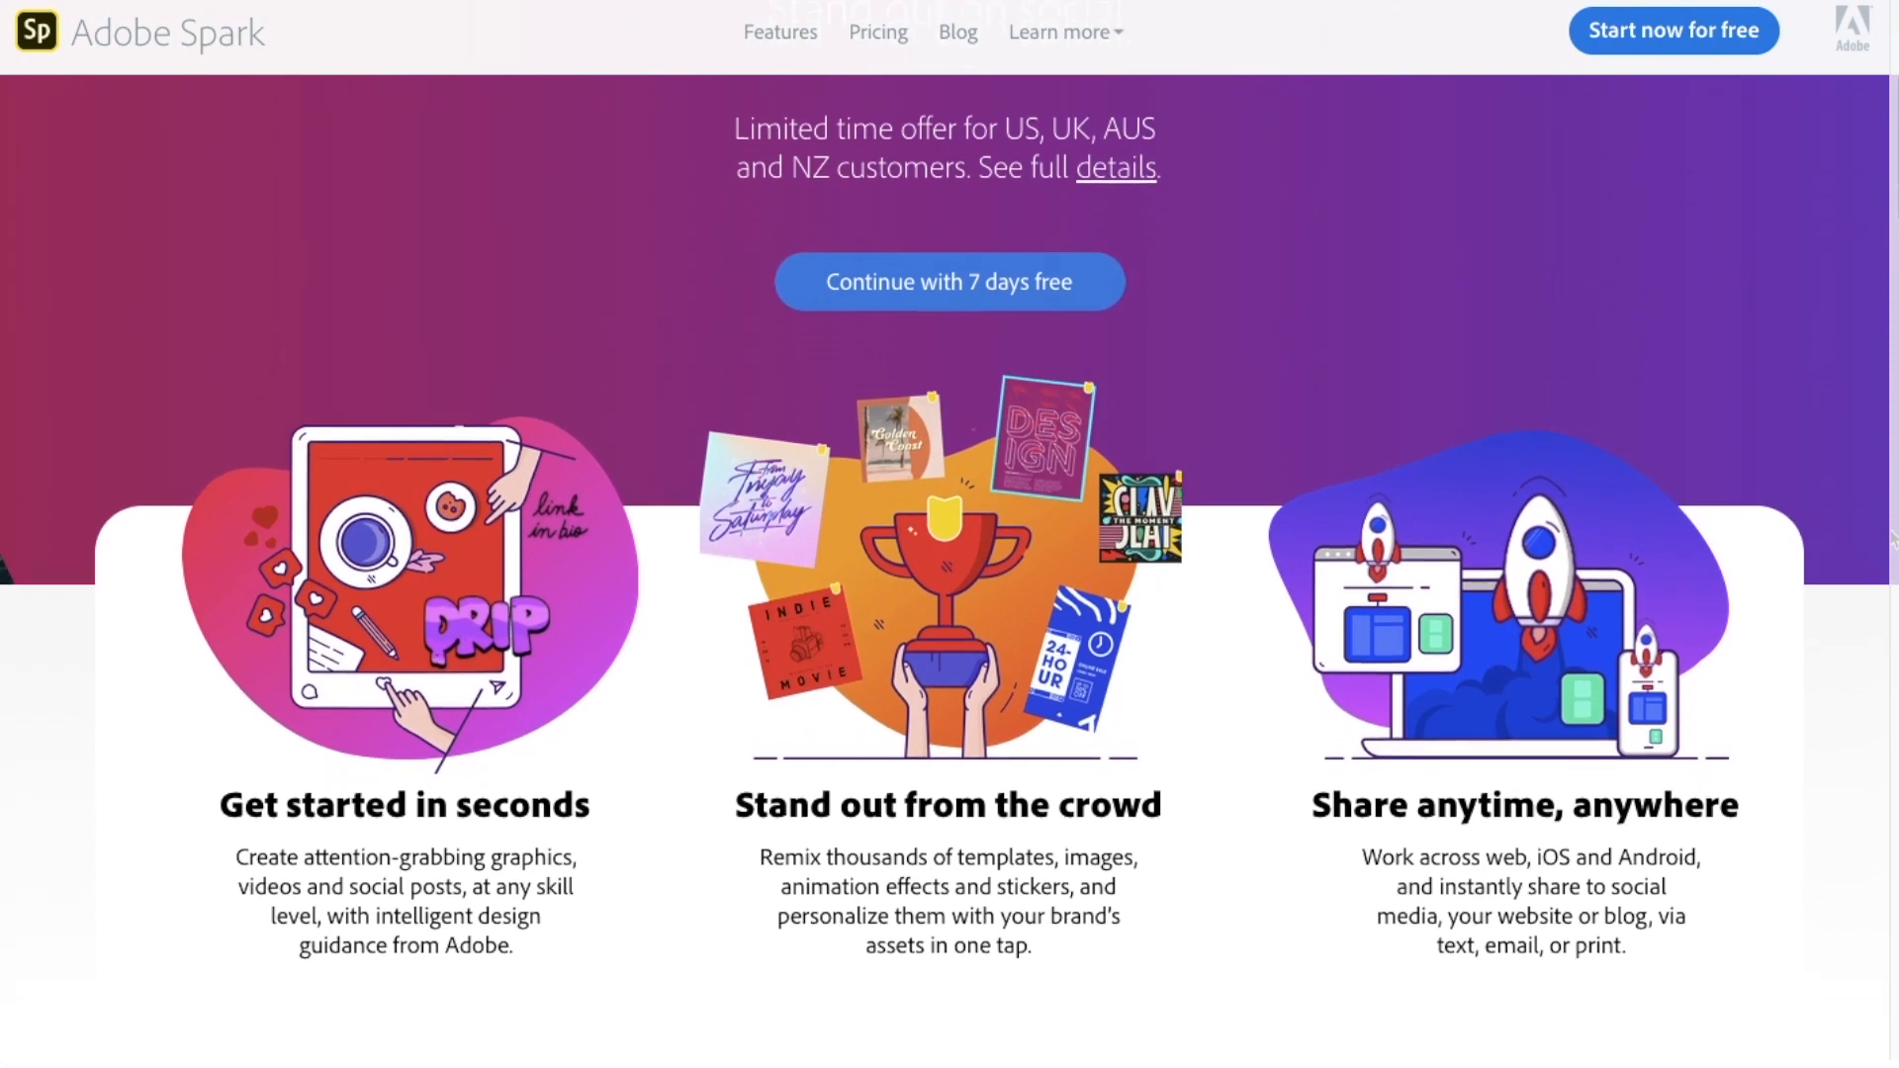
scroll(1891, 539, "down", 3)
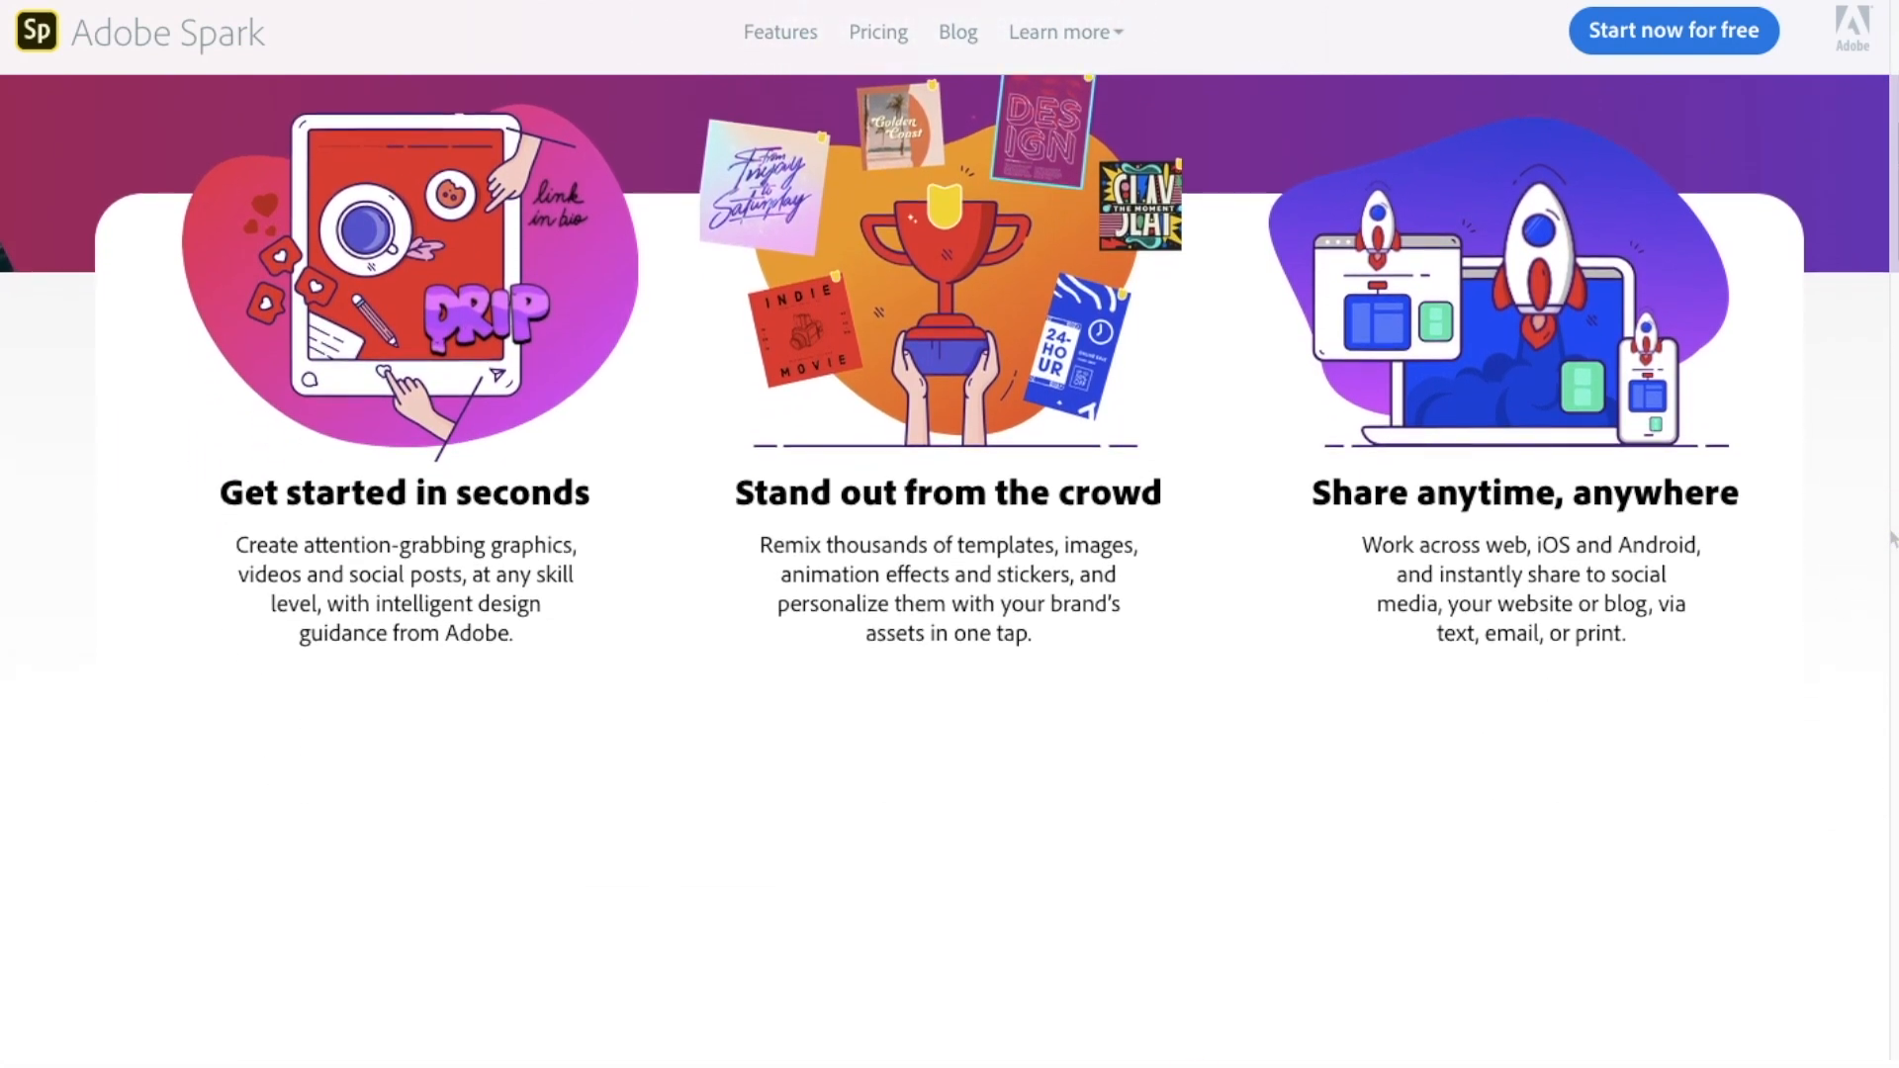
scroll(1891, 539, "down", 3)
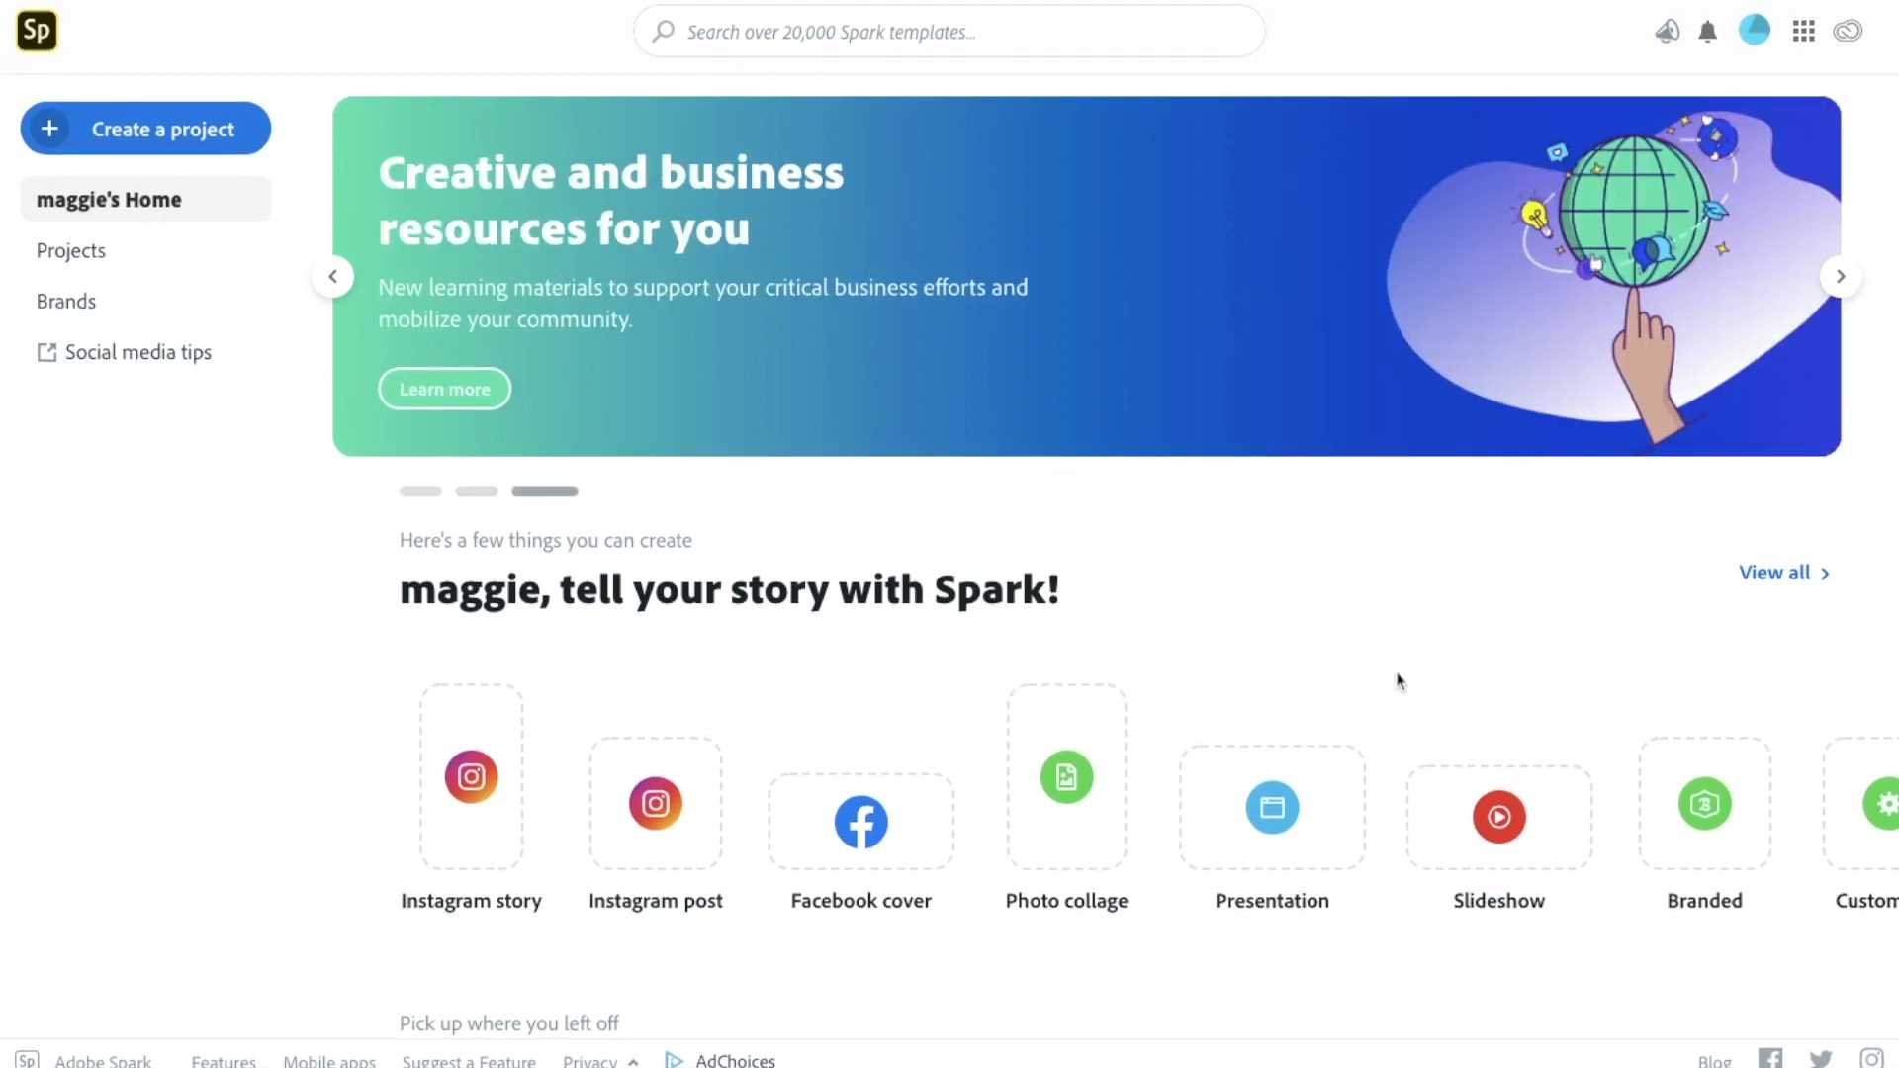
Search the Spark templates for "instagram story".
left_click(930, 44)
type("i")
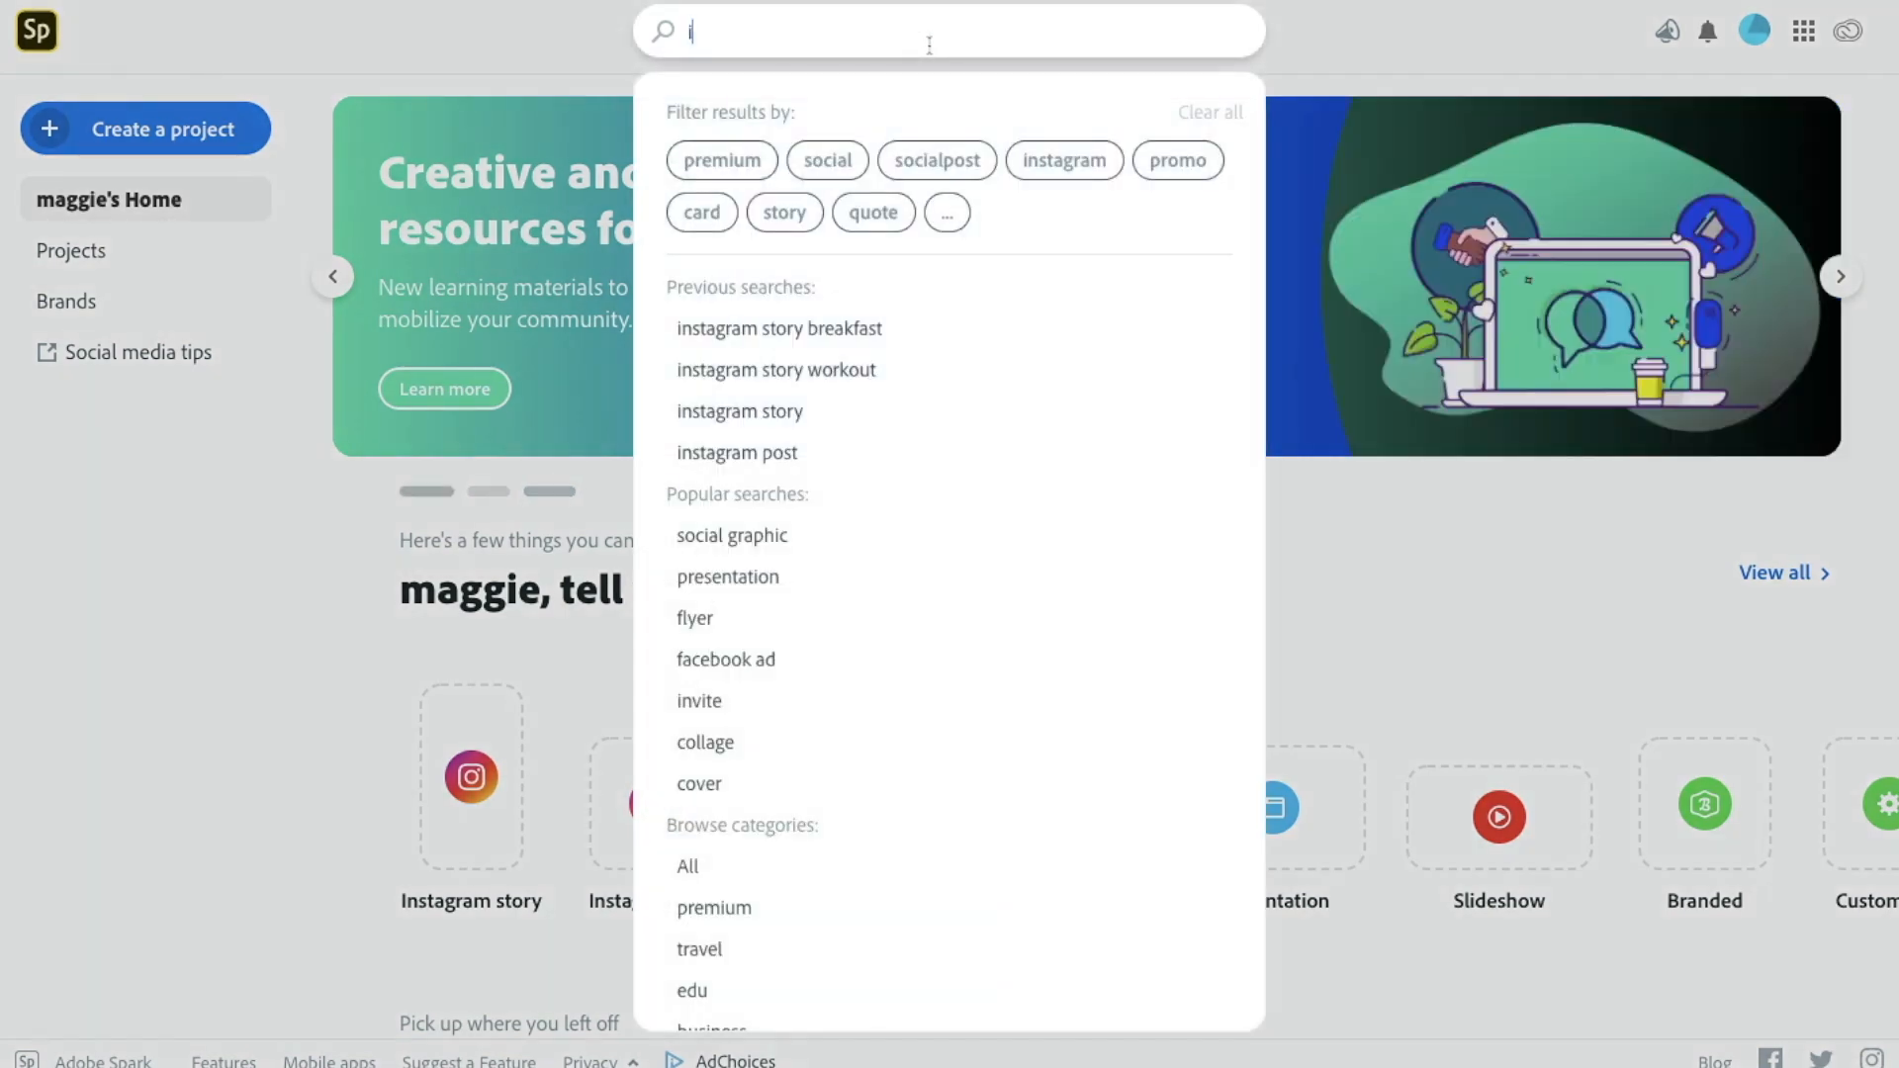
type("nstagram story")
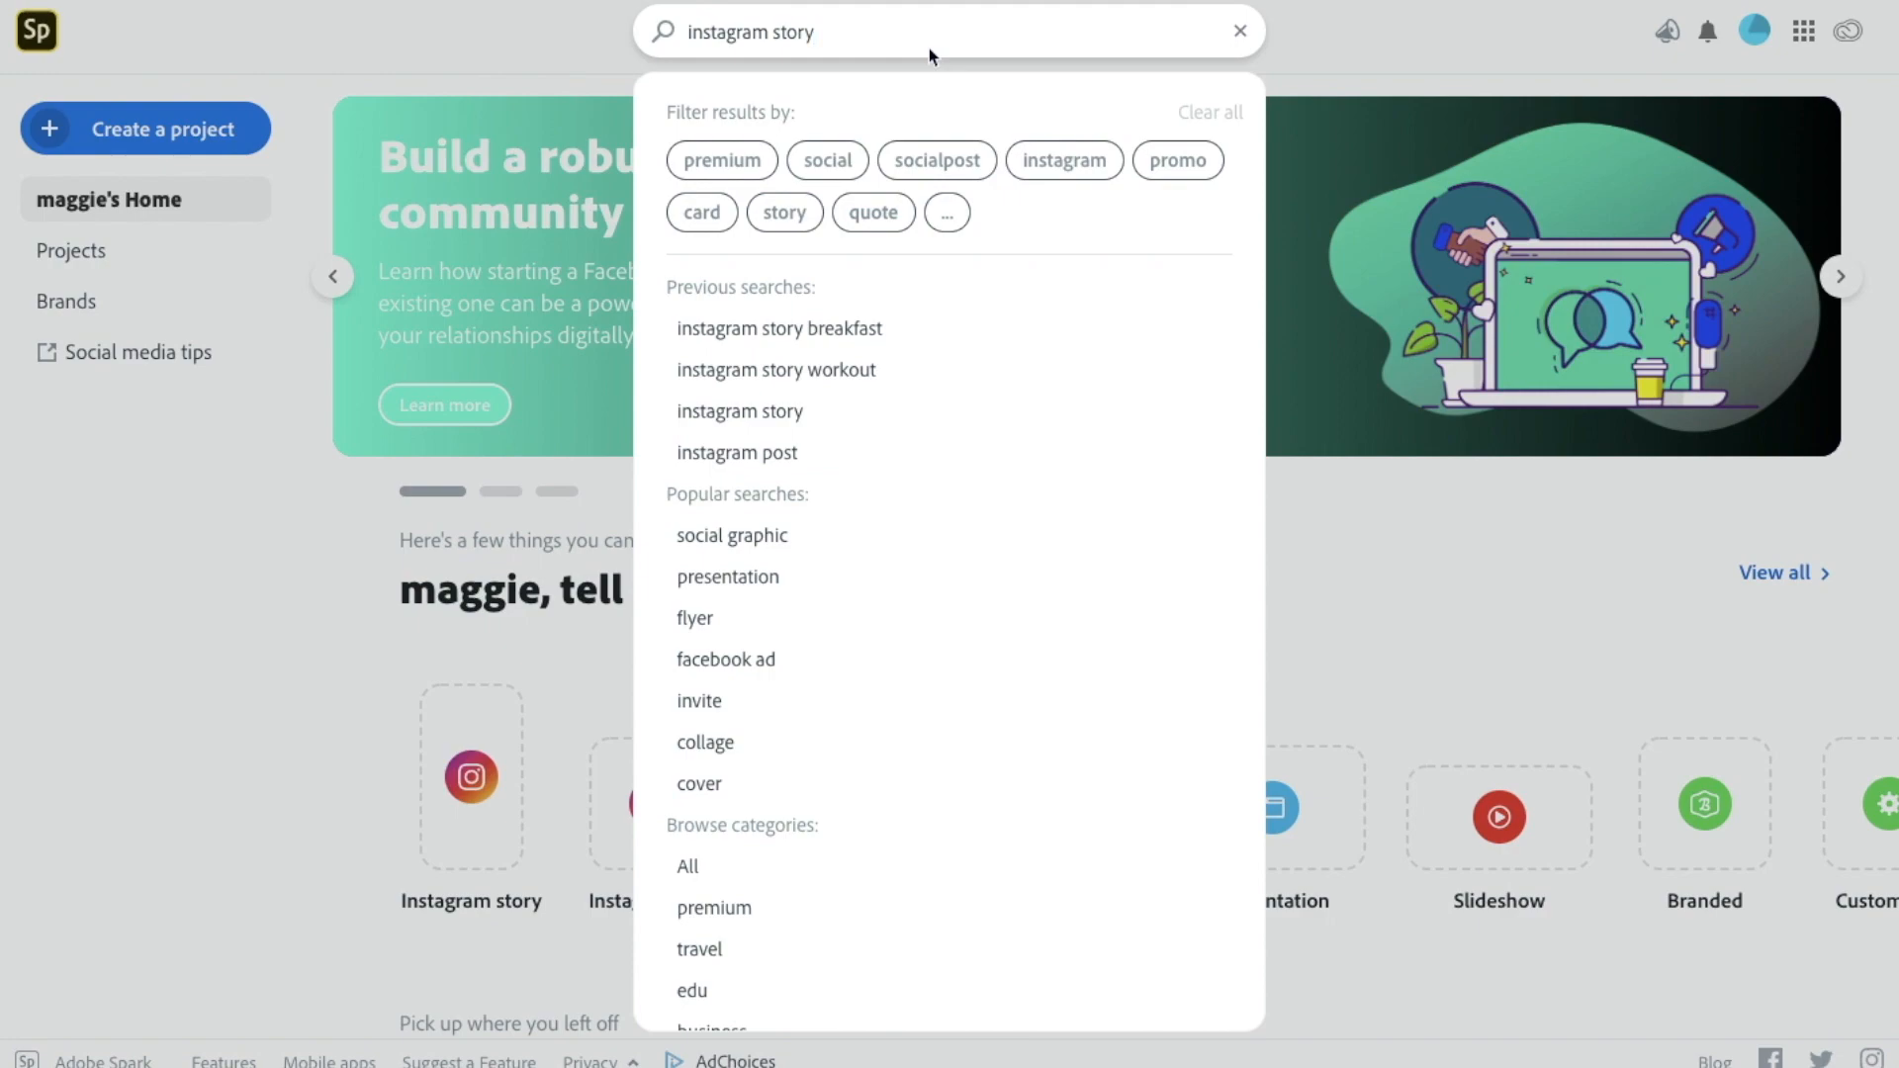
key("Return")
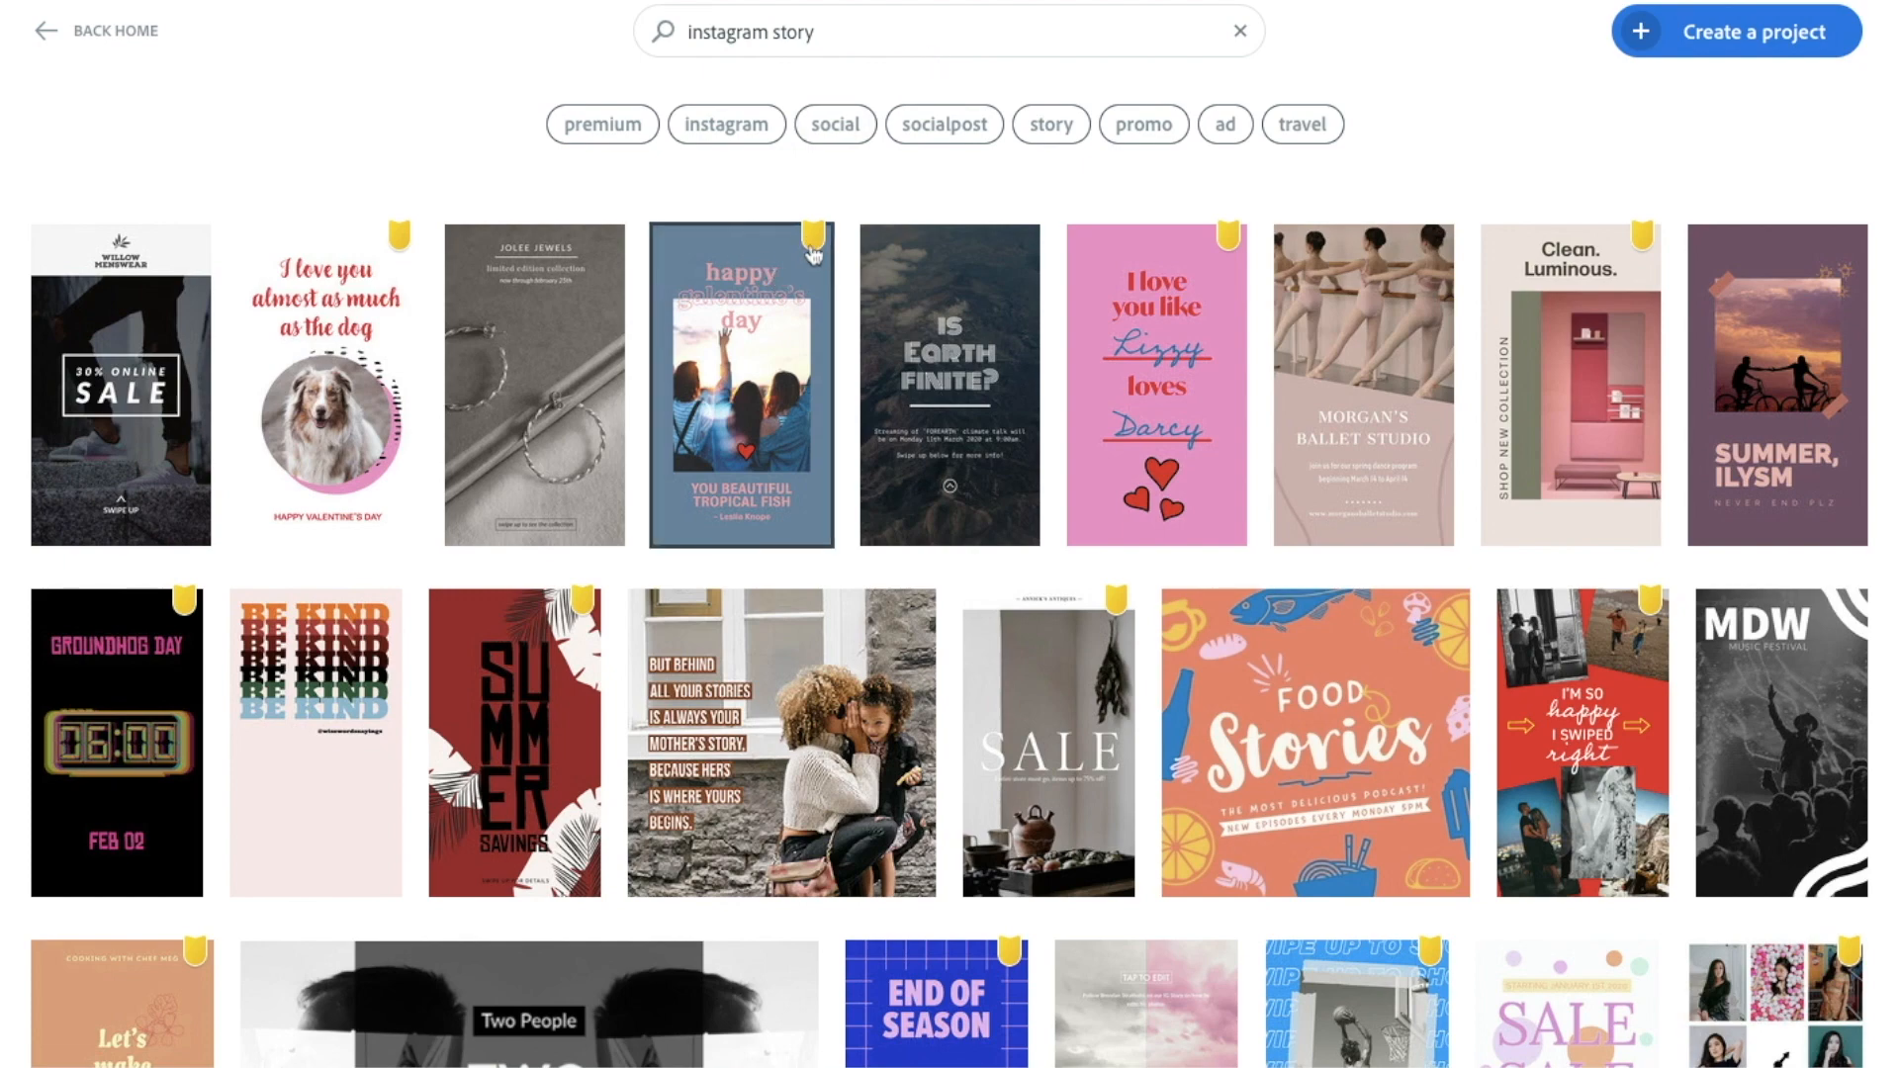
Create a project from the "Sunday morning Breakfast" template in the search results.
scroll(811, 254, "down", 2)
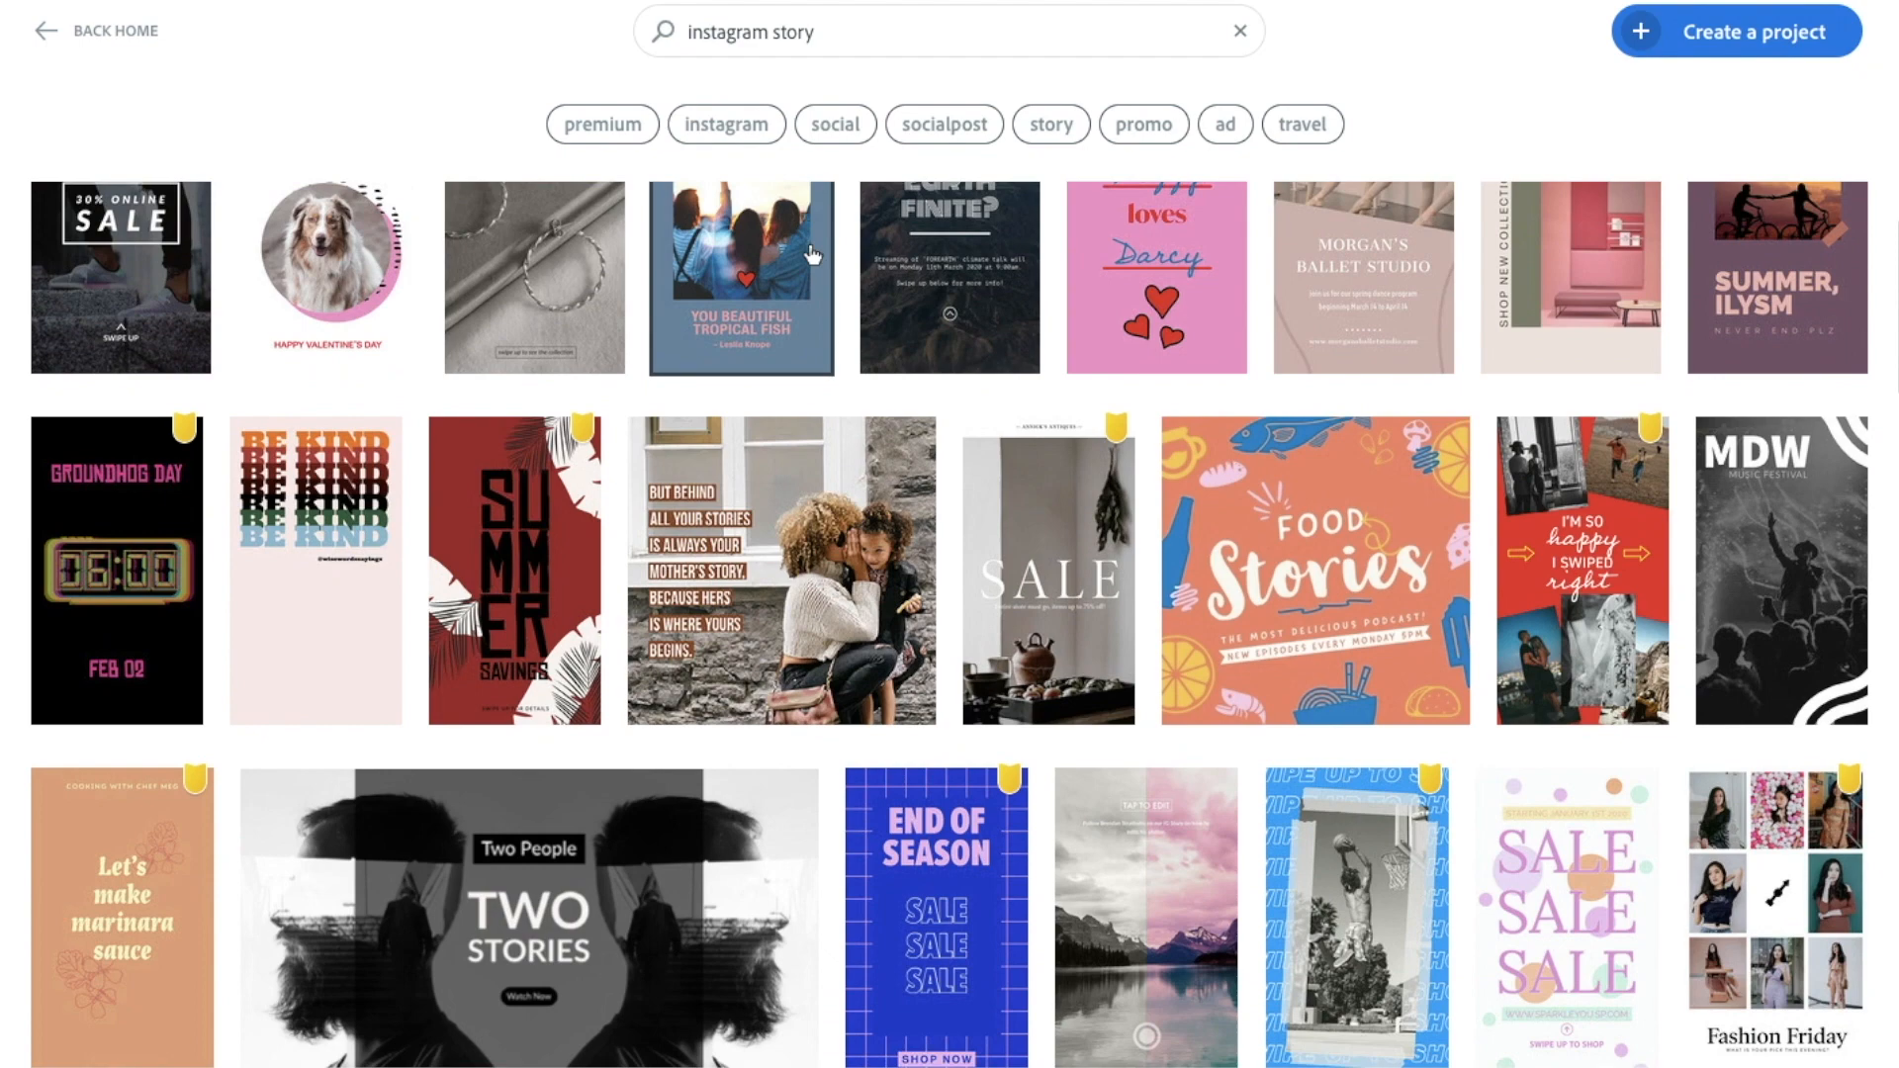
scroll(811, 255, "down", 6)
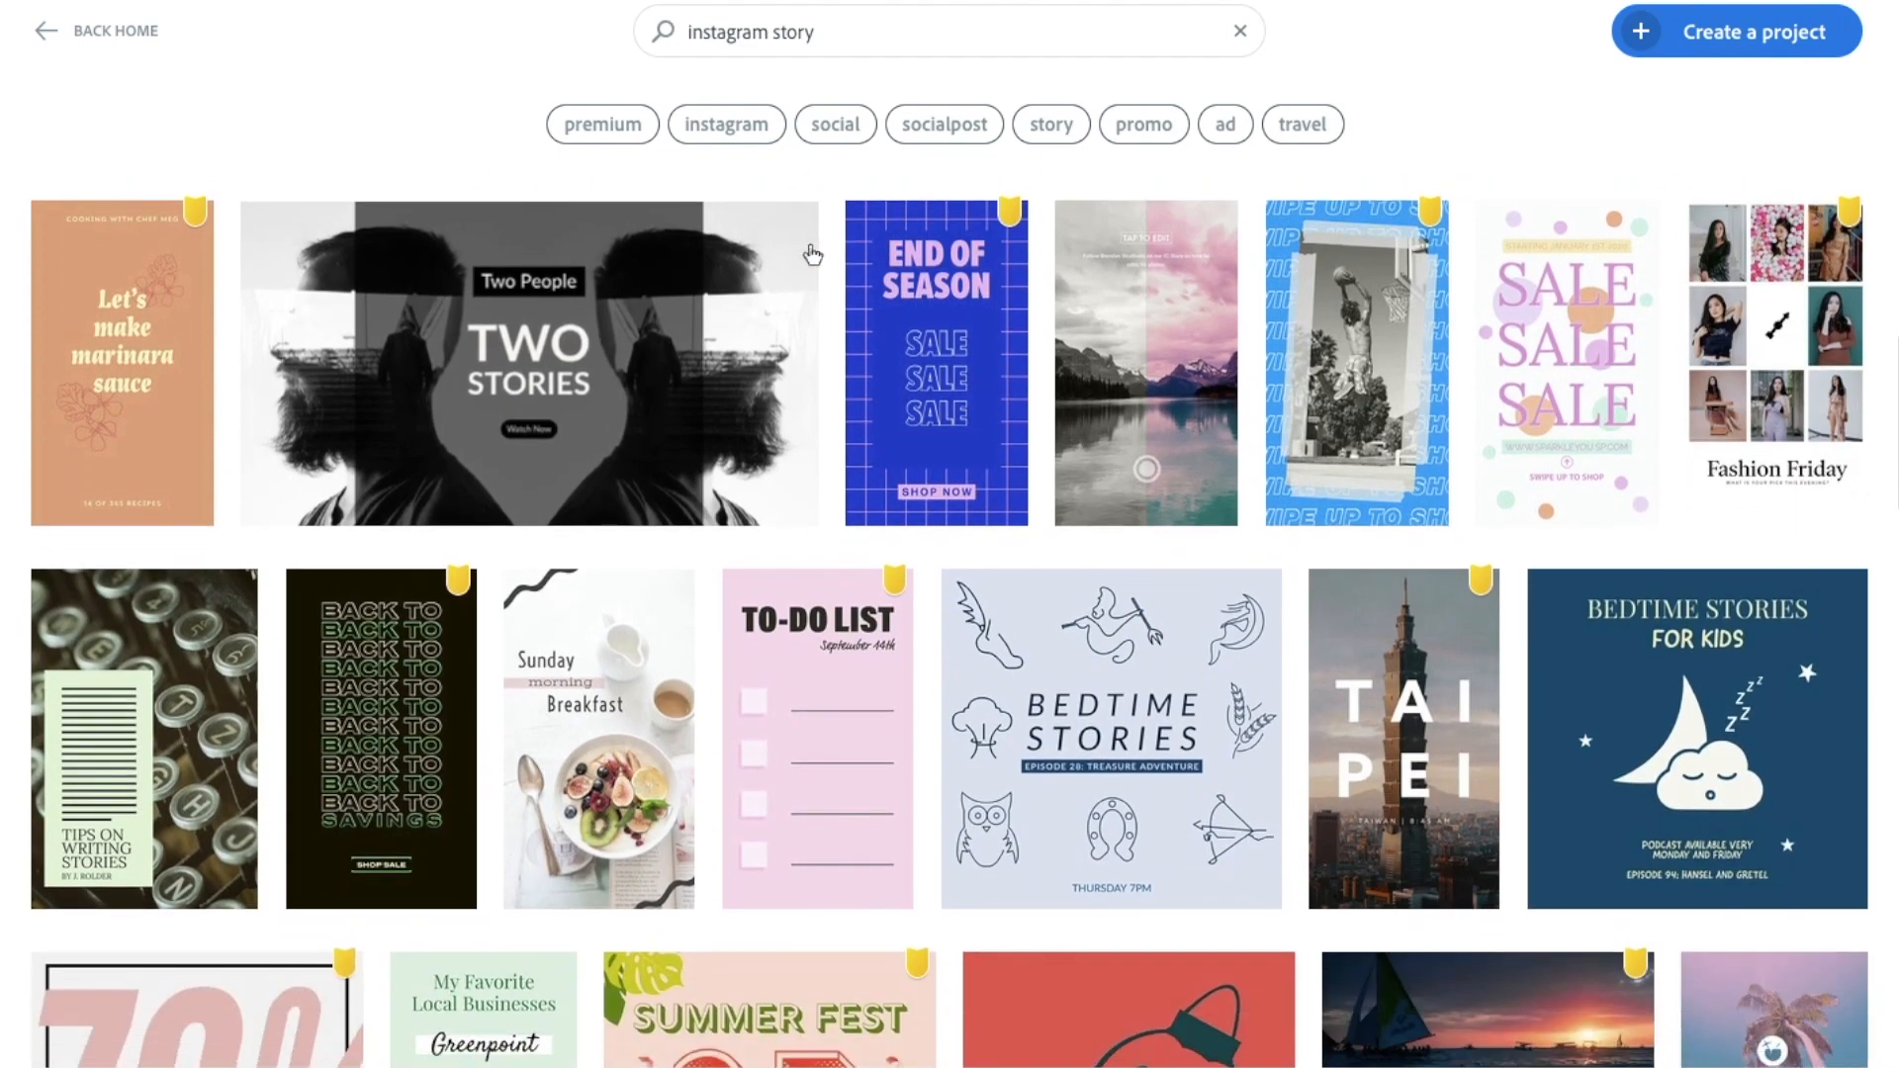
scroll(811, 254, "down", 1)
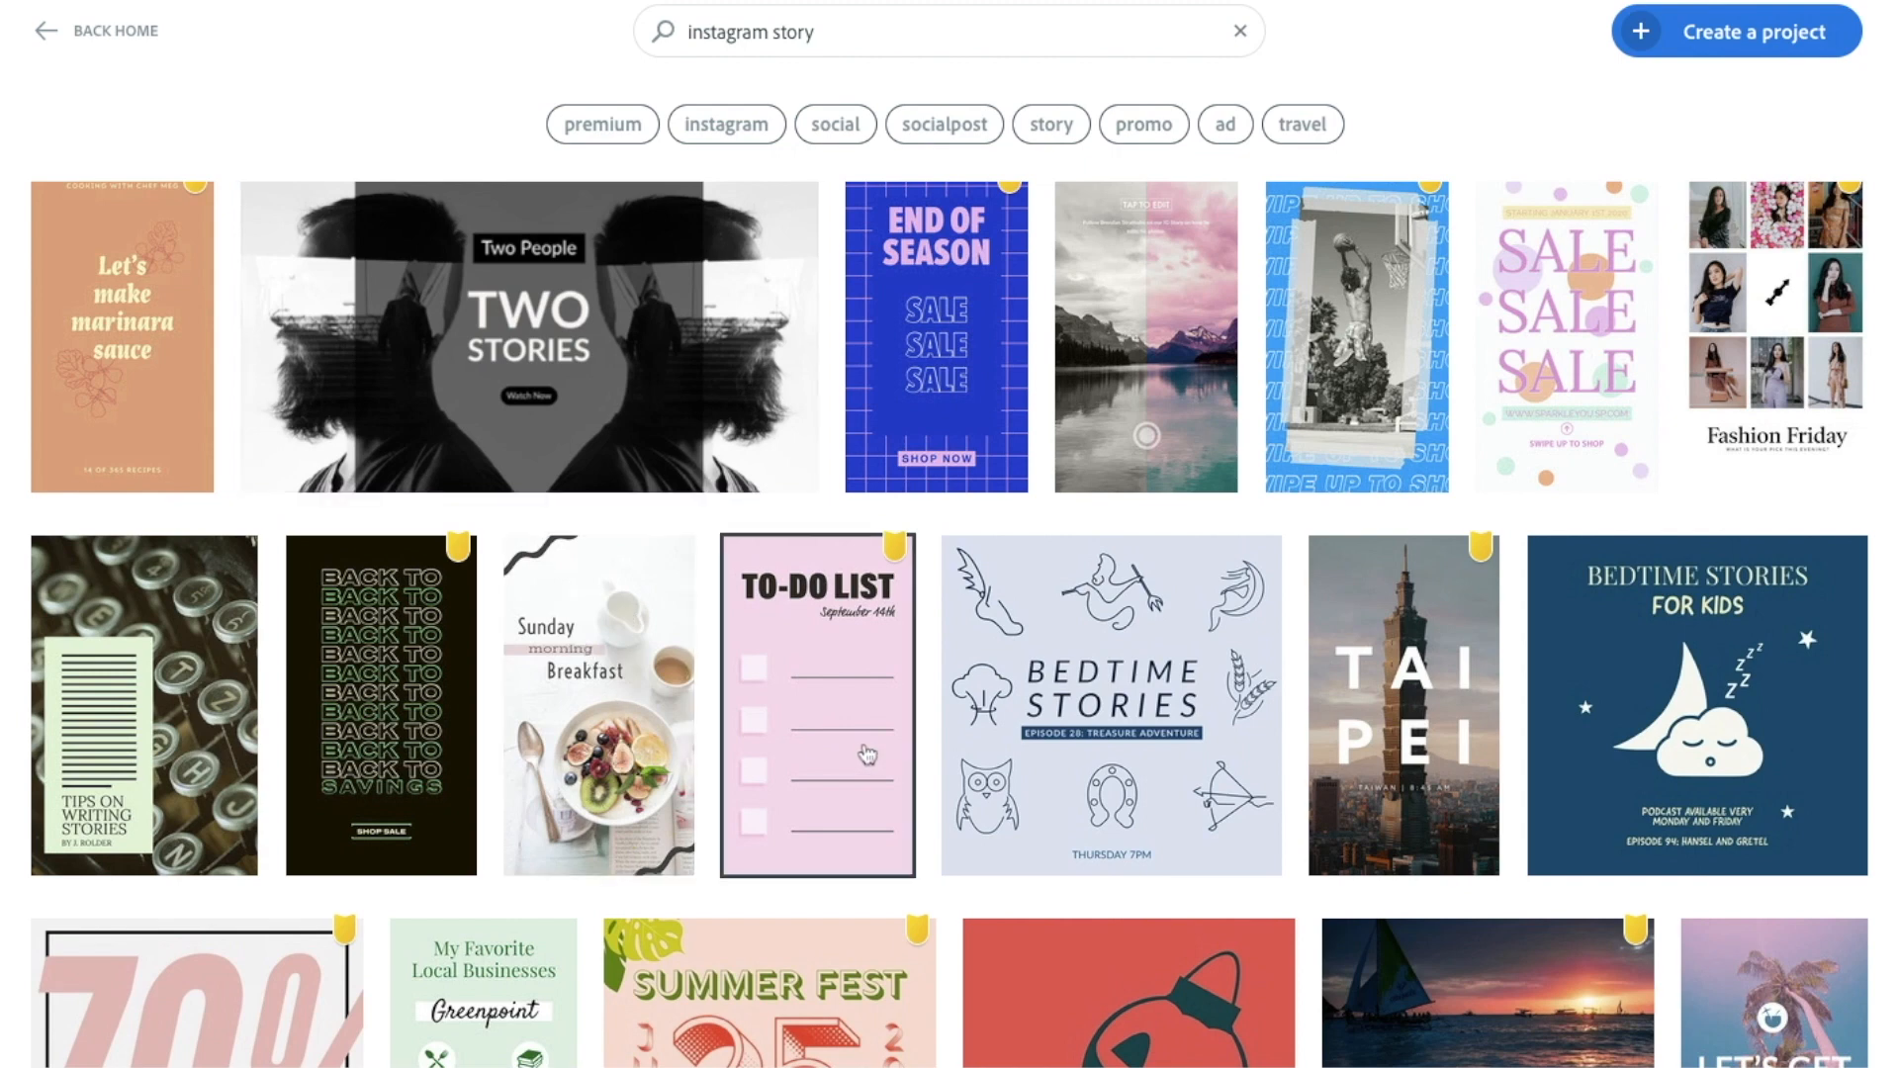
left_click(666, 692)
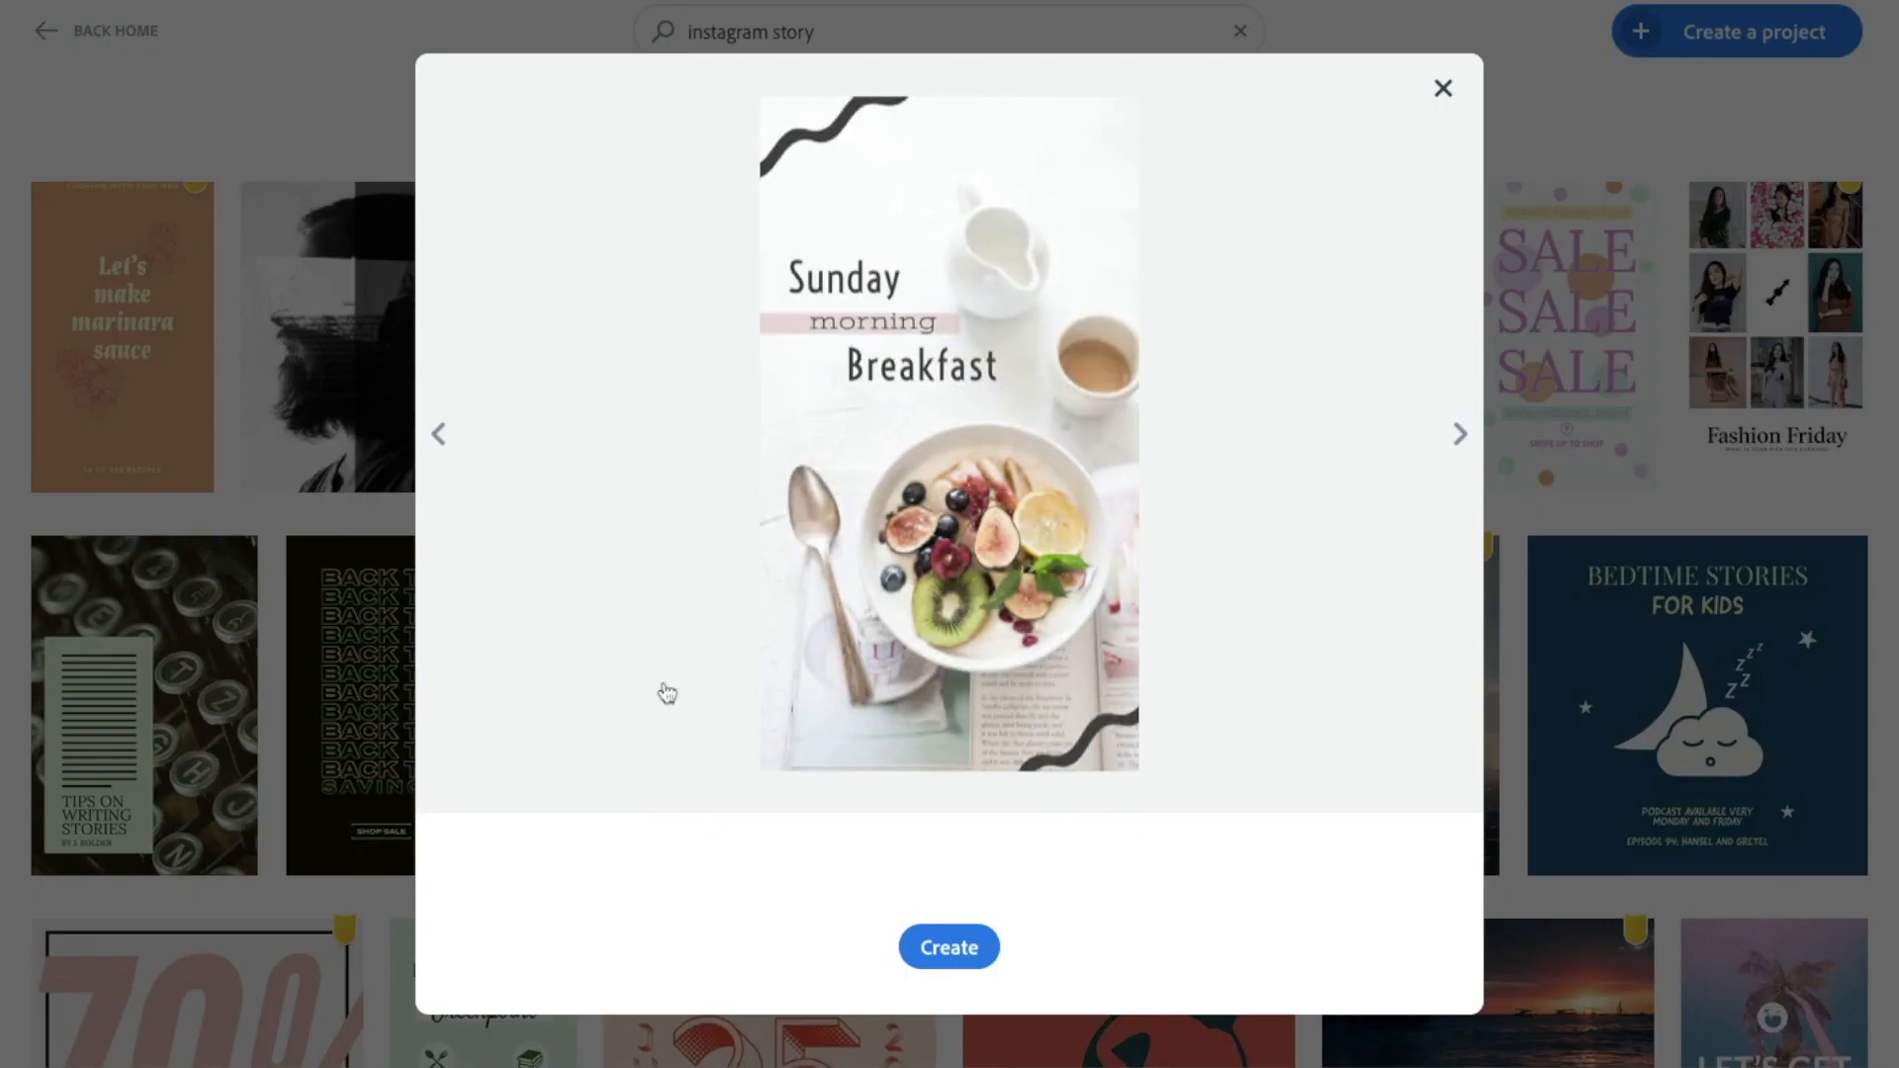
left_click(949, 948)
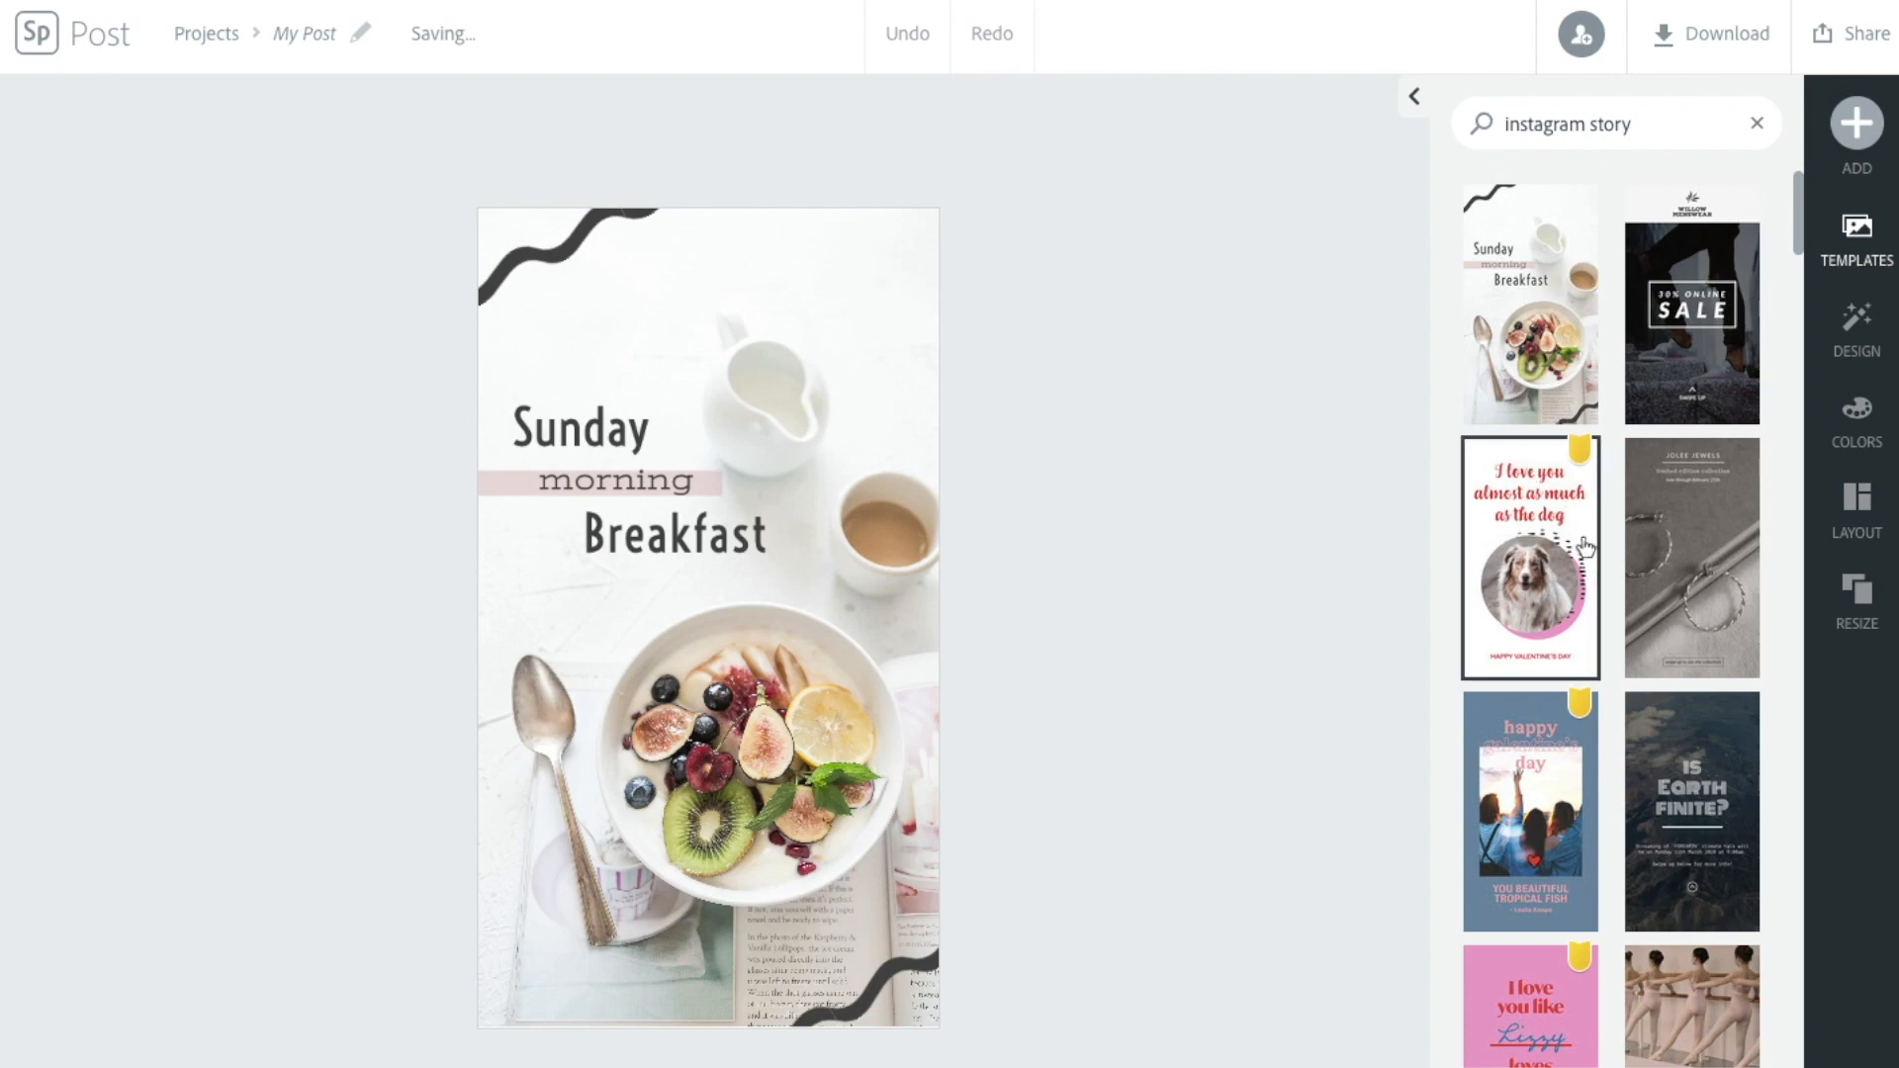
Apply the purple, blue and green "Women Entrepreneurs" design variation to the post and brandify it with the Living to Roam brand.
left_click(1873, 343)
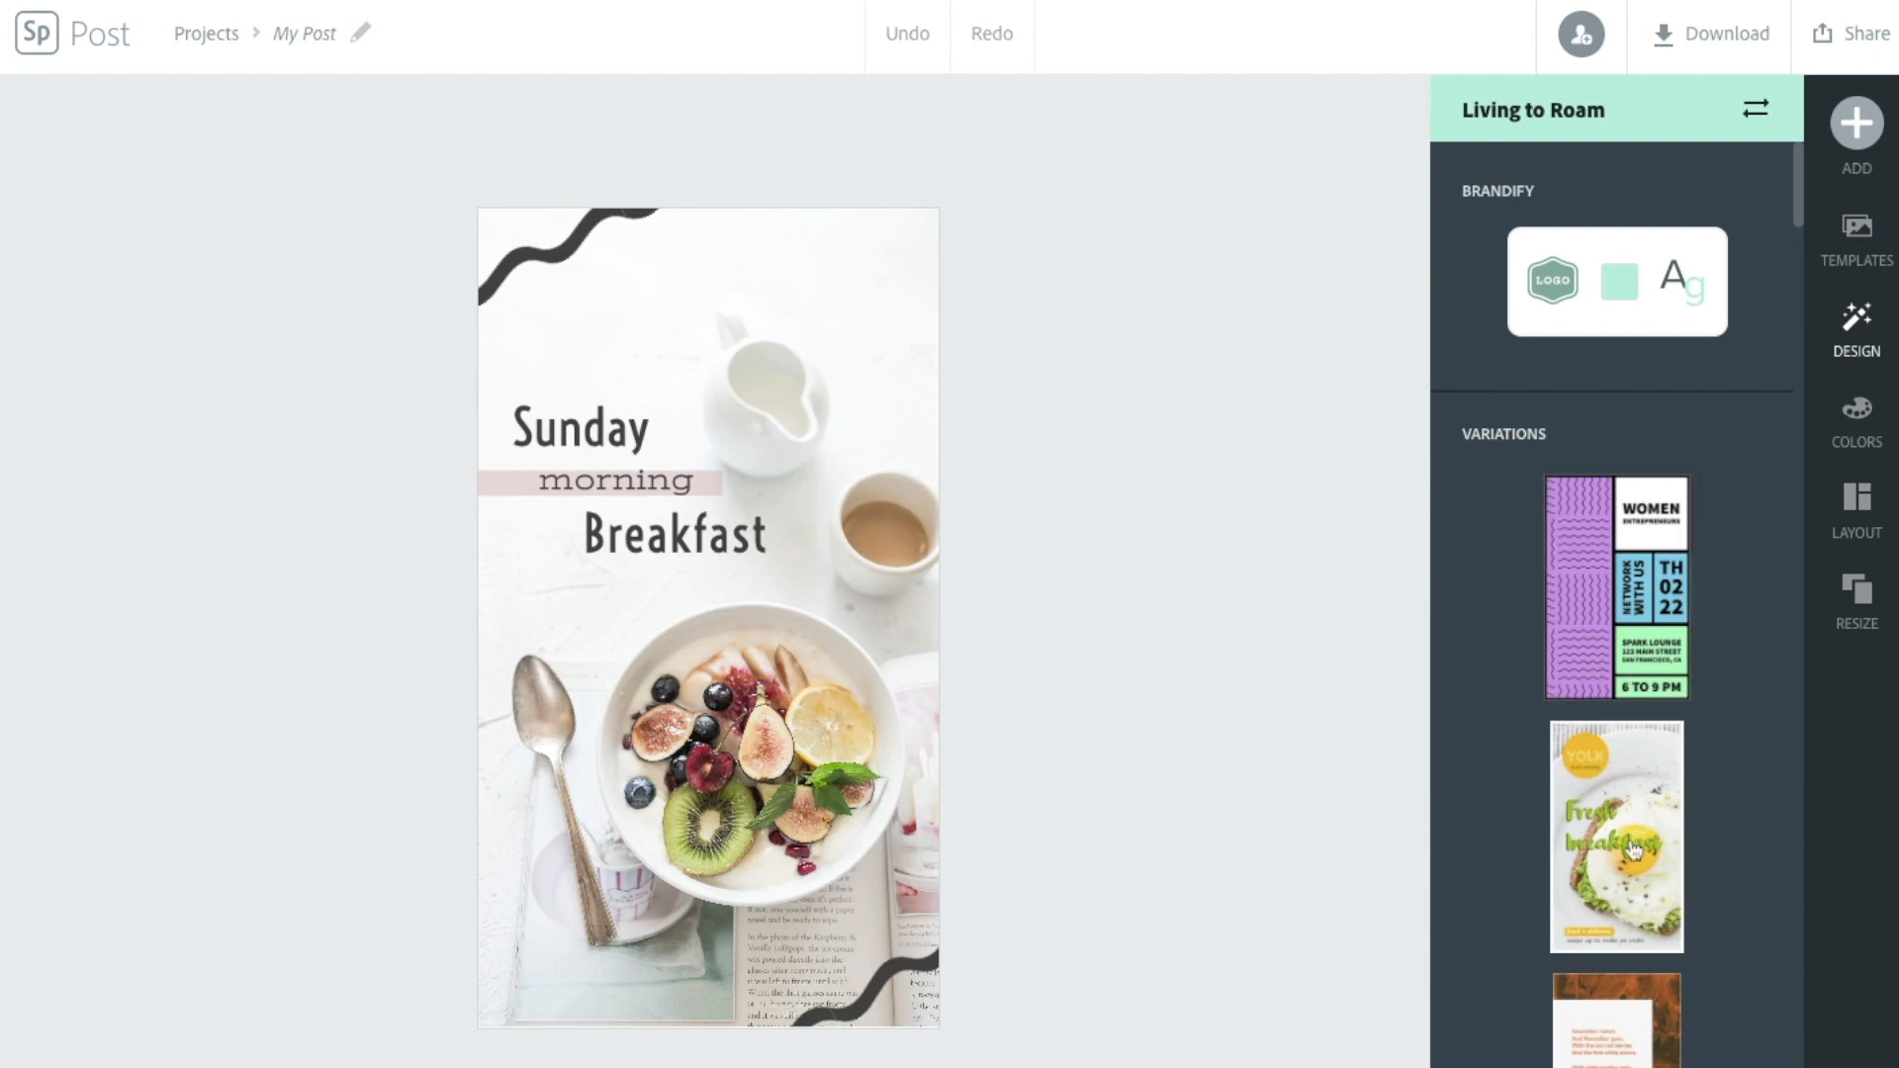
scroll(1633, 851, "down", 2)
scroll(1633, 851, "down", 4)
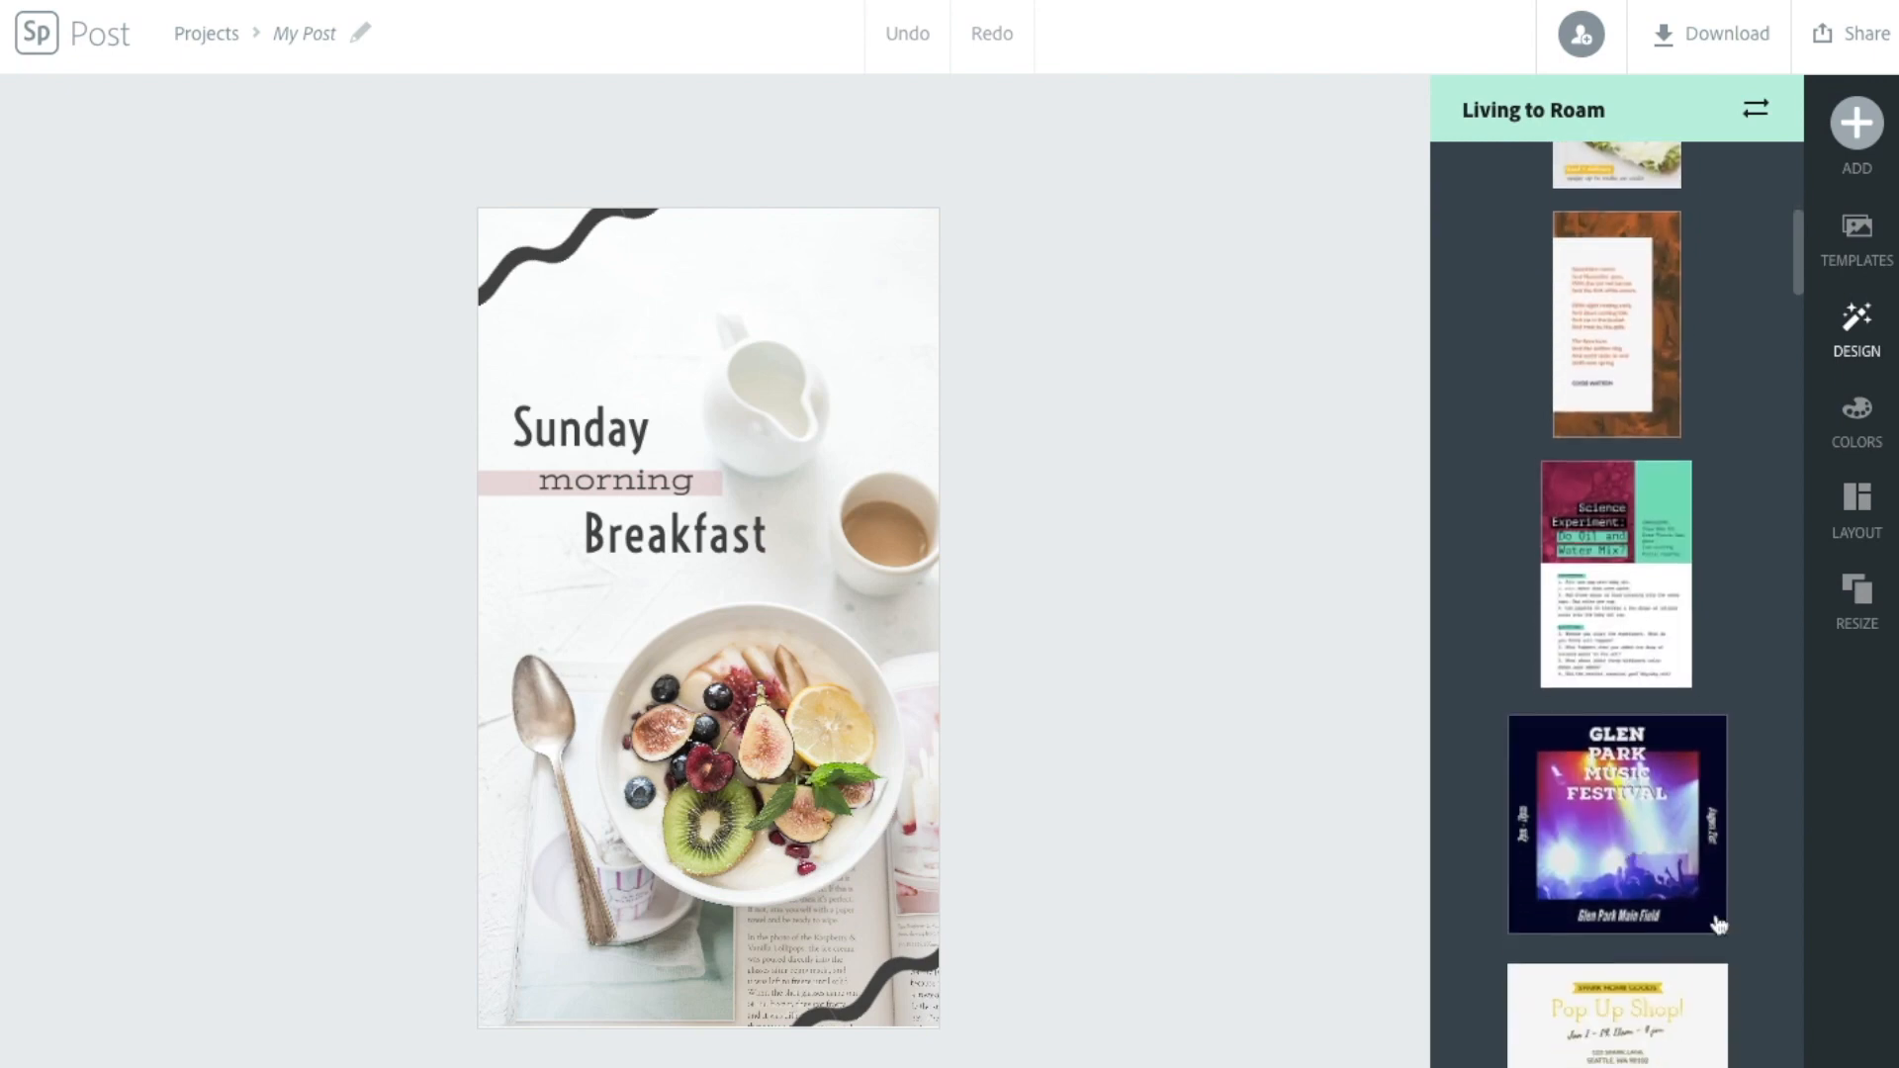
scroll(1701, 417, "up", 8)
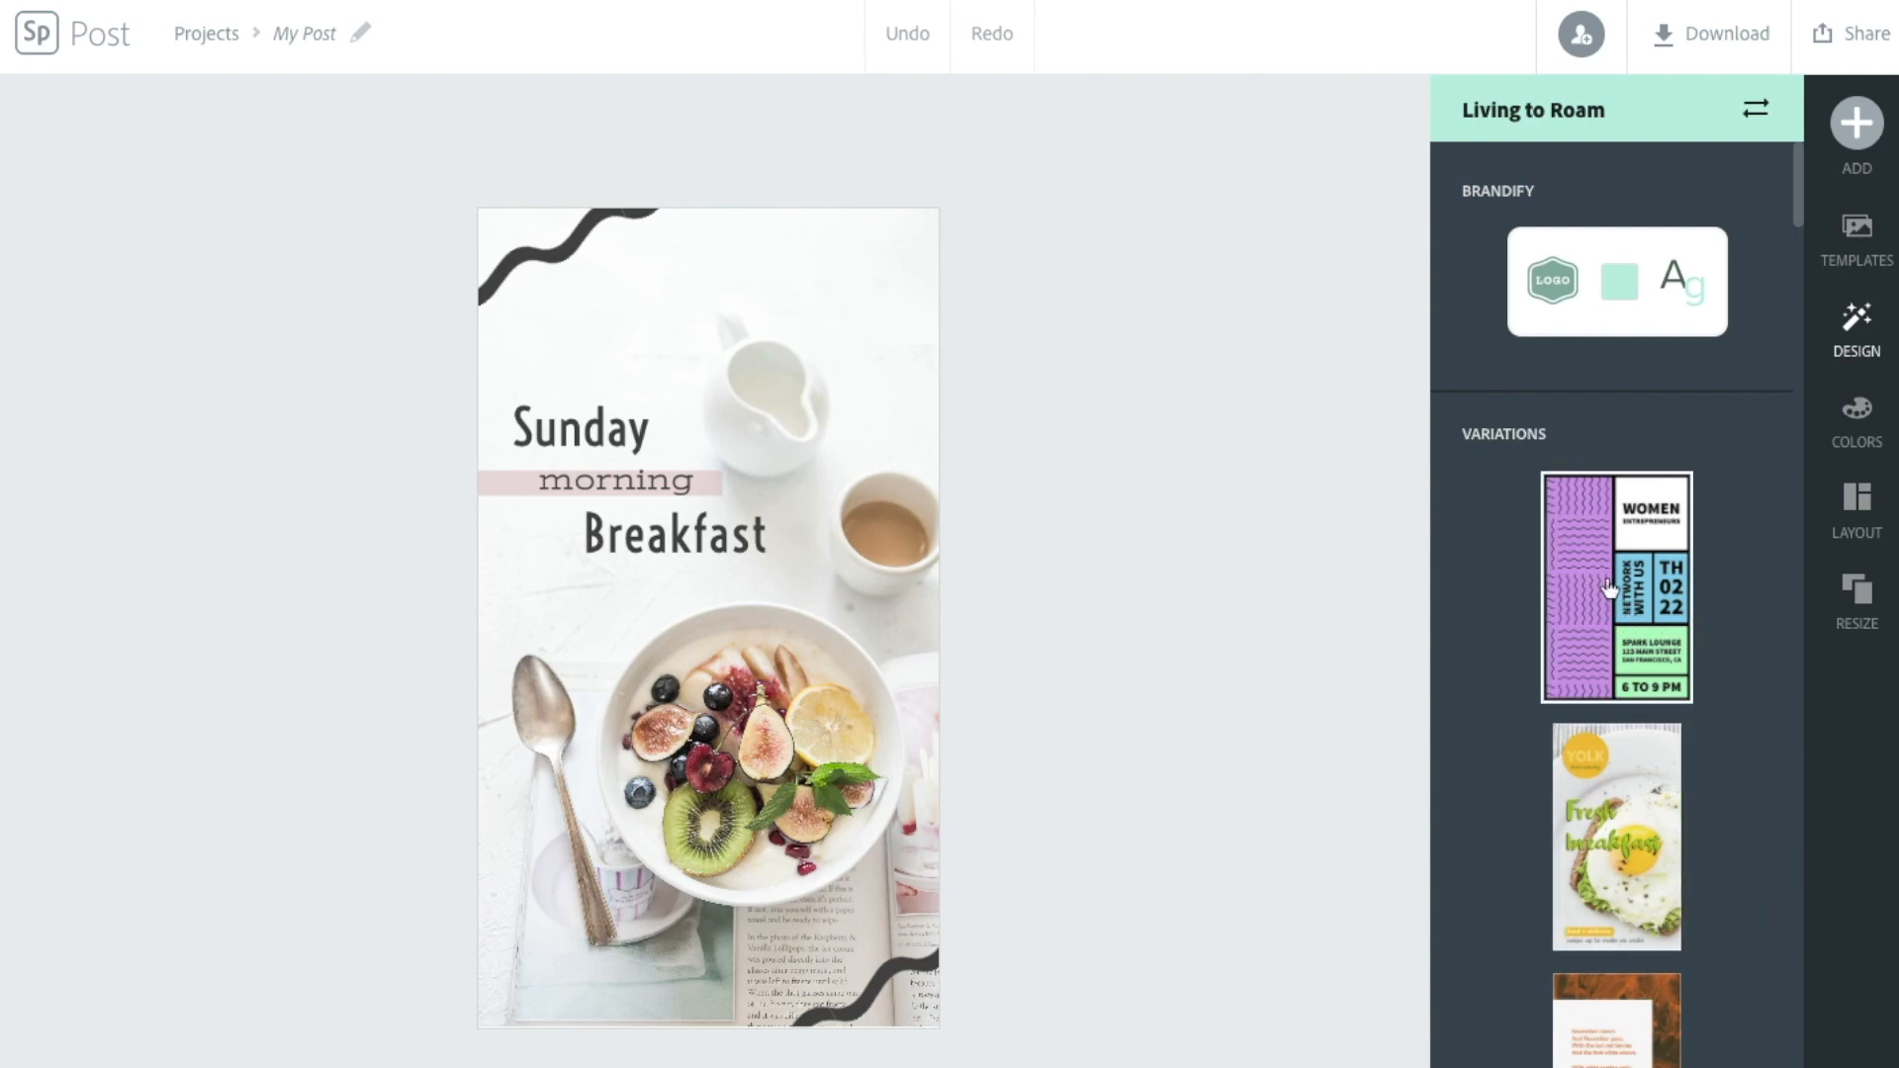
mouse_move(1611, 587)
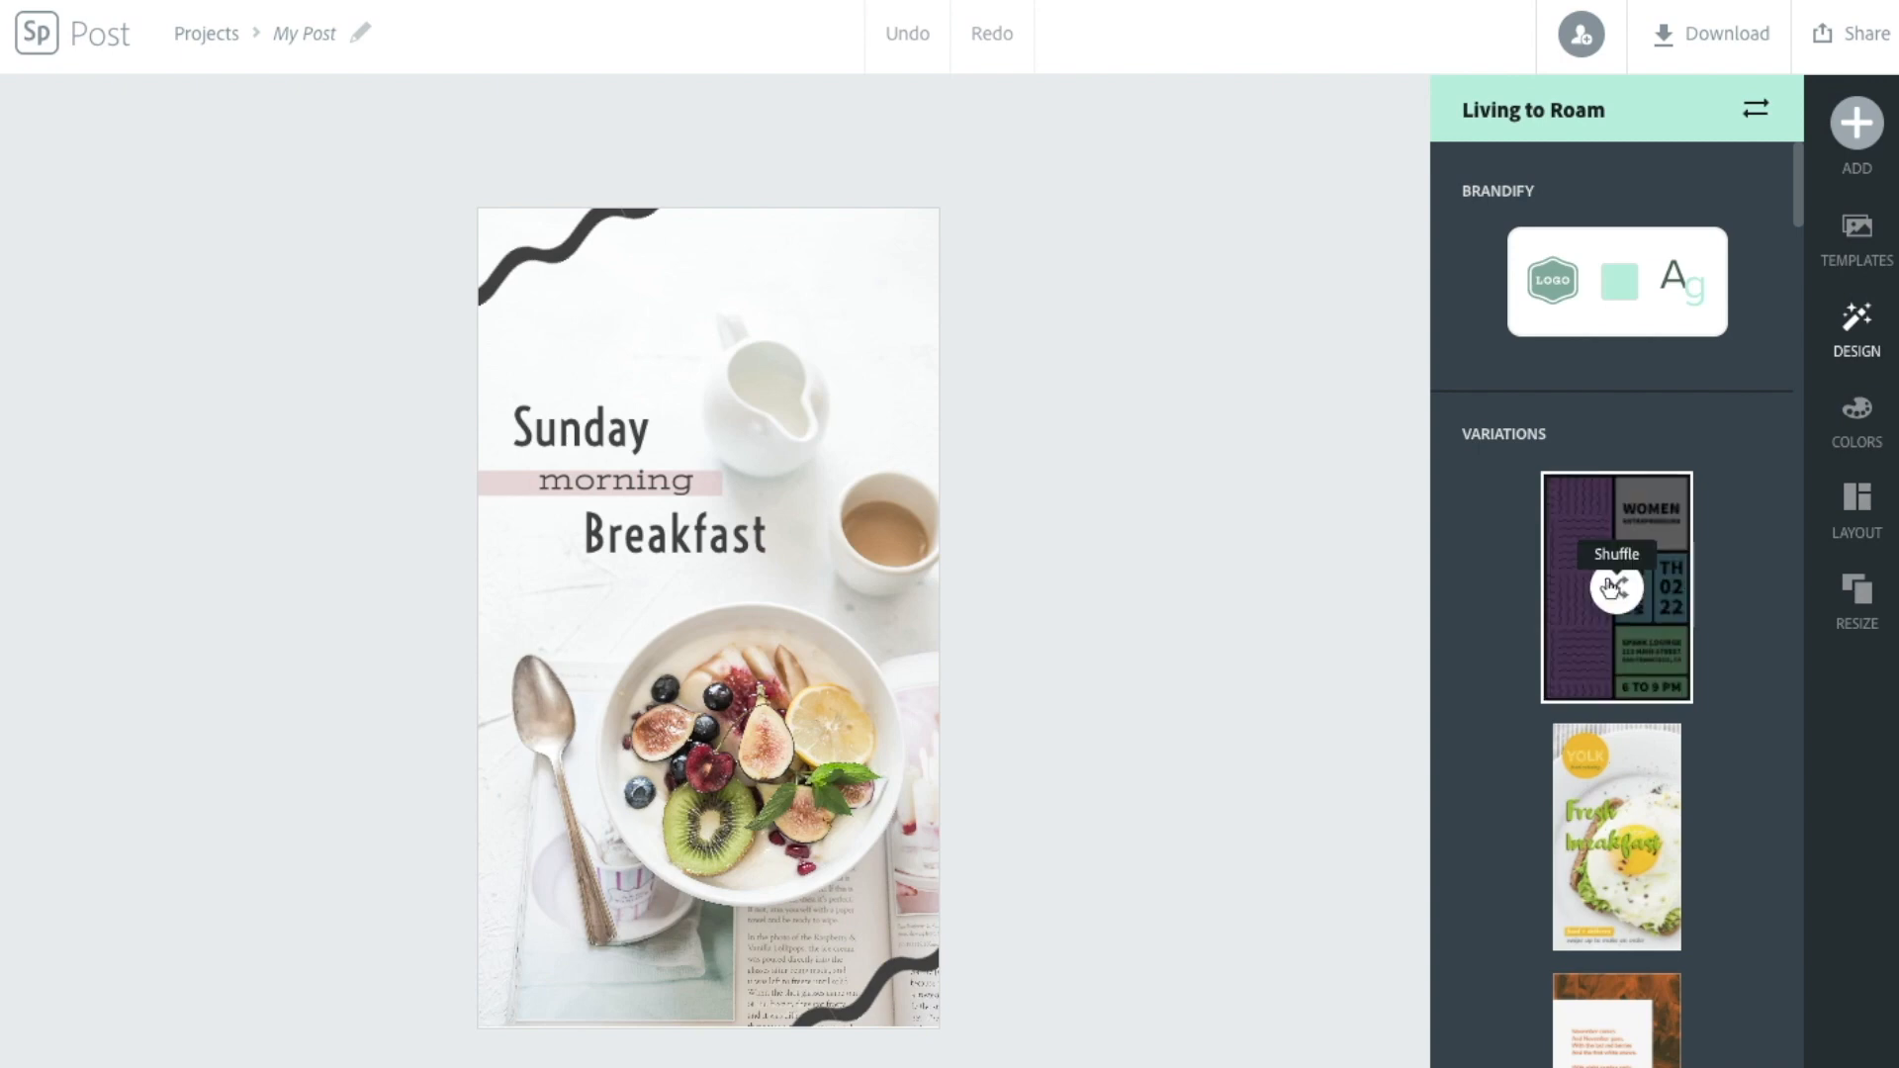
left_click(1610, 587)
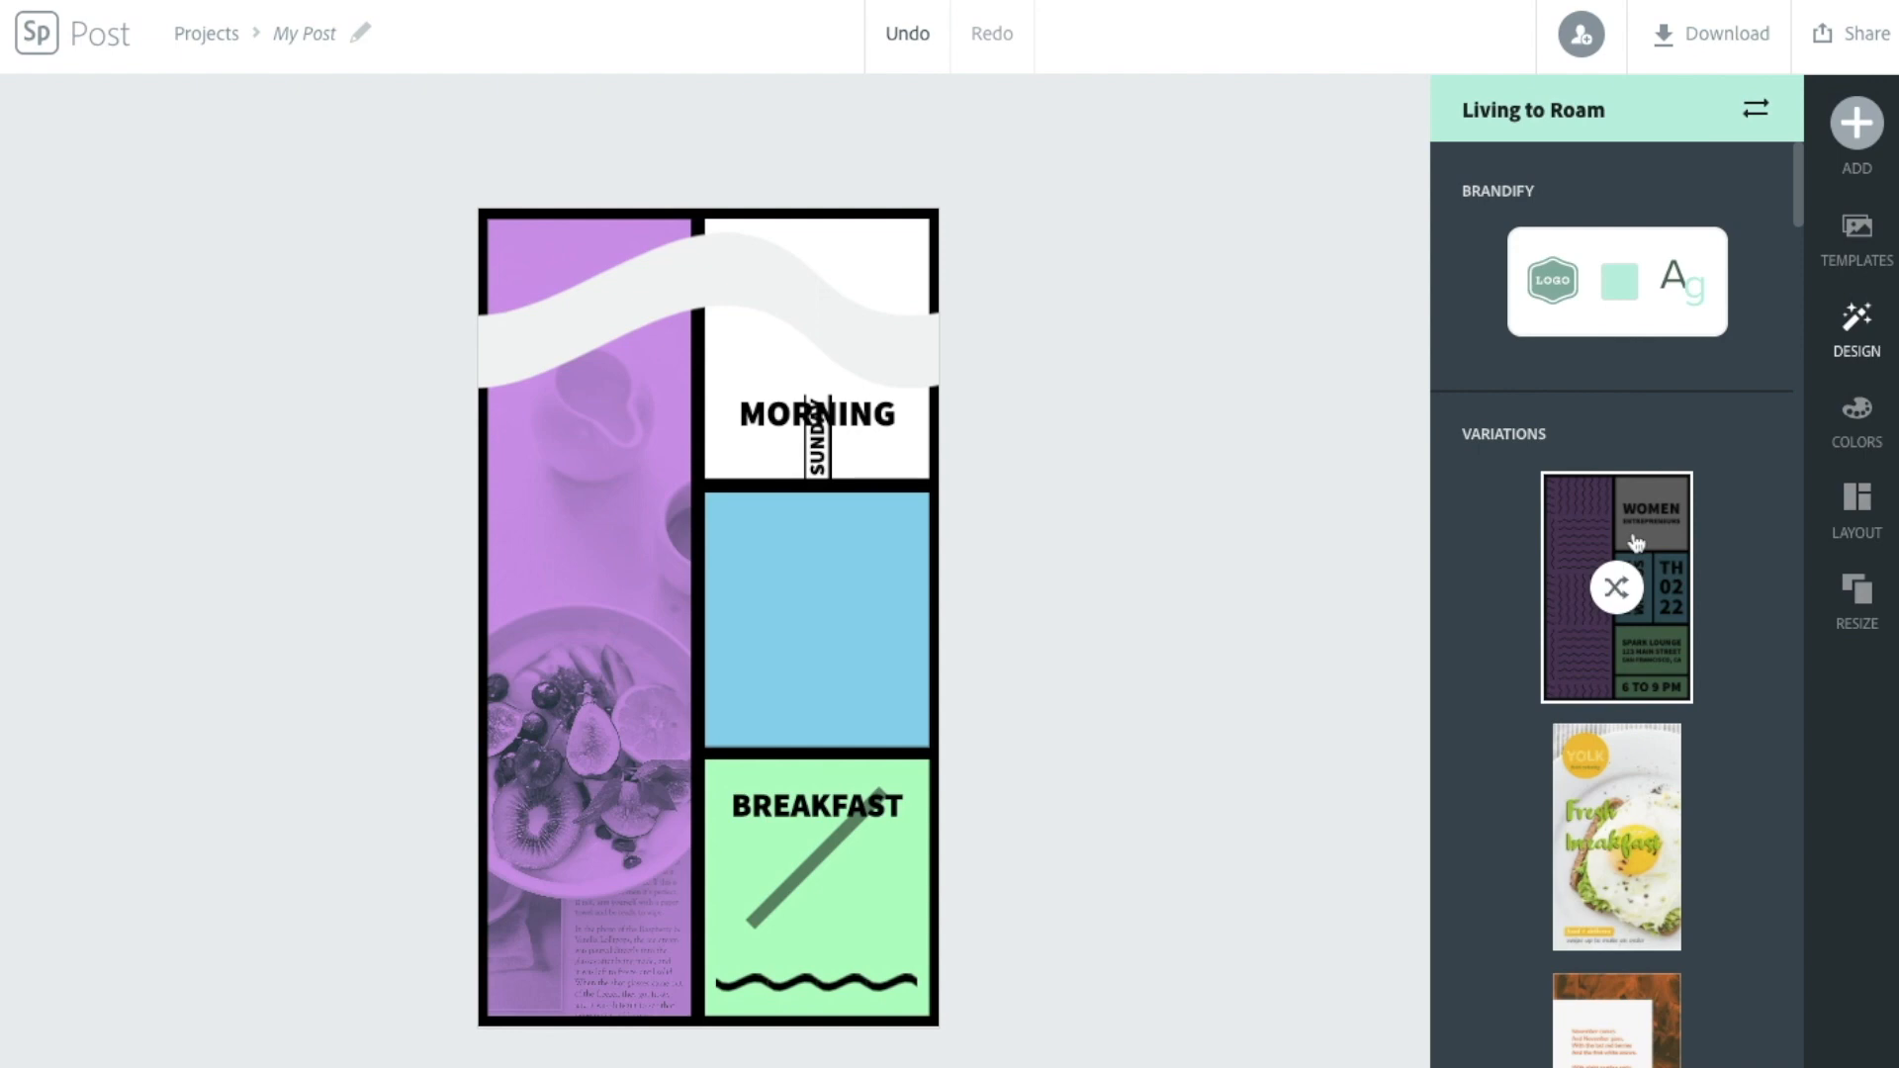
mouse_move(1613, 296)
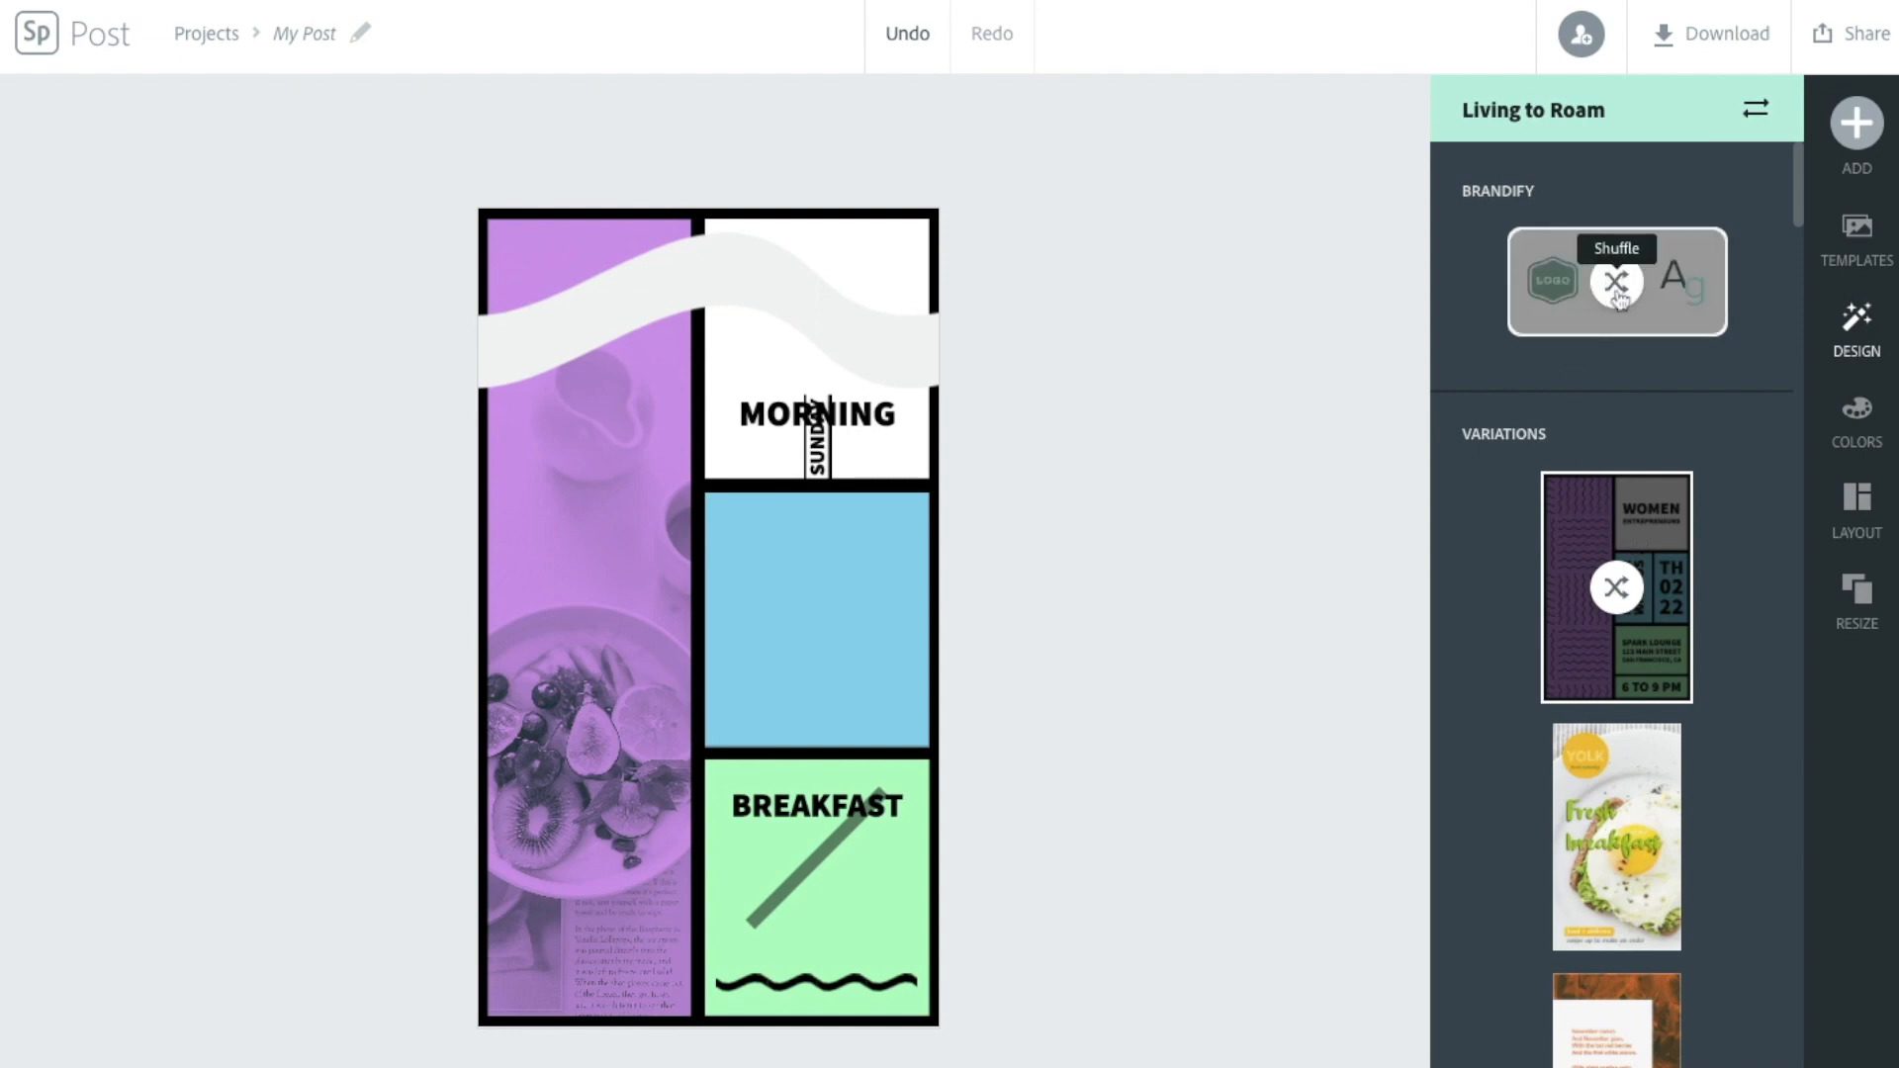
left_click(1682, 291)
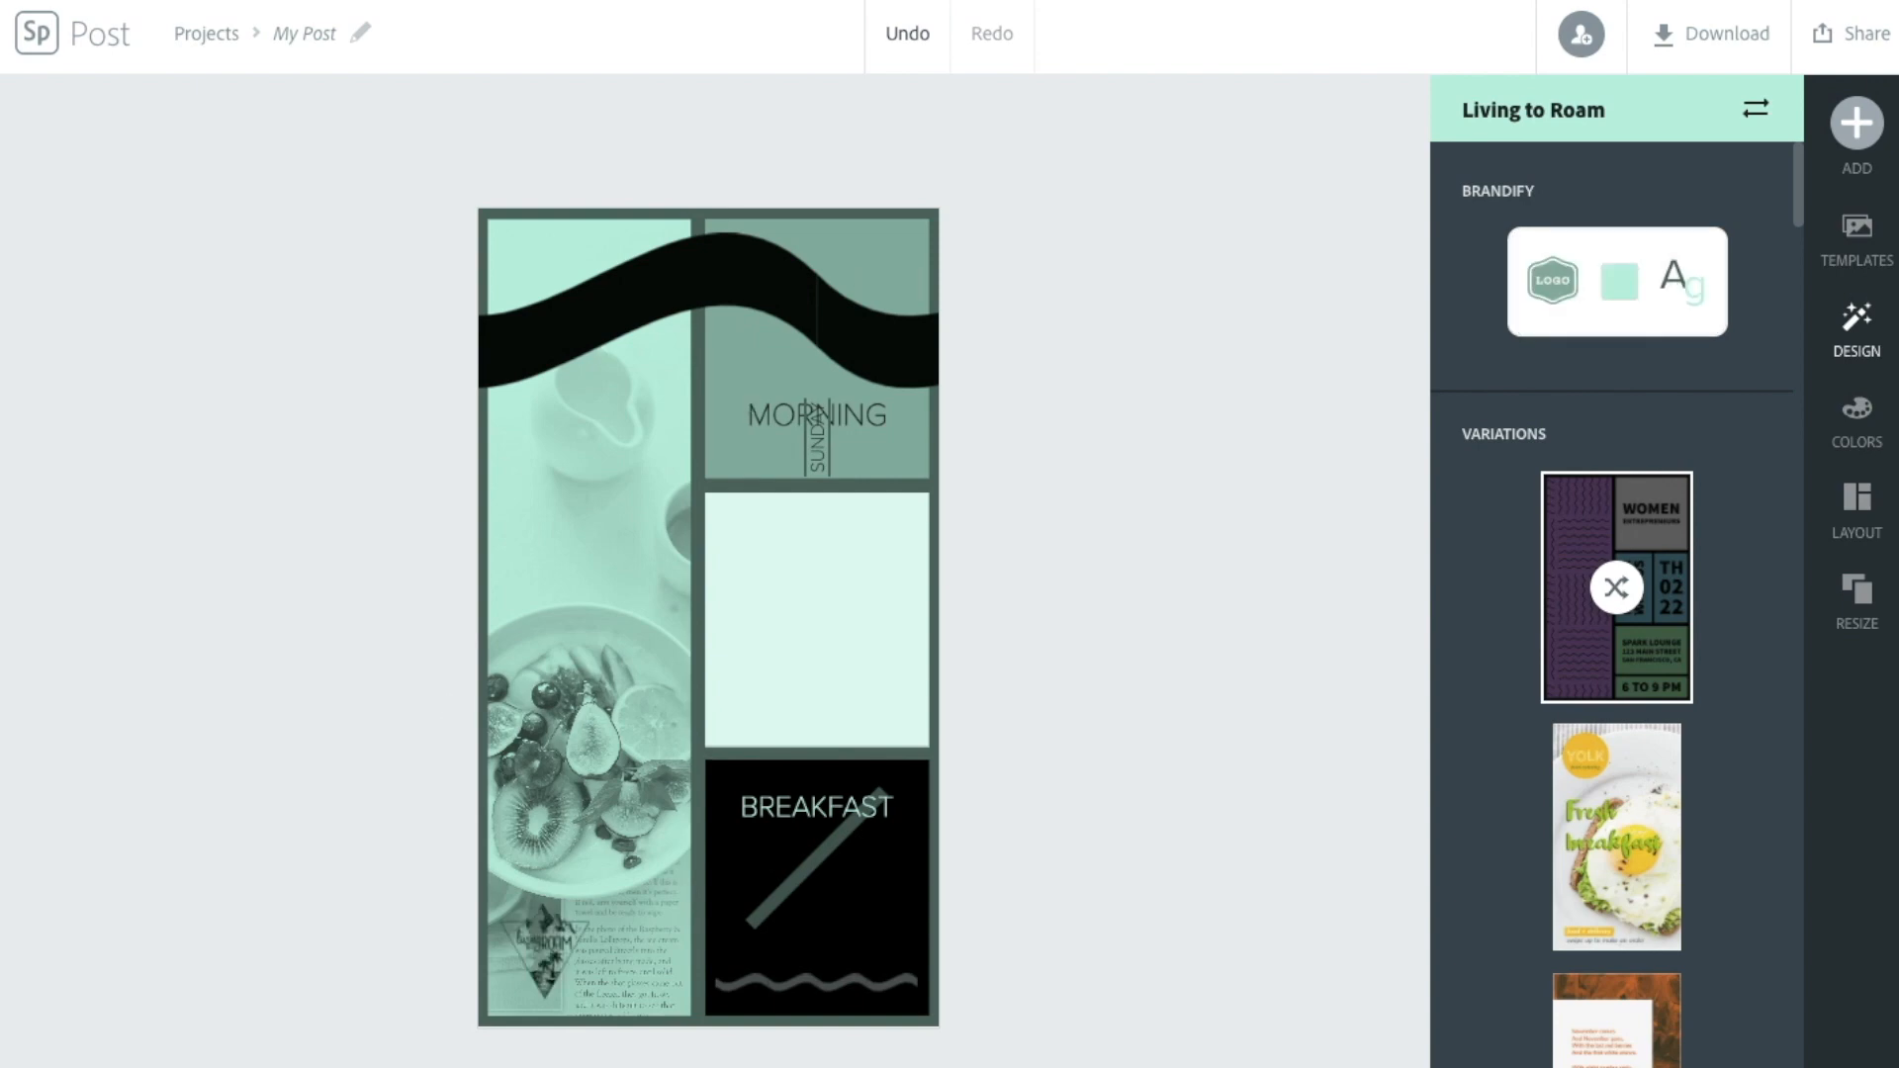
Delete the large black wave, the diagonal bar, the thin wavy line and the brand logo from the design.
left_click(641, 302)
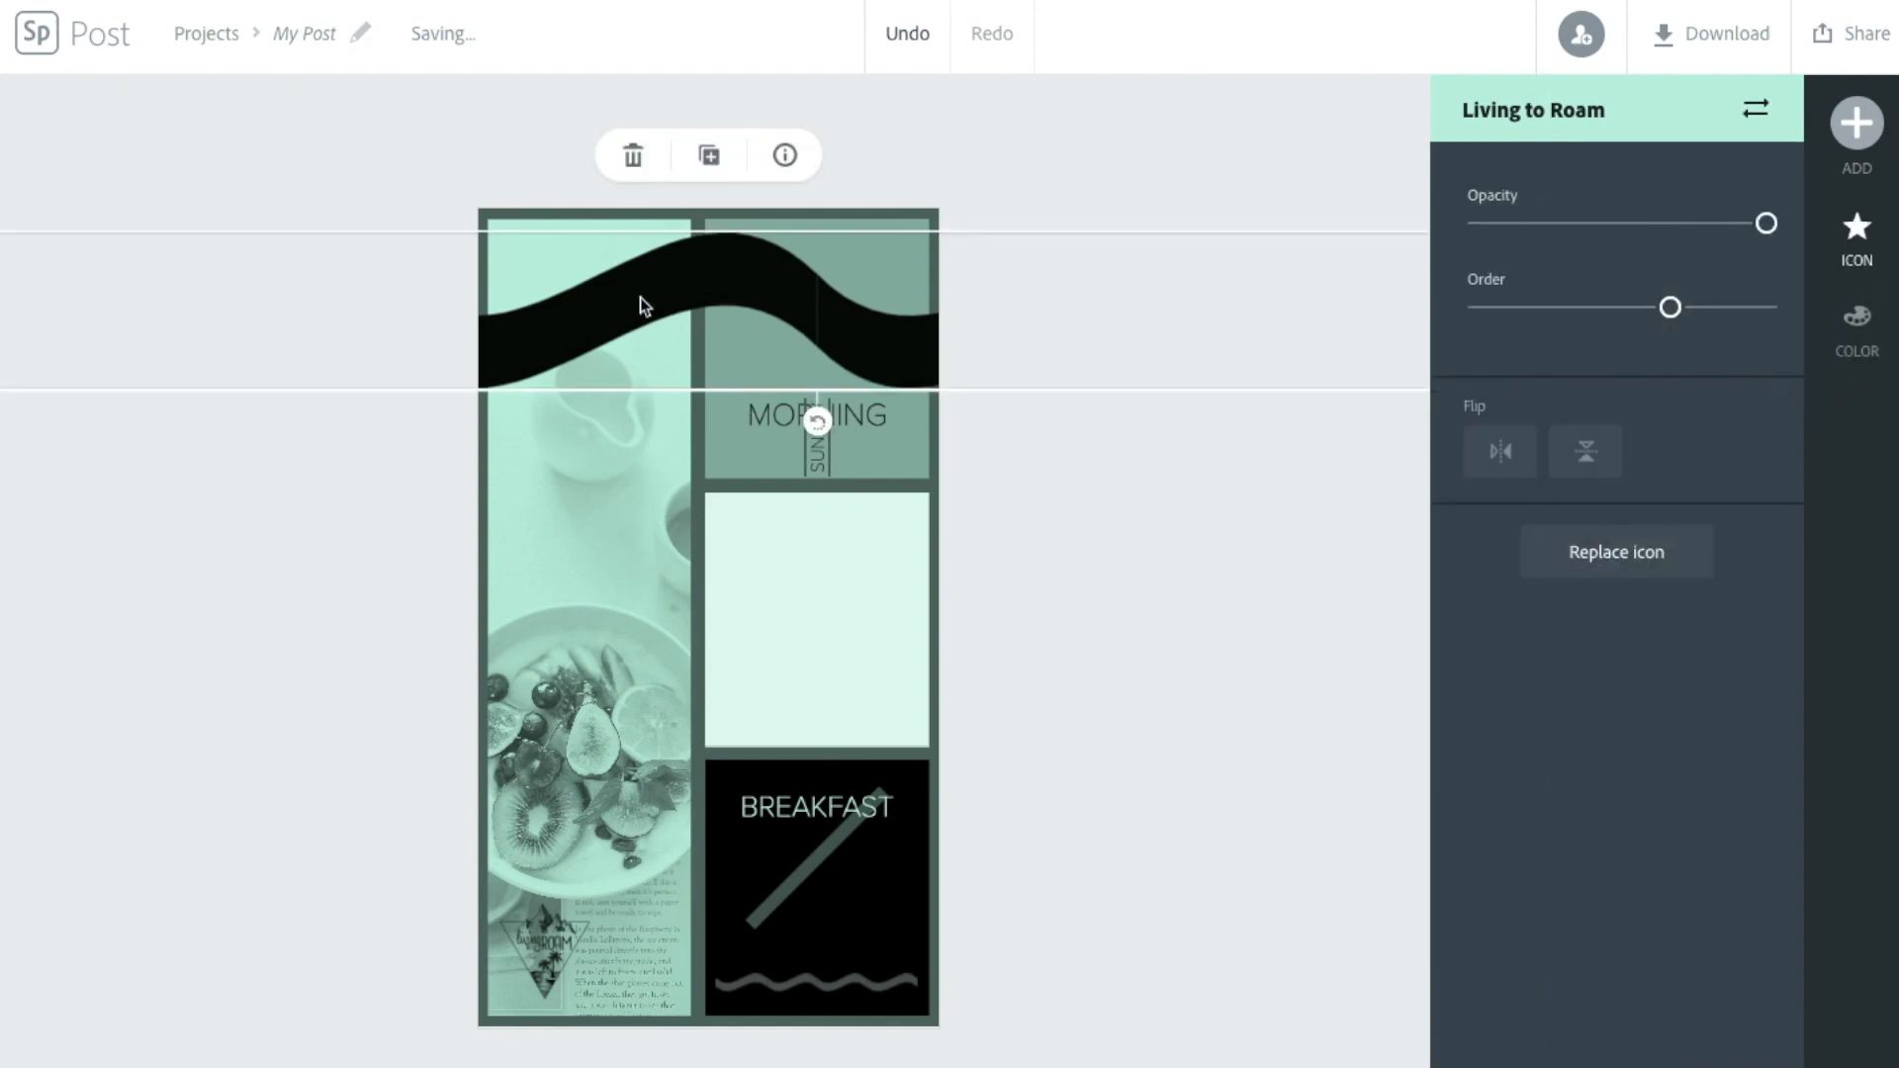
key("Delete")
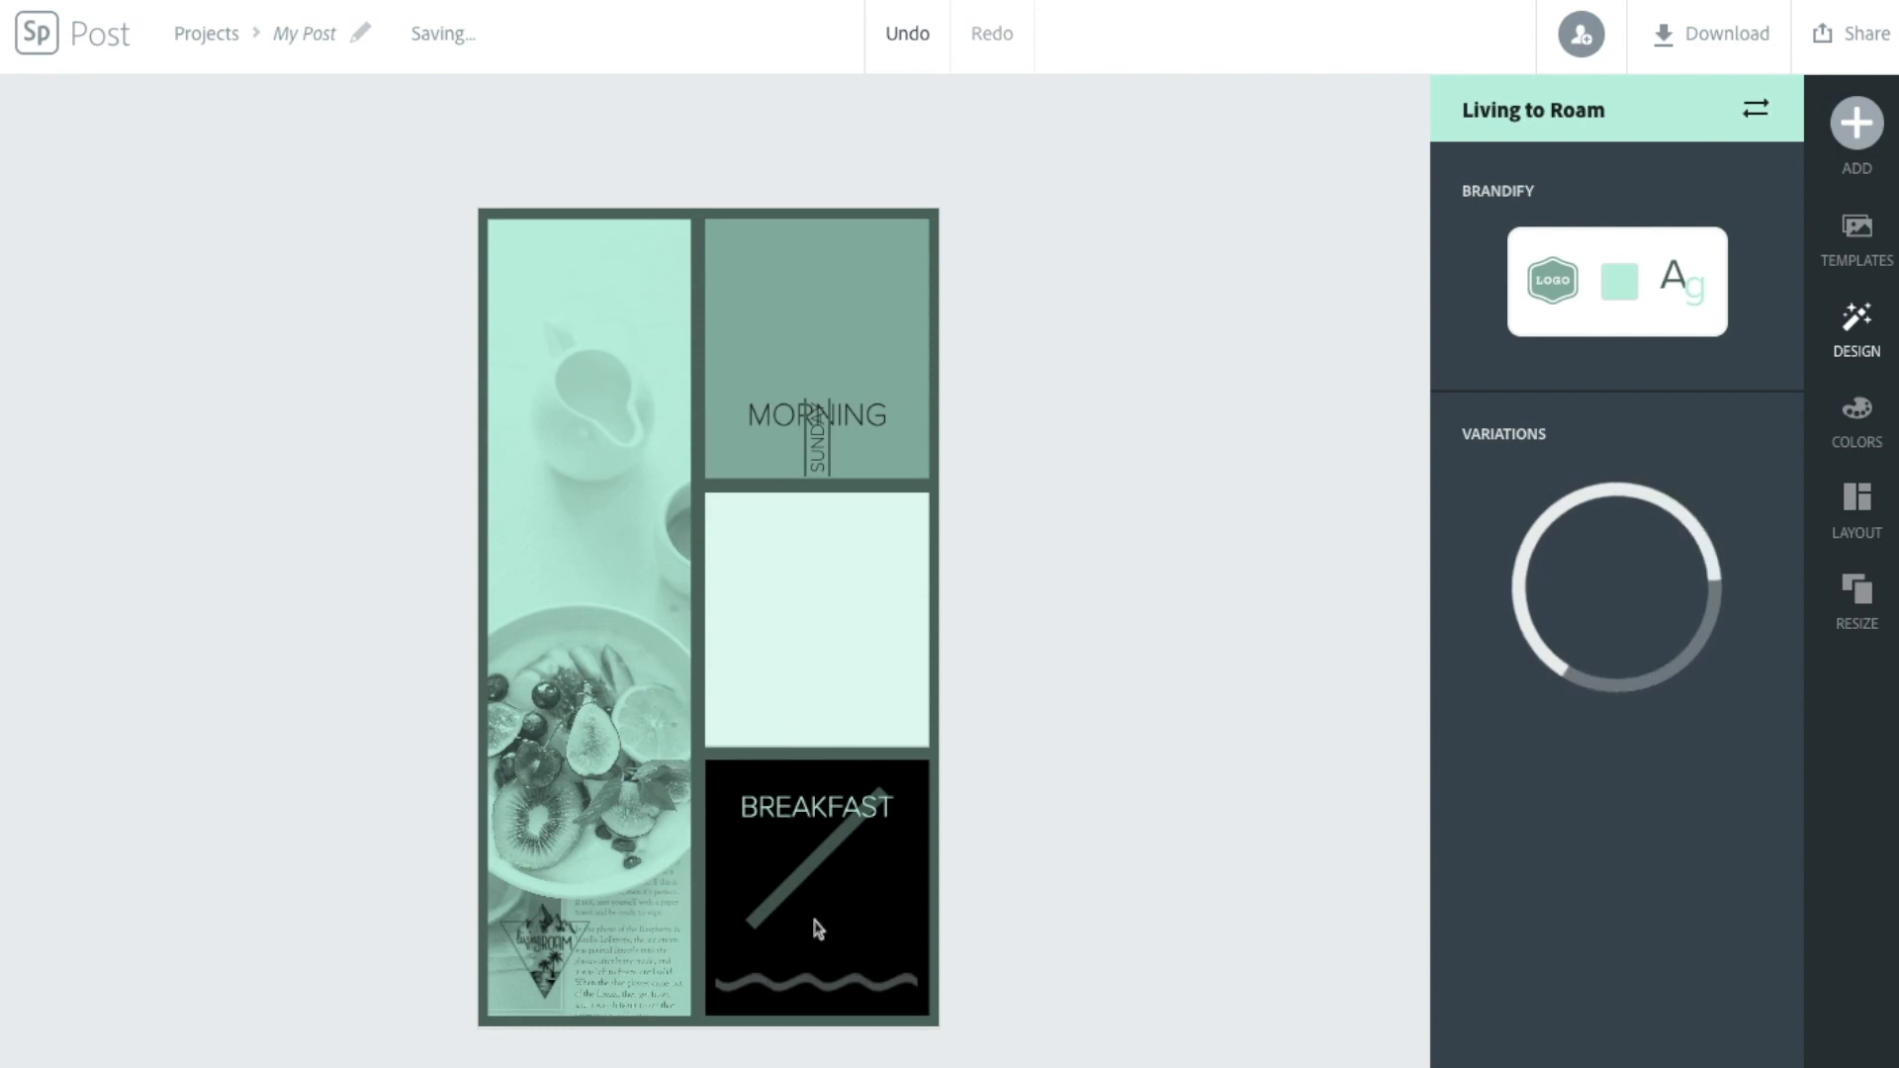
left_click(803, 898)
key("Delete")
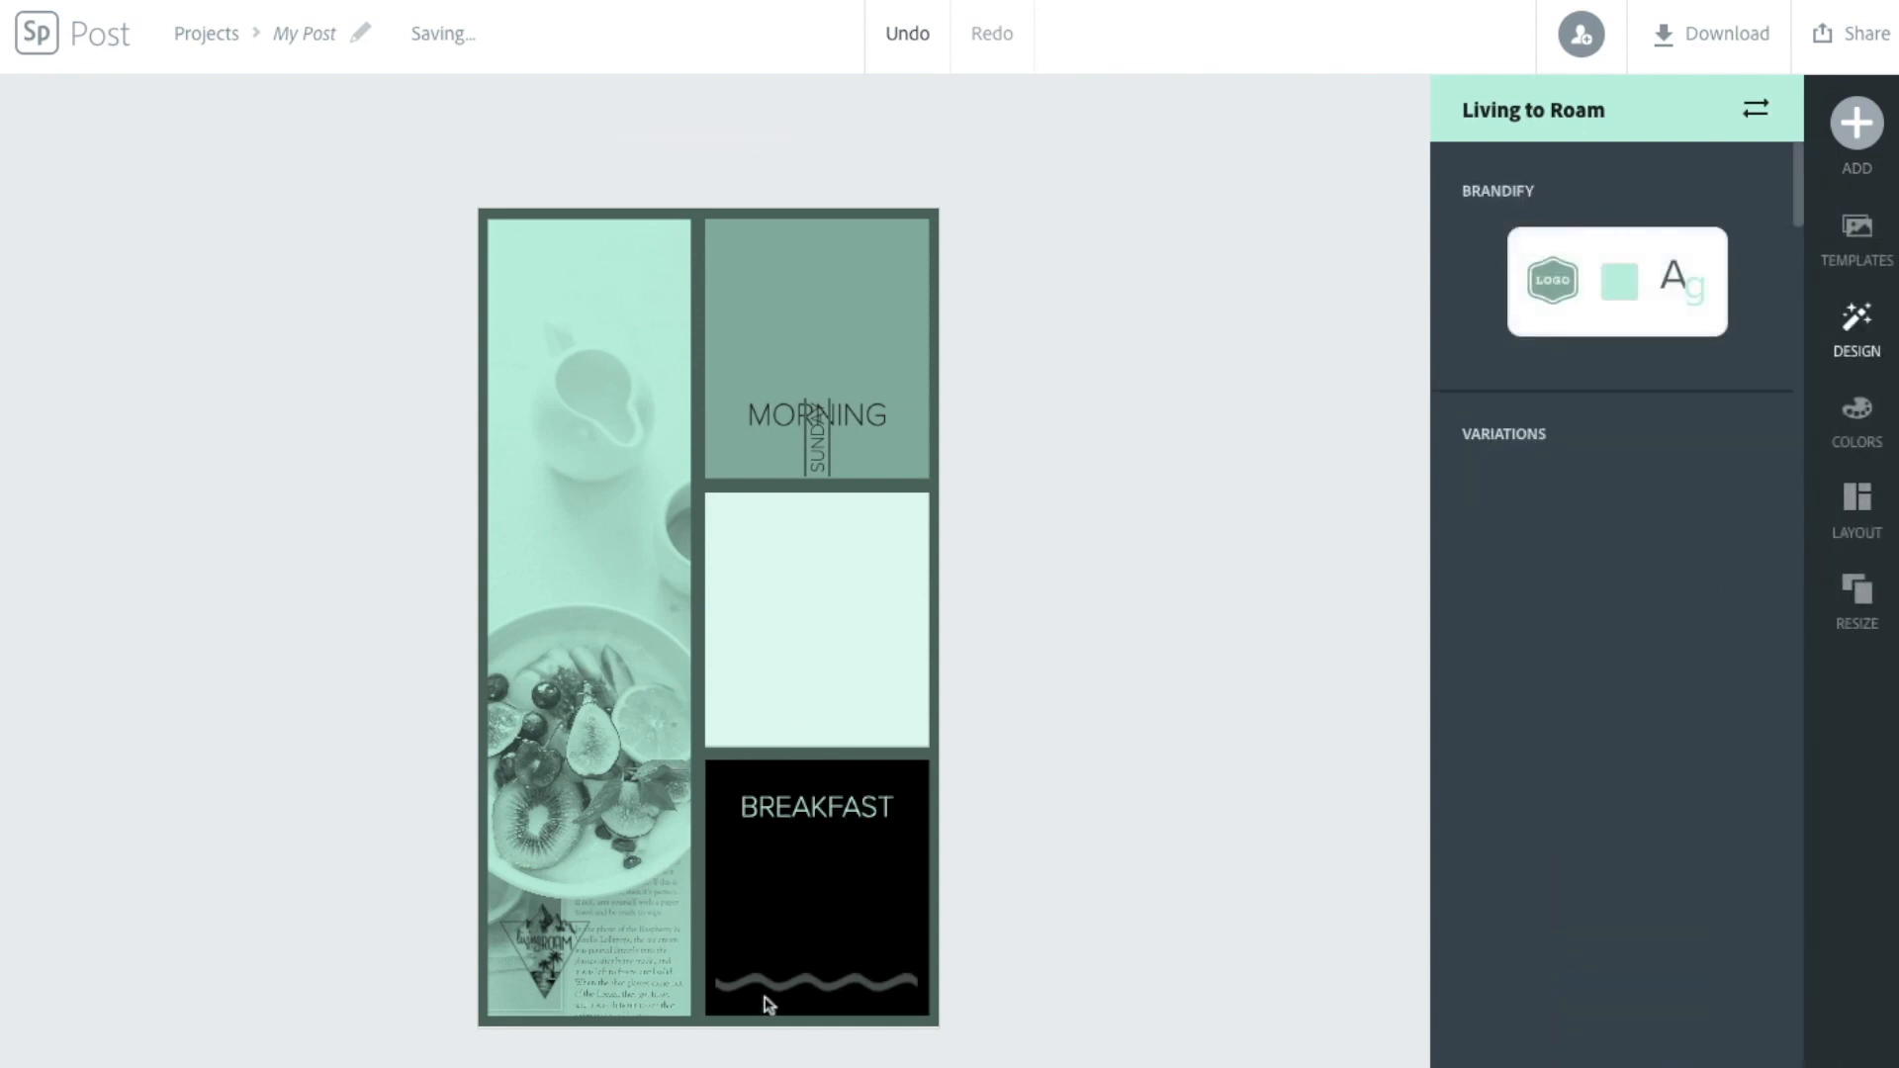
left_click(774, 986)
key("Delete")
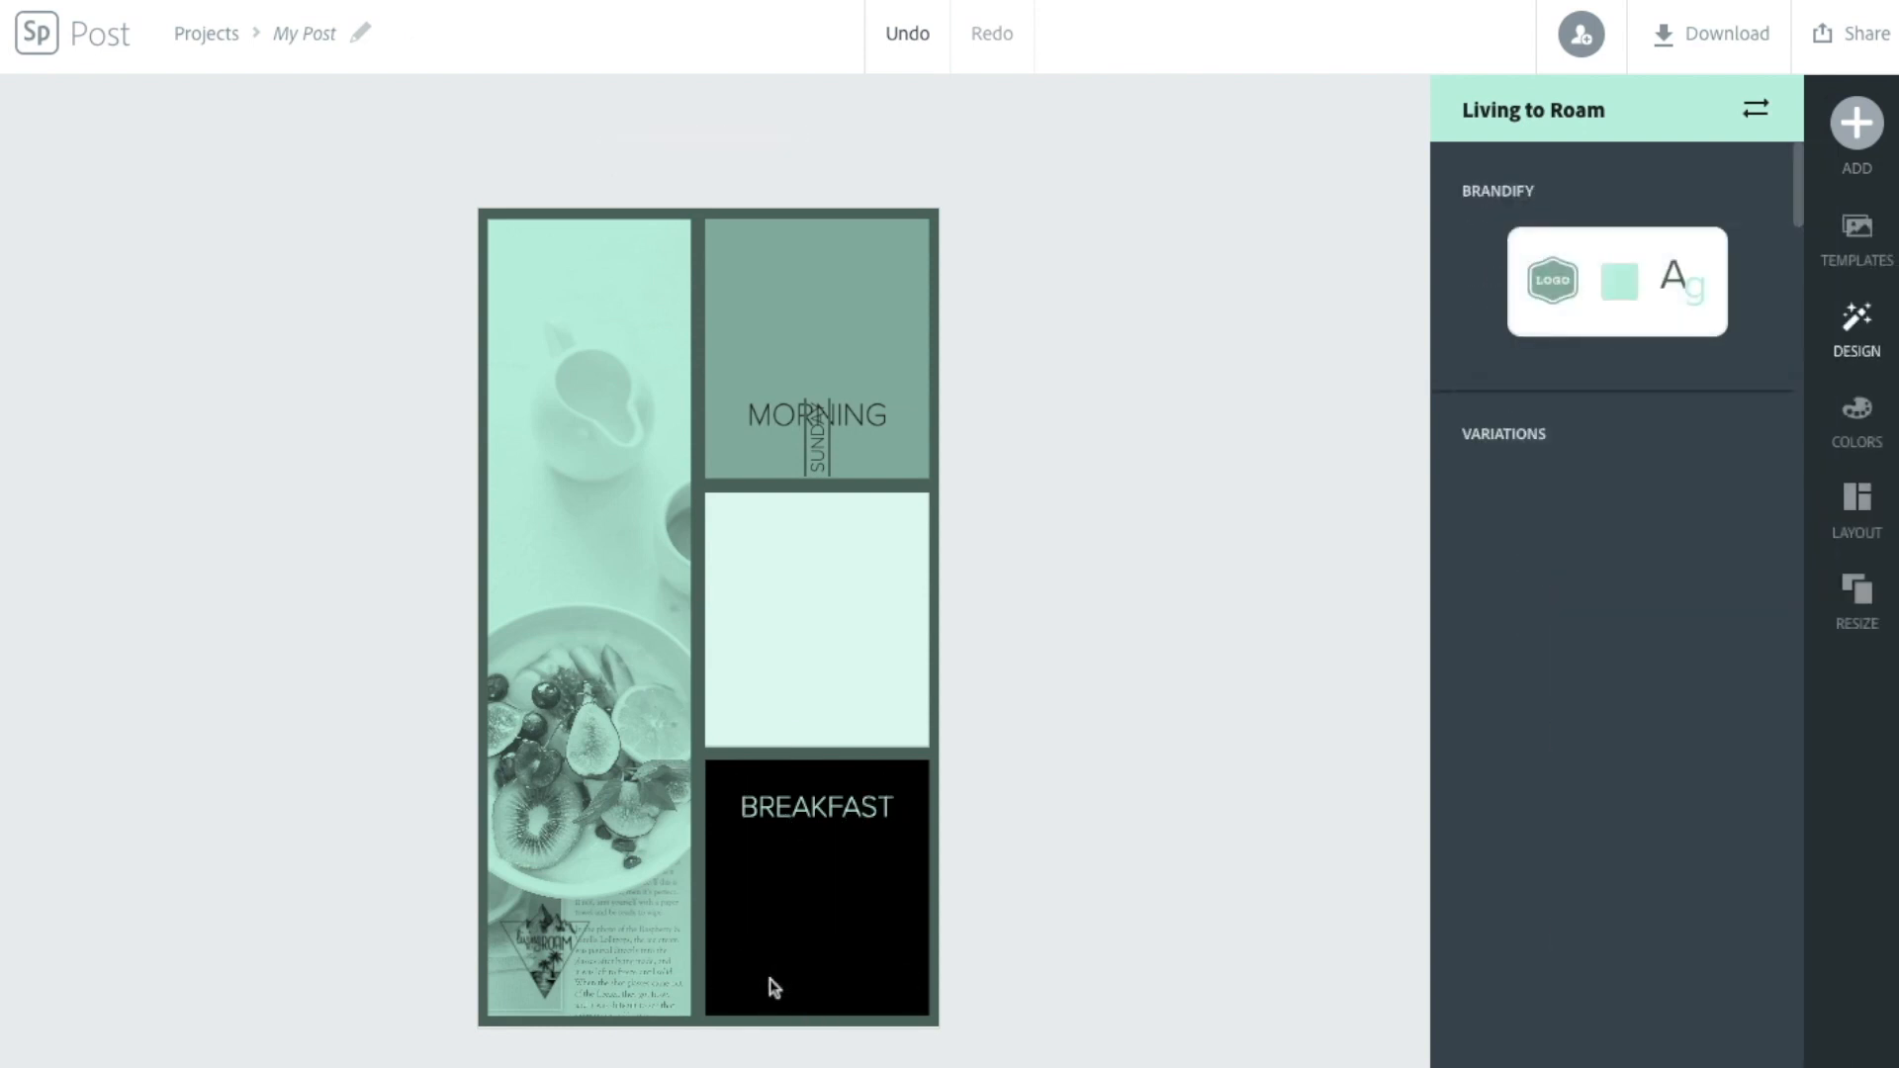
left_click(551, 951)
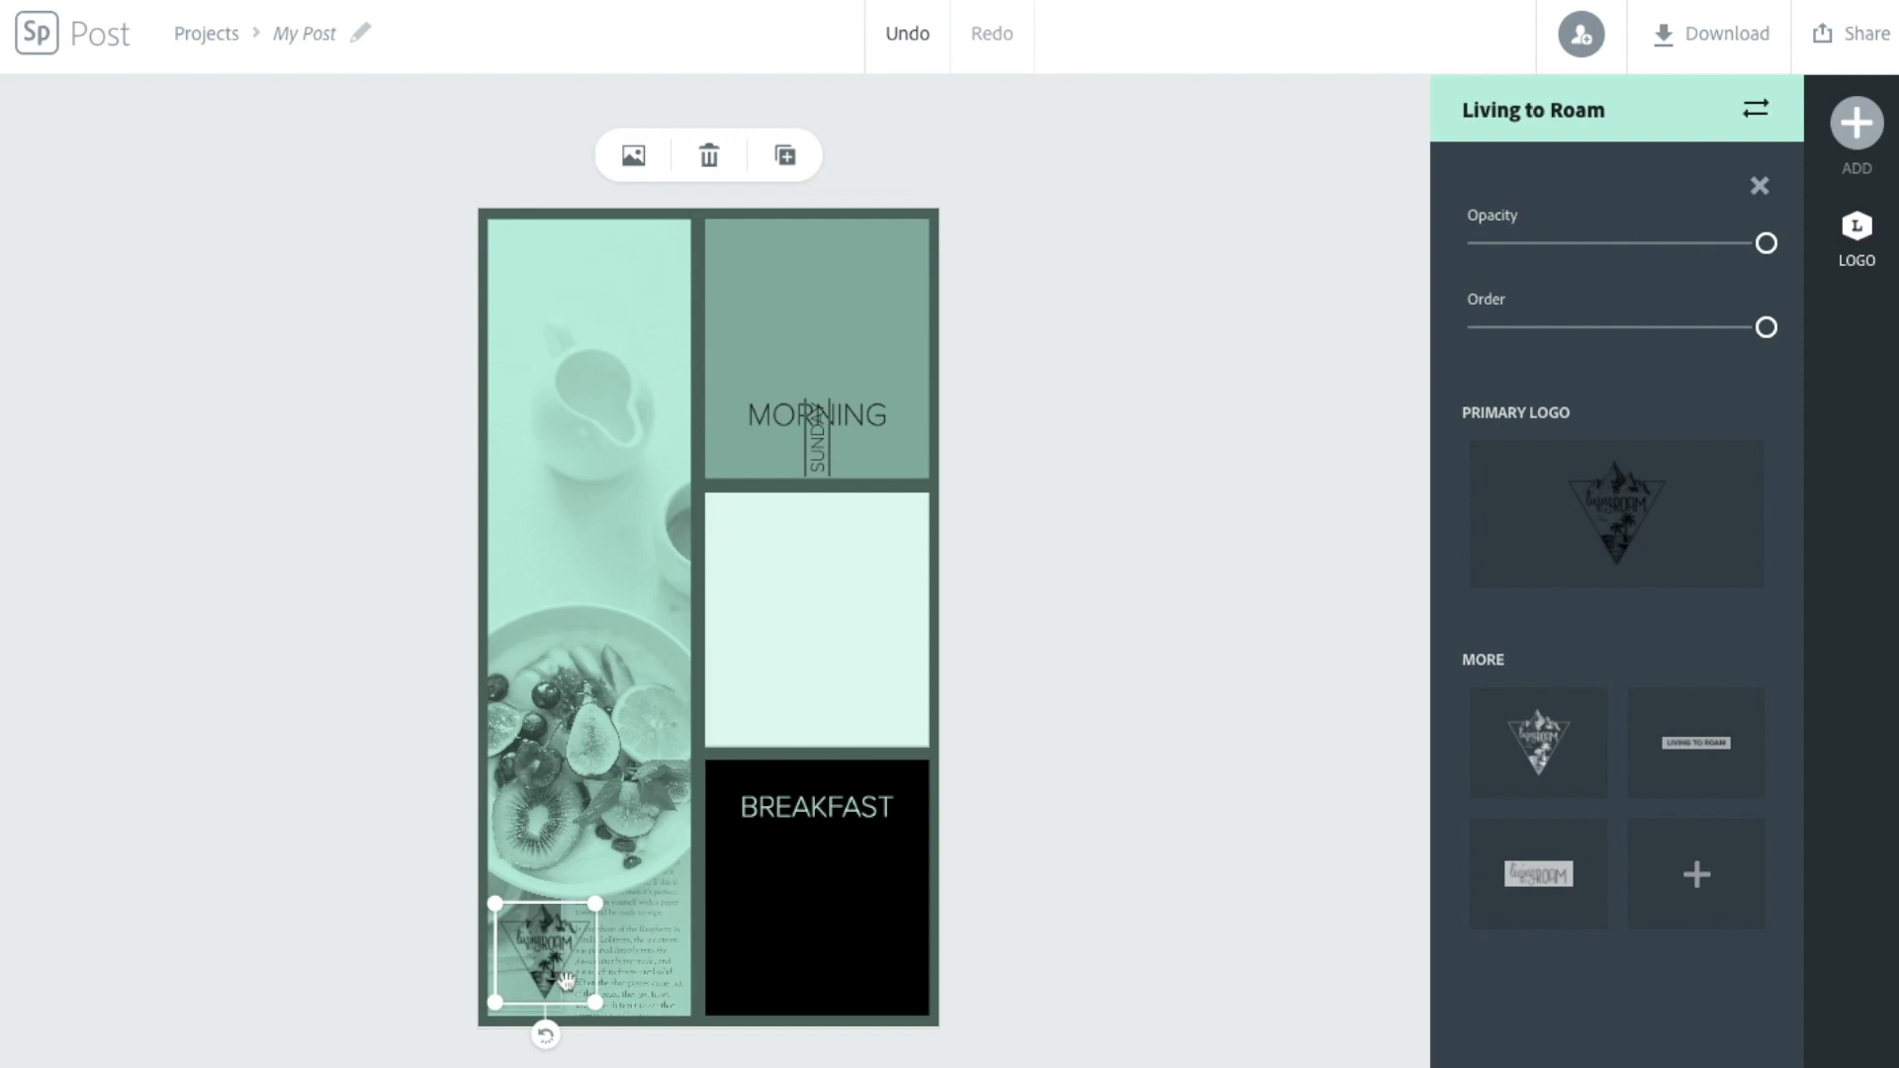
key("Delete")
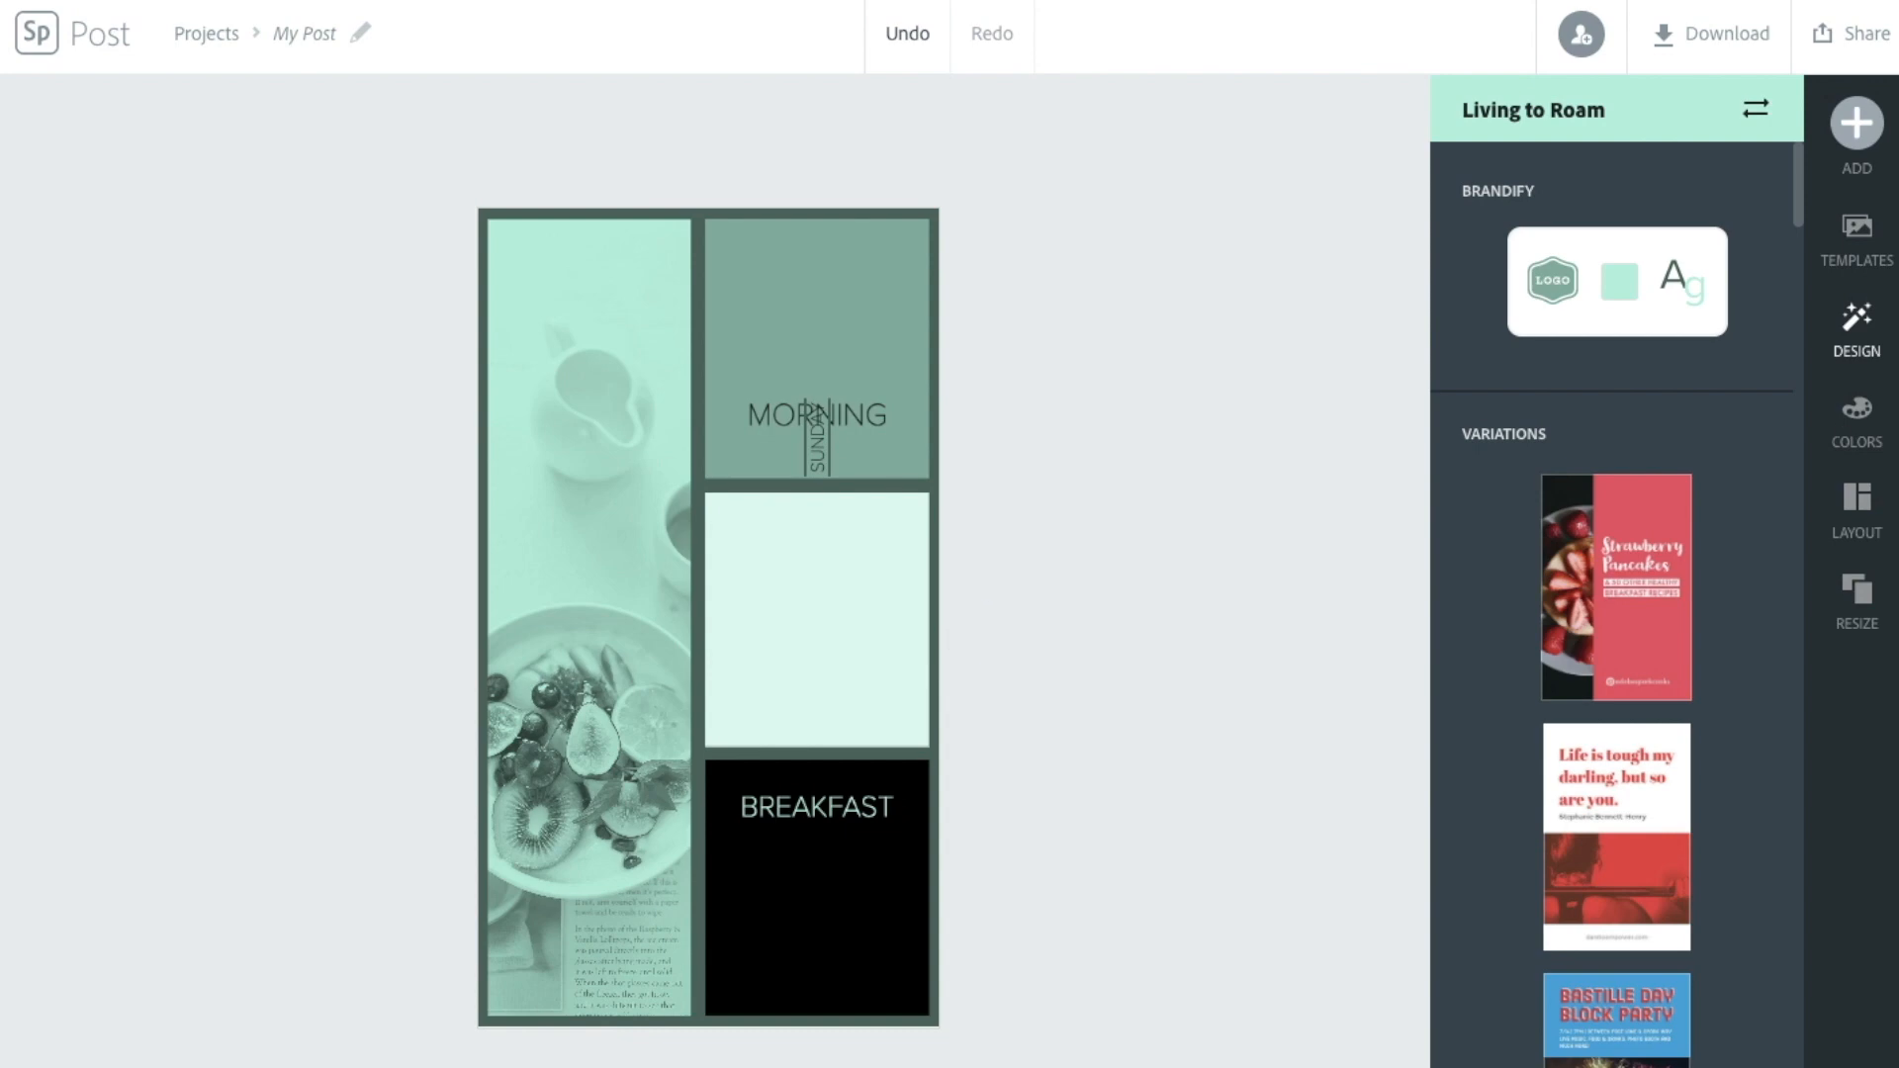
Apply the mint, pink and charcoal Living to Roam palette and shuffle it to a mint photo, pink outer blocks and a charcoal middle block.
left_click(1865, 413)
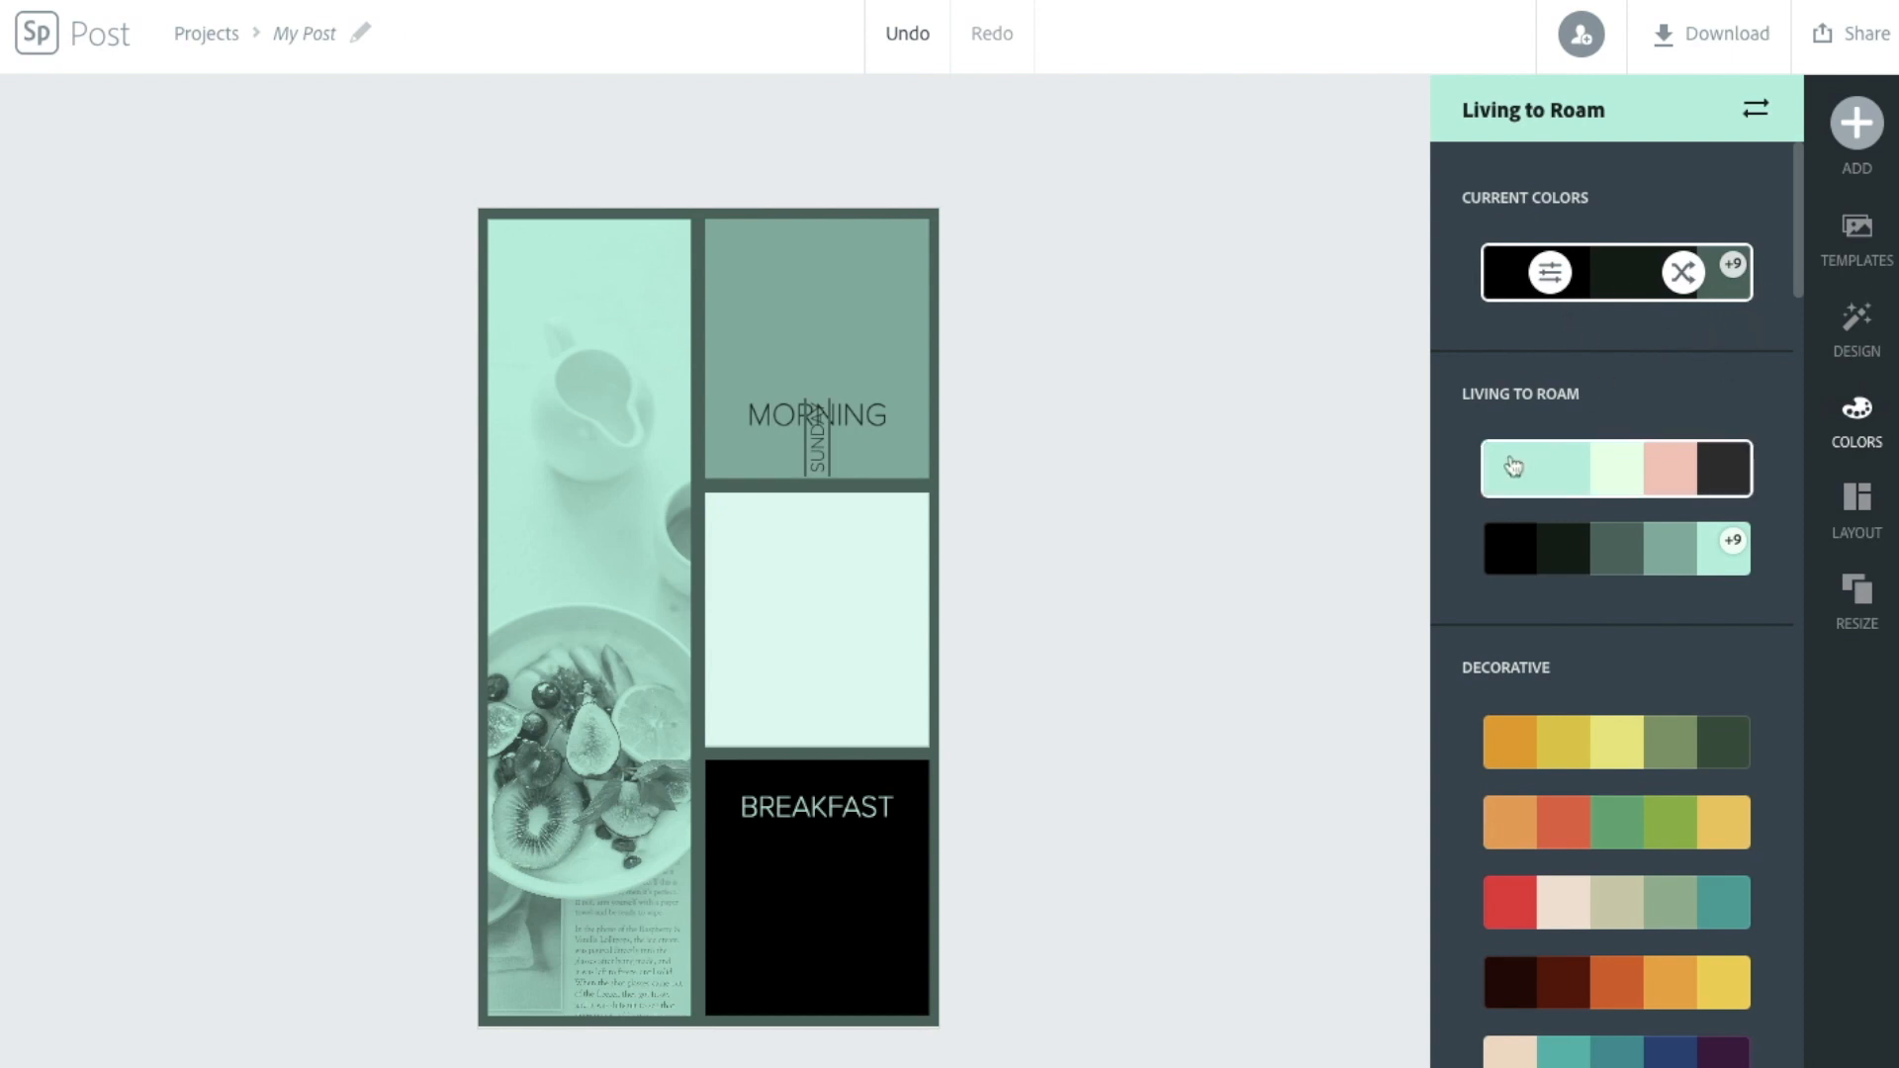
left_click(1661, 479)
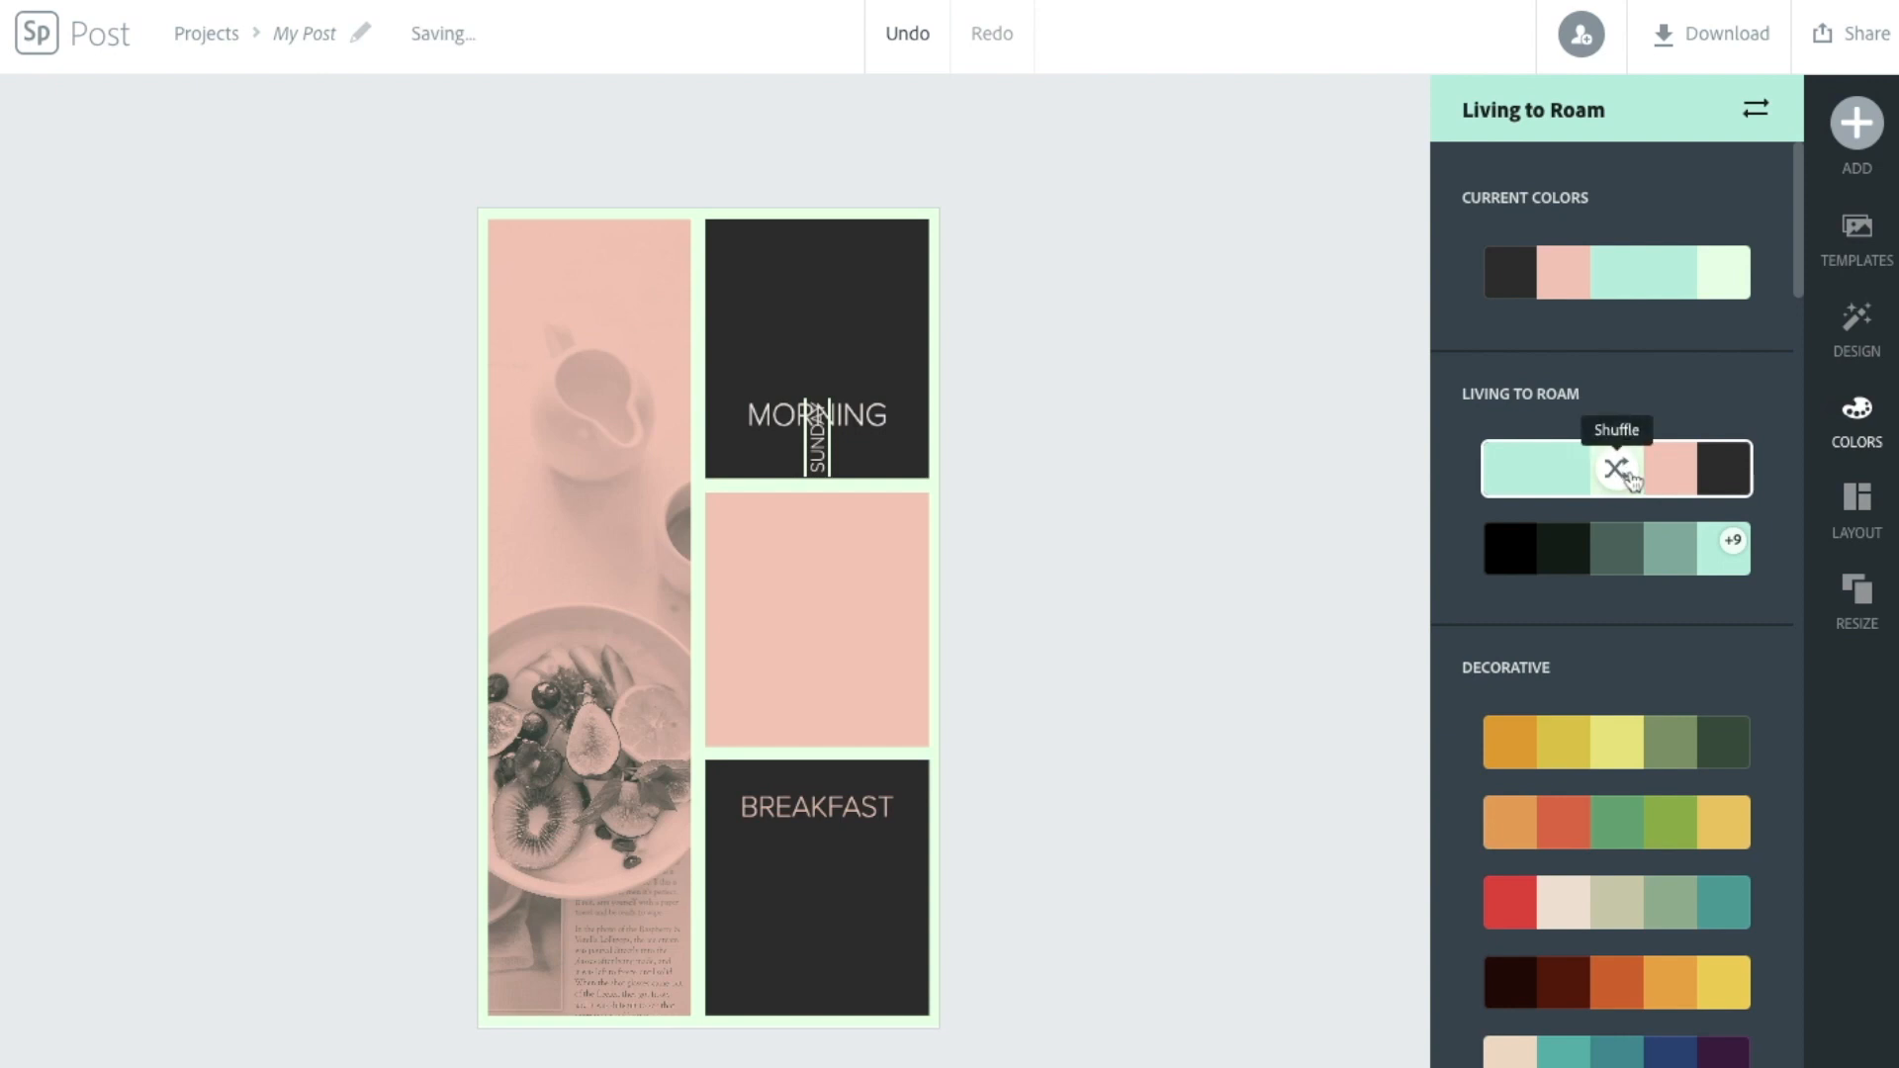
left_click(1617, 469)
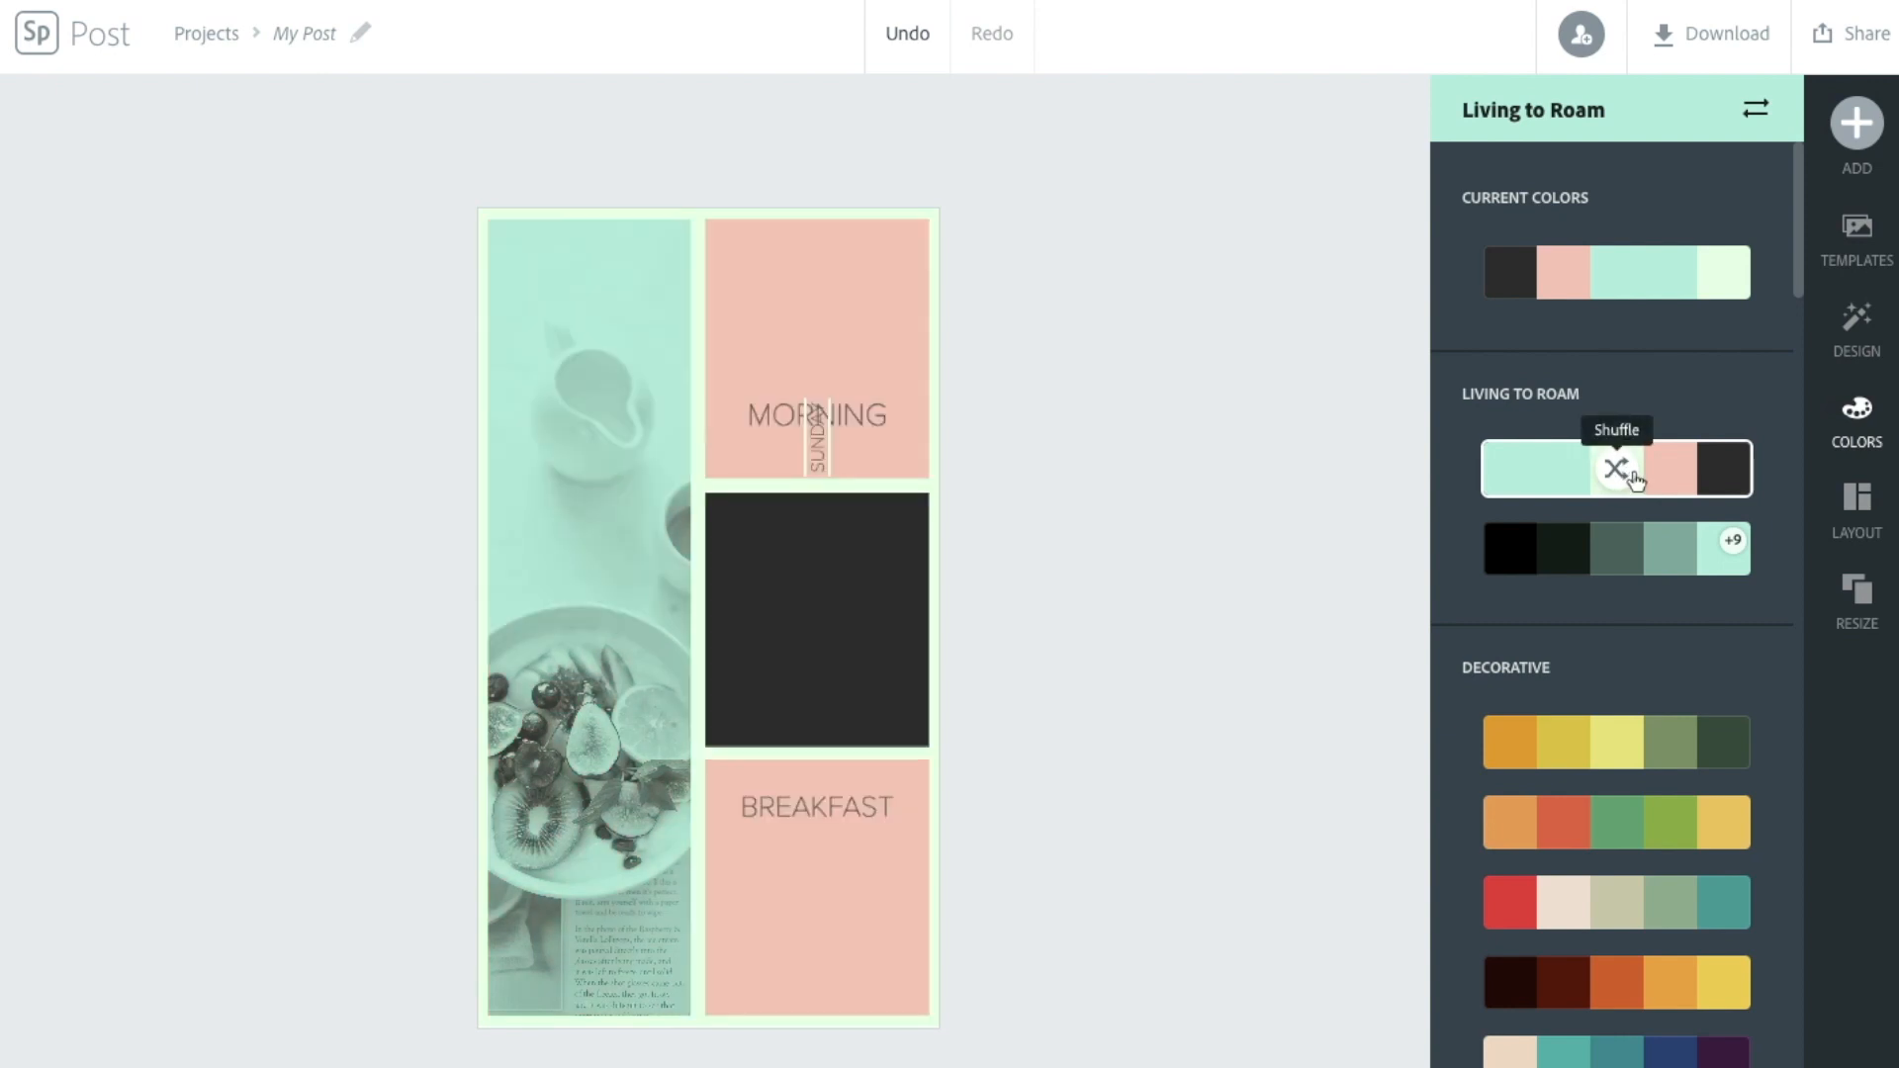
Delete the "BREAKFAST" text and the vertical "SUNDAY" text from the design.
left_click(827, 805)
key("Delete")
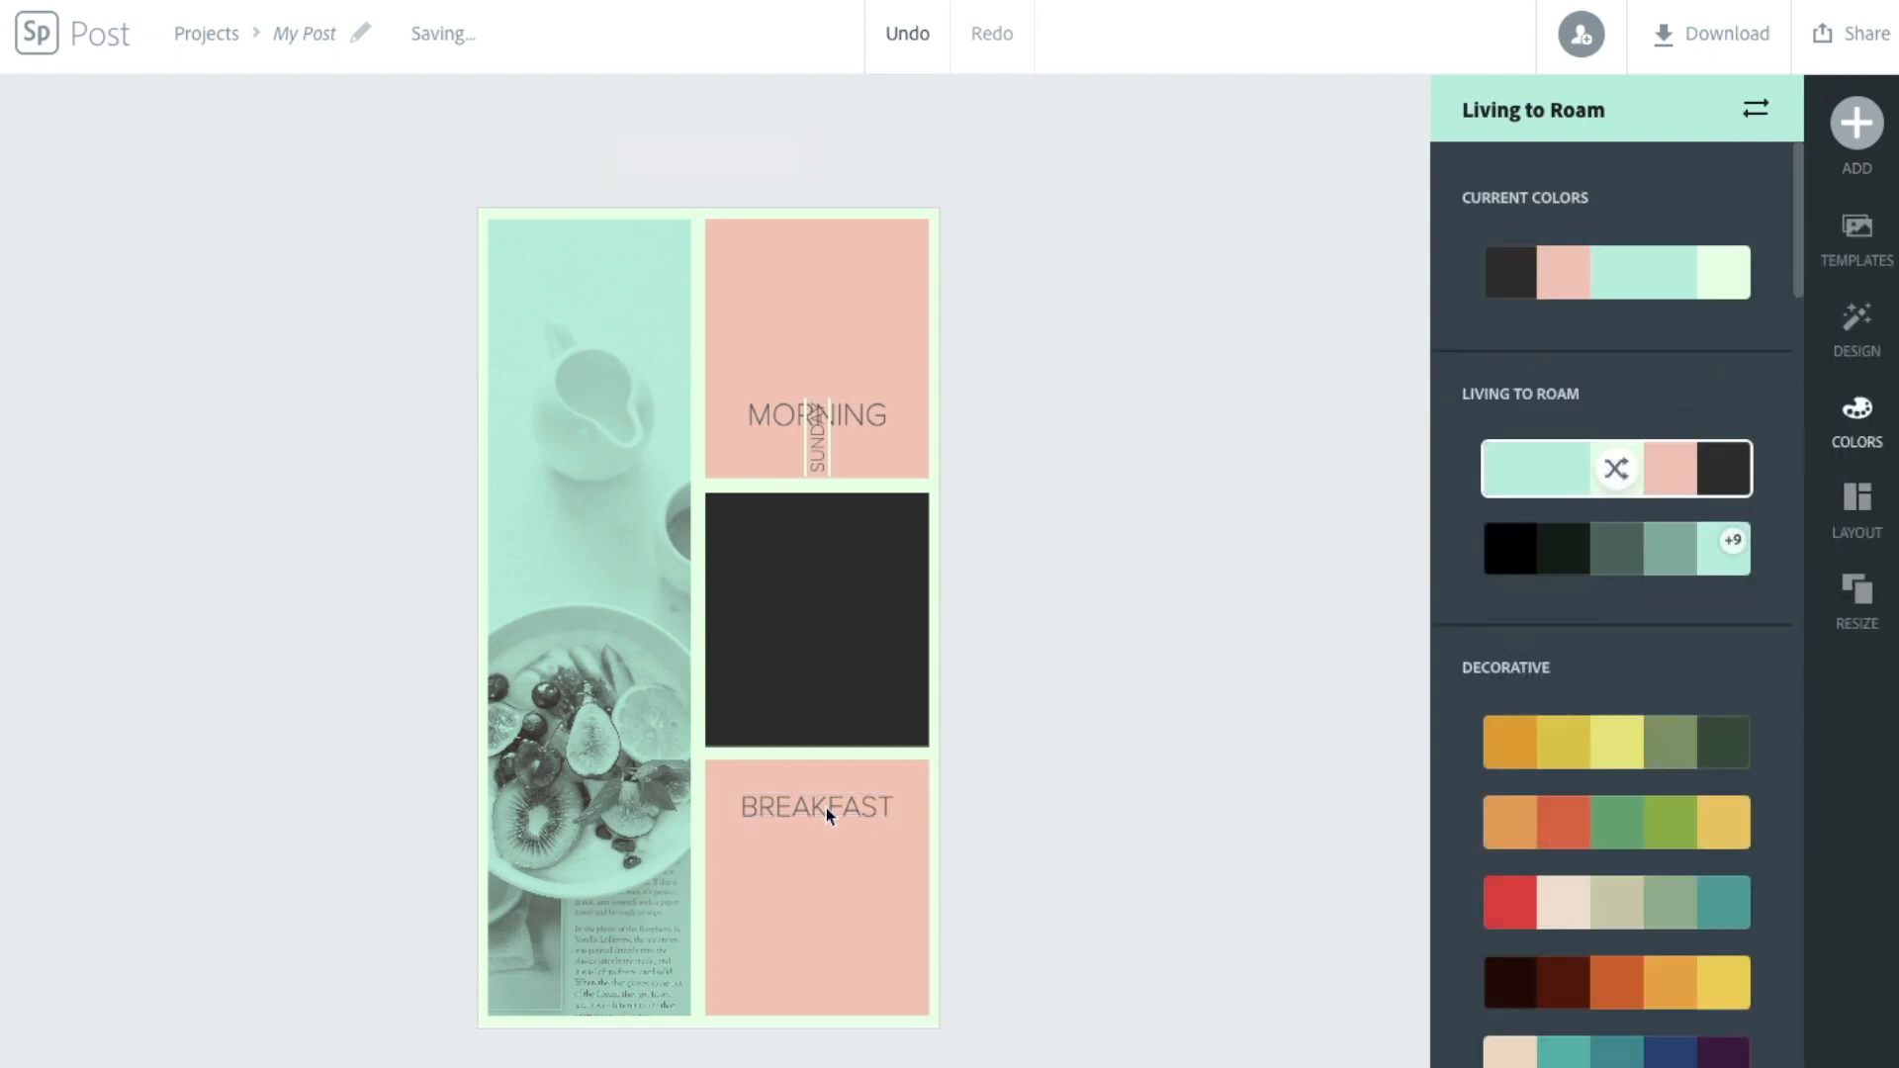
left_click(822, 460)
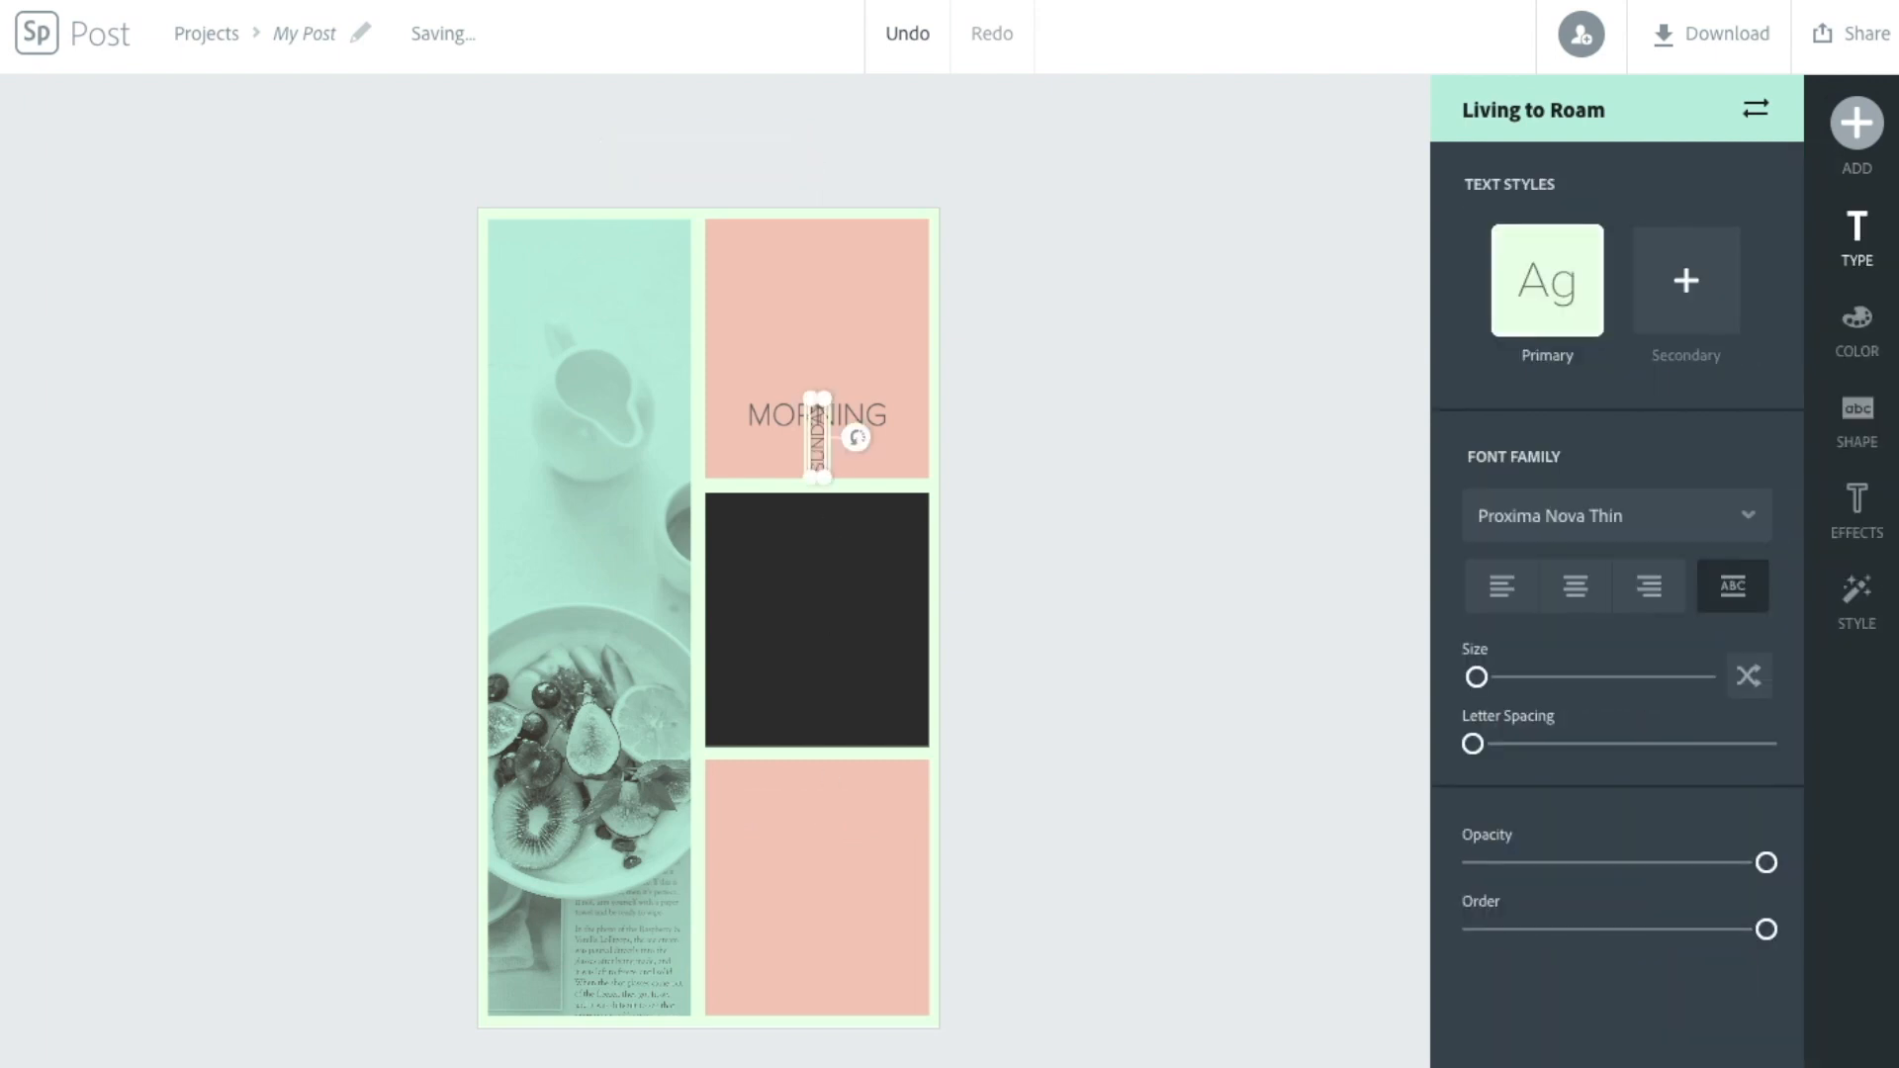
key("Delete")
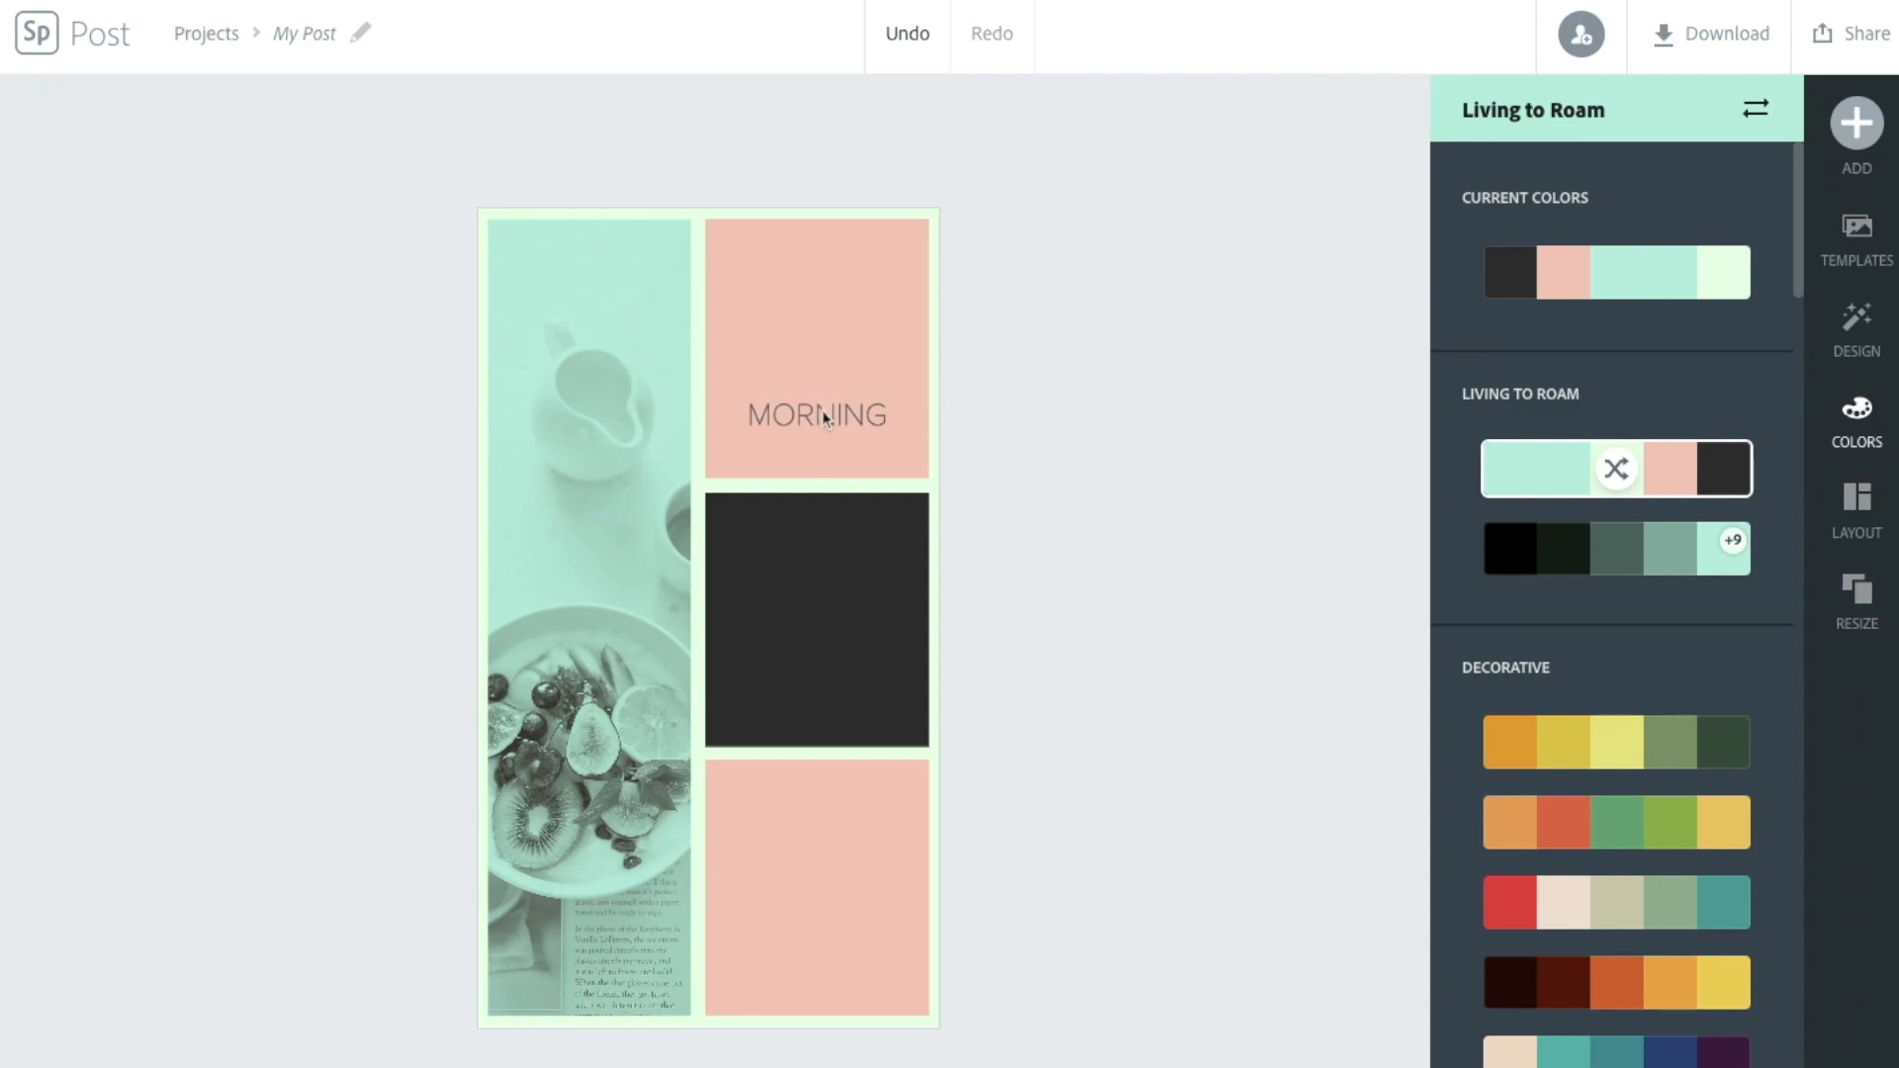
Change the "MORNING" text to "sunday morning workout" and move it onto the charcoal middle block.
left_click(824, 416)
left_click(824, 416)
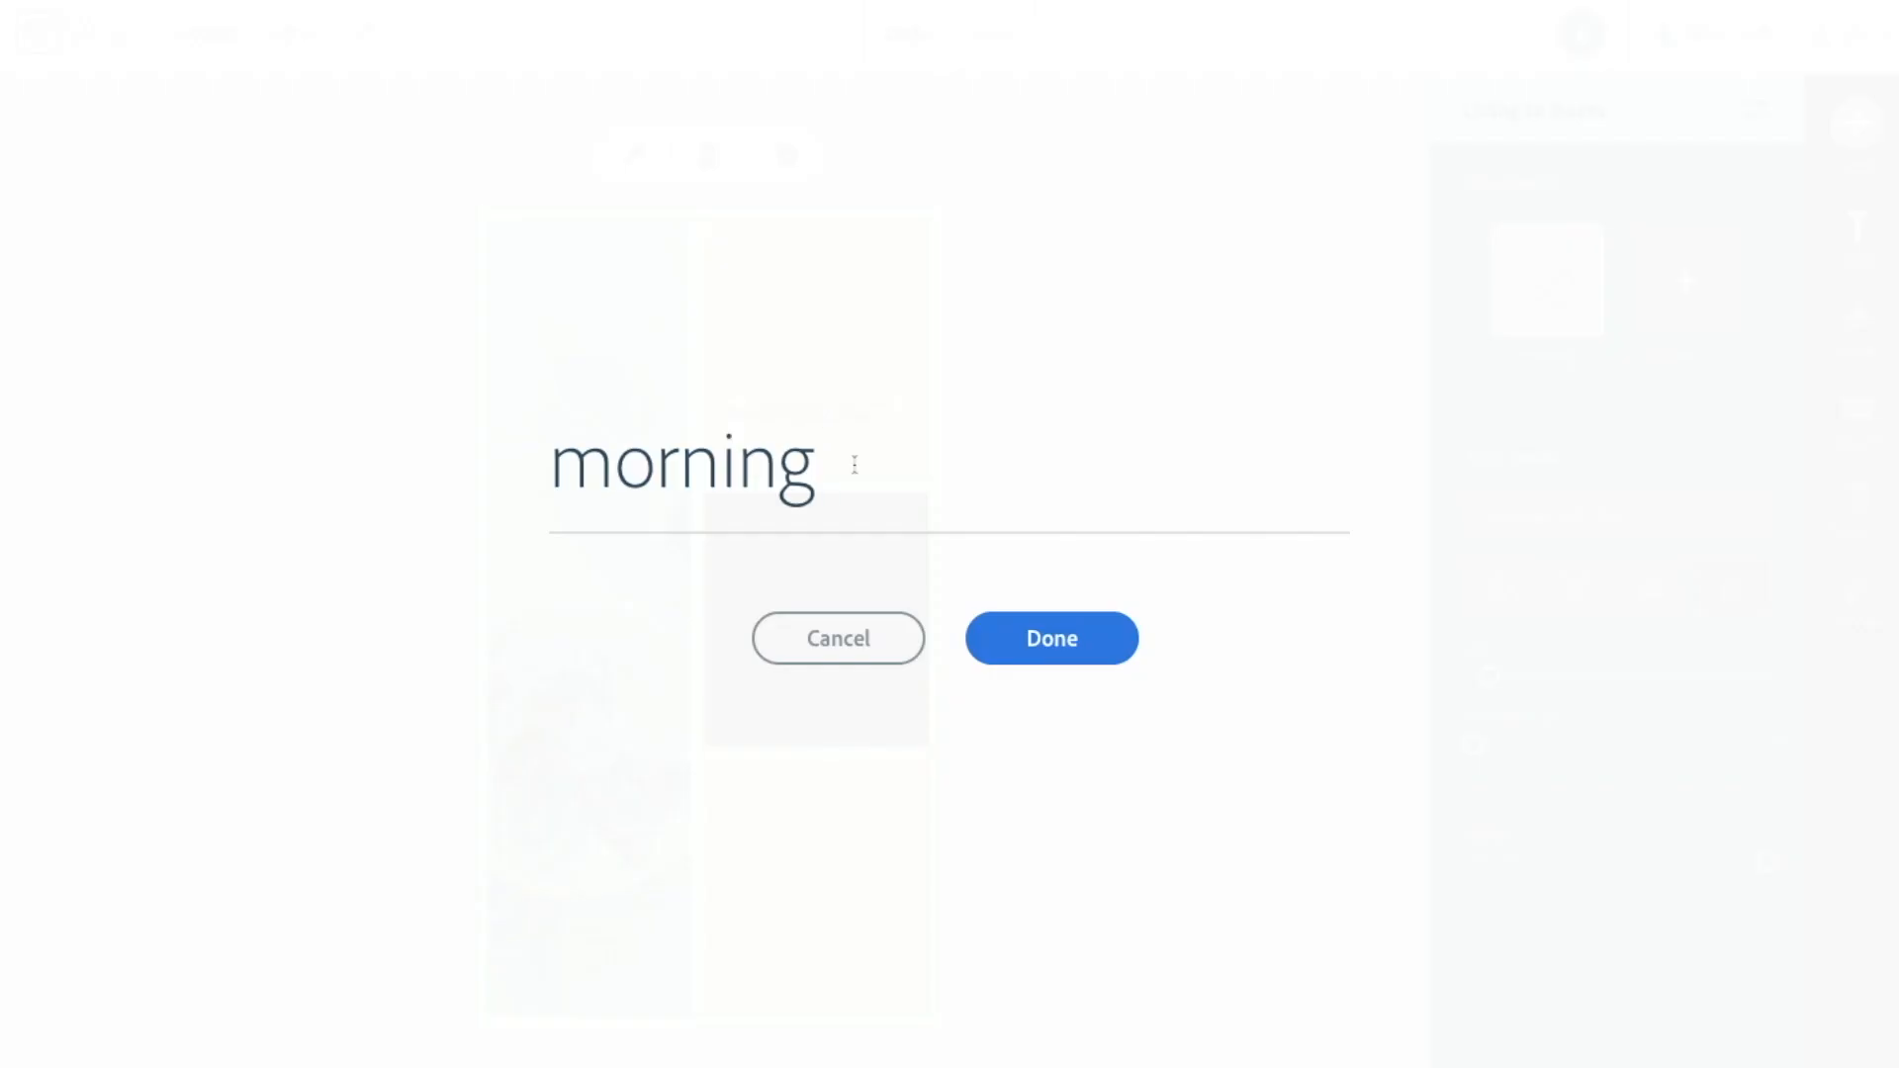
key("ctrl+a")
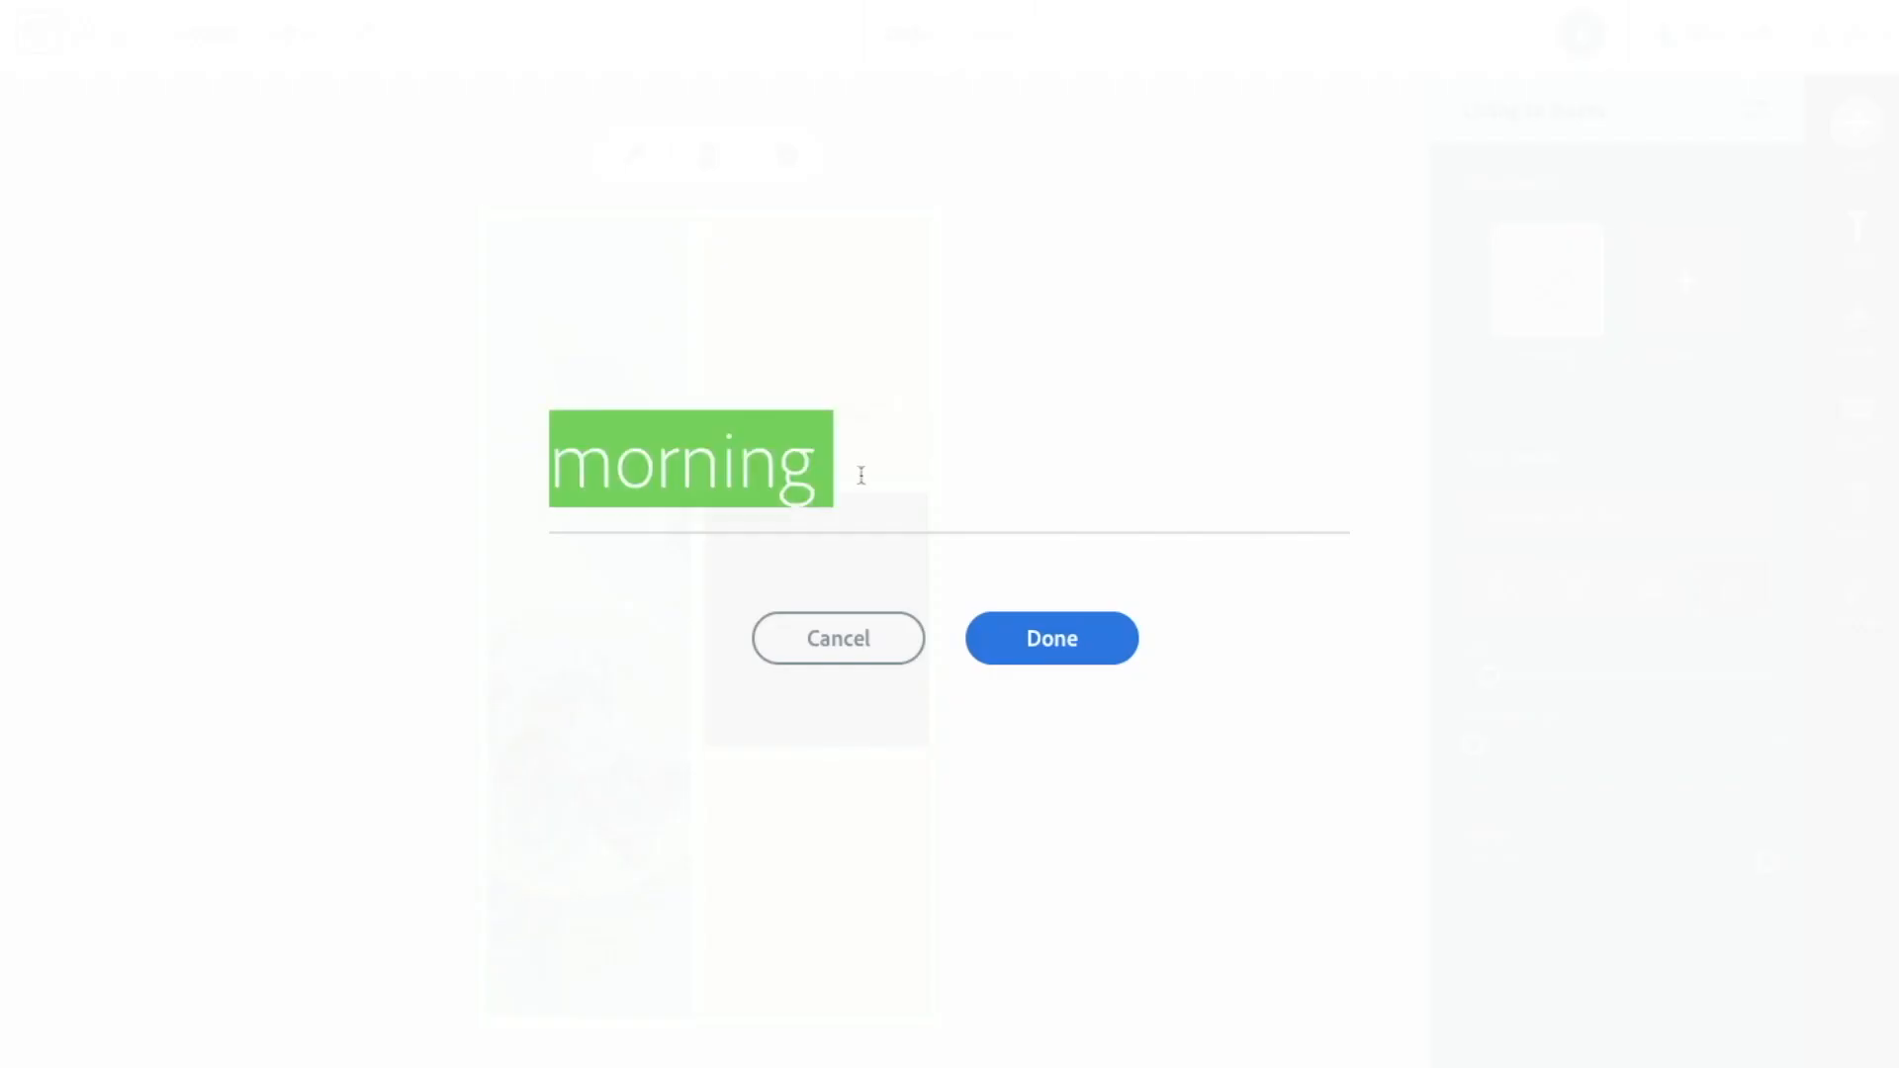
type("sunday mor")
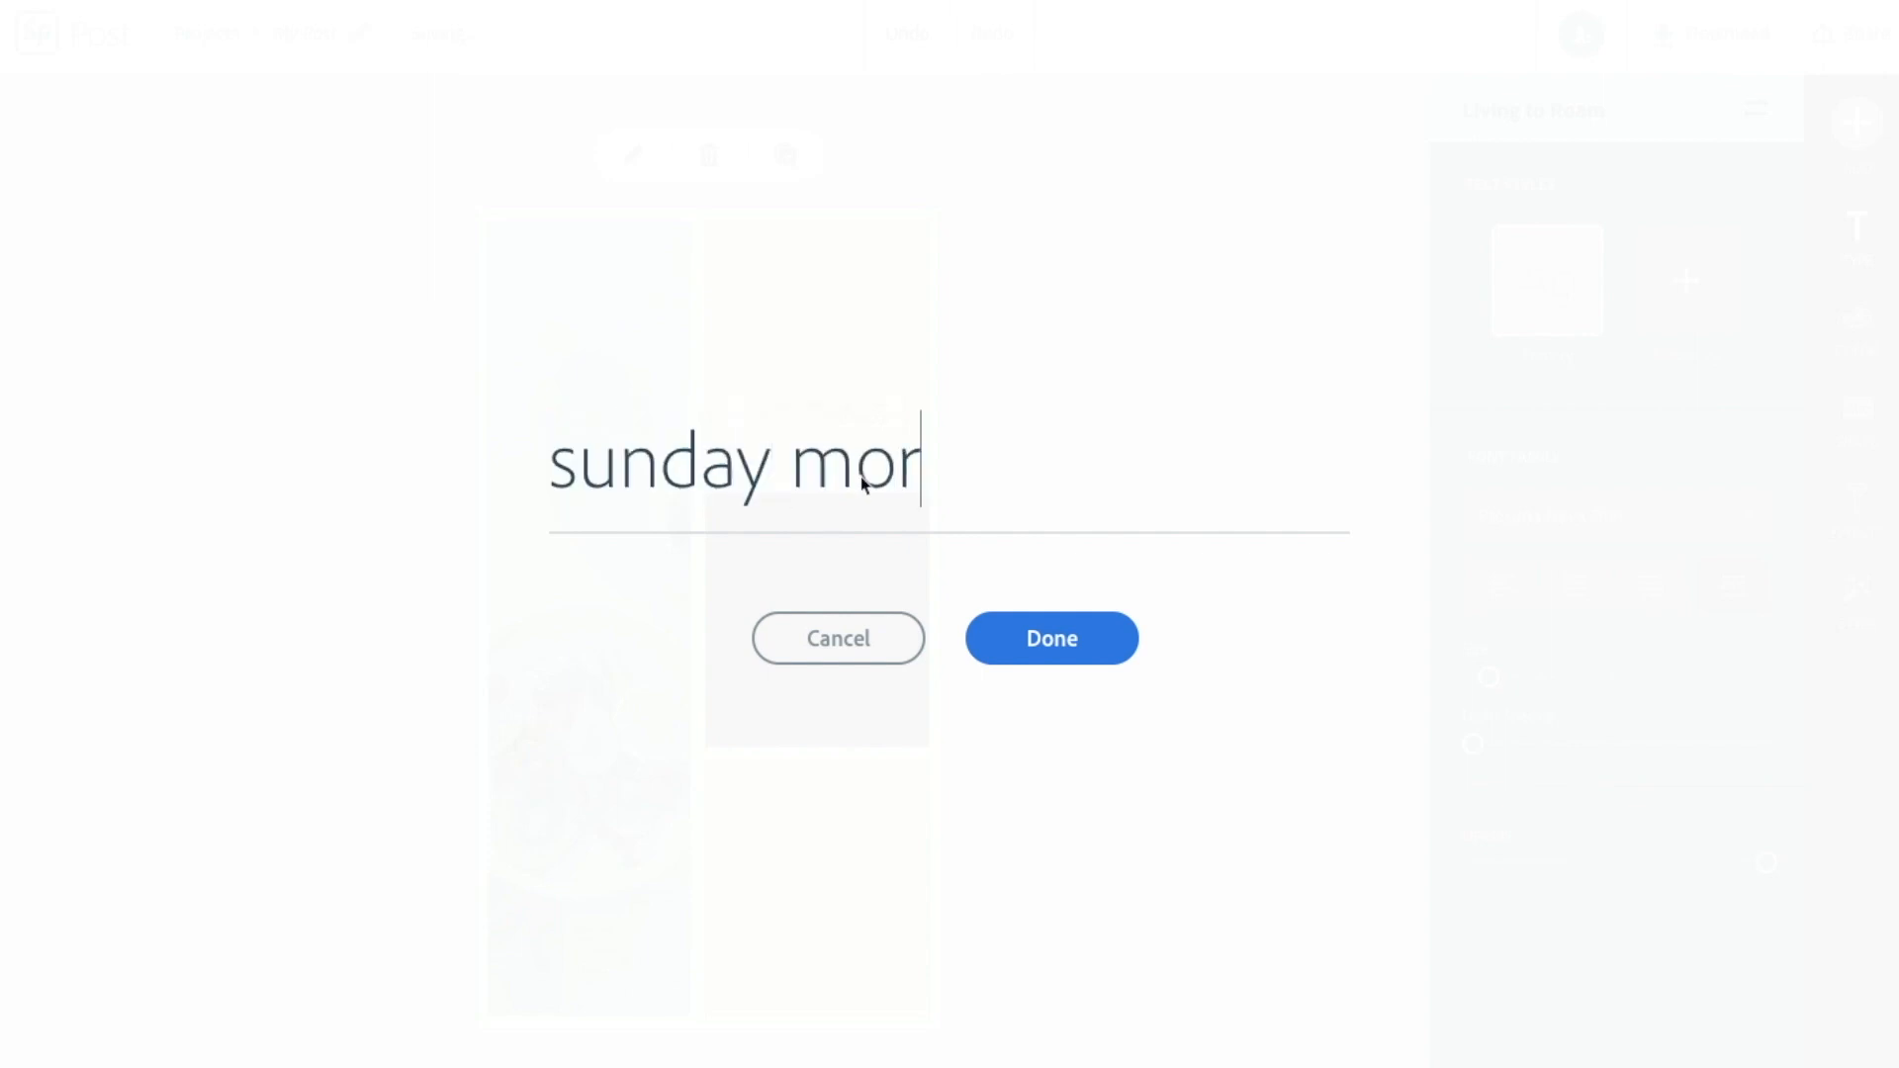
type("ning workout")
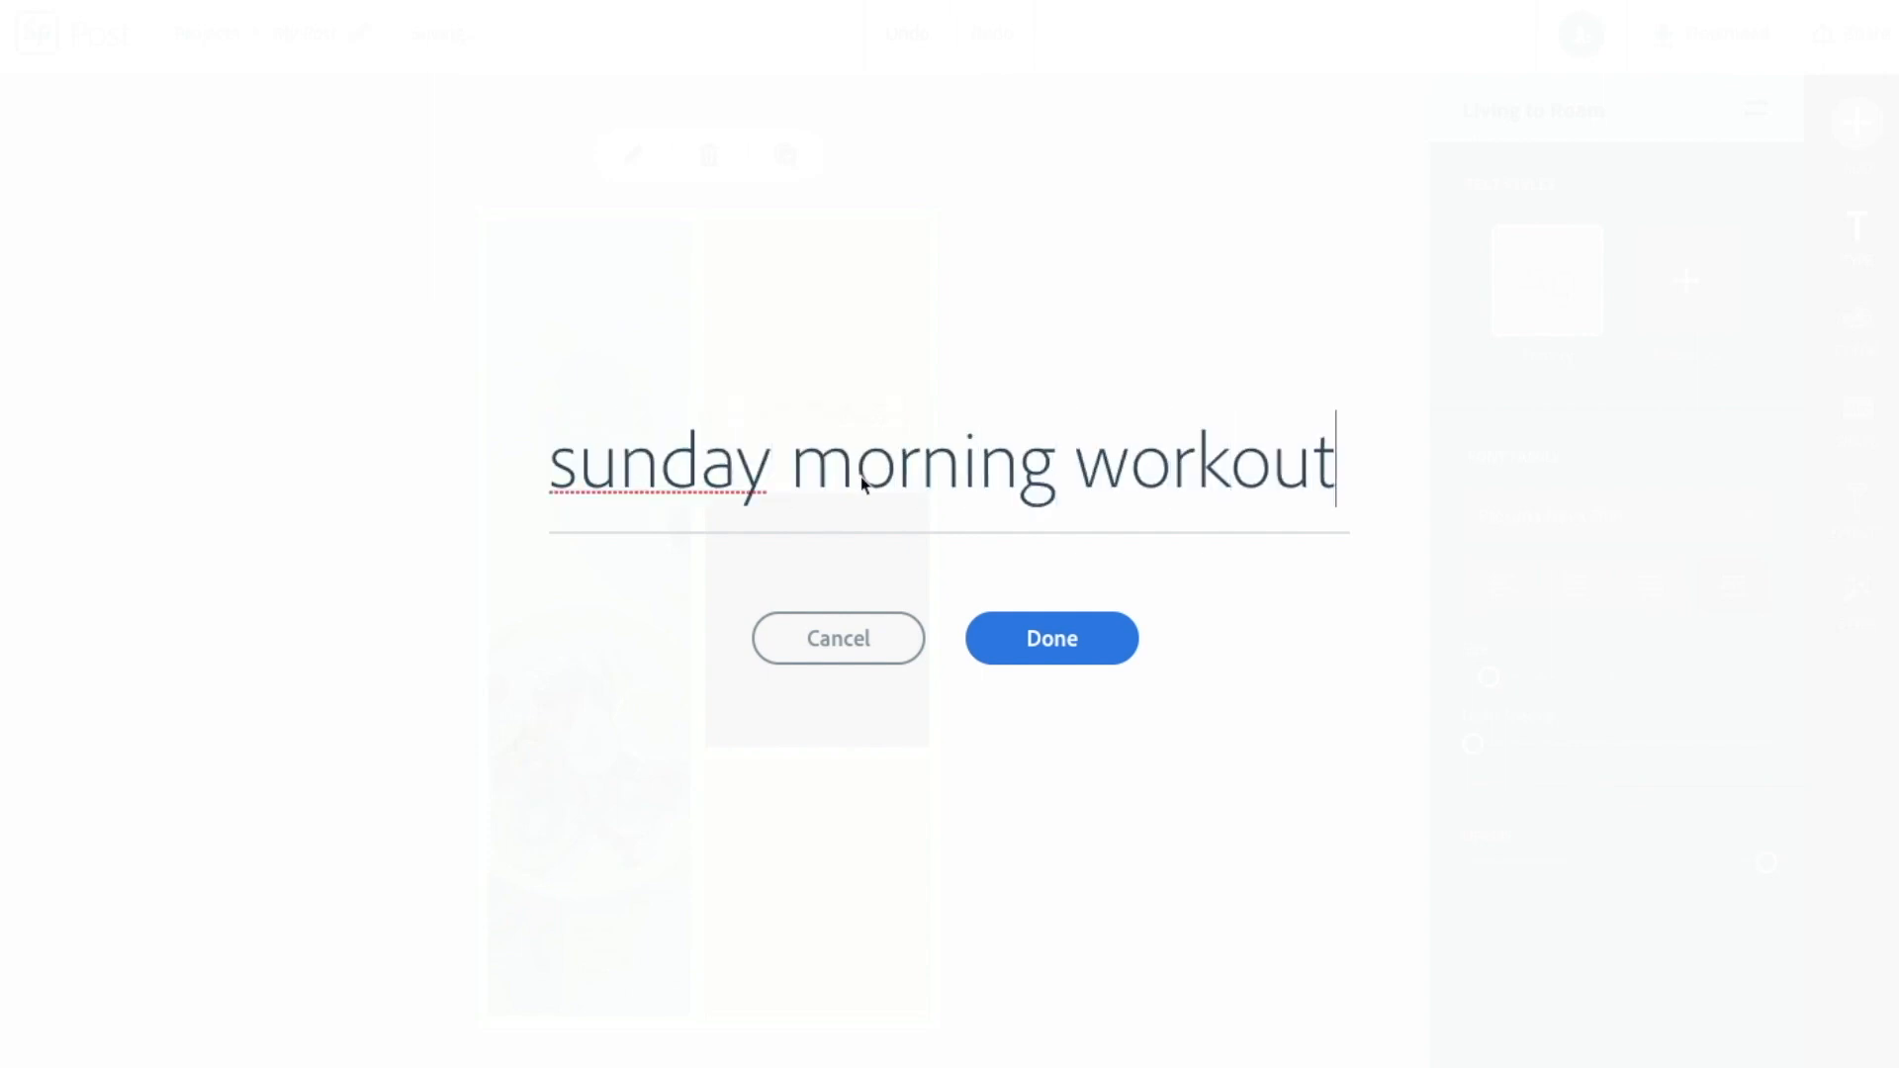
left_click(1094, 649)
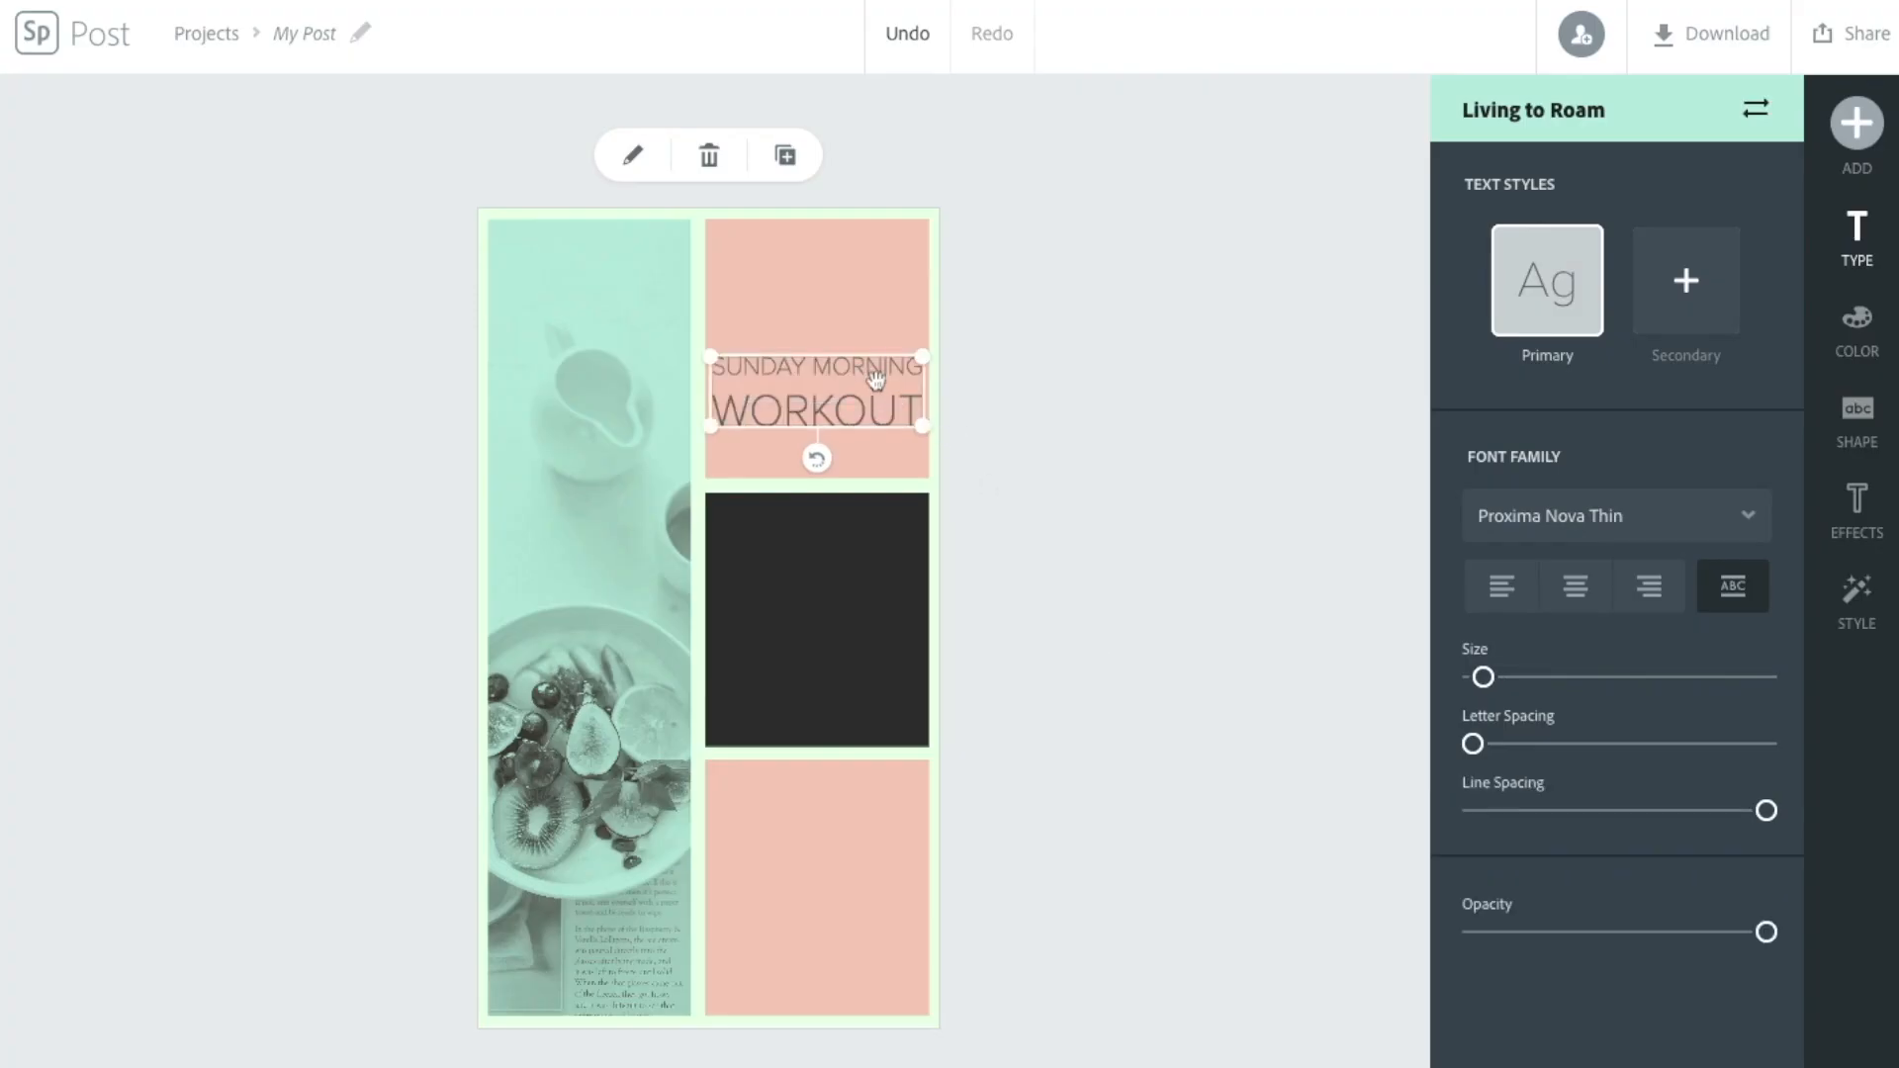
left_click_drag(876, 377, 922, 588)
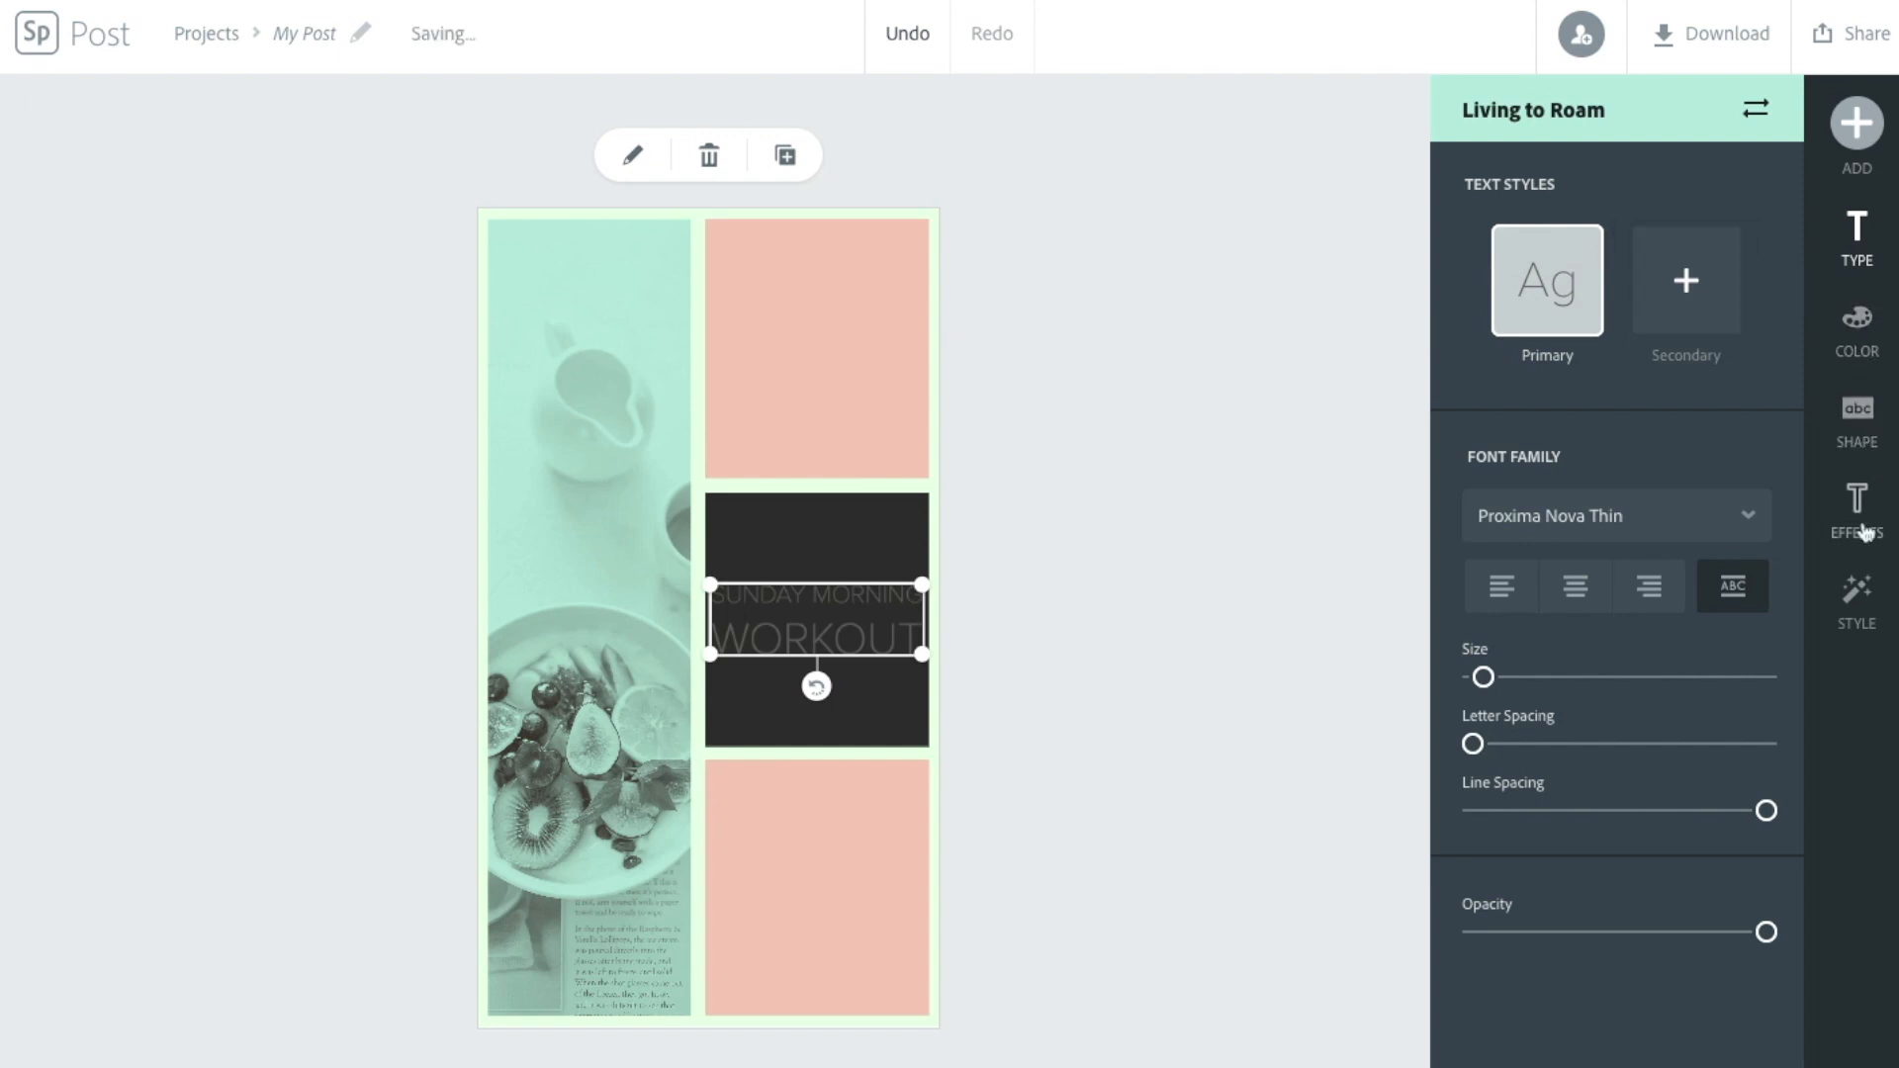
Apply a suggested wide slab-serif style to the "sunday morning workout" text and add the stacked-bars backing shape behind it.
left_click(1869, 605)
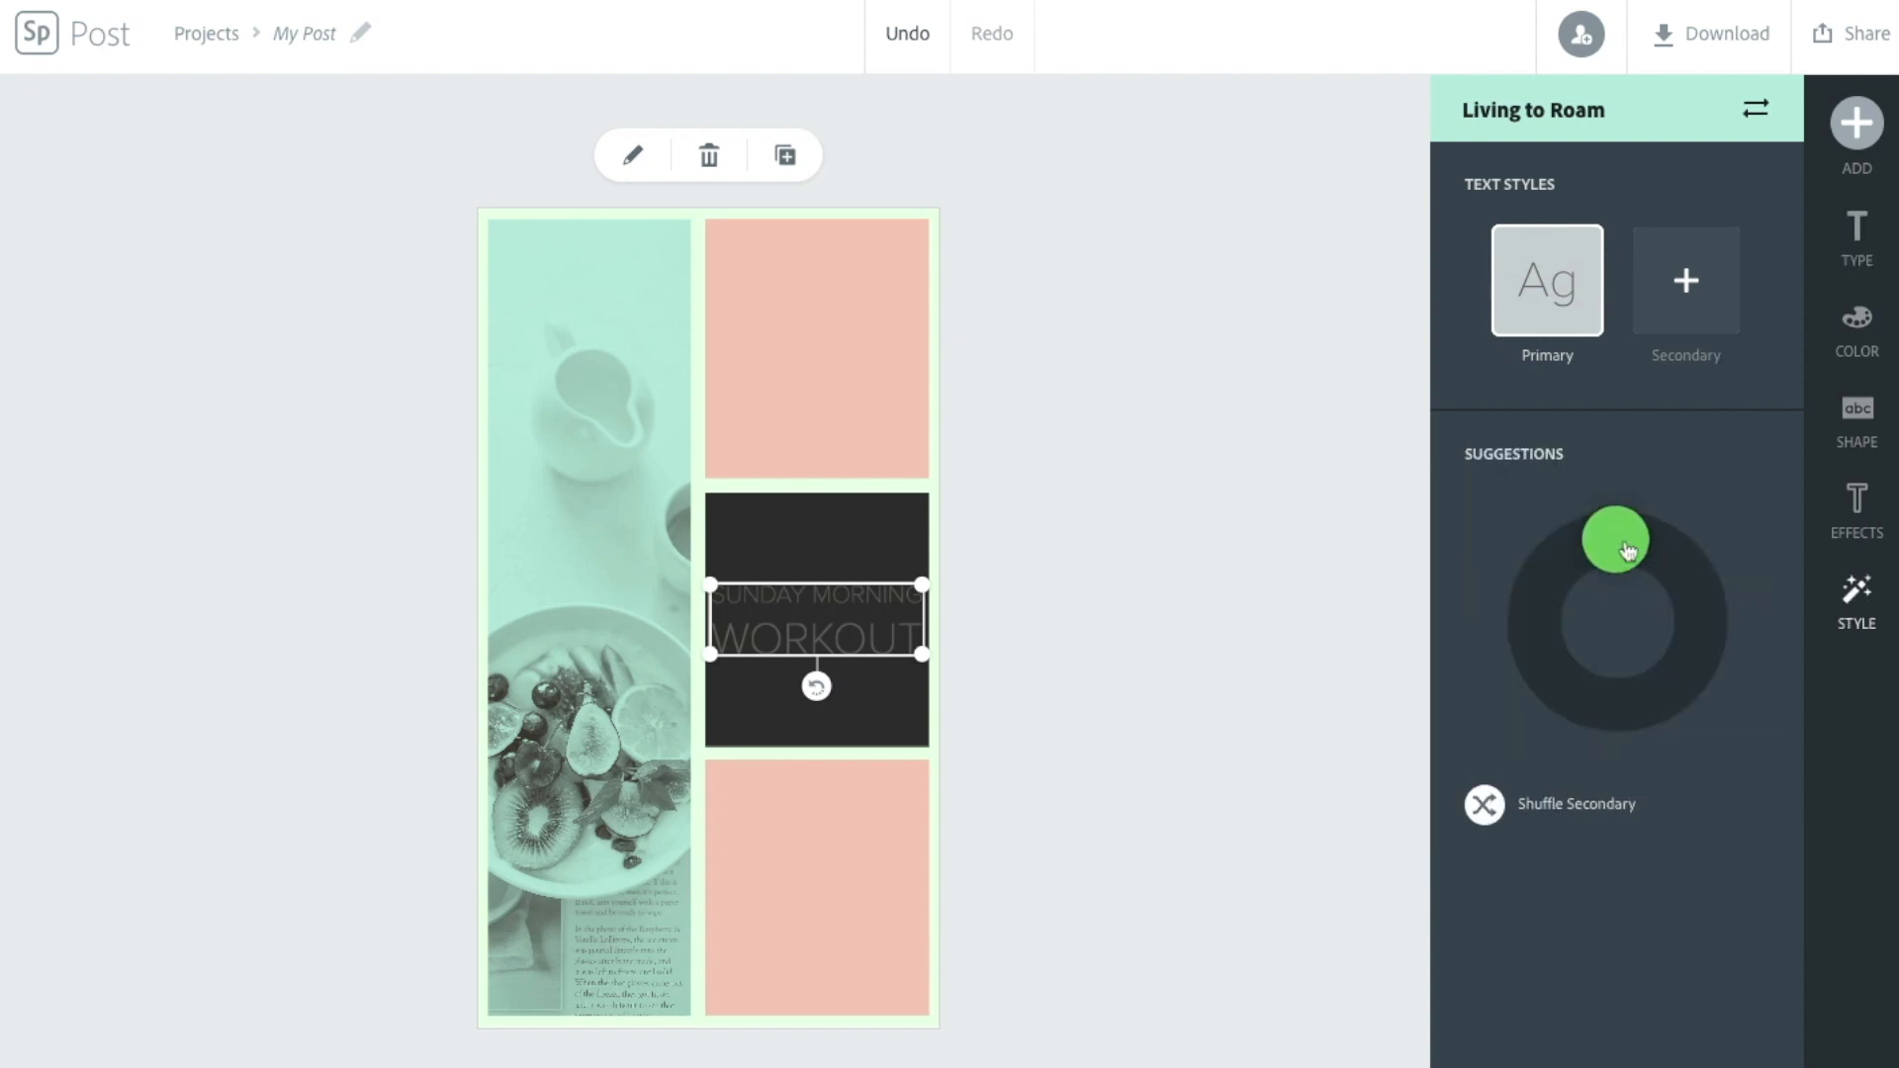
left_click_drag(1628, 550, 1698, 608)
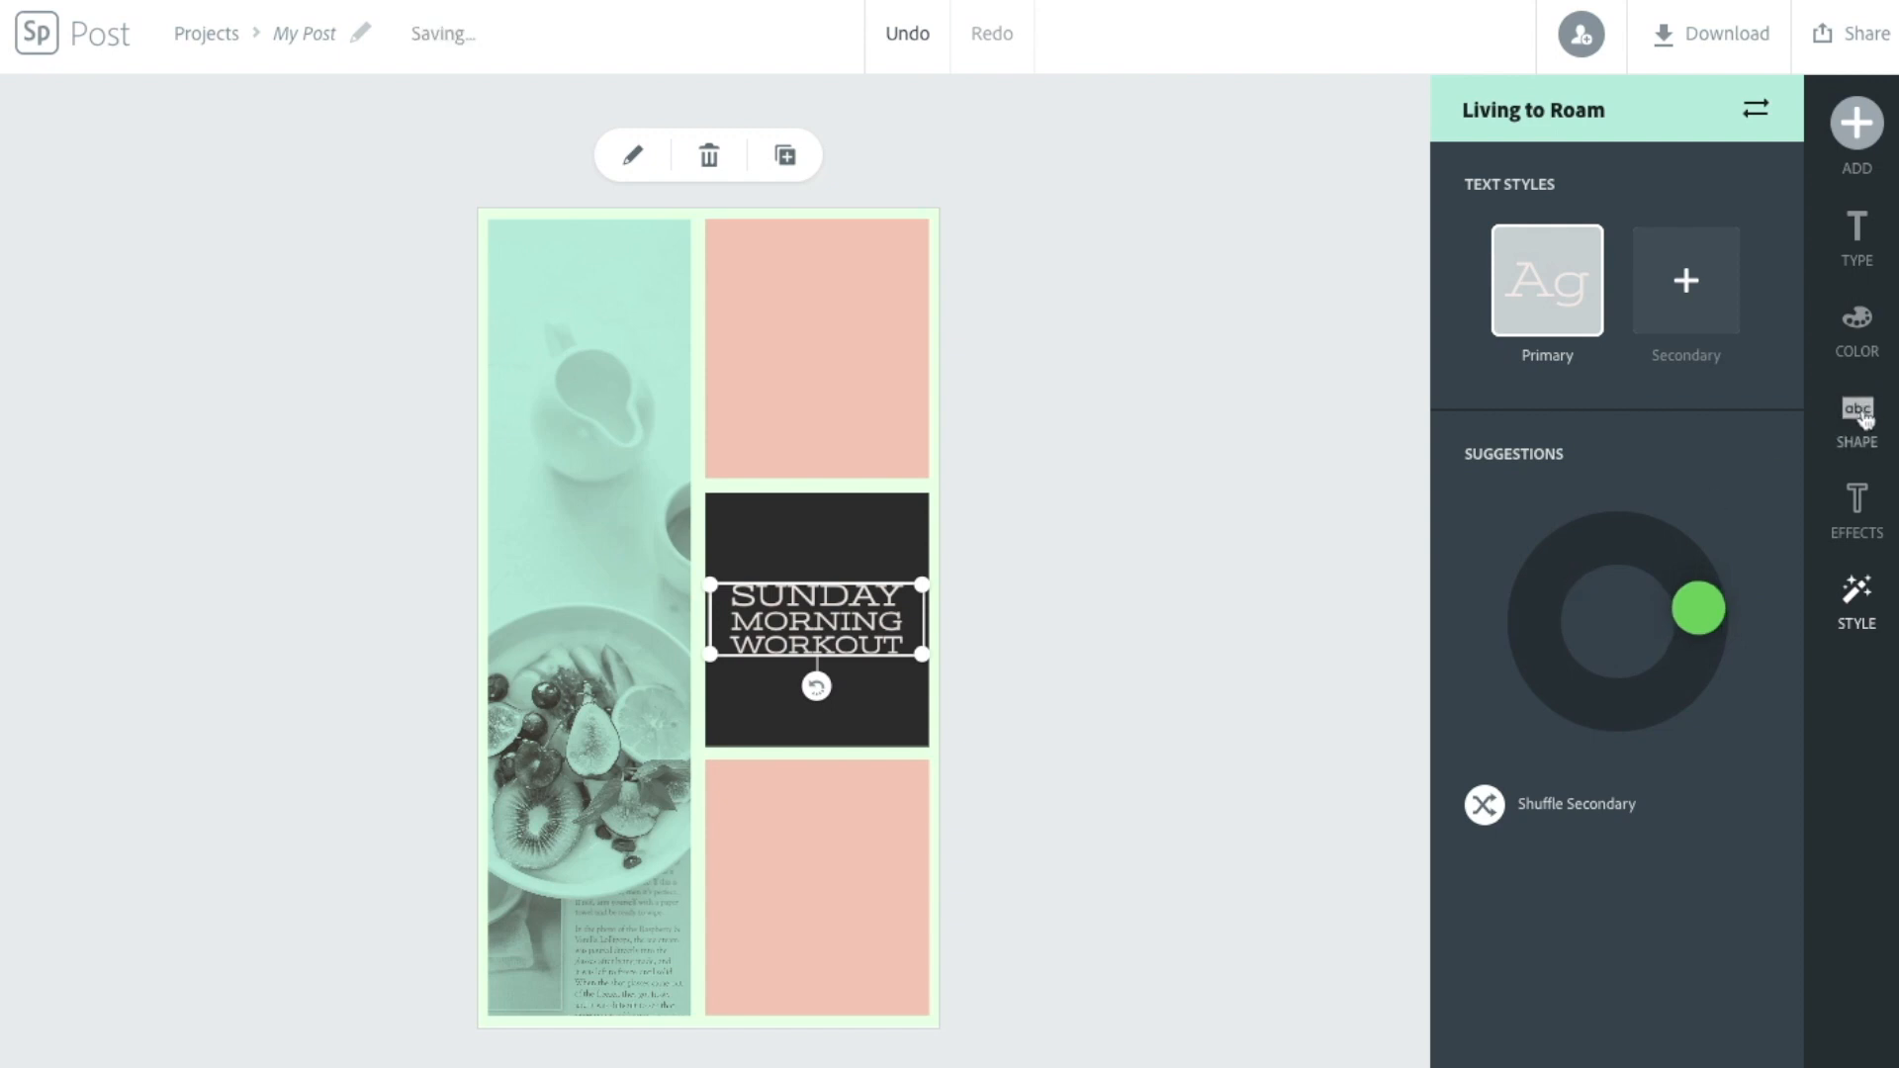
left_click(1866, 420)
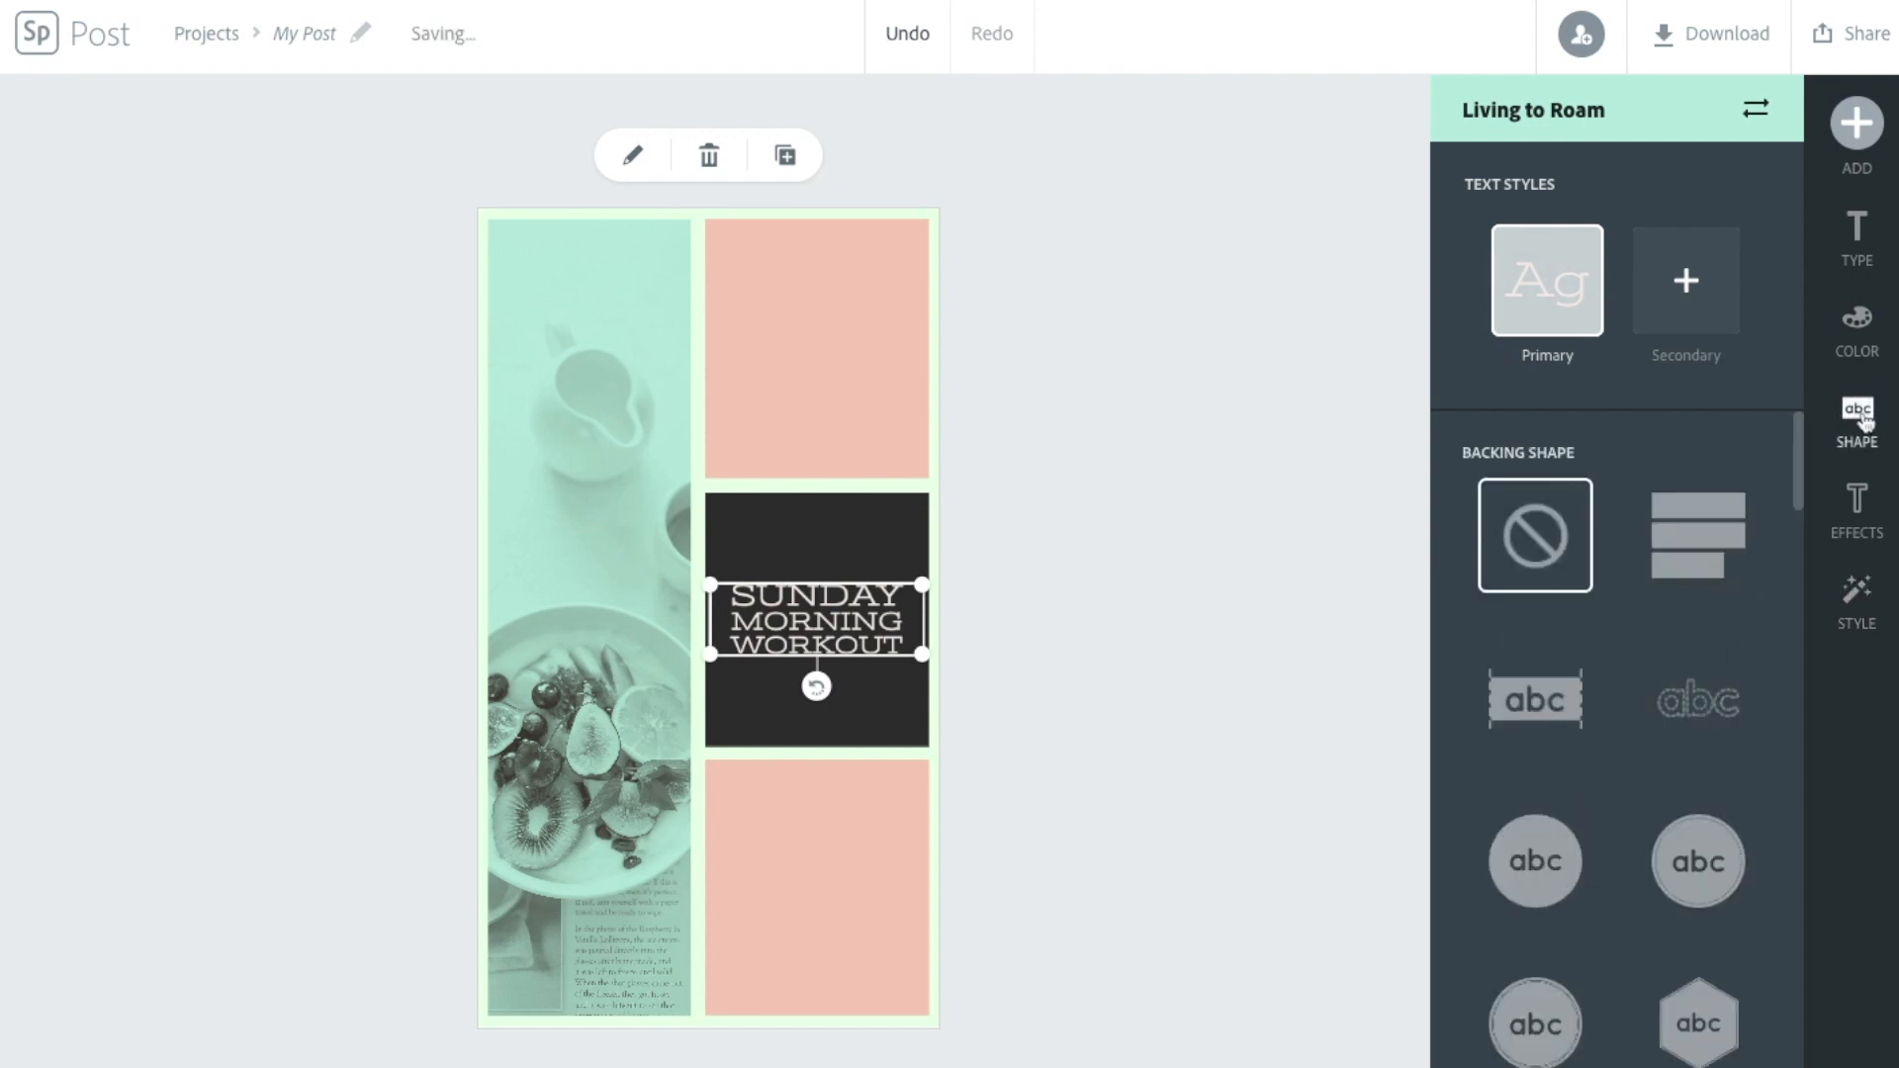
left_click(1695, 539)
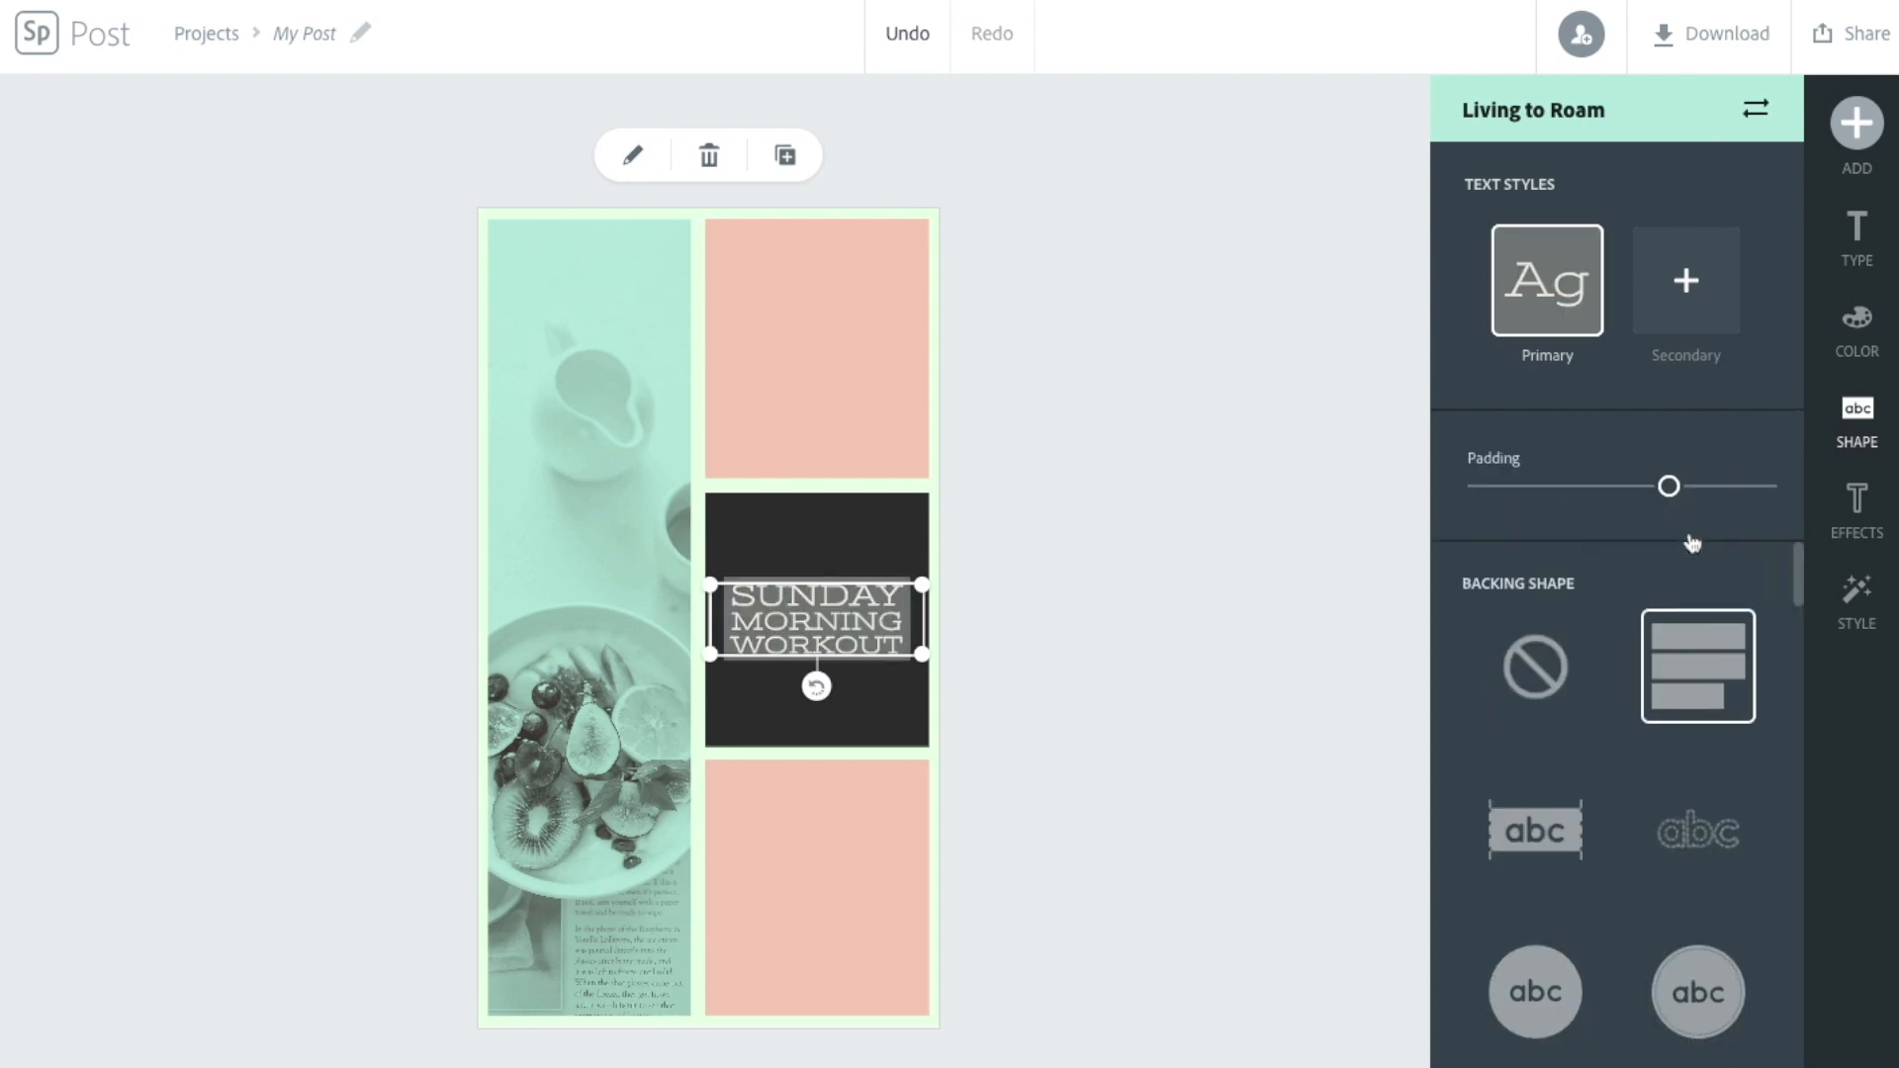
left_click(1177, 752)
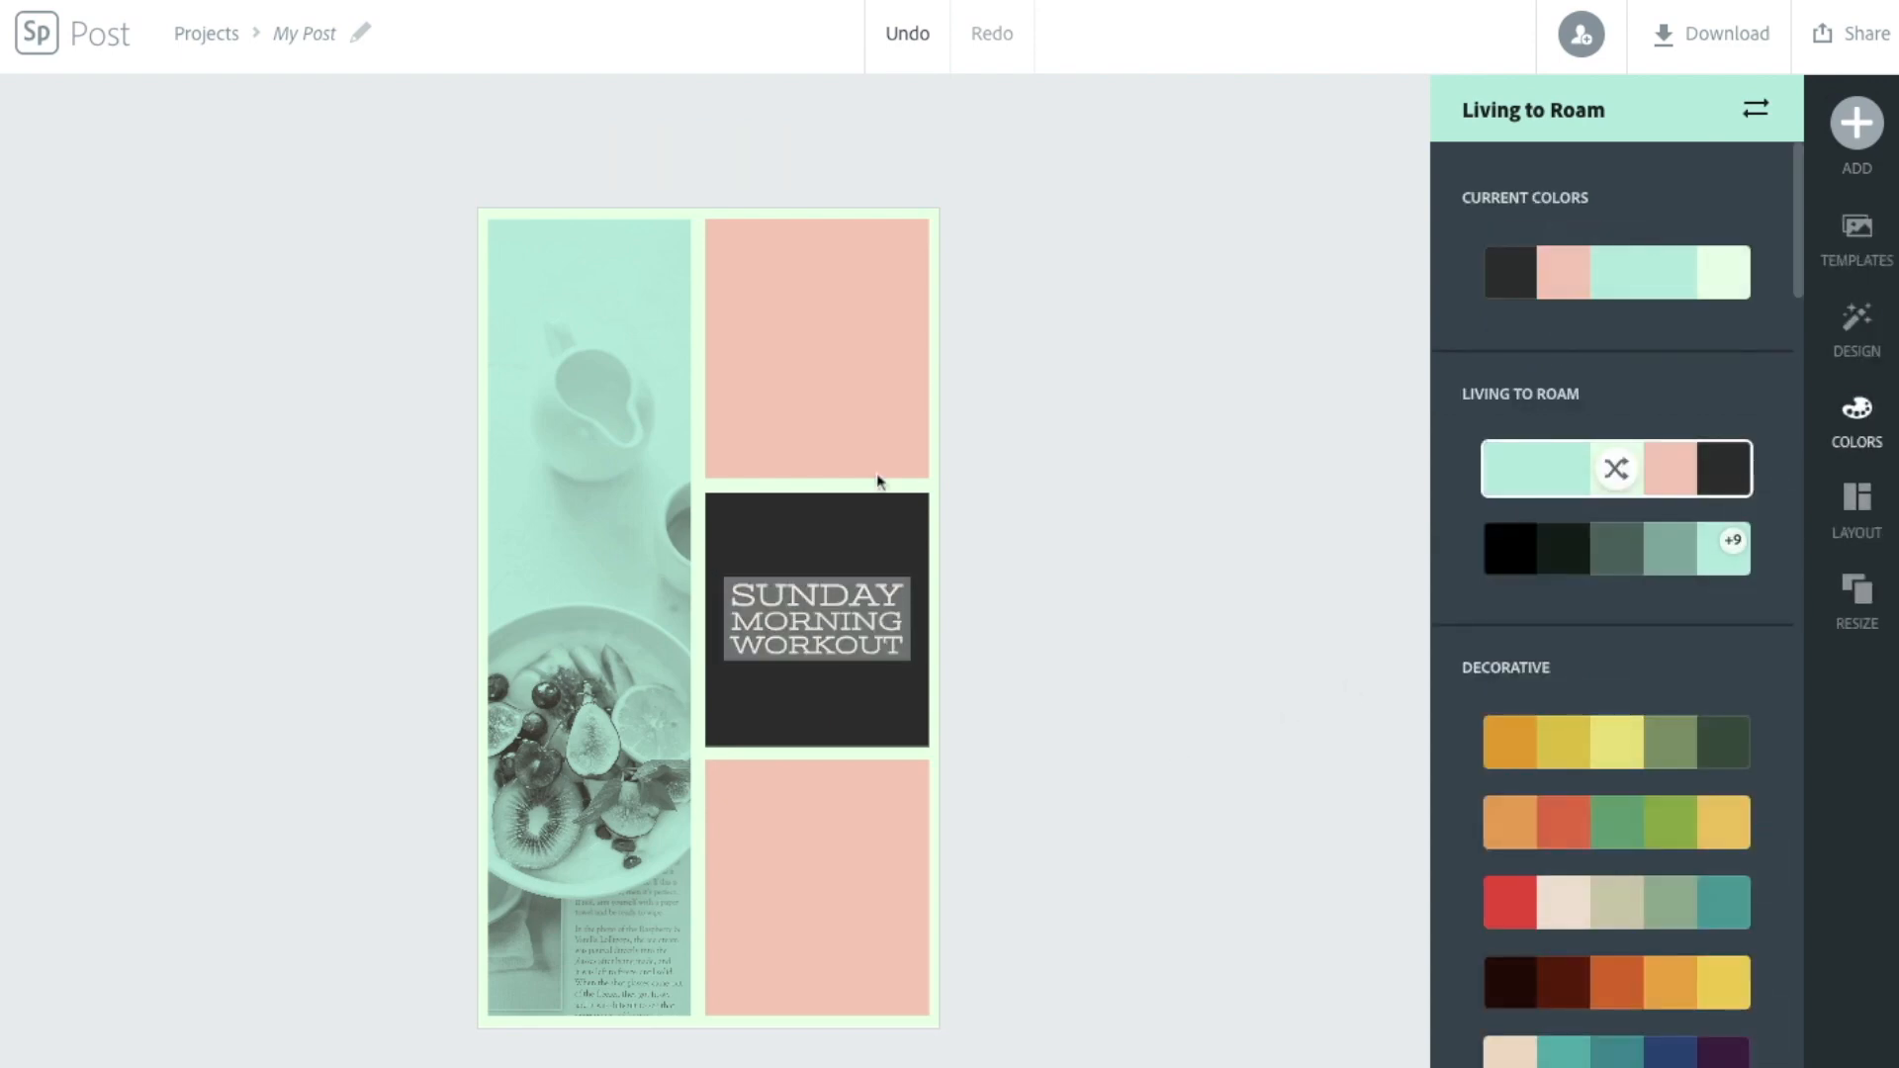
Recolor the "sunday morning workout" text dark green on a pale mint backing using a Living to Roam color pair.
left_click(782, 651)
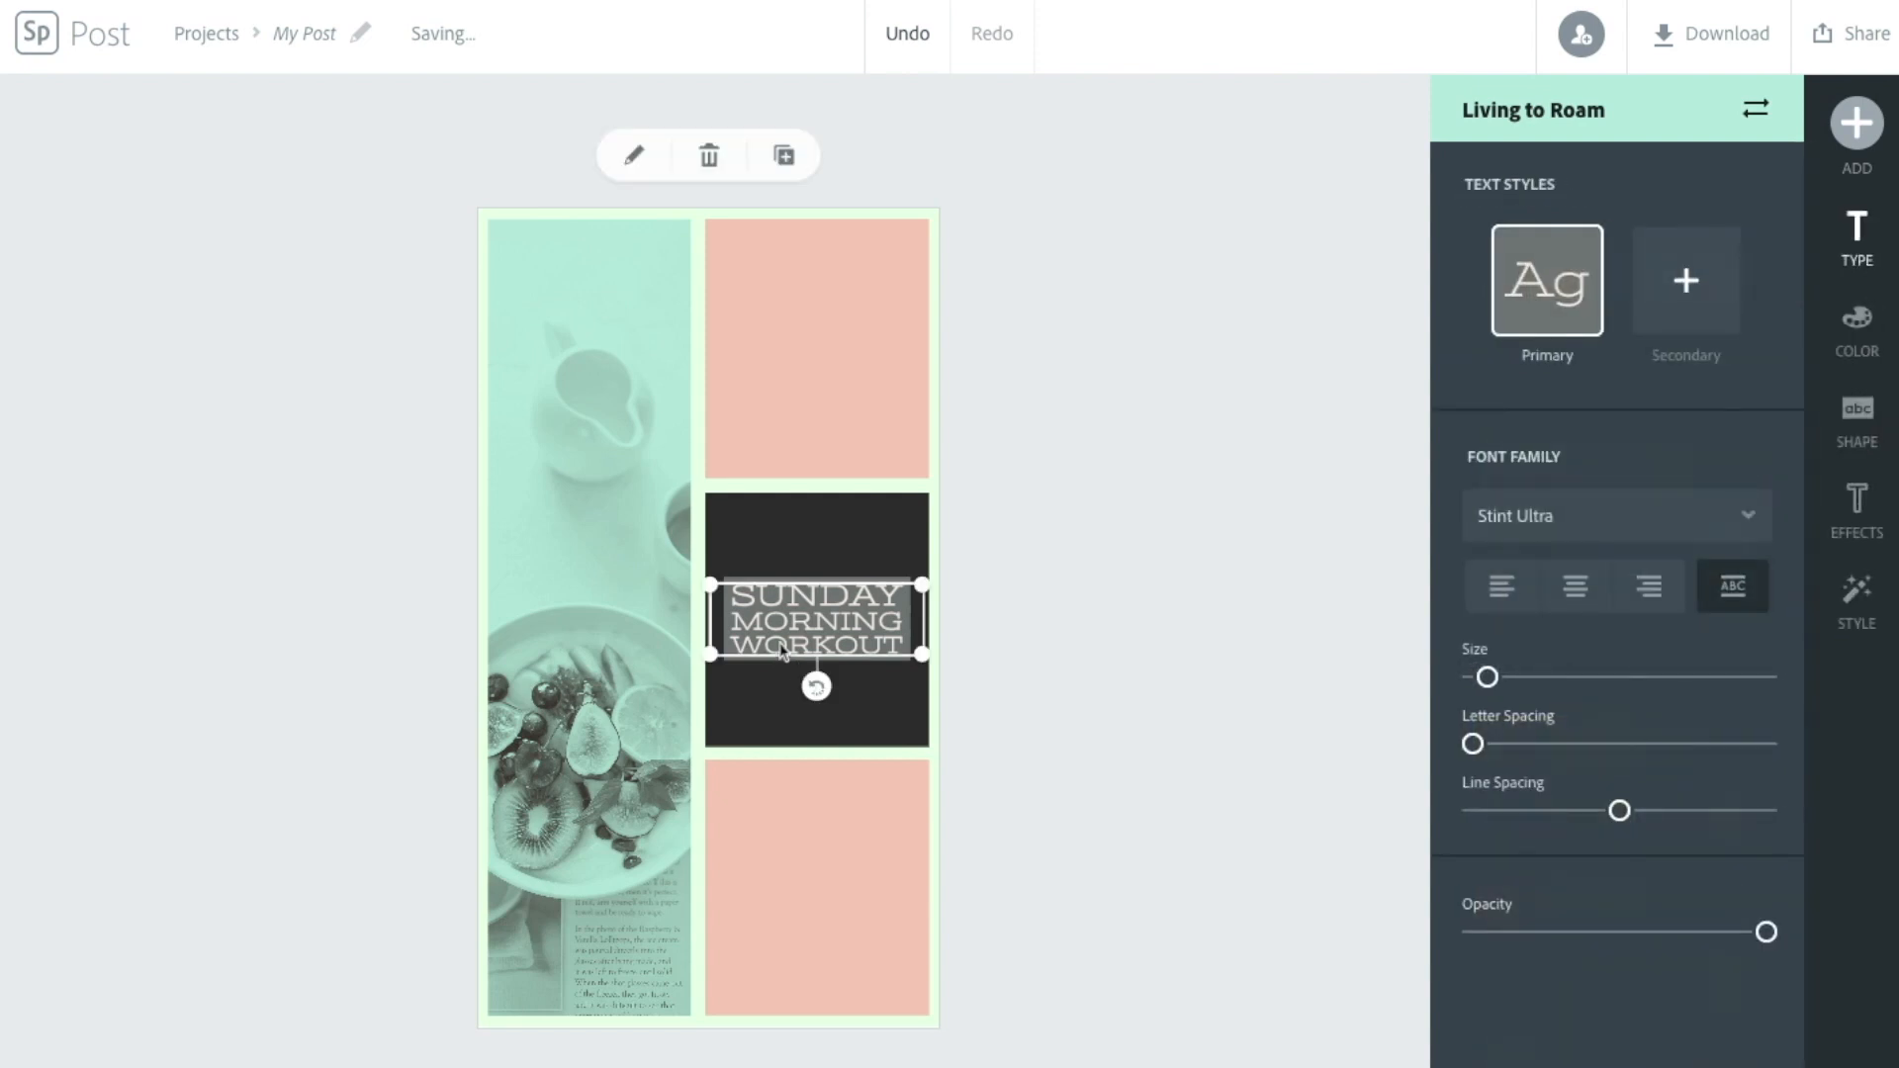
left_click(1857, 346)
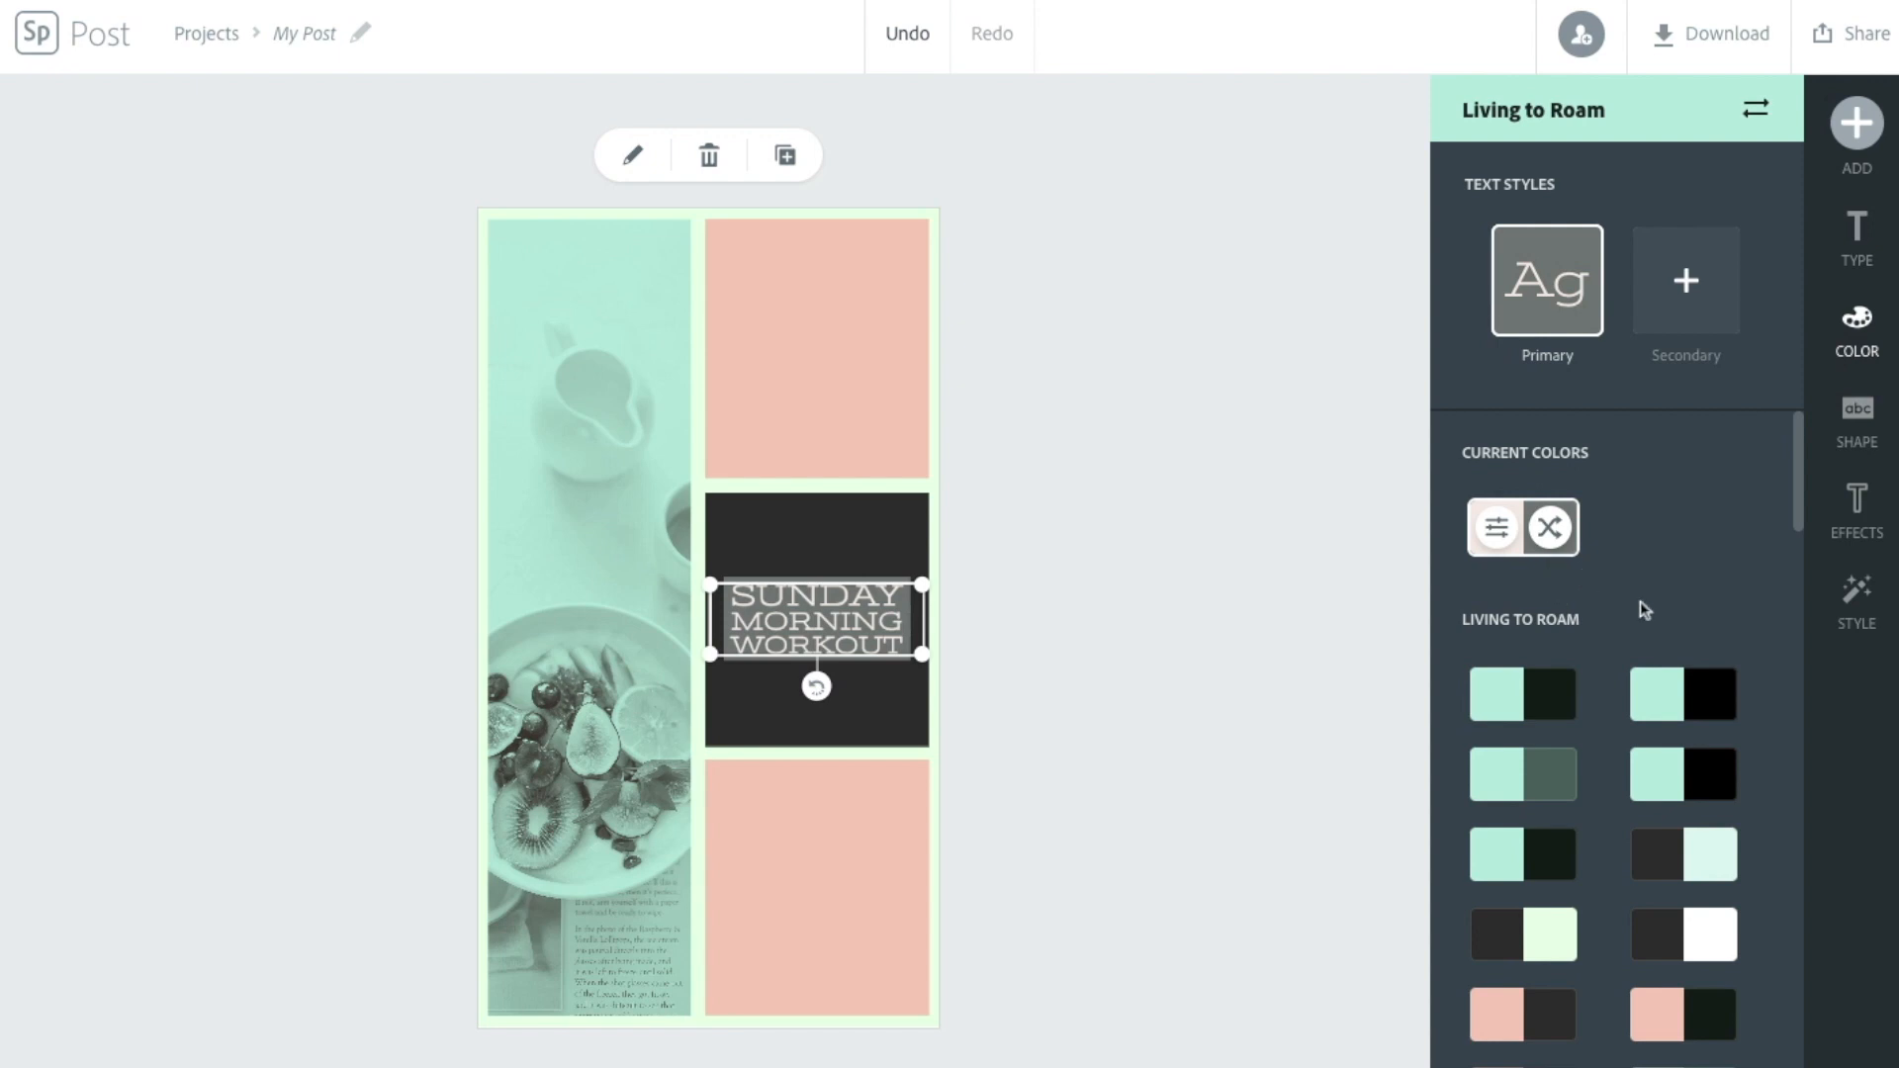
scroll(1640, 601, "down", 3)
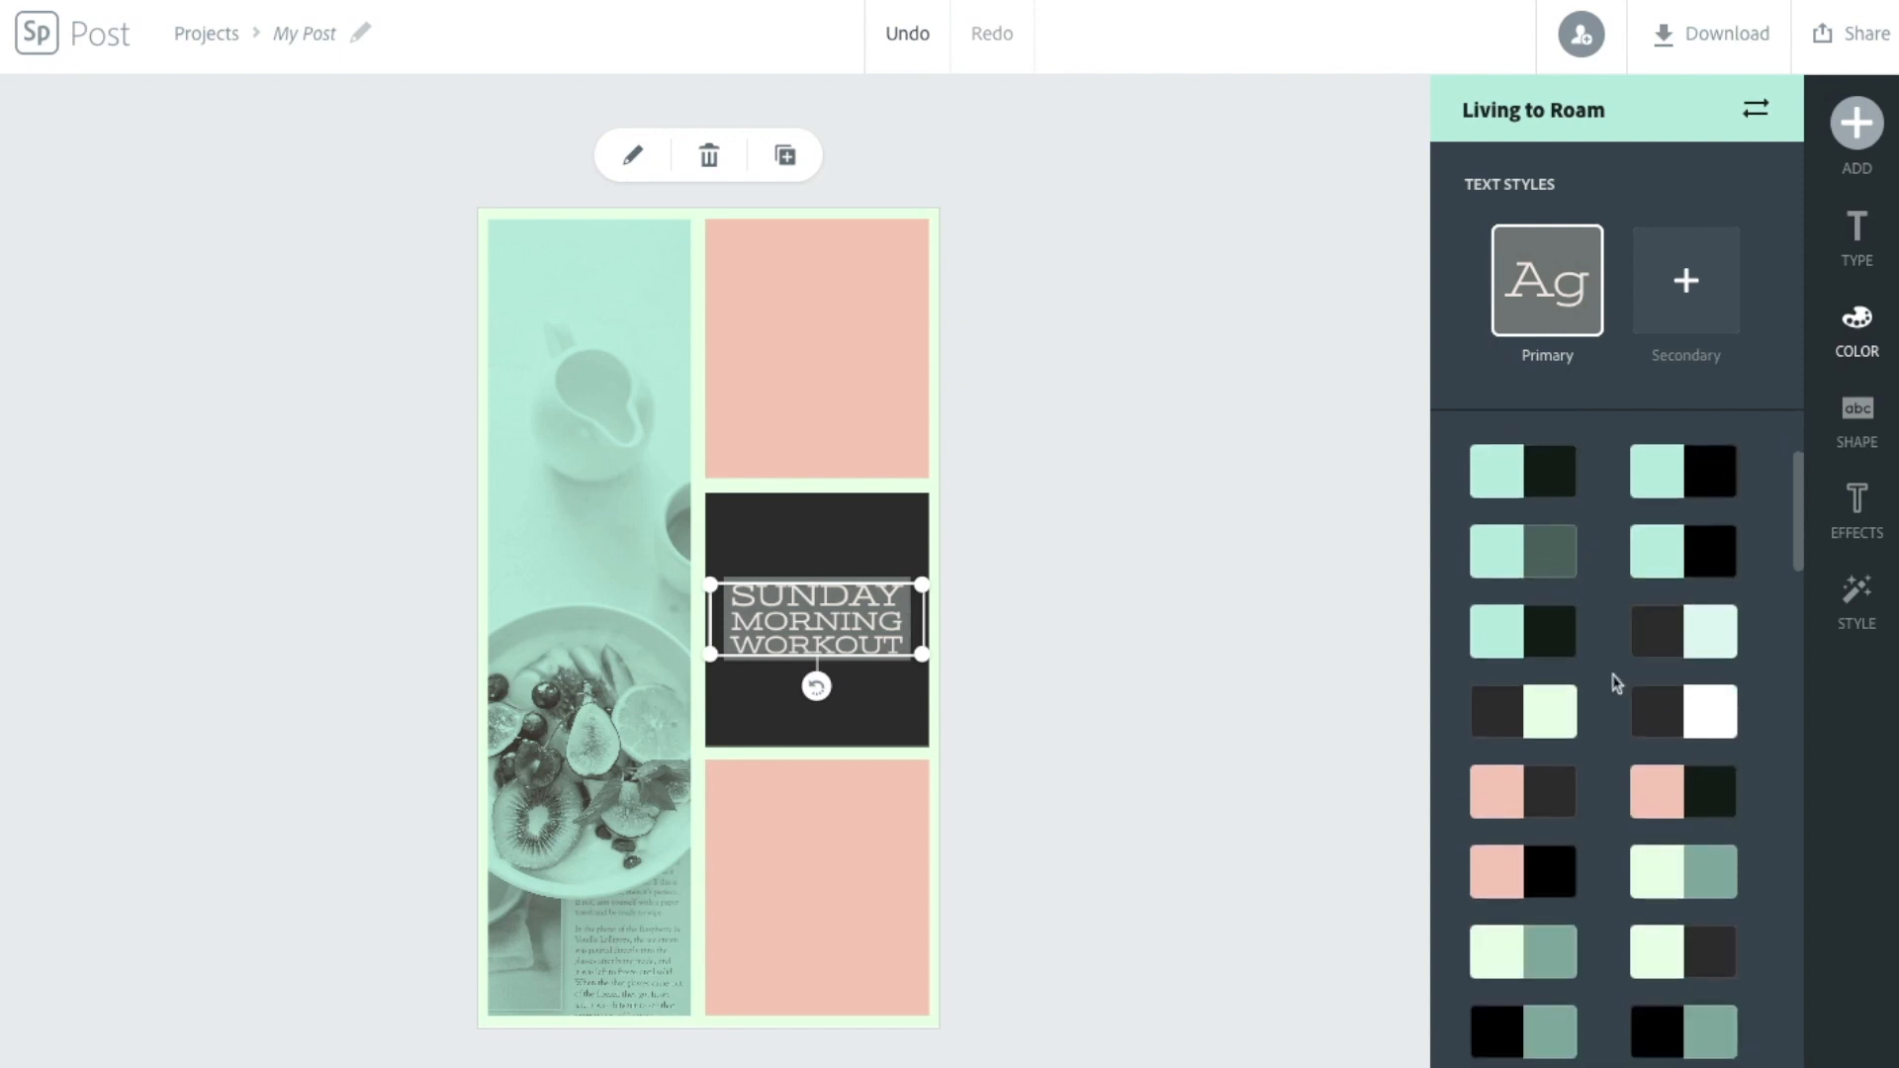
left_click(1686, 799)
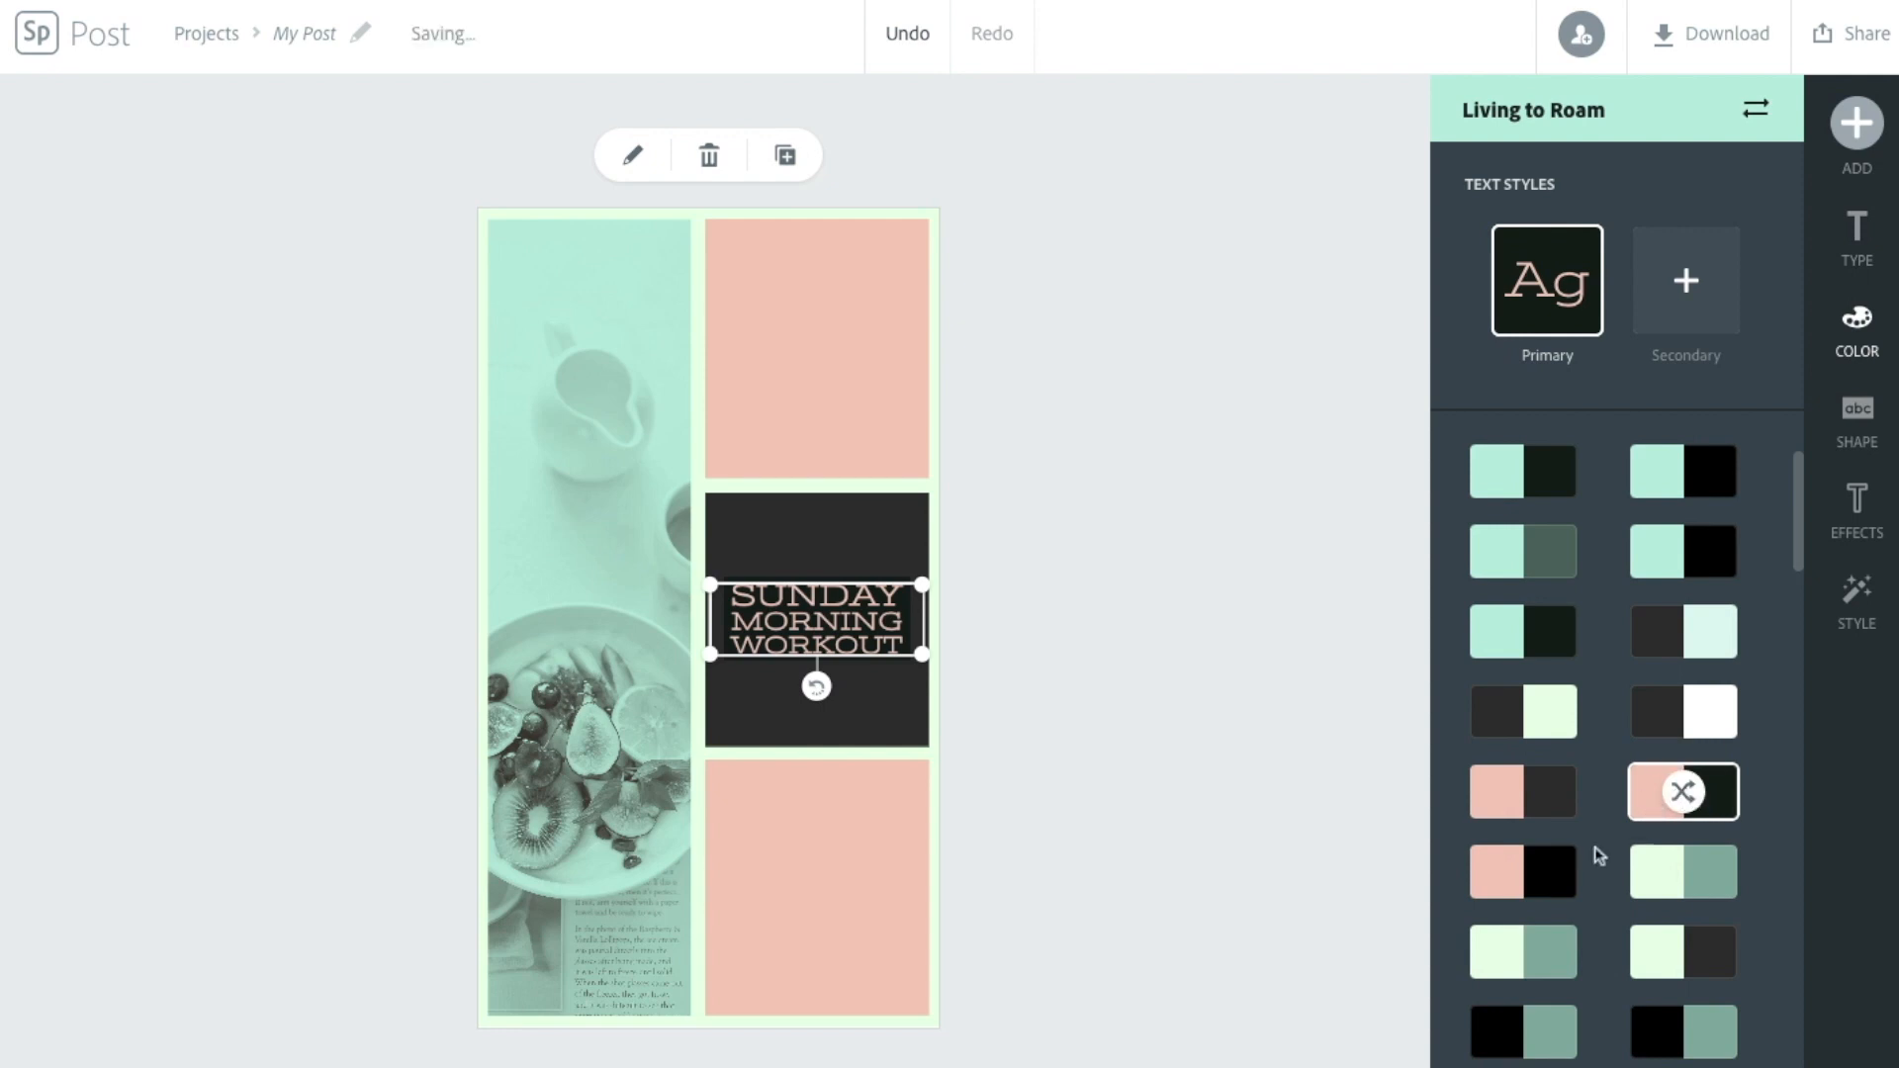
scroll(1614, 827, "down", 3)
scroll(1614, 827, "down", 5)
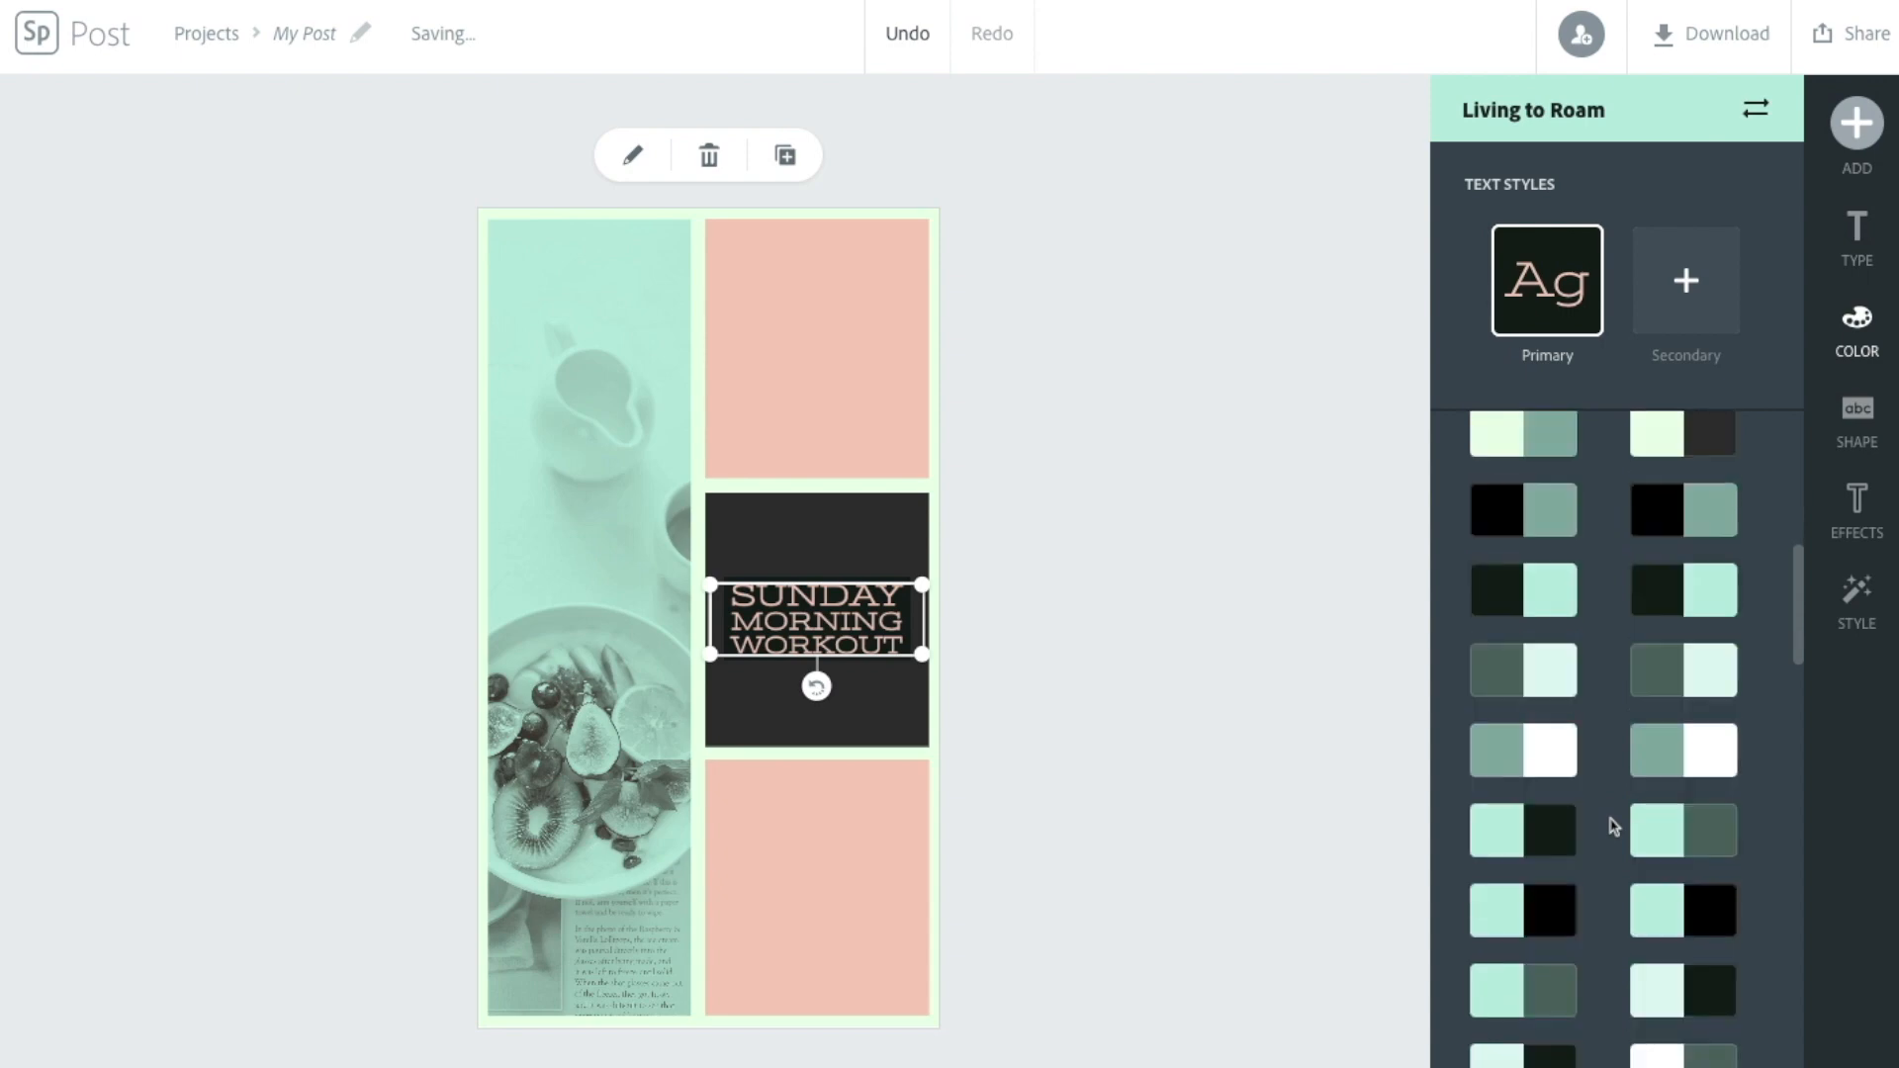
scroll(1610, 819, "up", 2)
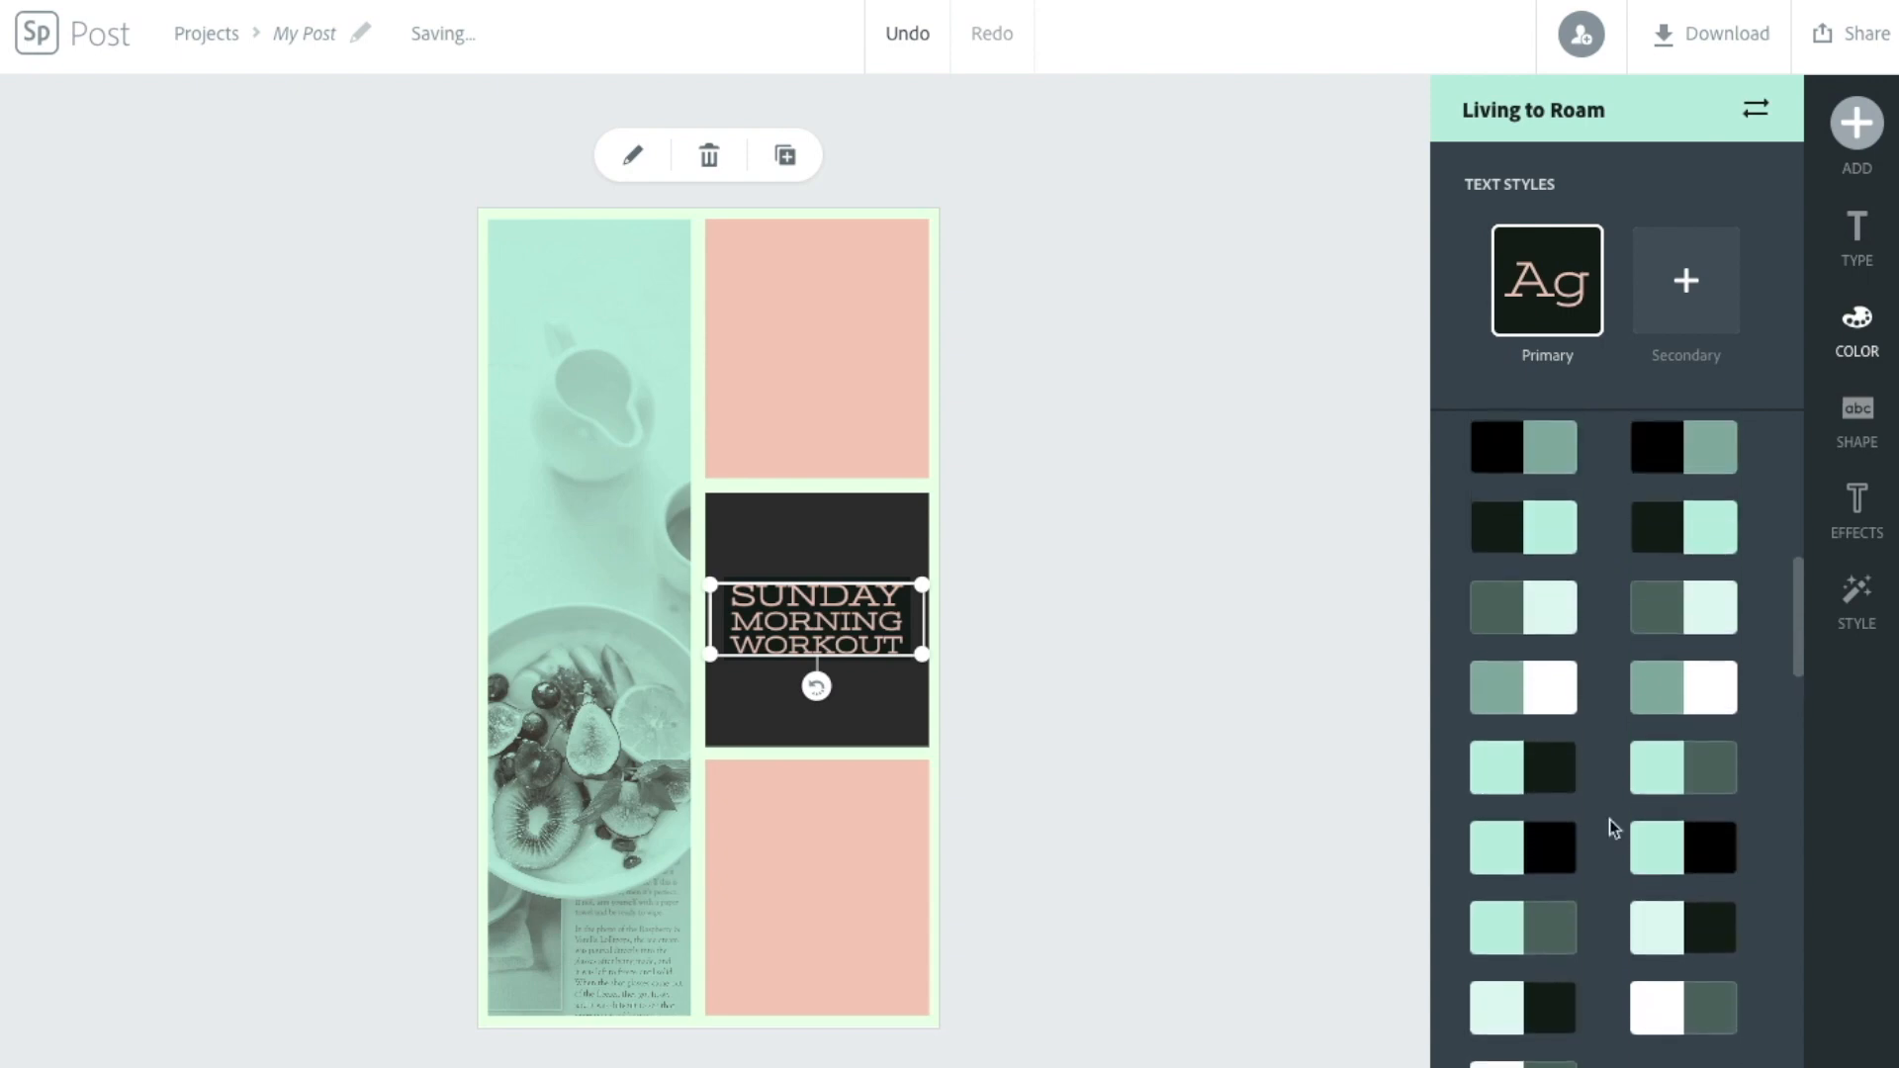
left_click(1726, 670)
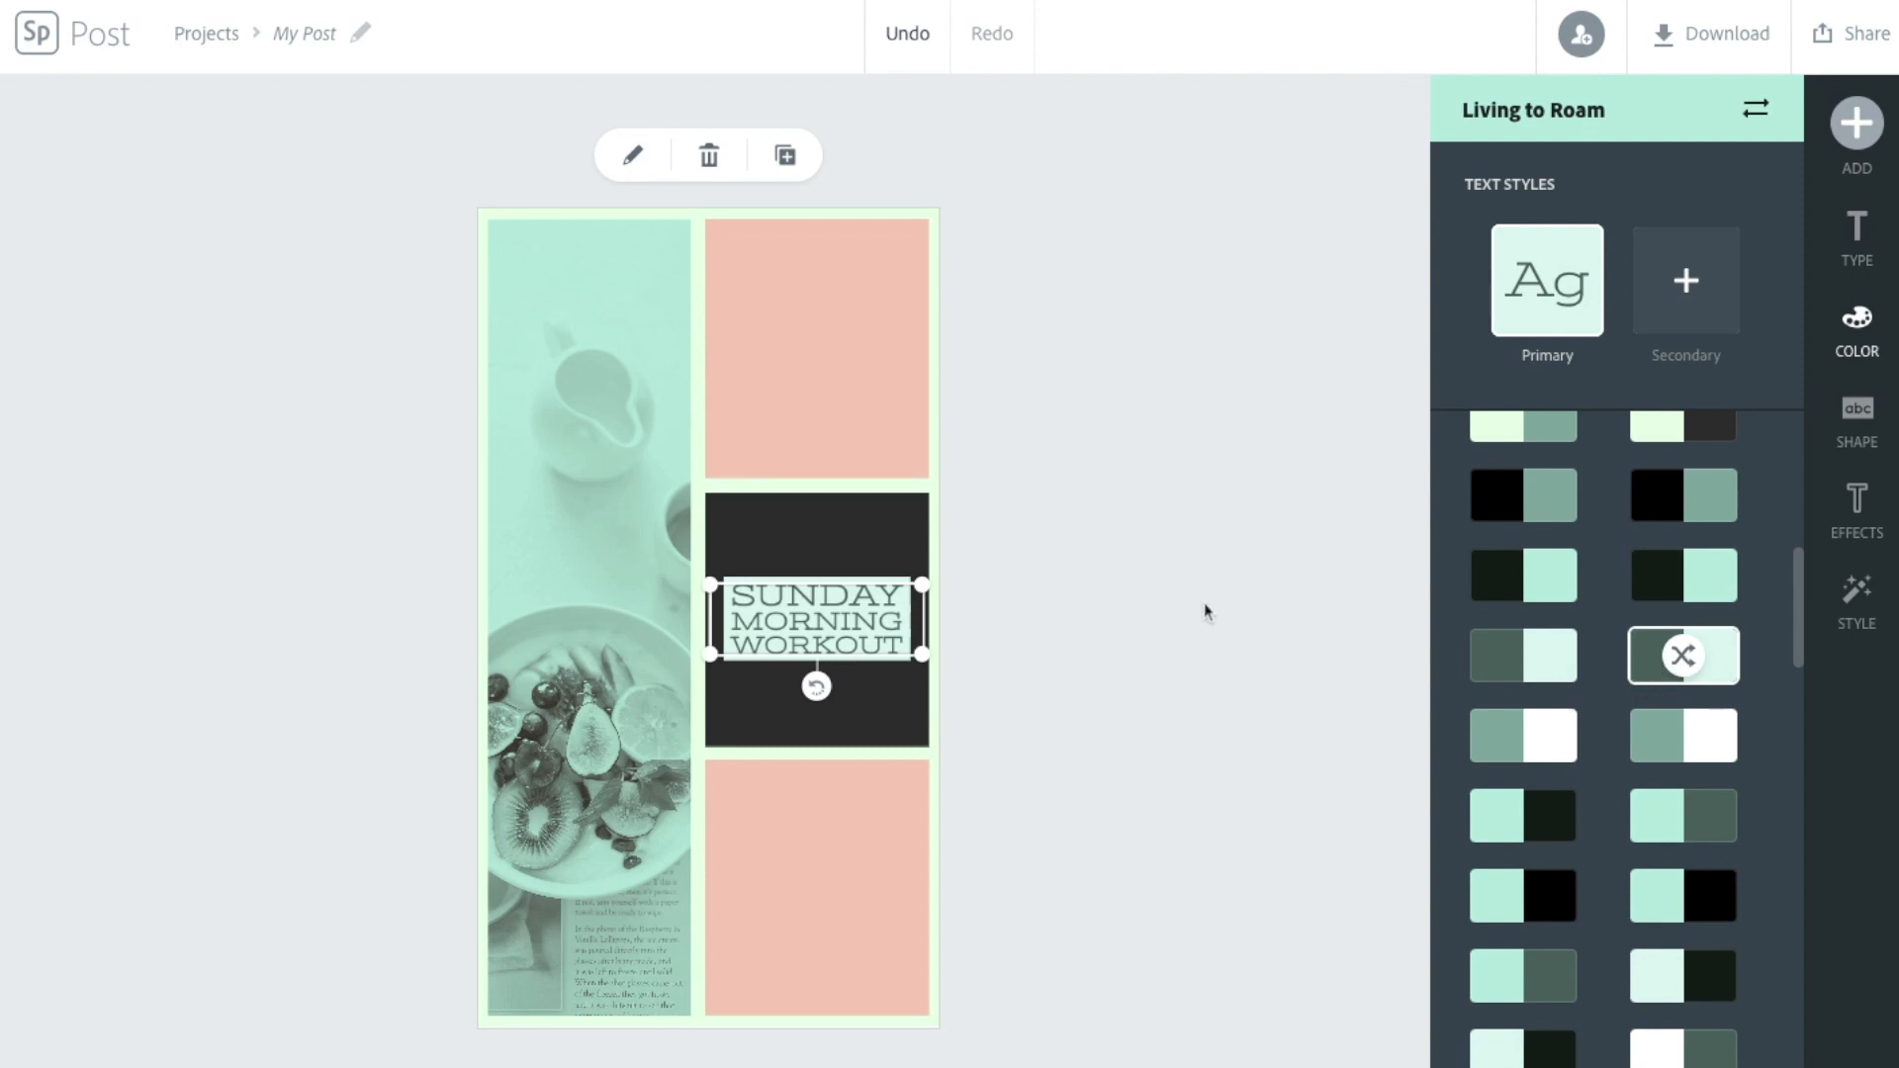
Replace the breakfast photo with the dark stretching-woman photo from a free "workout" search and reposition it to show her body.
left_click(591, 561)
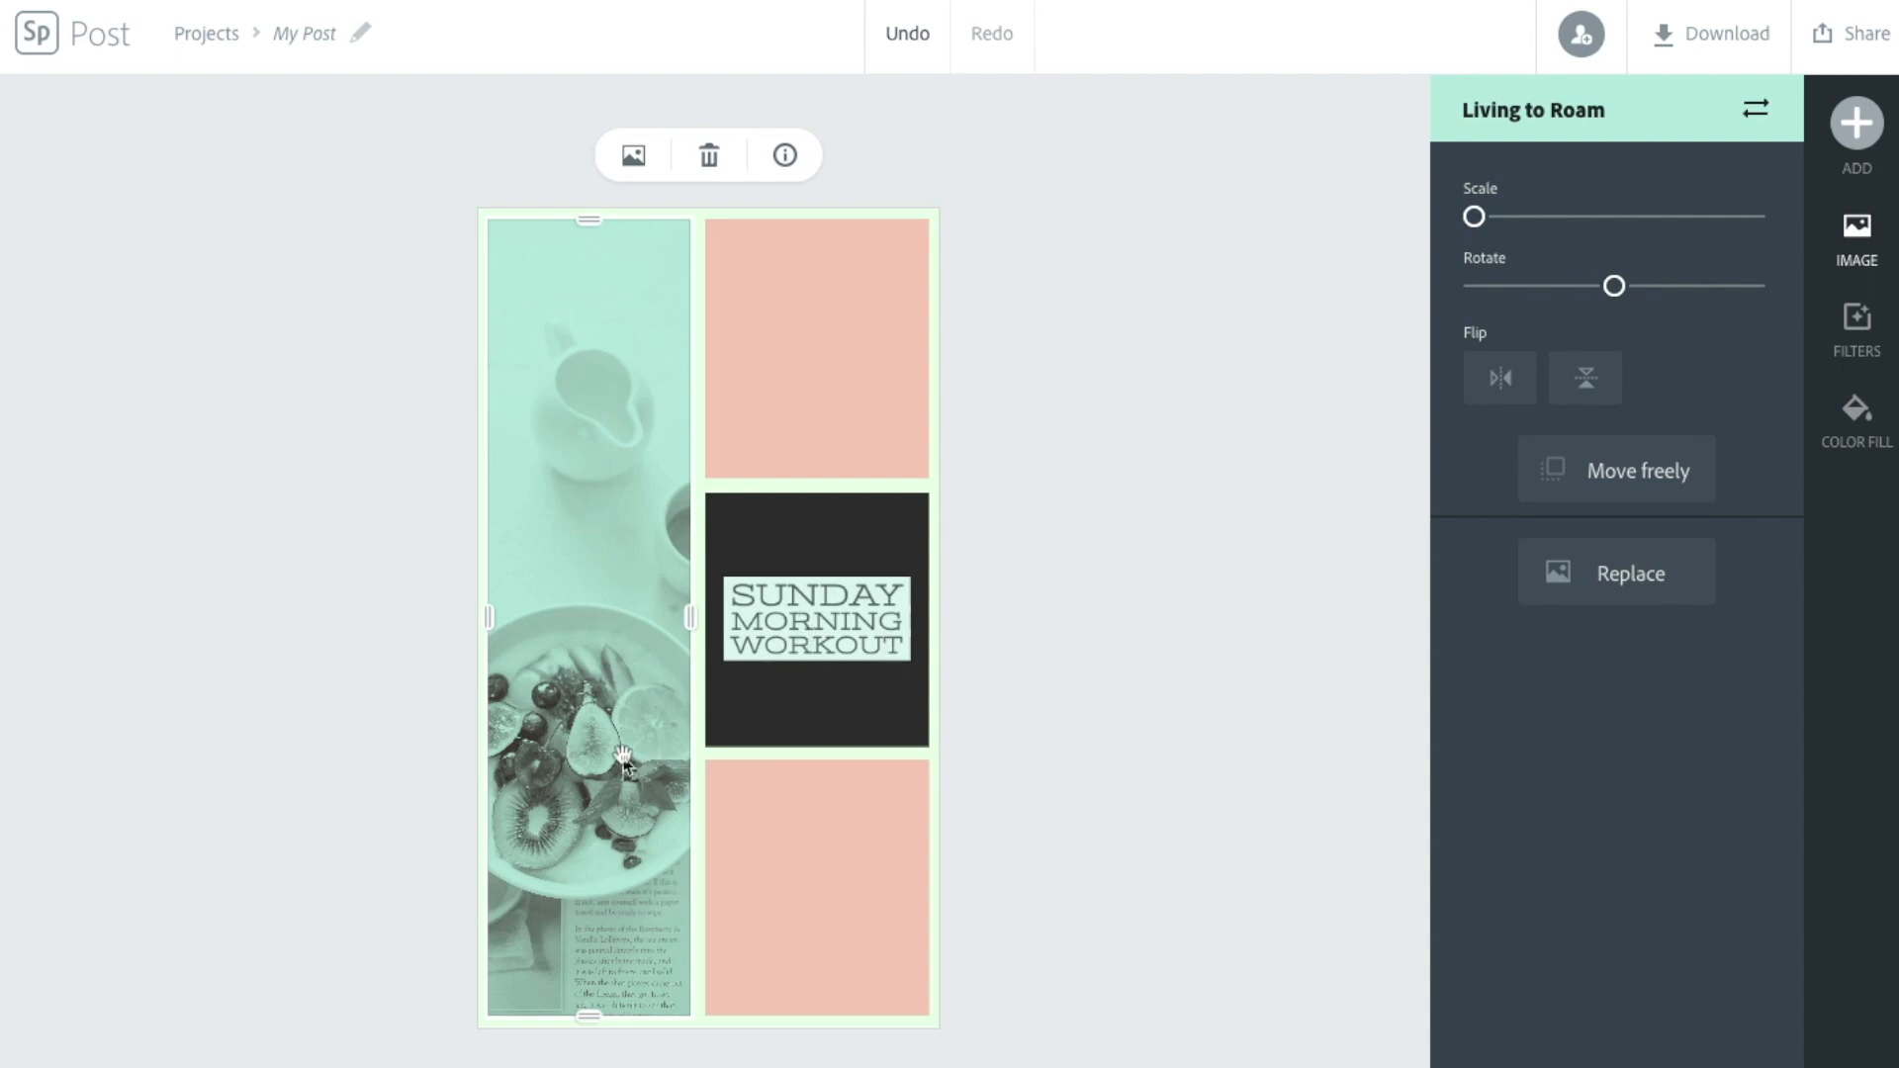
left_click(1645, 570)
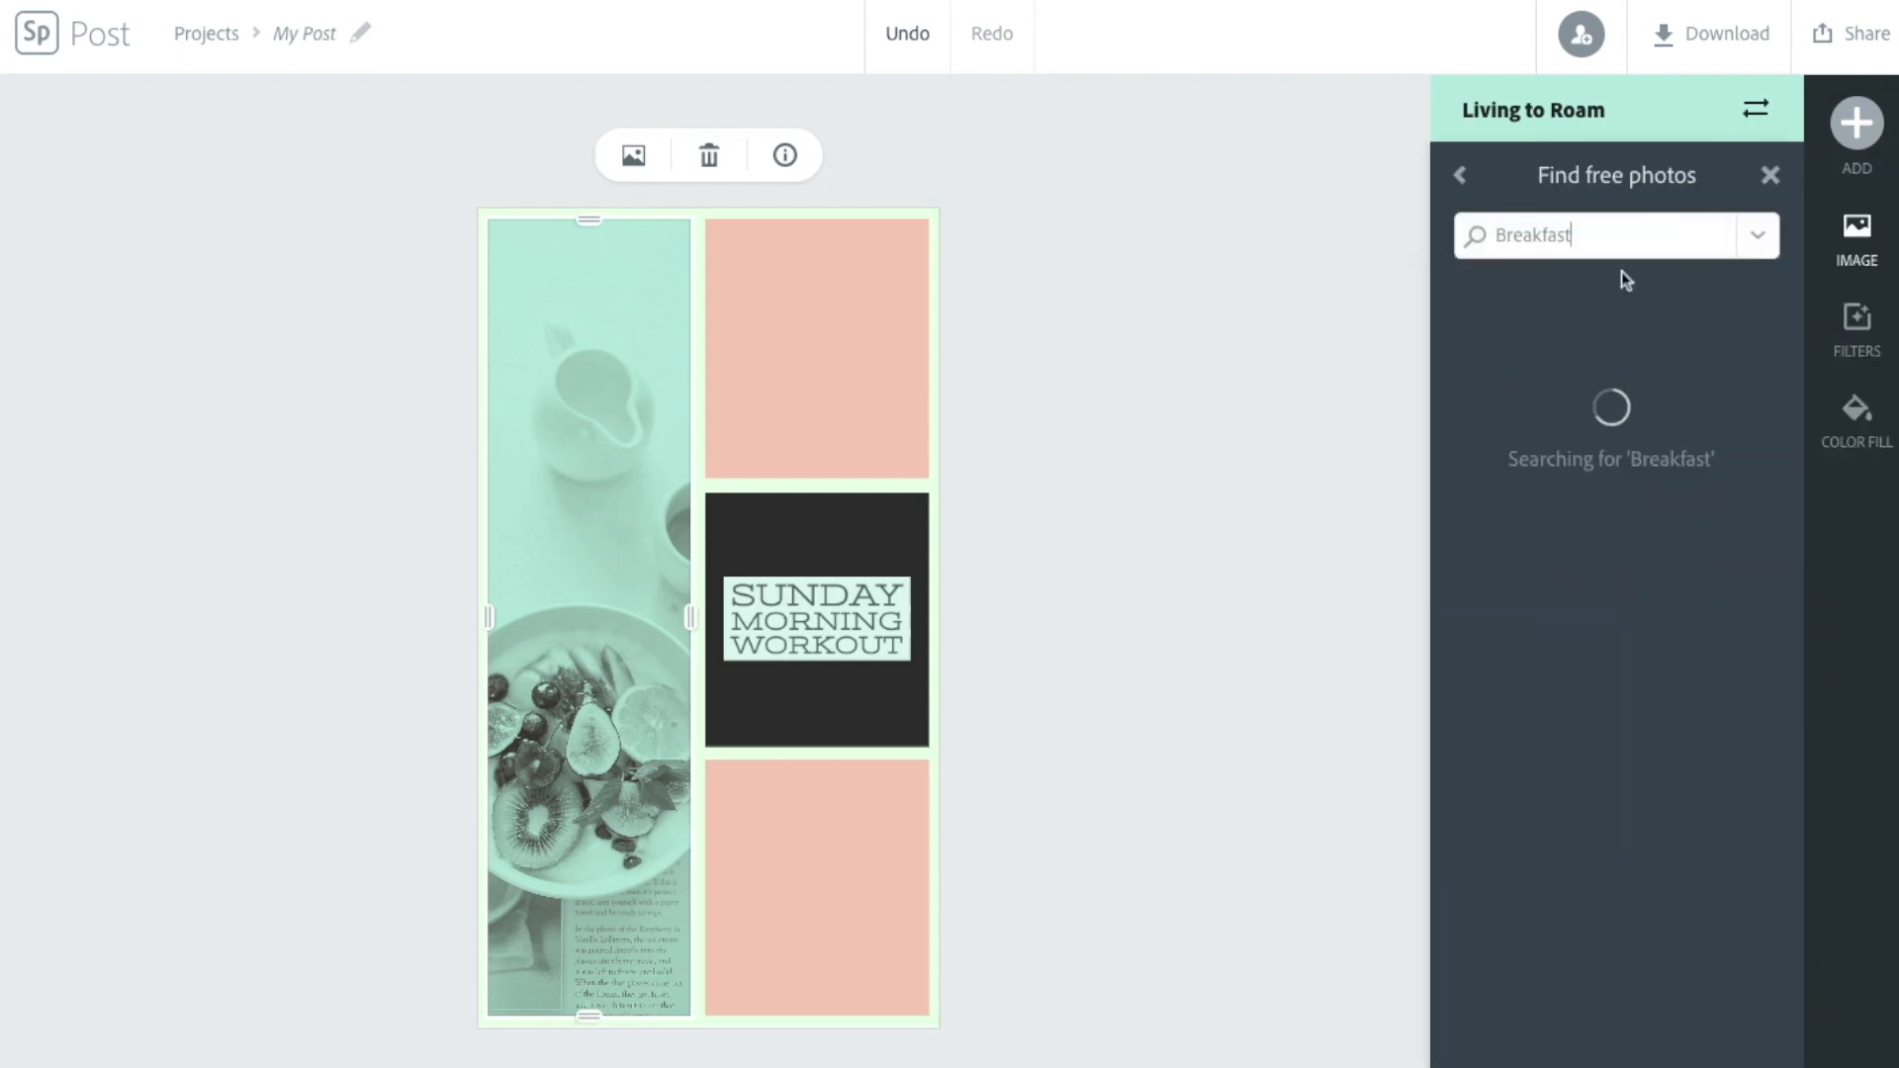
double_click(1587, 234)
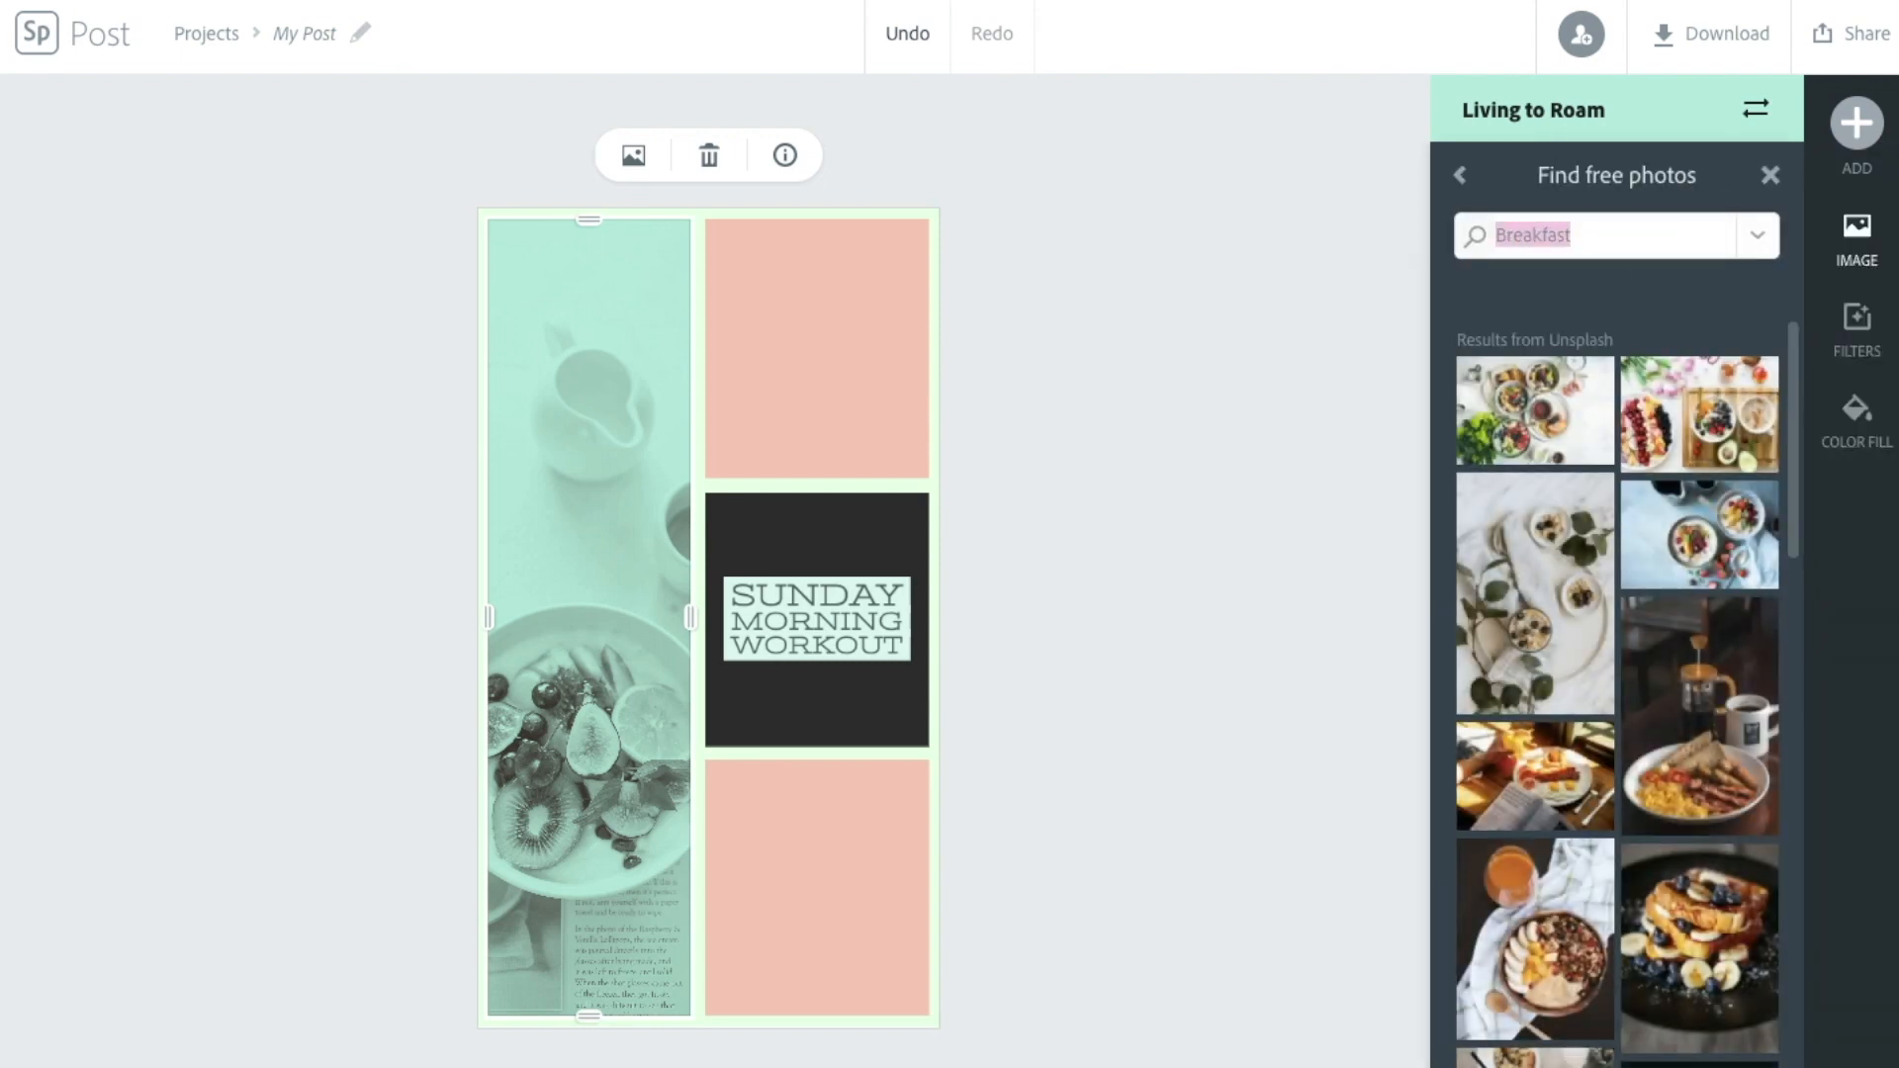
type("workout")
left_click(1471, 238)
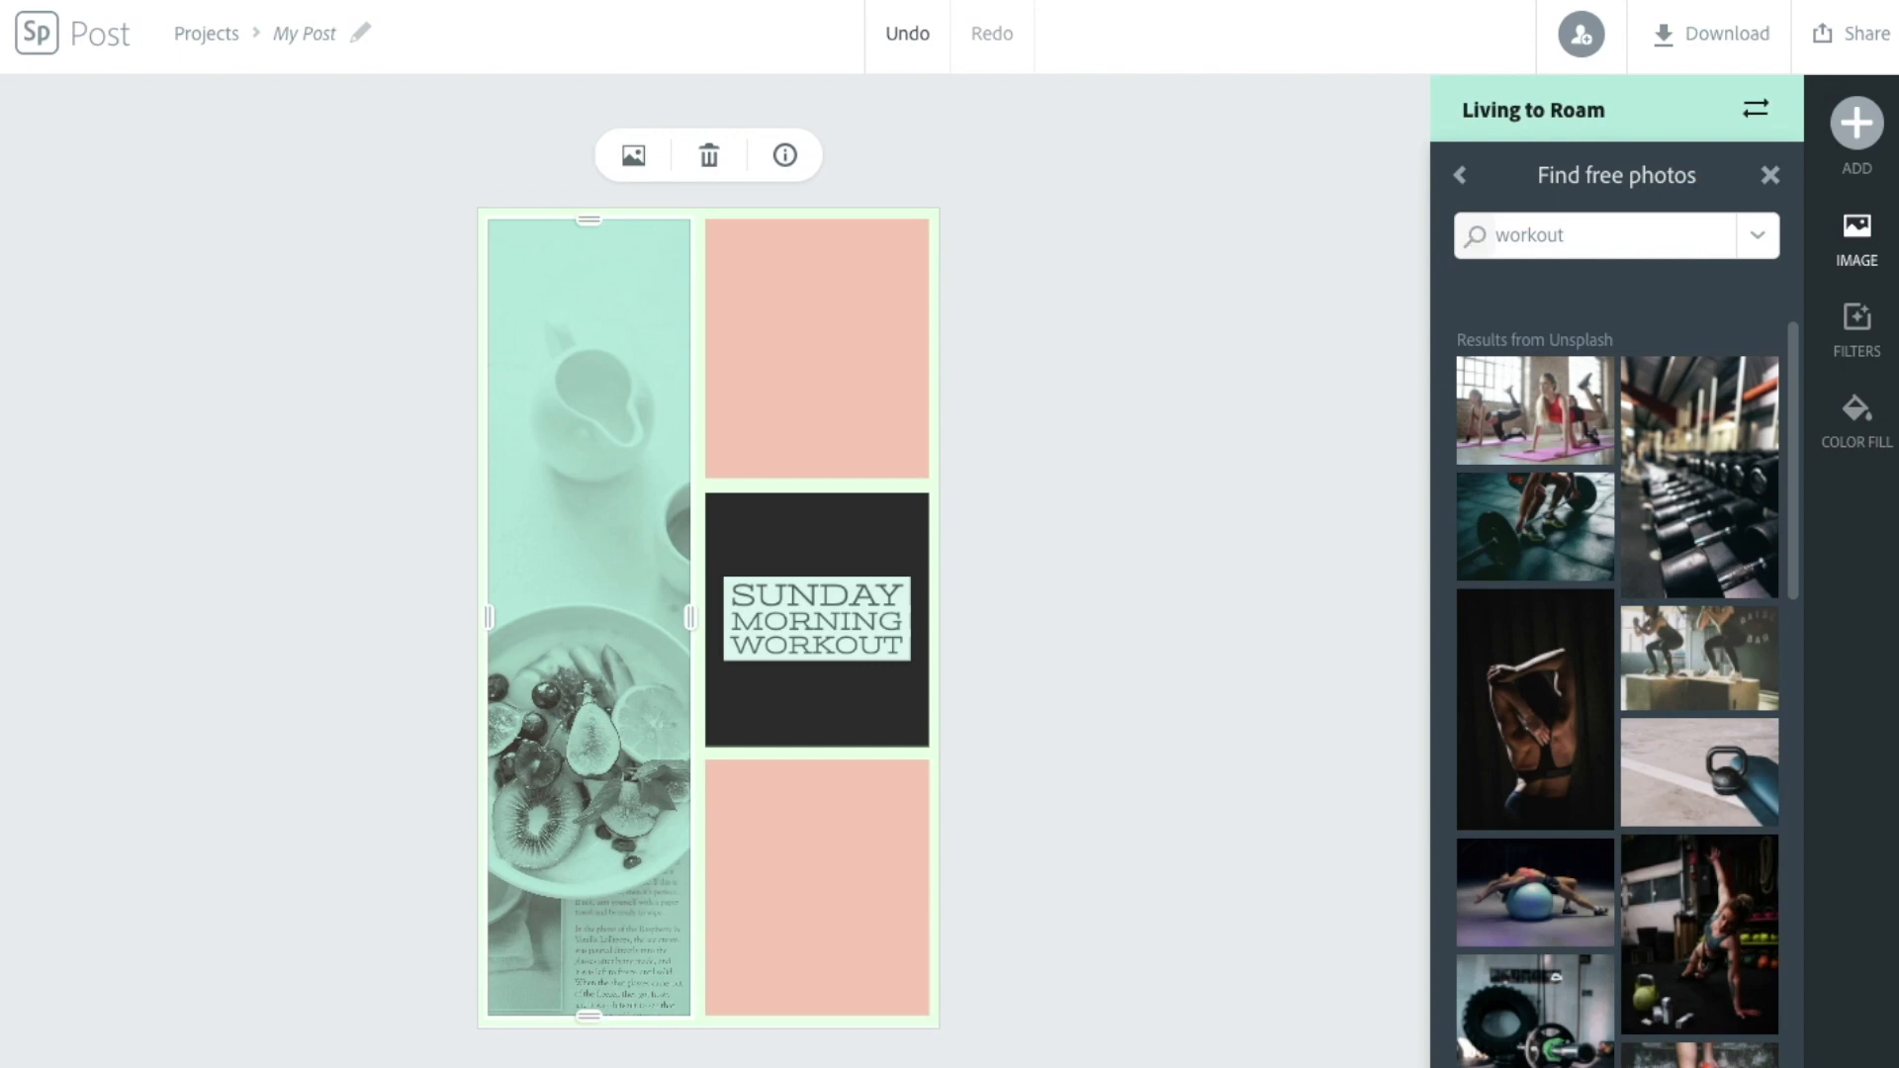
left_click(1559, 756)
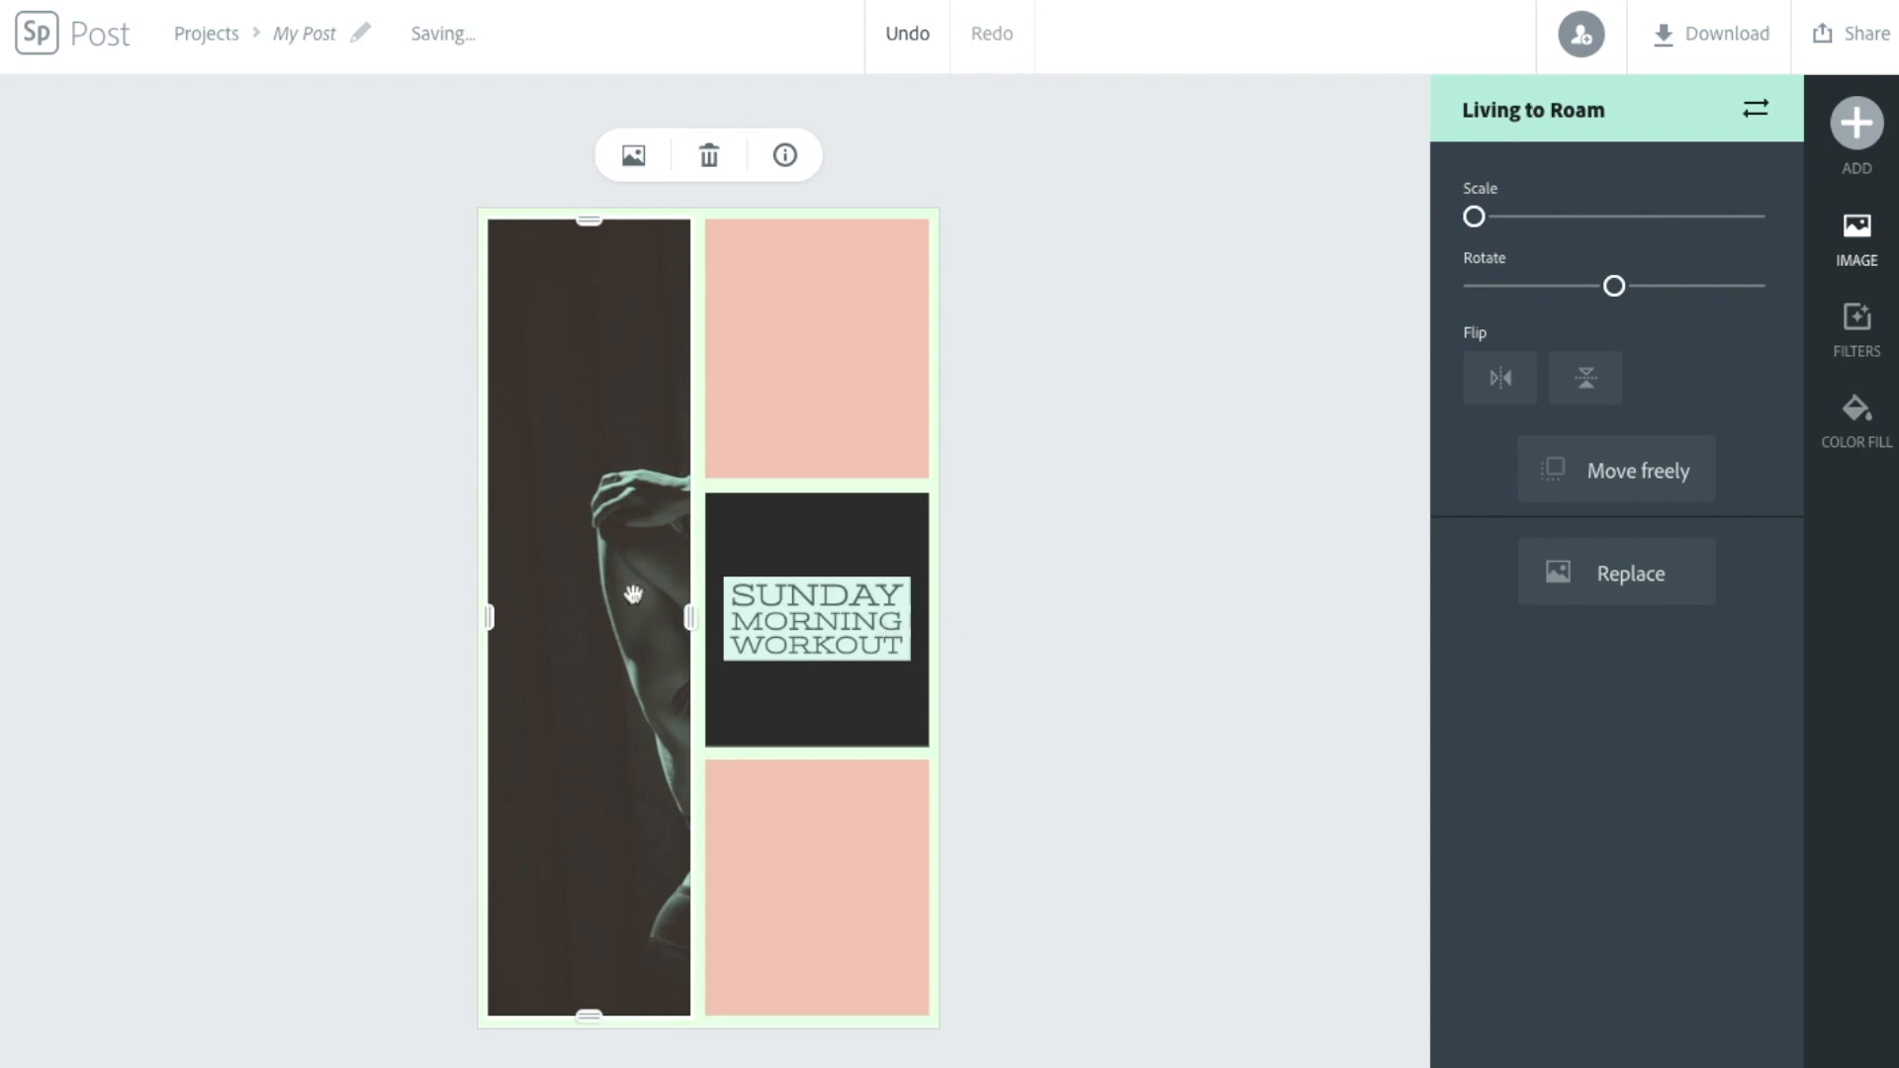
left_click_drag(633, 595, 585, 596)
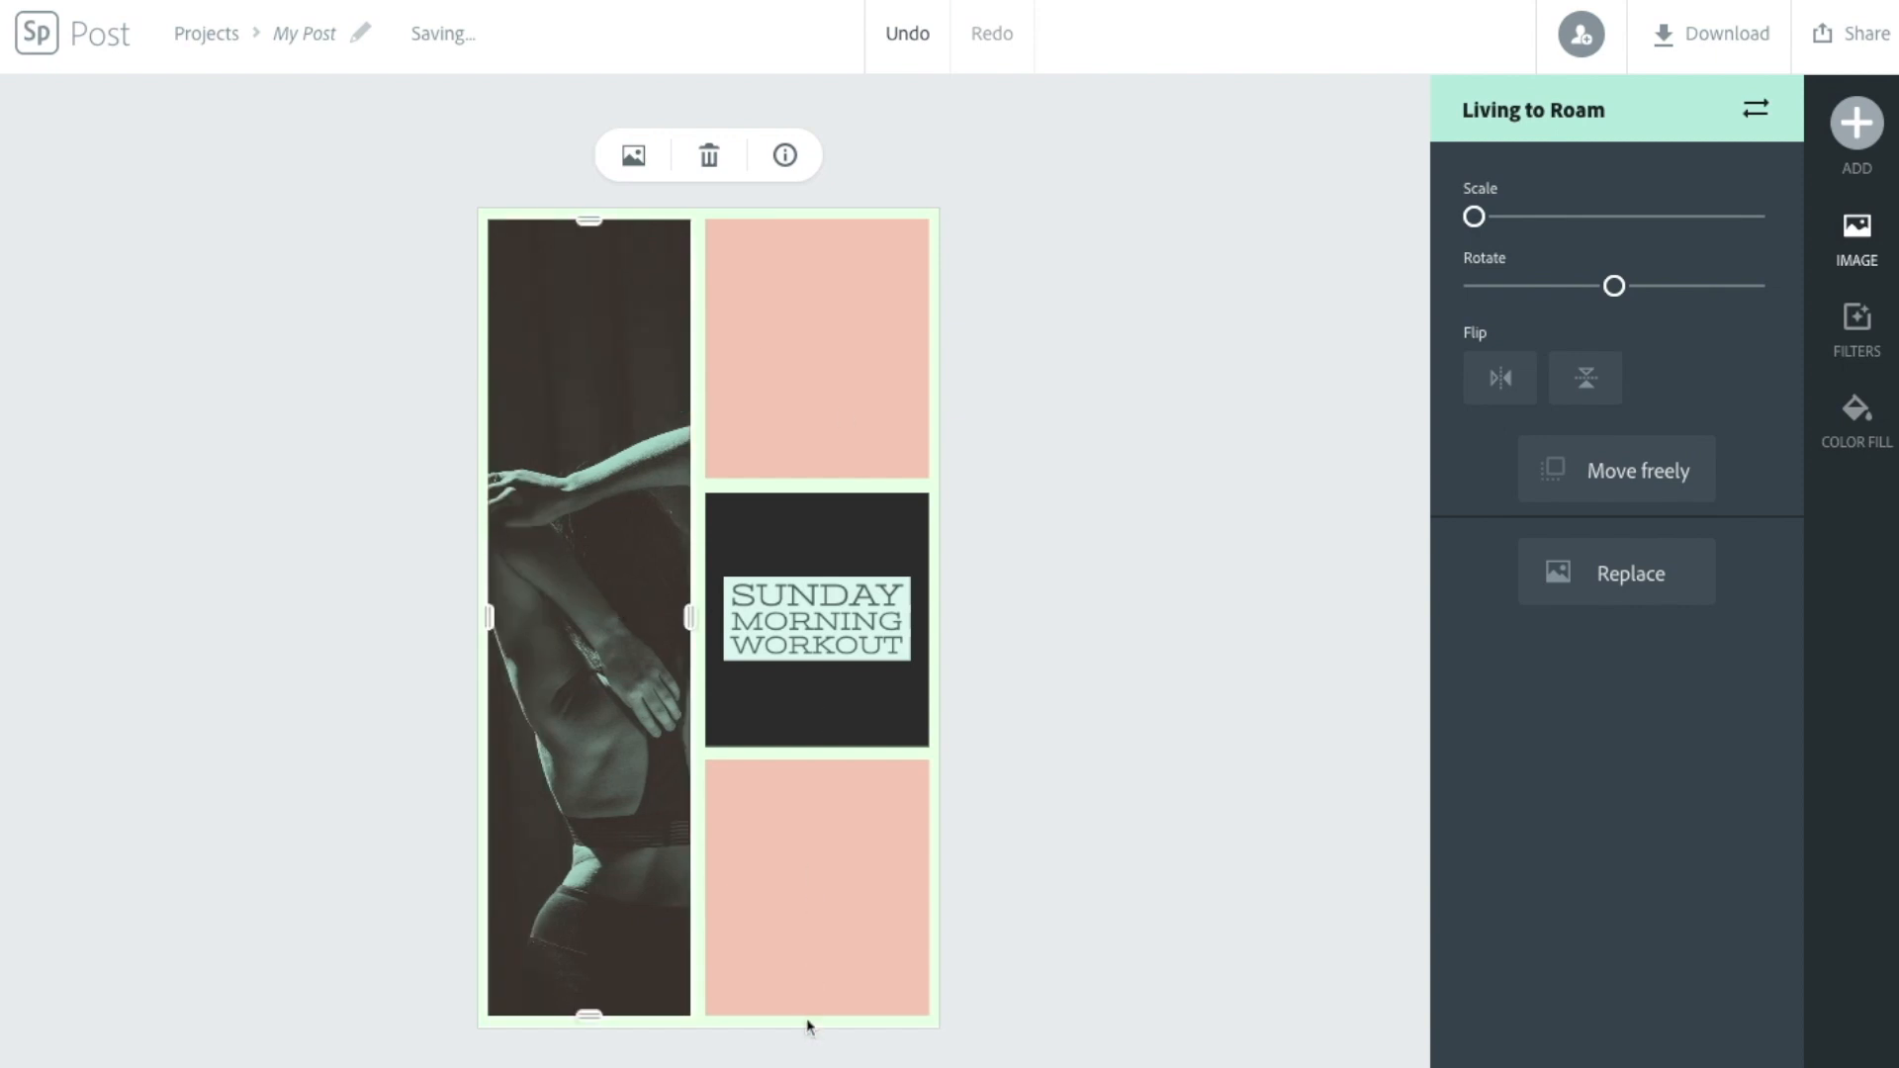
Reapply the first Living to Roam palette for a charcoal border, pale green outer blocks and a pink middle block.
left_click(1196, 644)
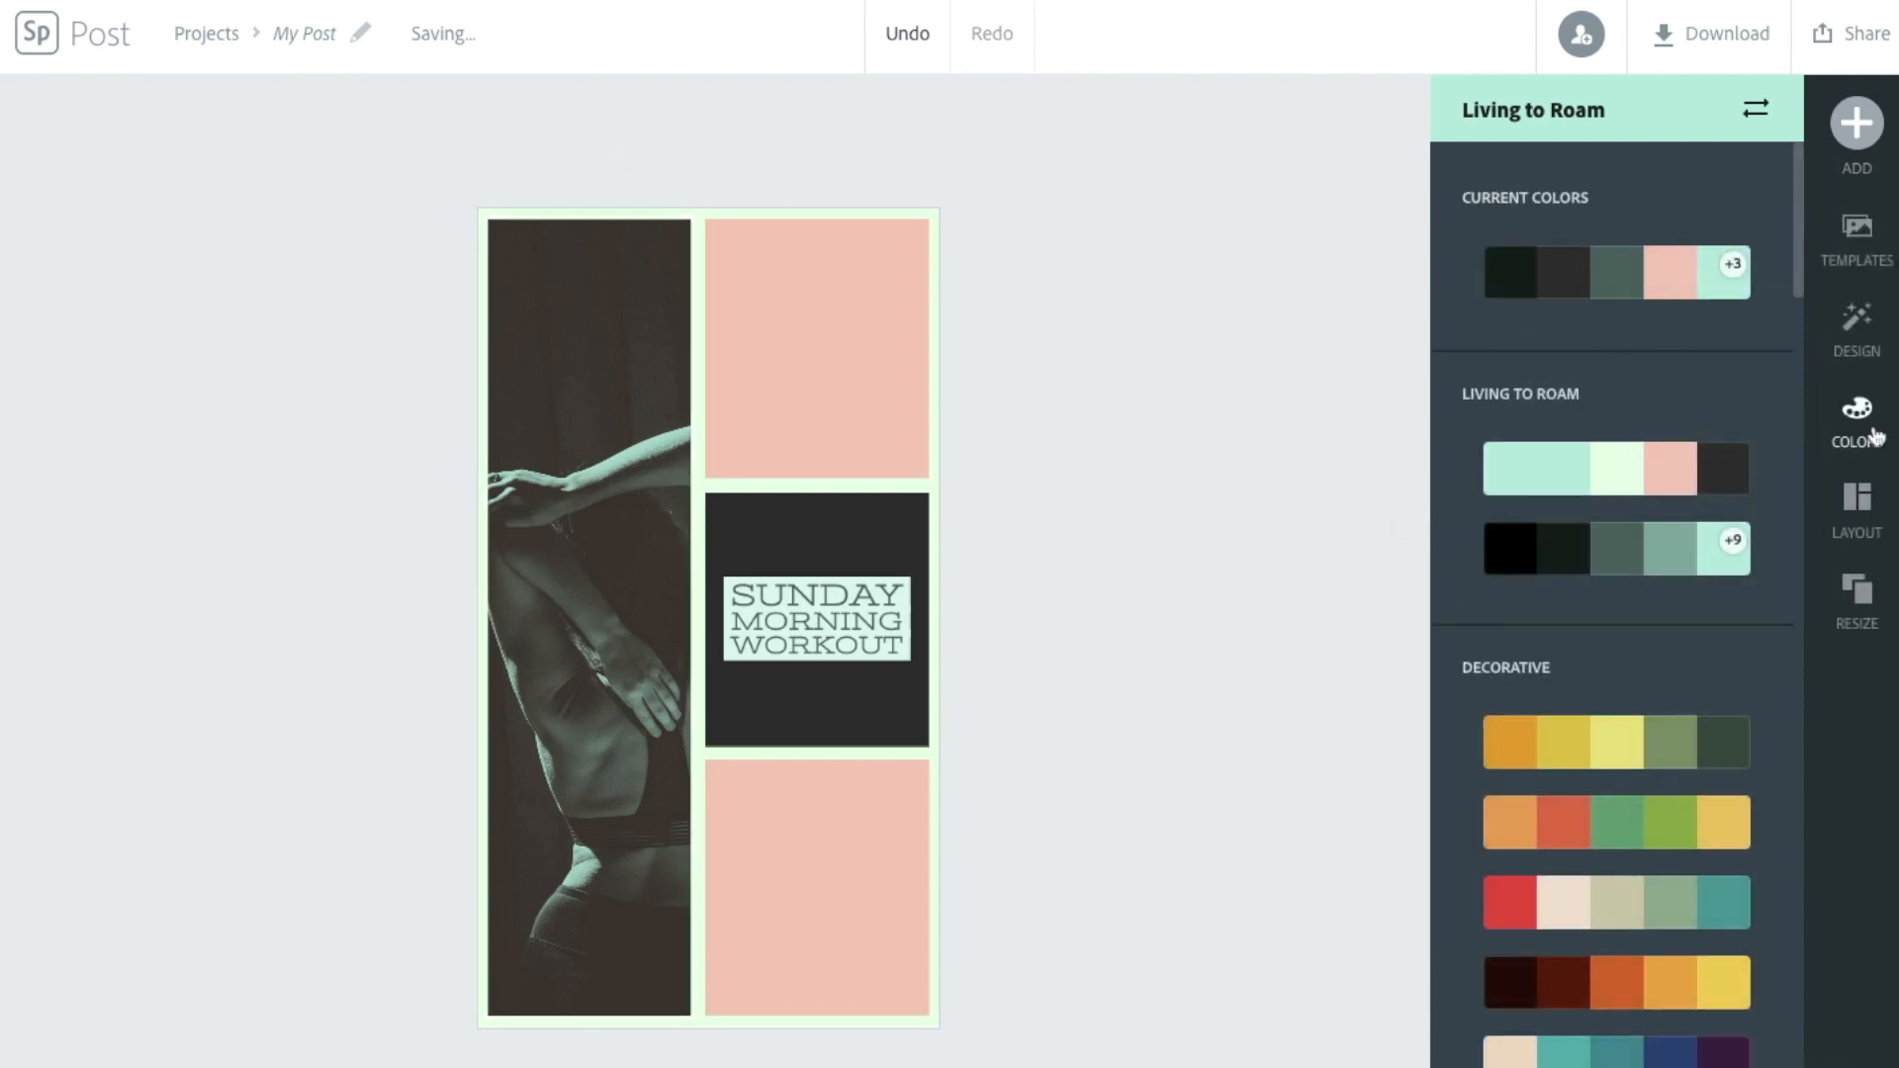
left_click(1635, 476)
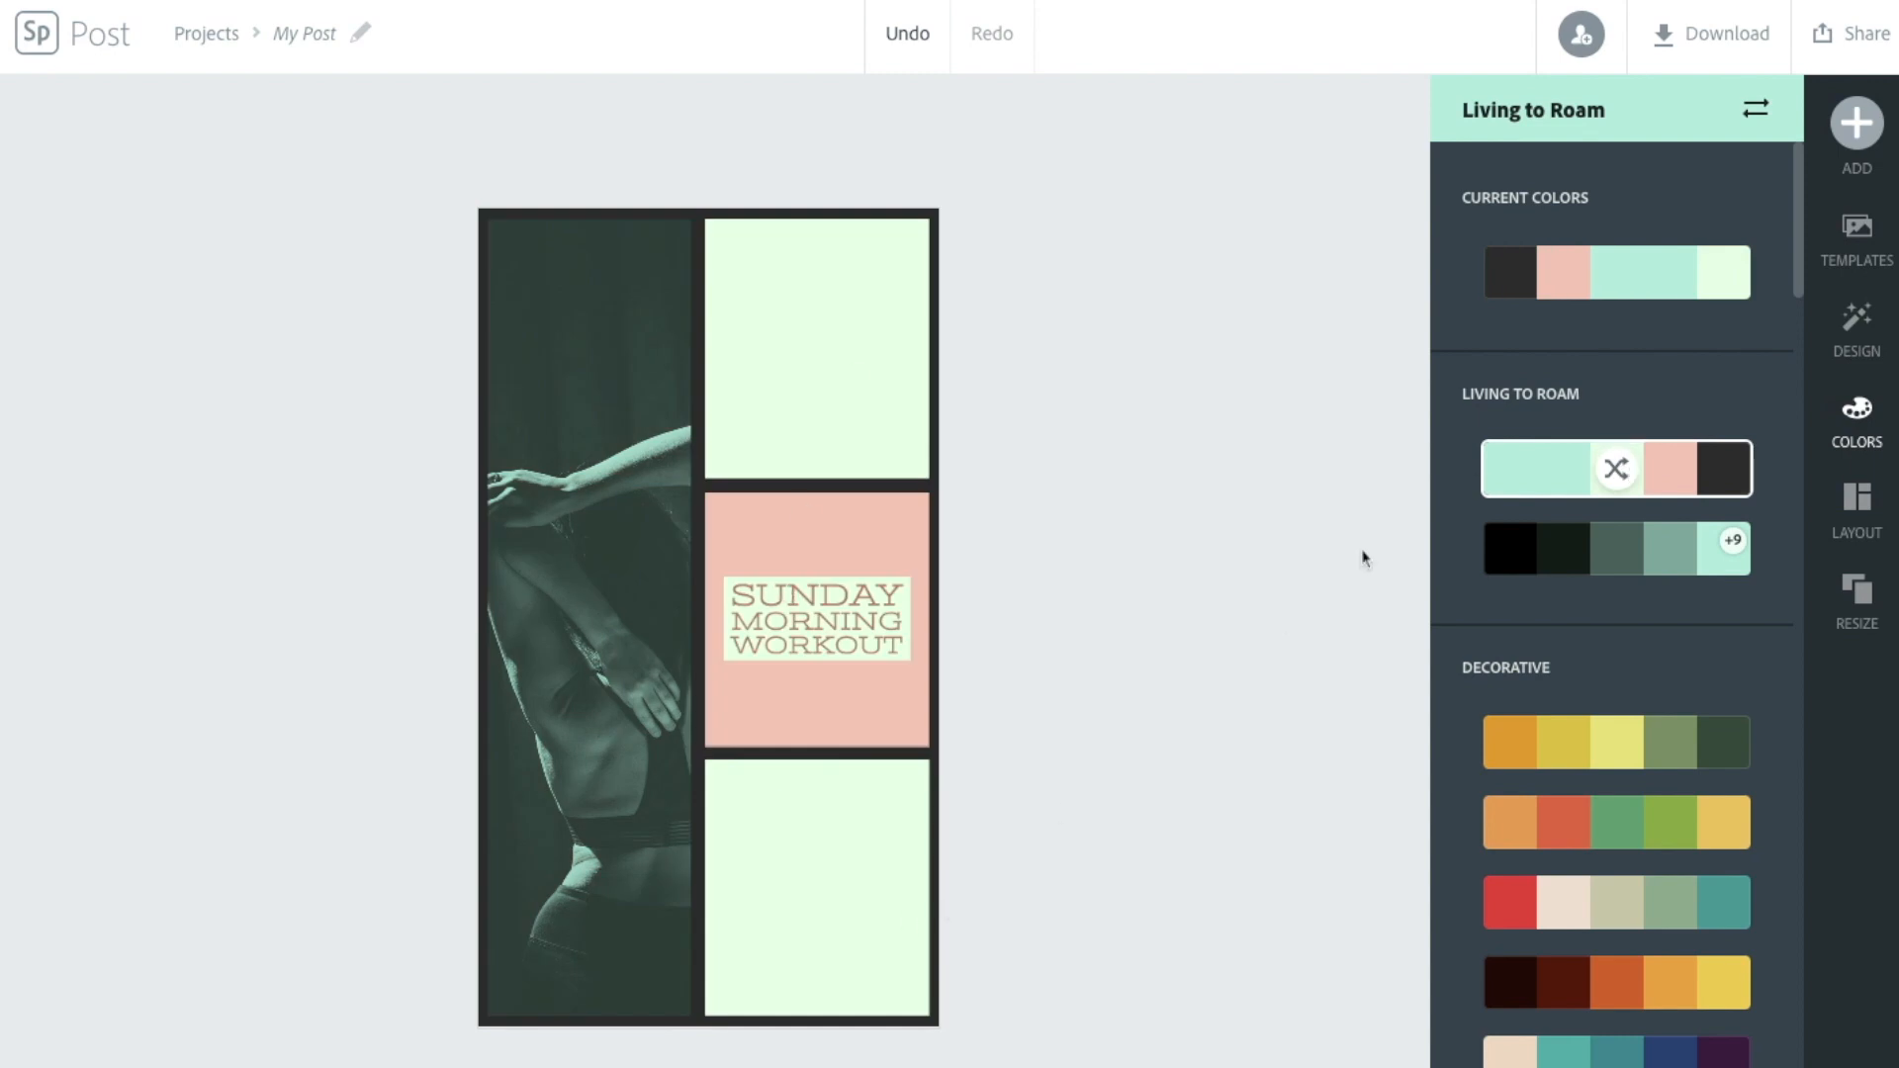
Try the Contrast filter on the workout photo and replace it with the Lighten filter.
left_click(630, 634)
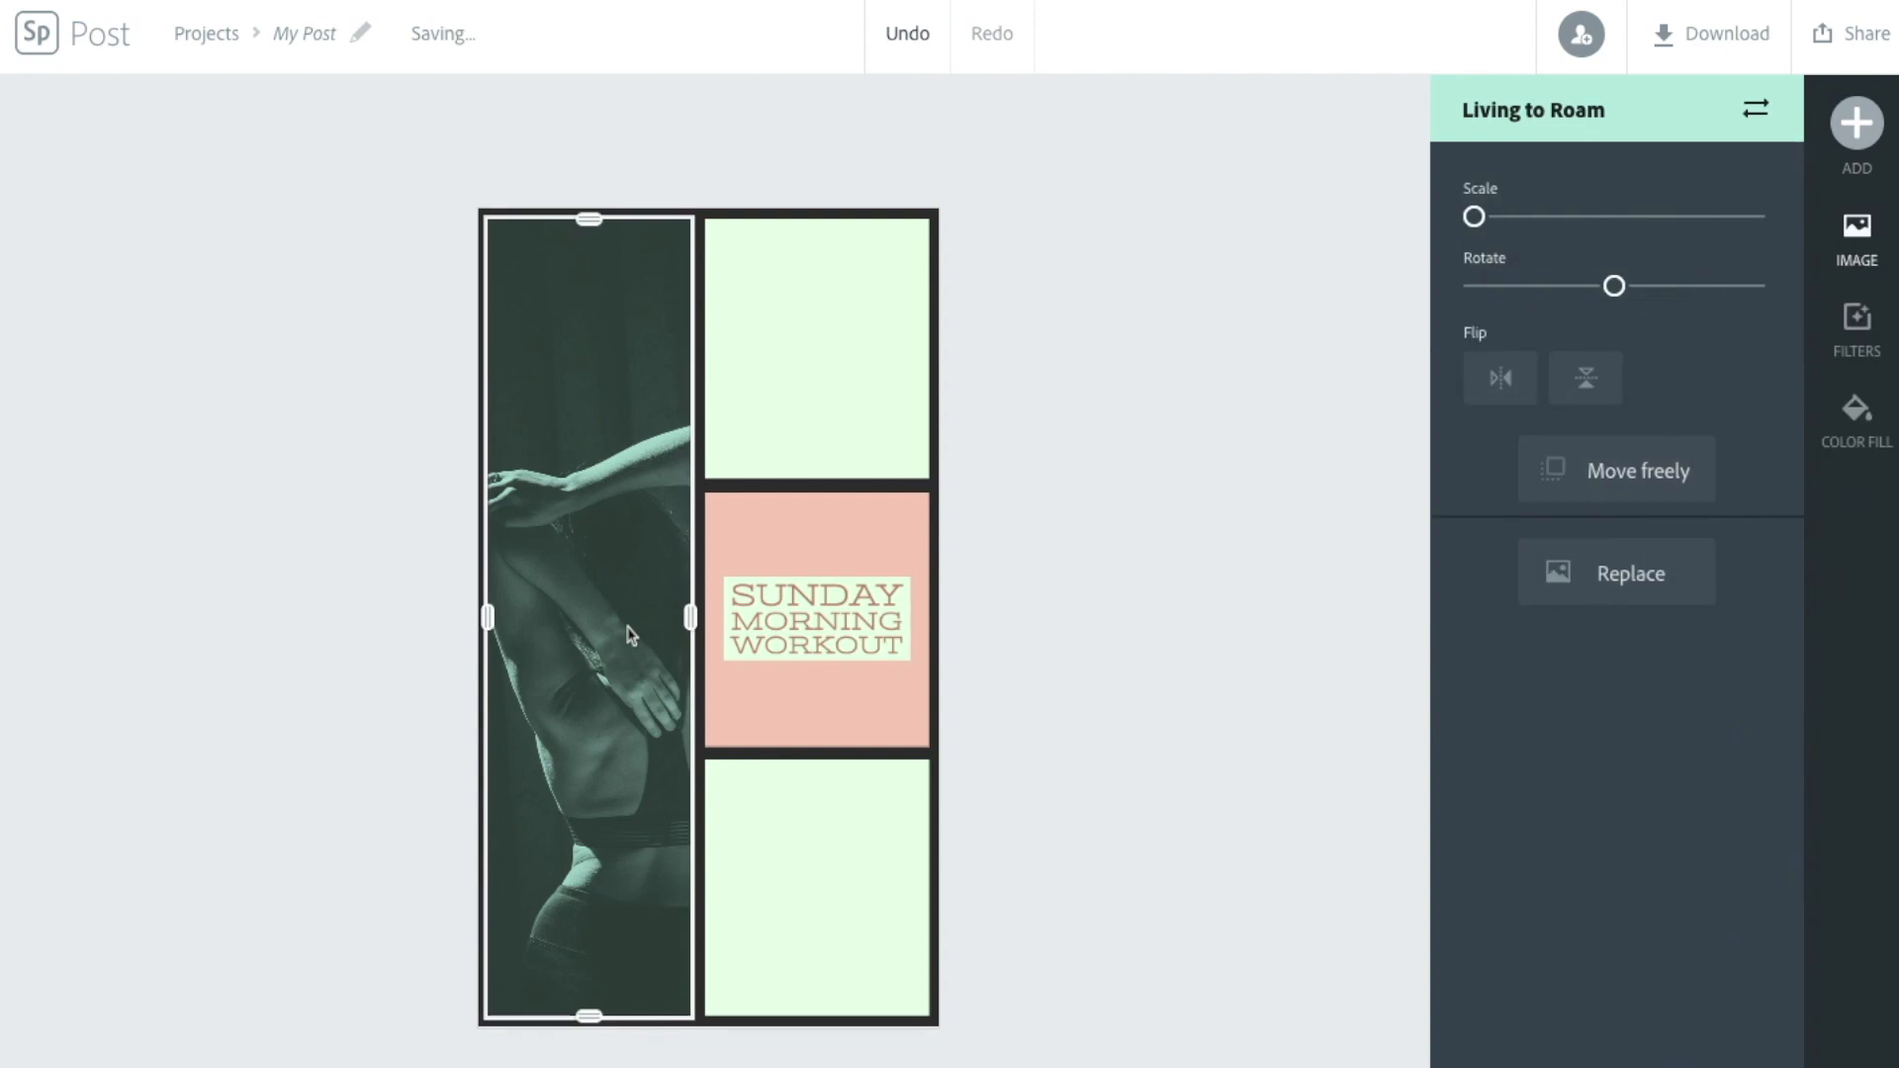
left_click(1859, 331)
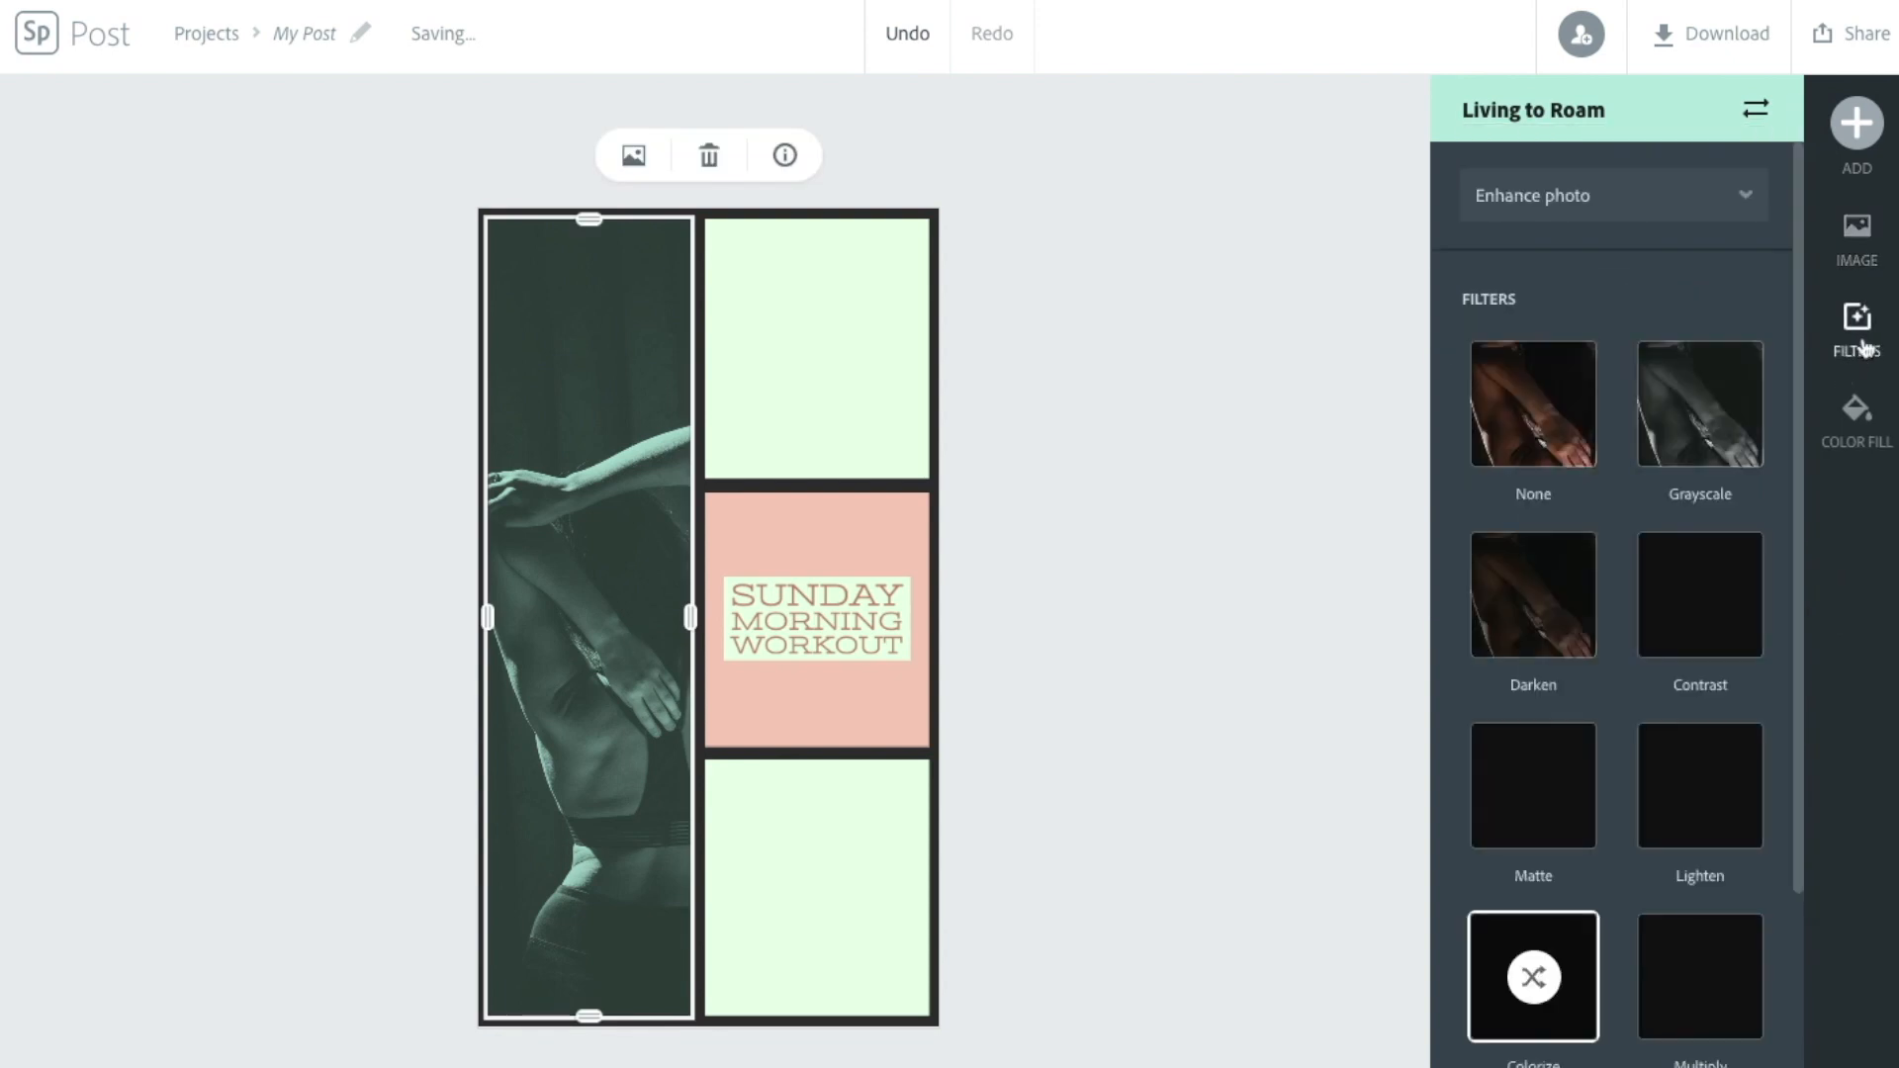
scroll(1524, 930, "down", 2)
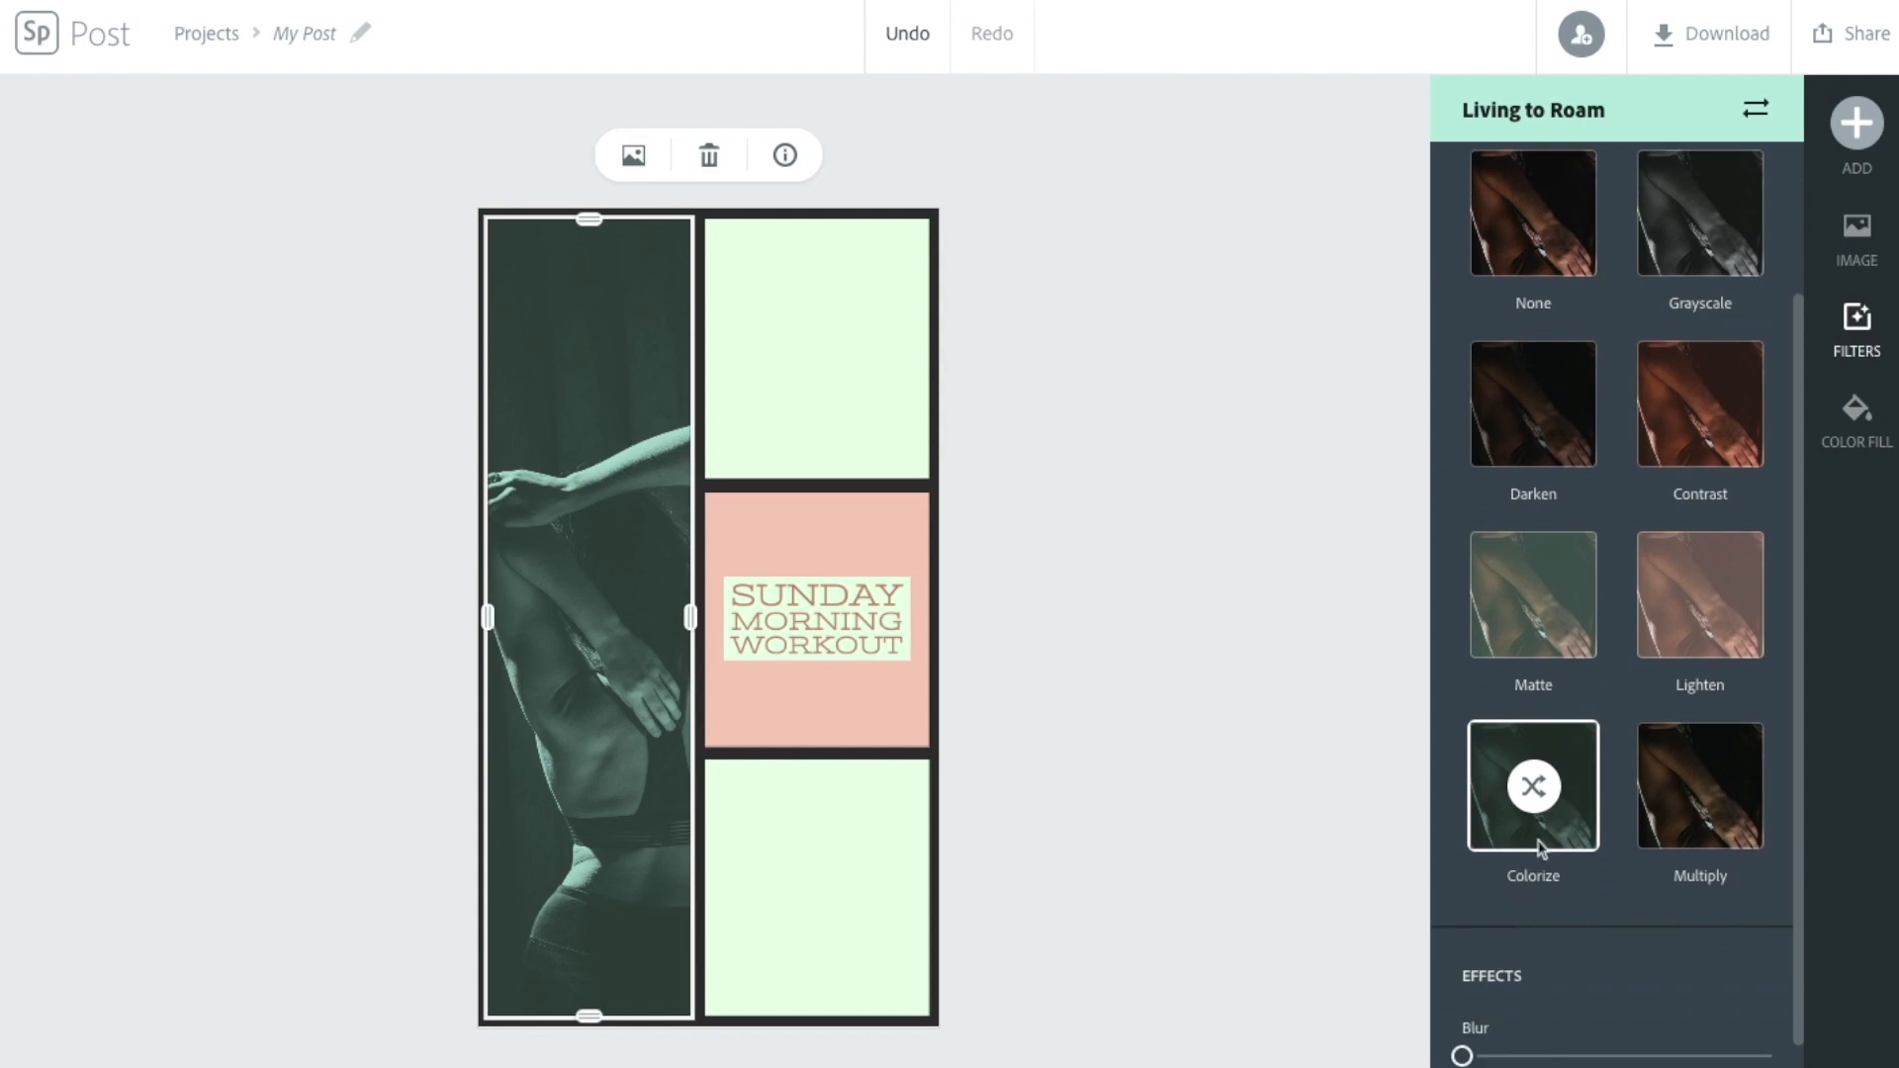
left_click(1726, 423)
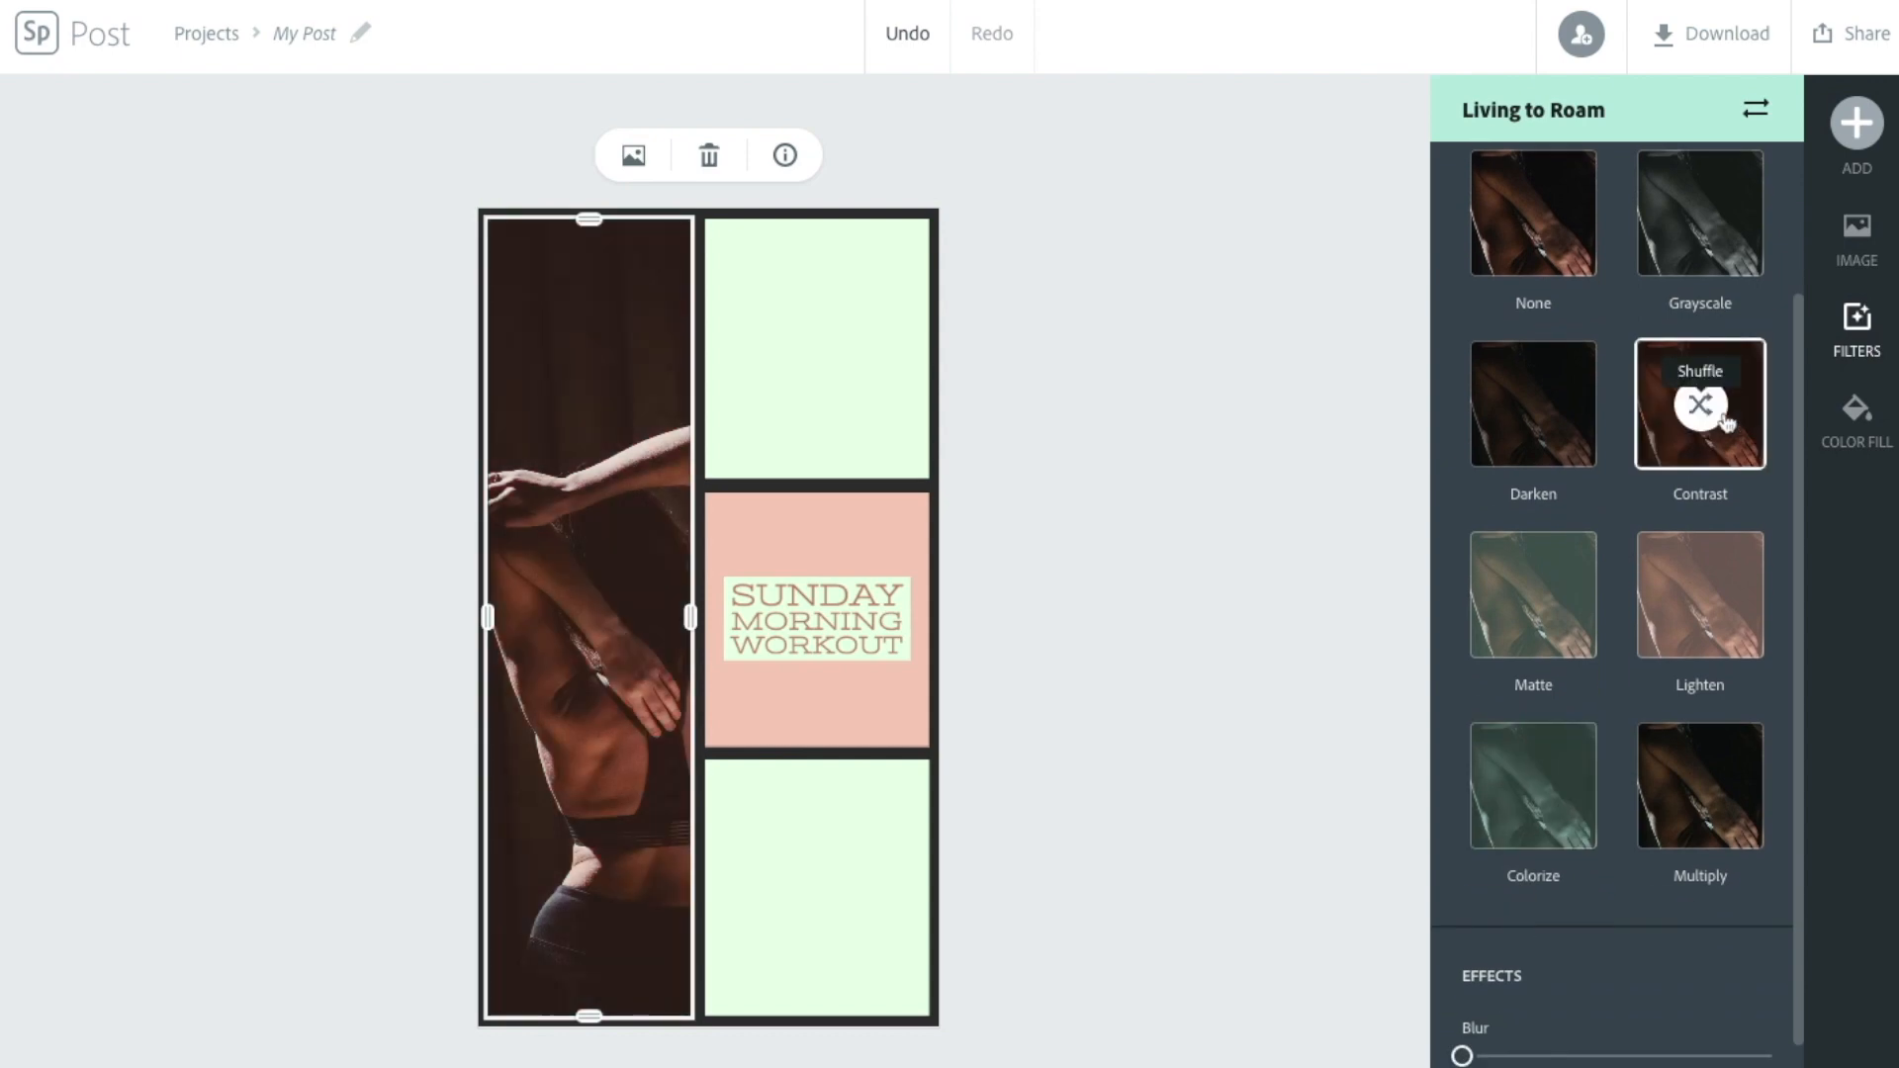
scroll(1681, 633, "down", 1)
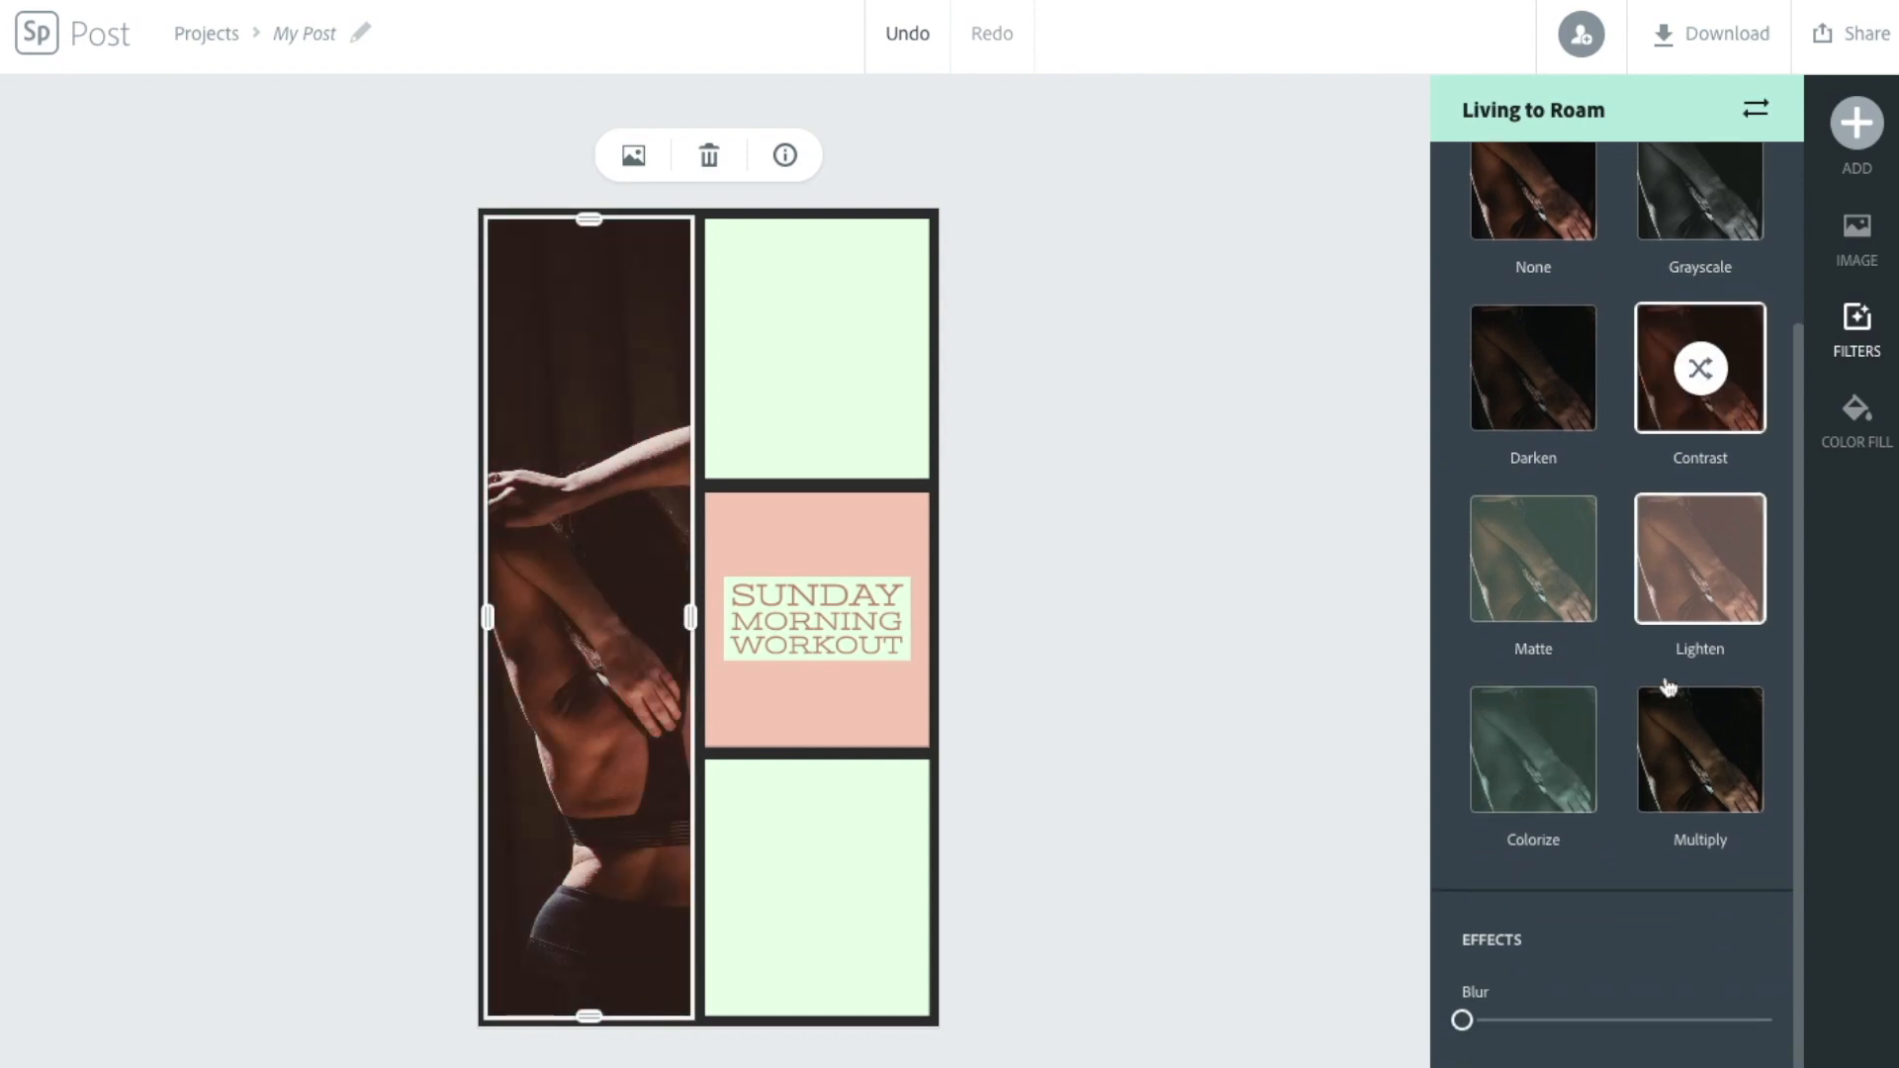
scroll(1669, 687, "up", 2)
left_click(1697, 839)
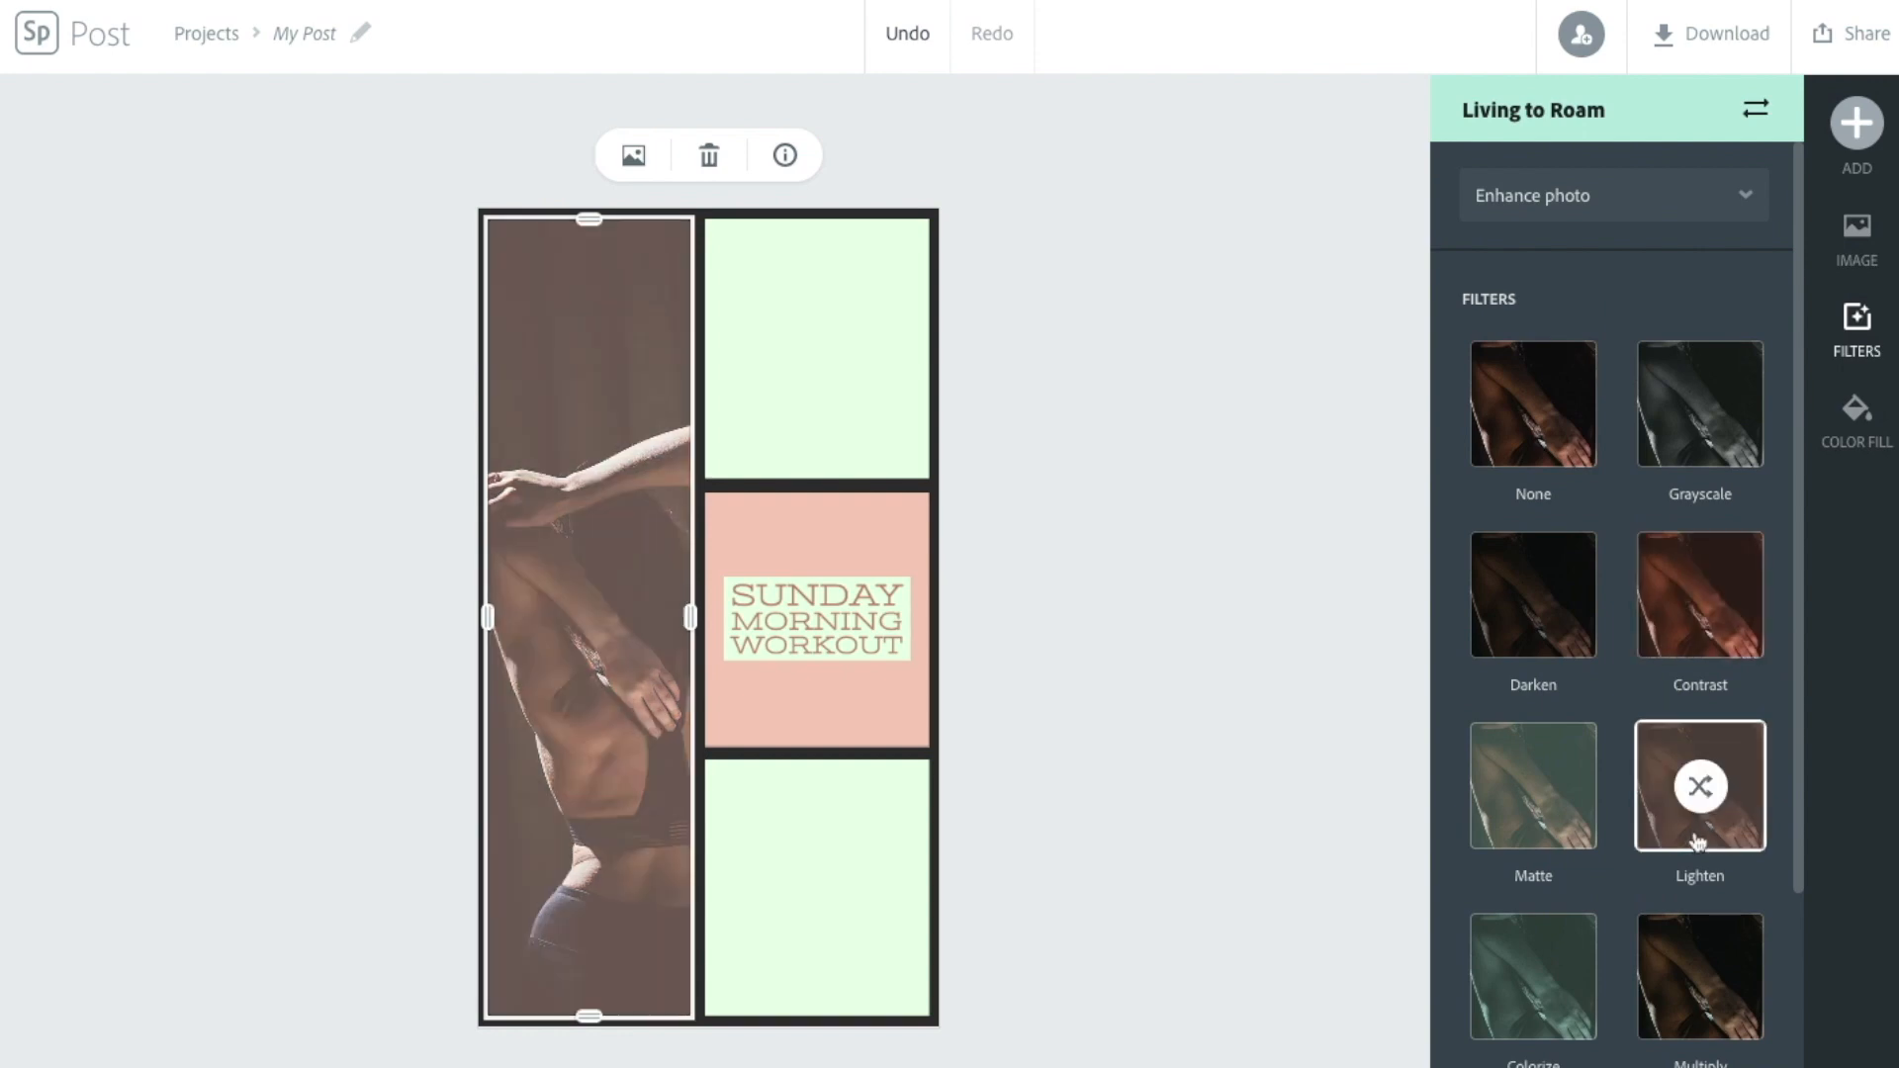
left_click(1251, 648)
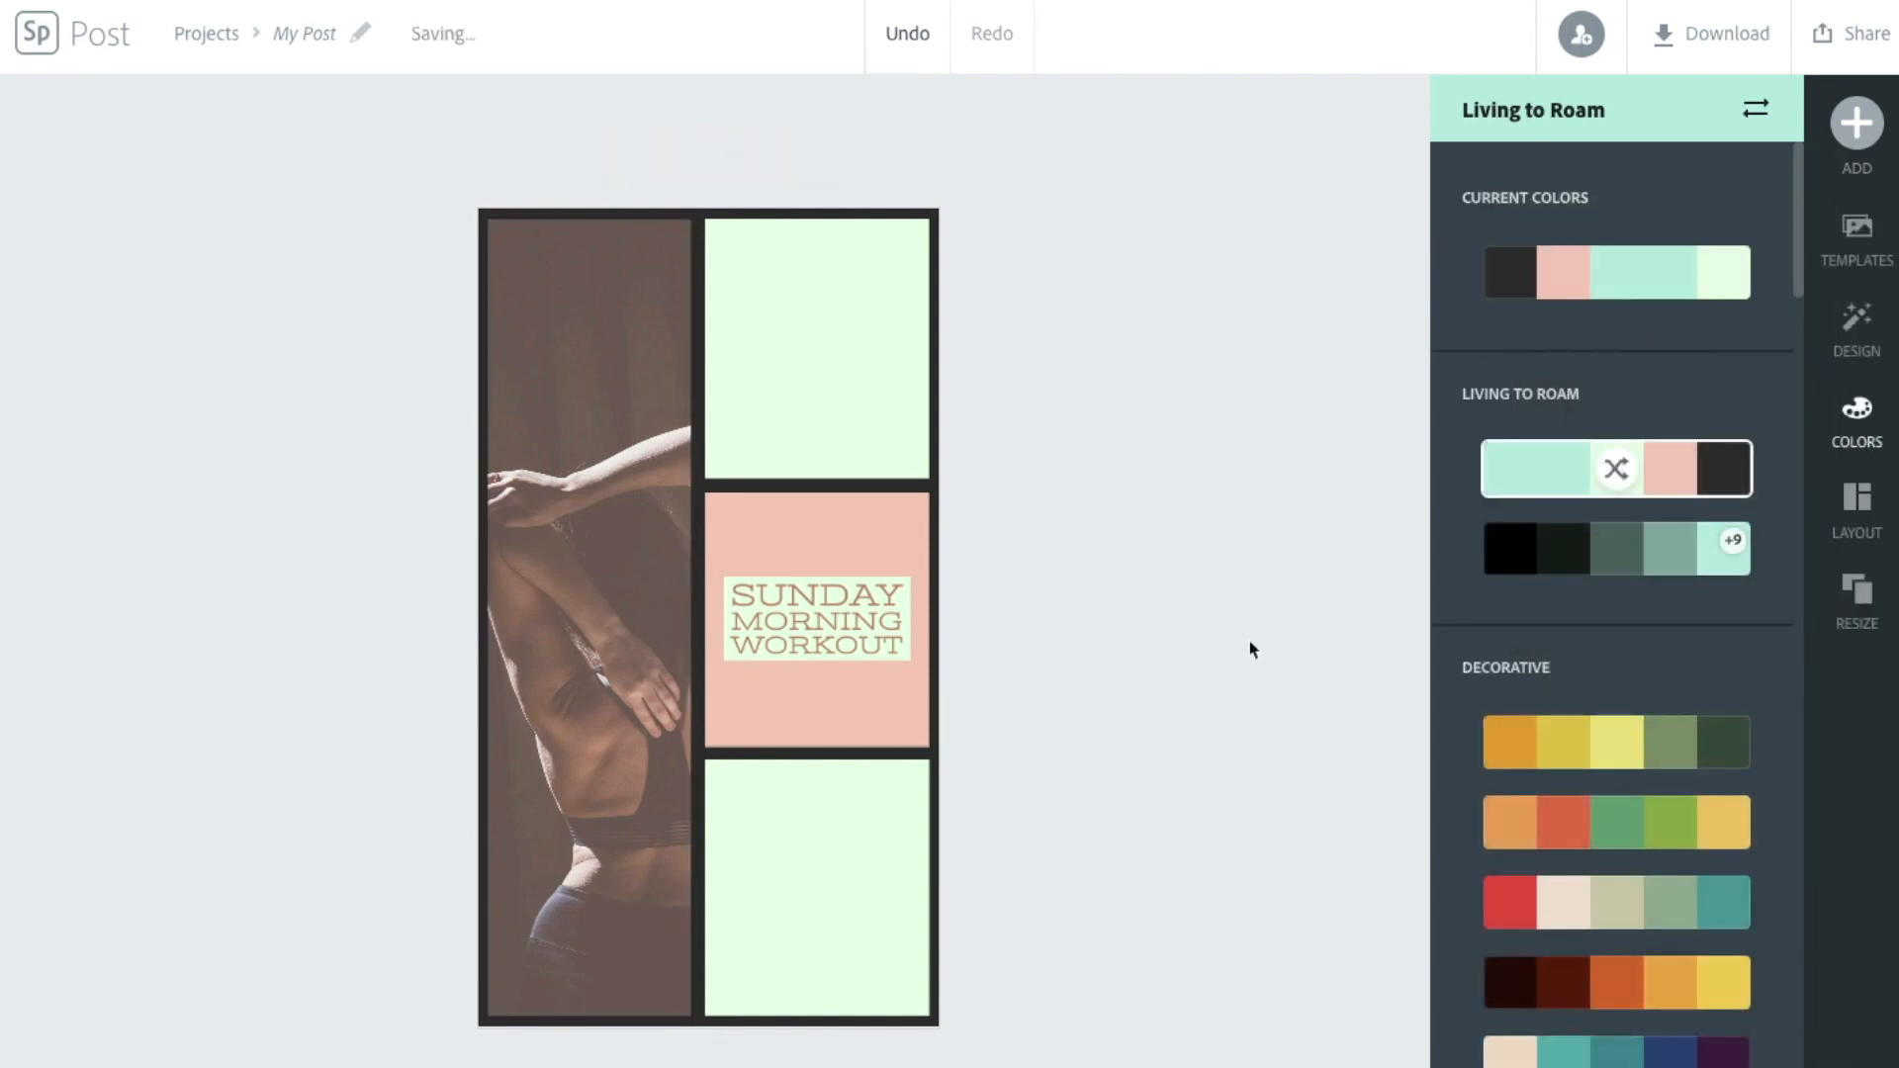
Try the design in the Facebook, Instagram Landscape and Instagram Portrait sizes, and return it to the Instagram Story size.
left_click(1858, 598)
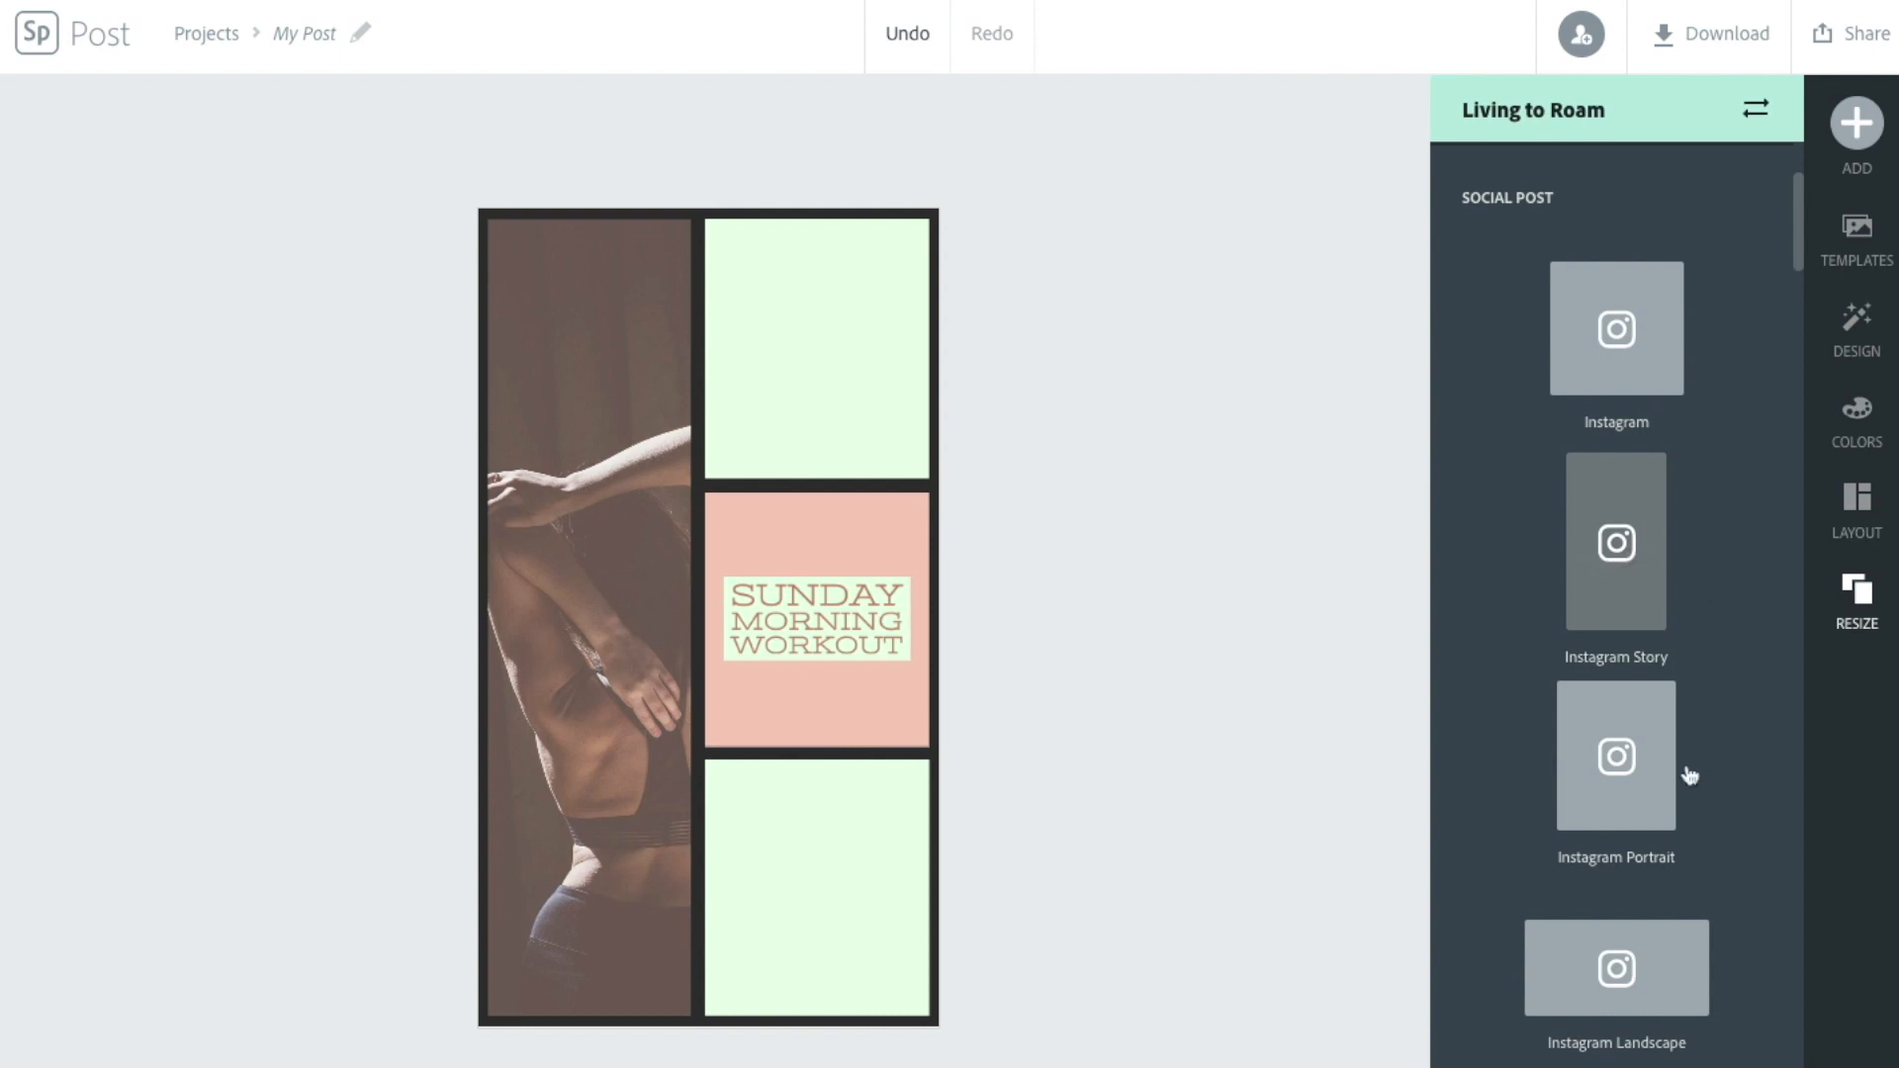
scroll(1689, 776, "down", 2)
scroll(1689, 776, "down", 3)
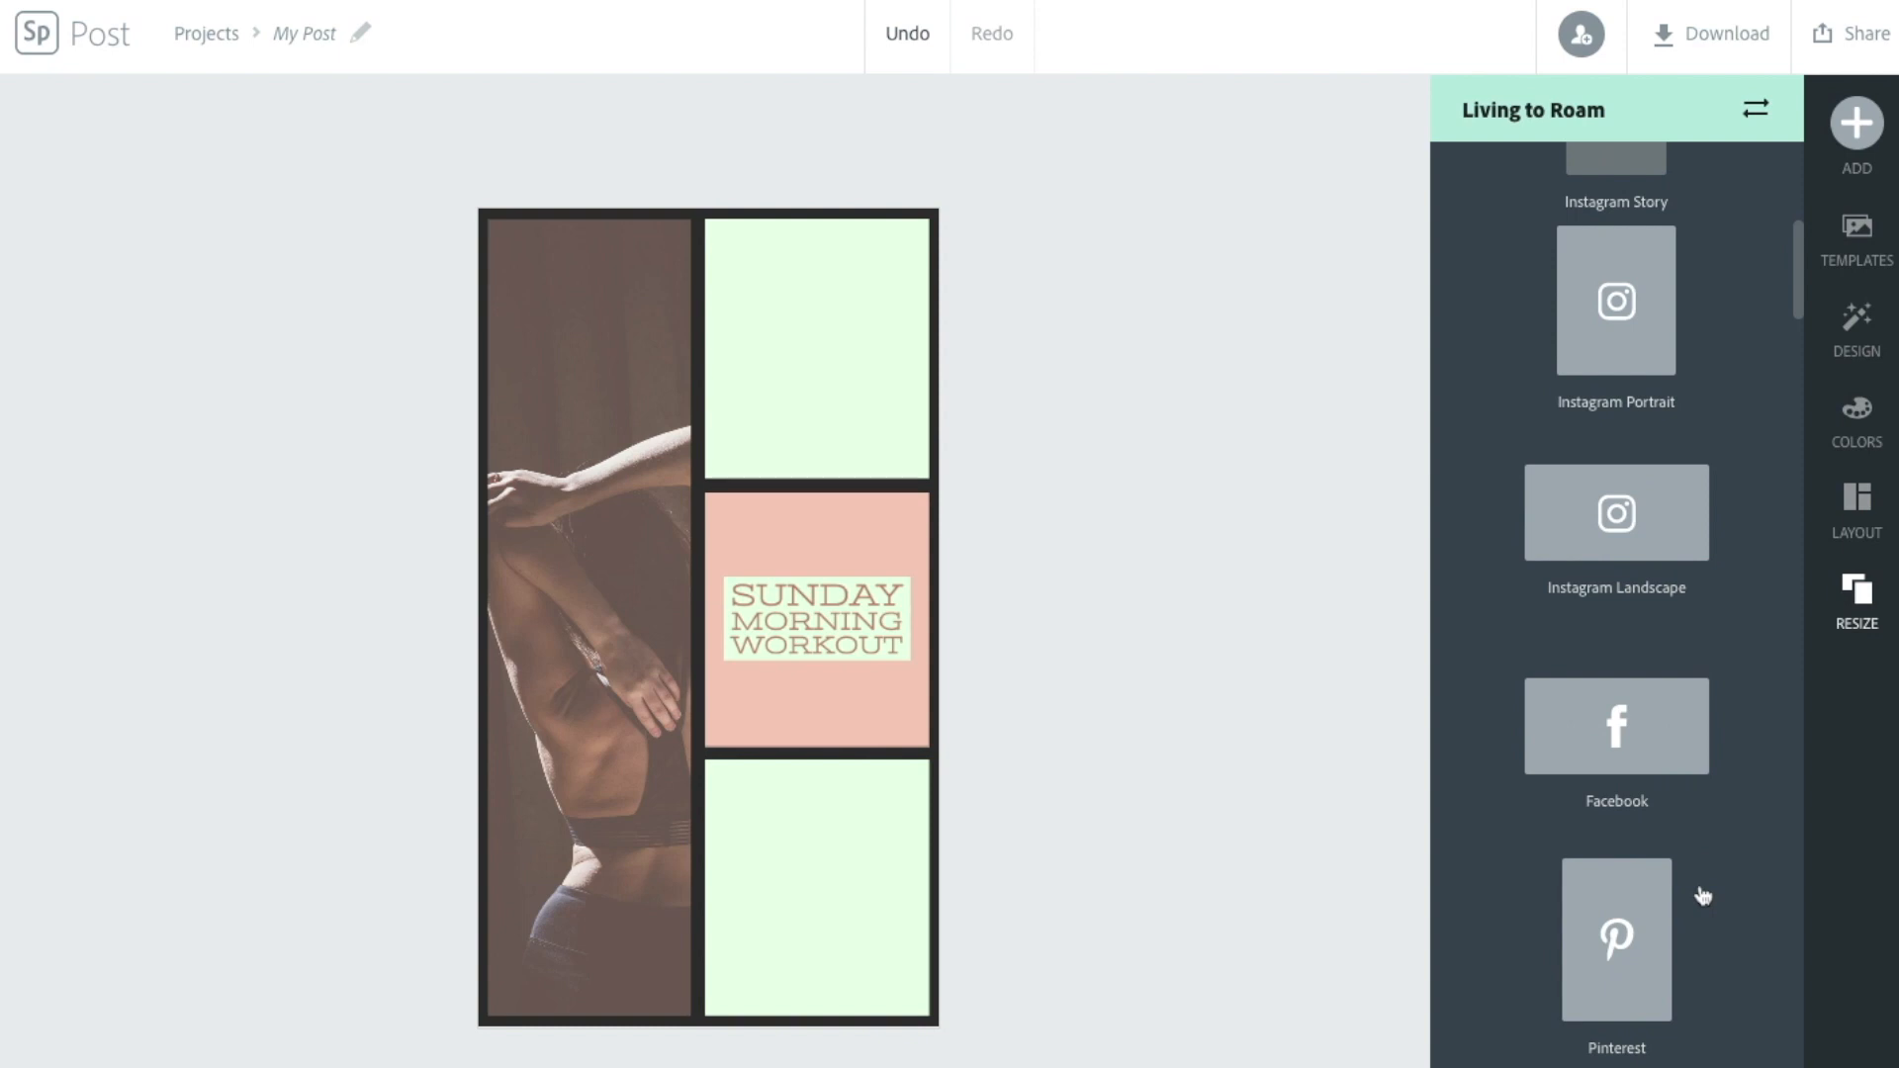
left_click(1671, 728)
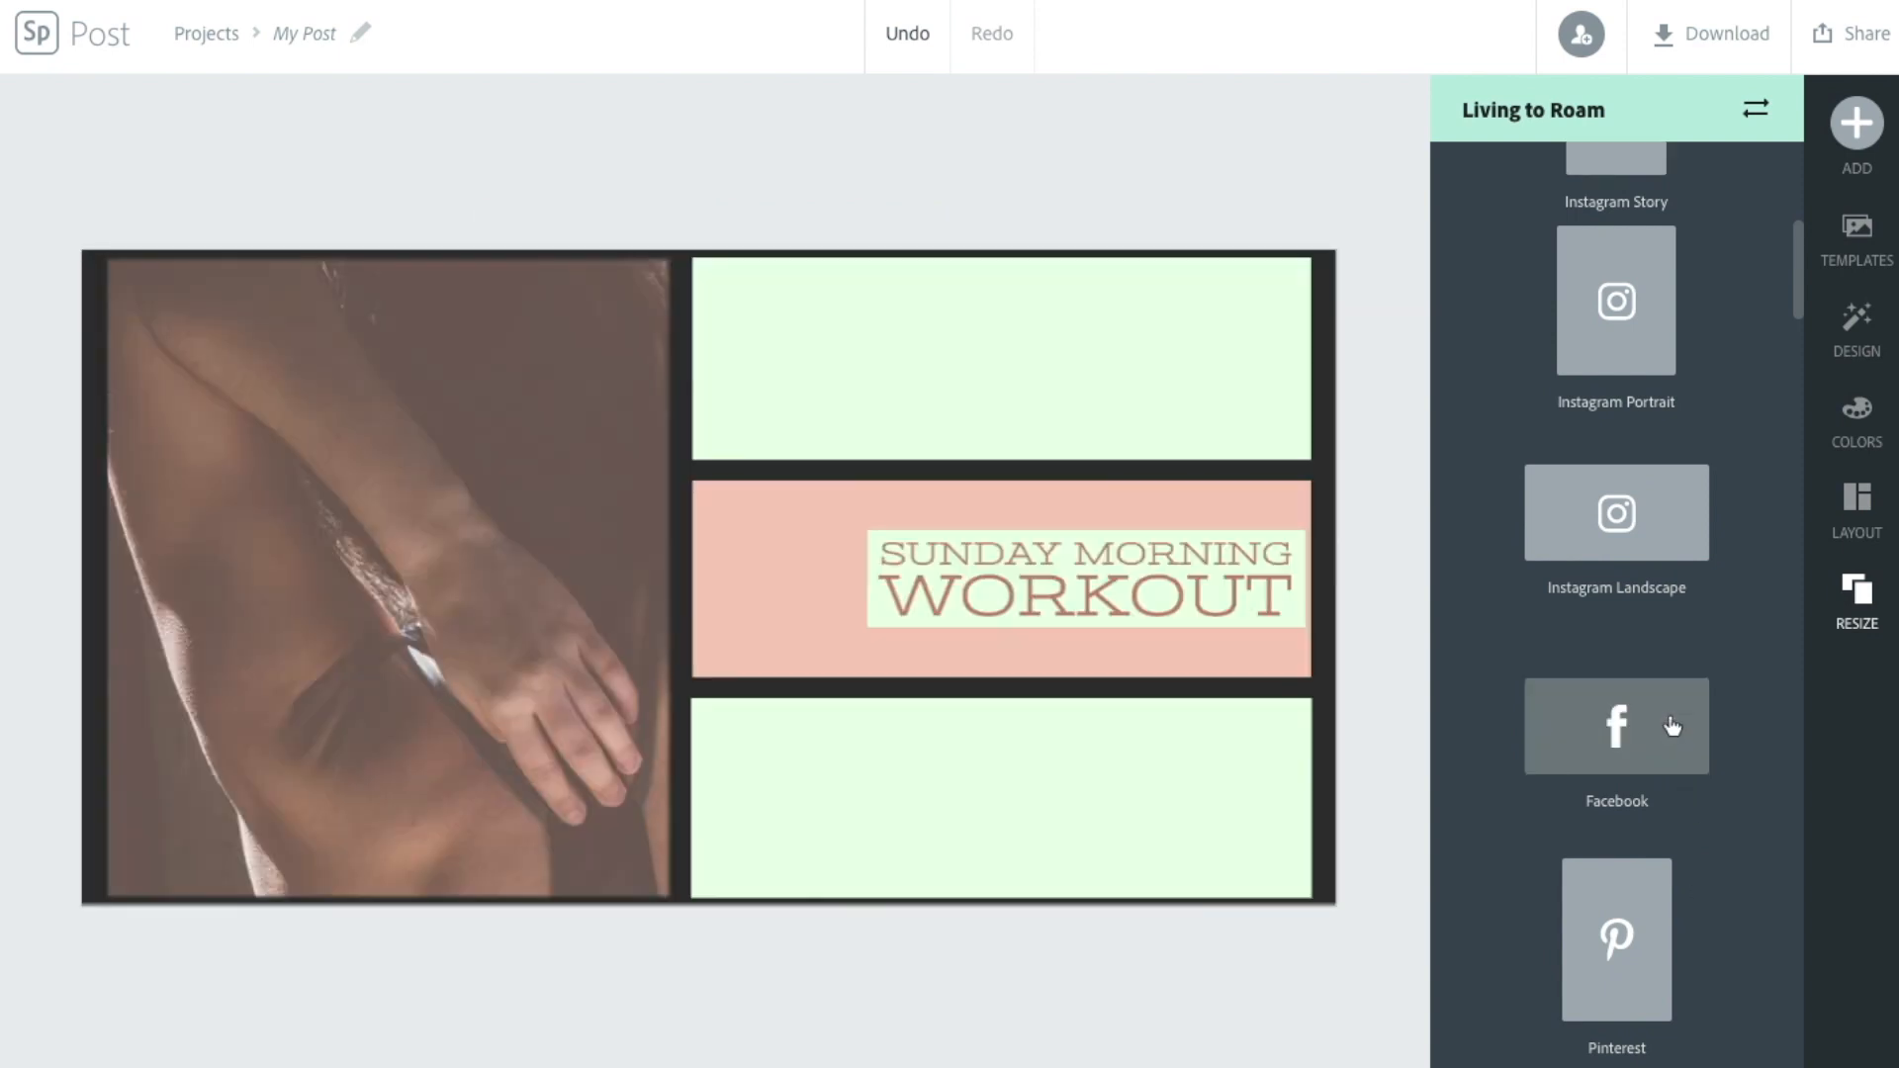
left_click(1652, 535)
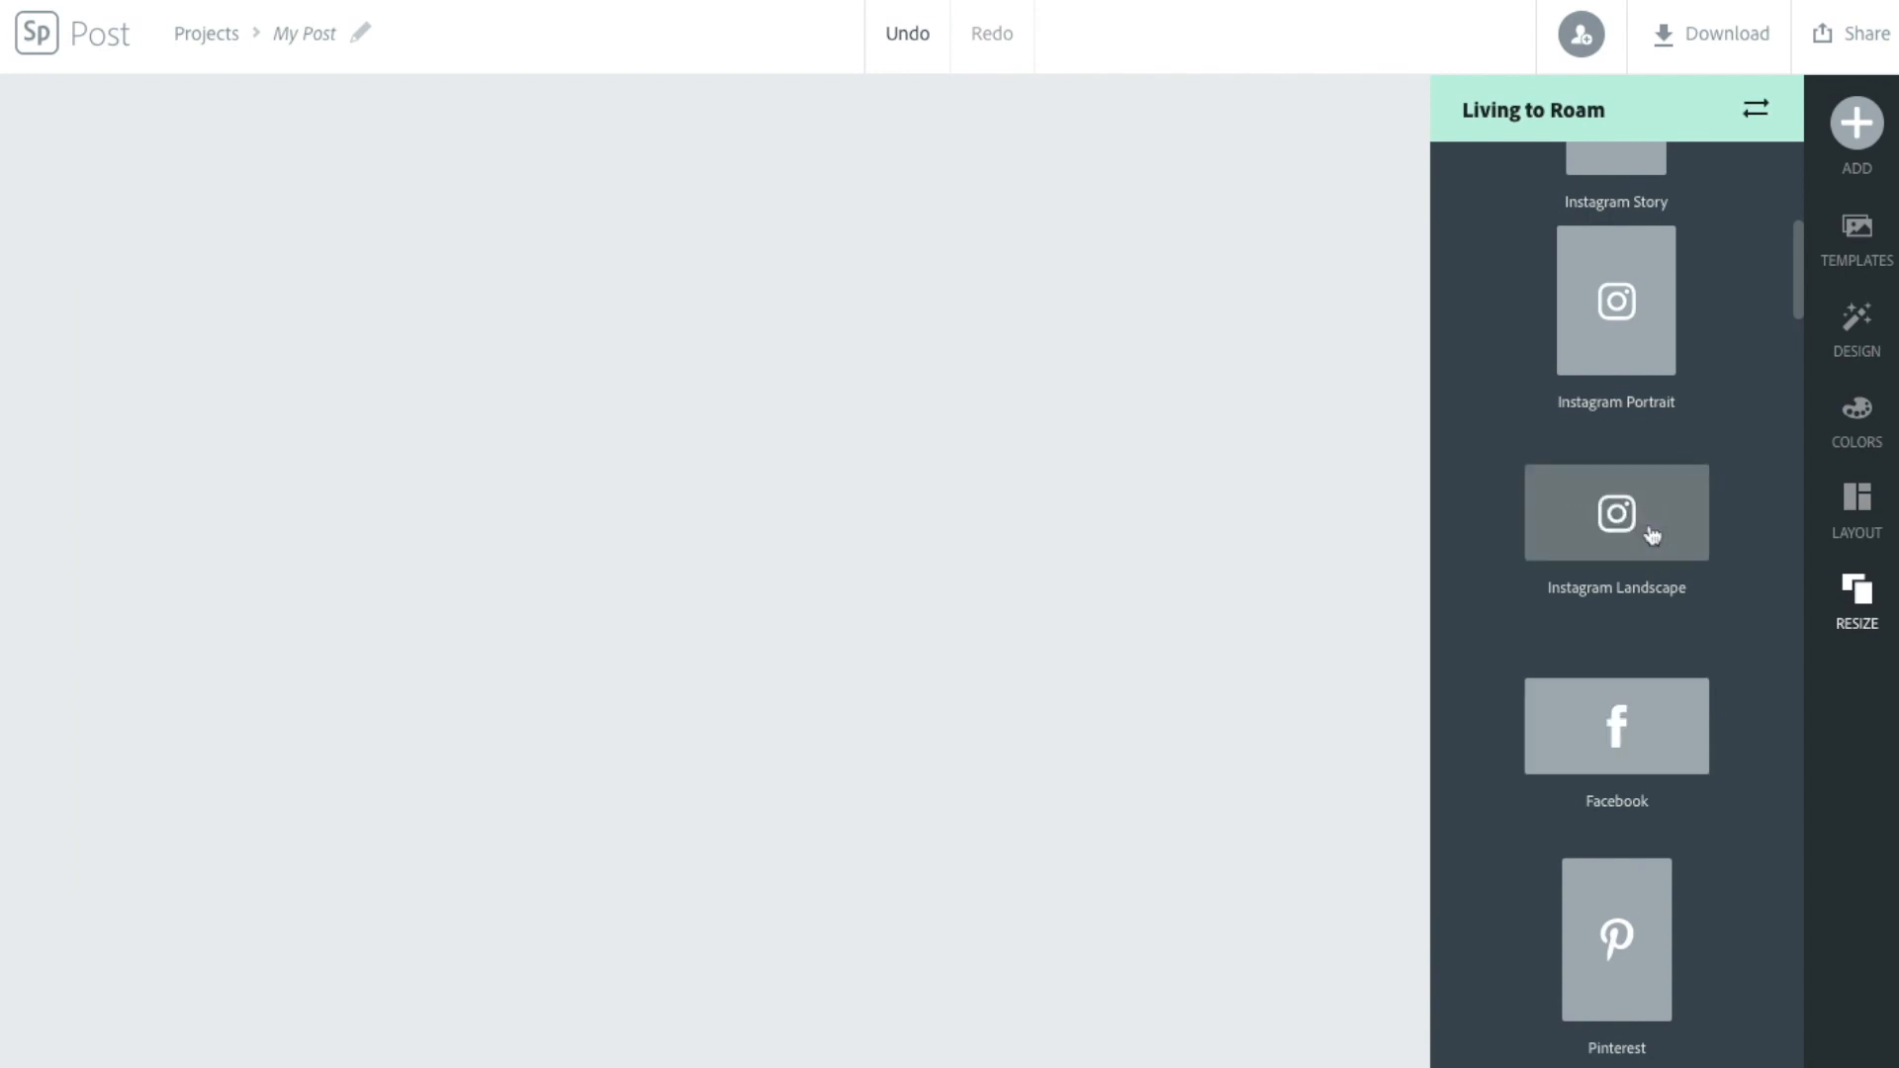
scroll(1652, 535, "up", 2)
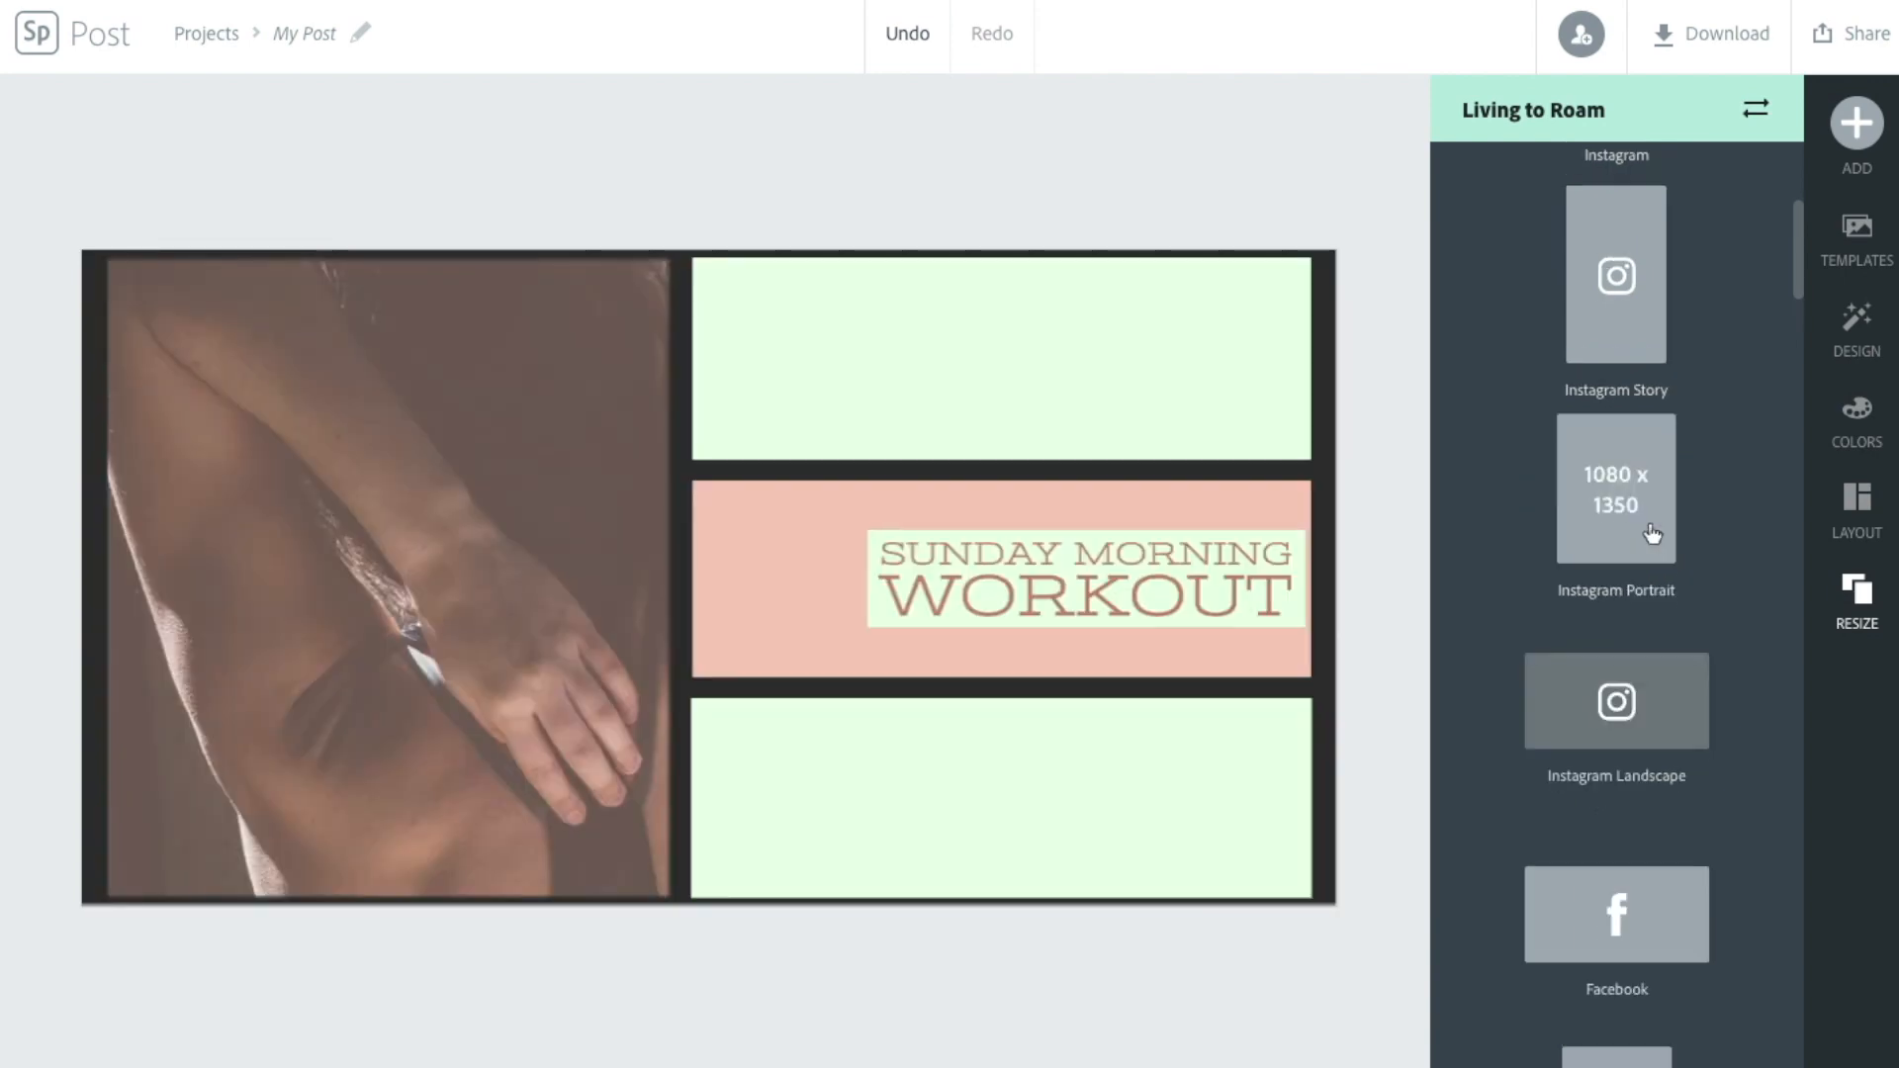
left_click(1652, 535)
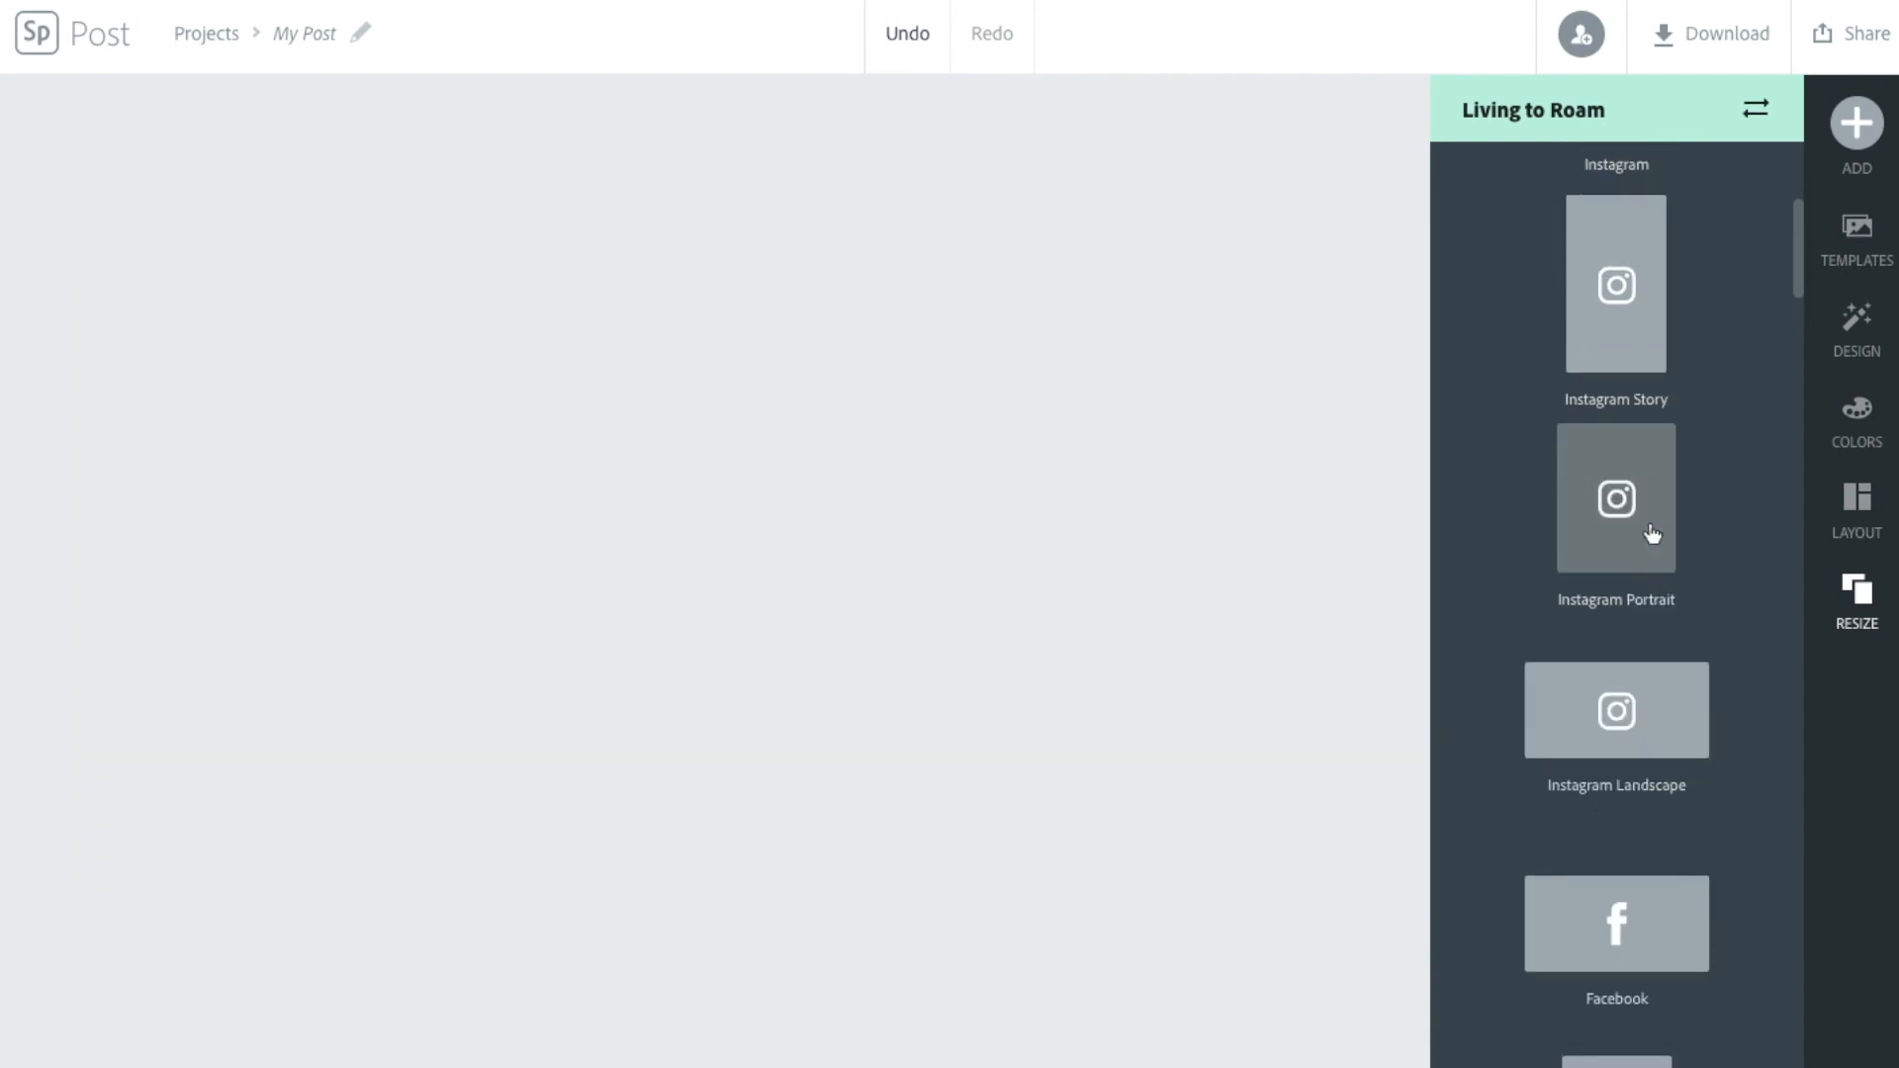
left_click(1618, 340)
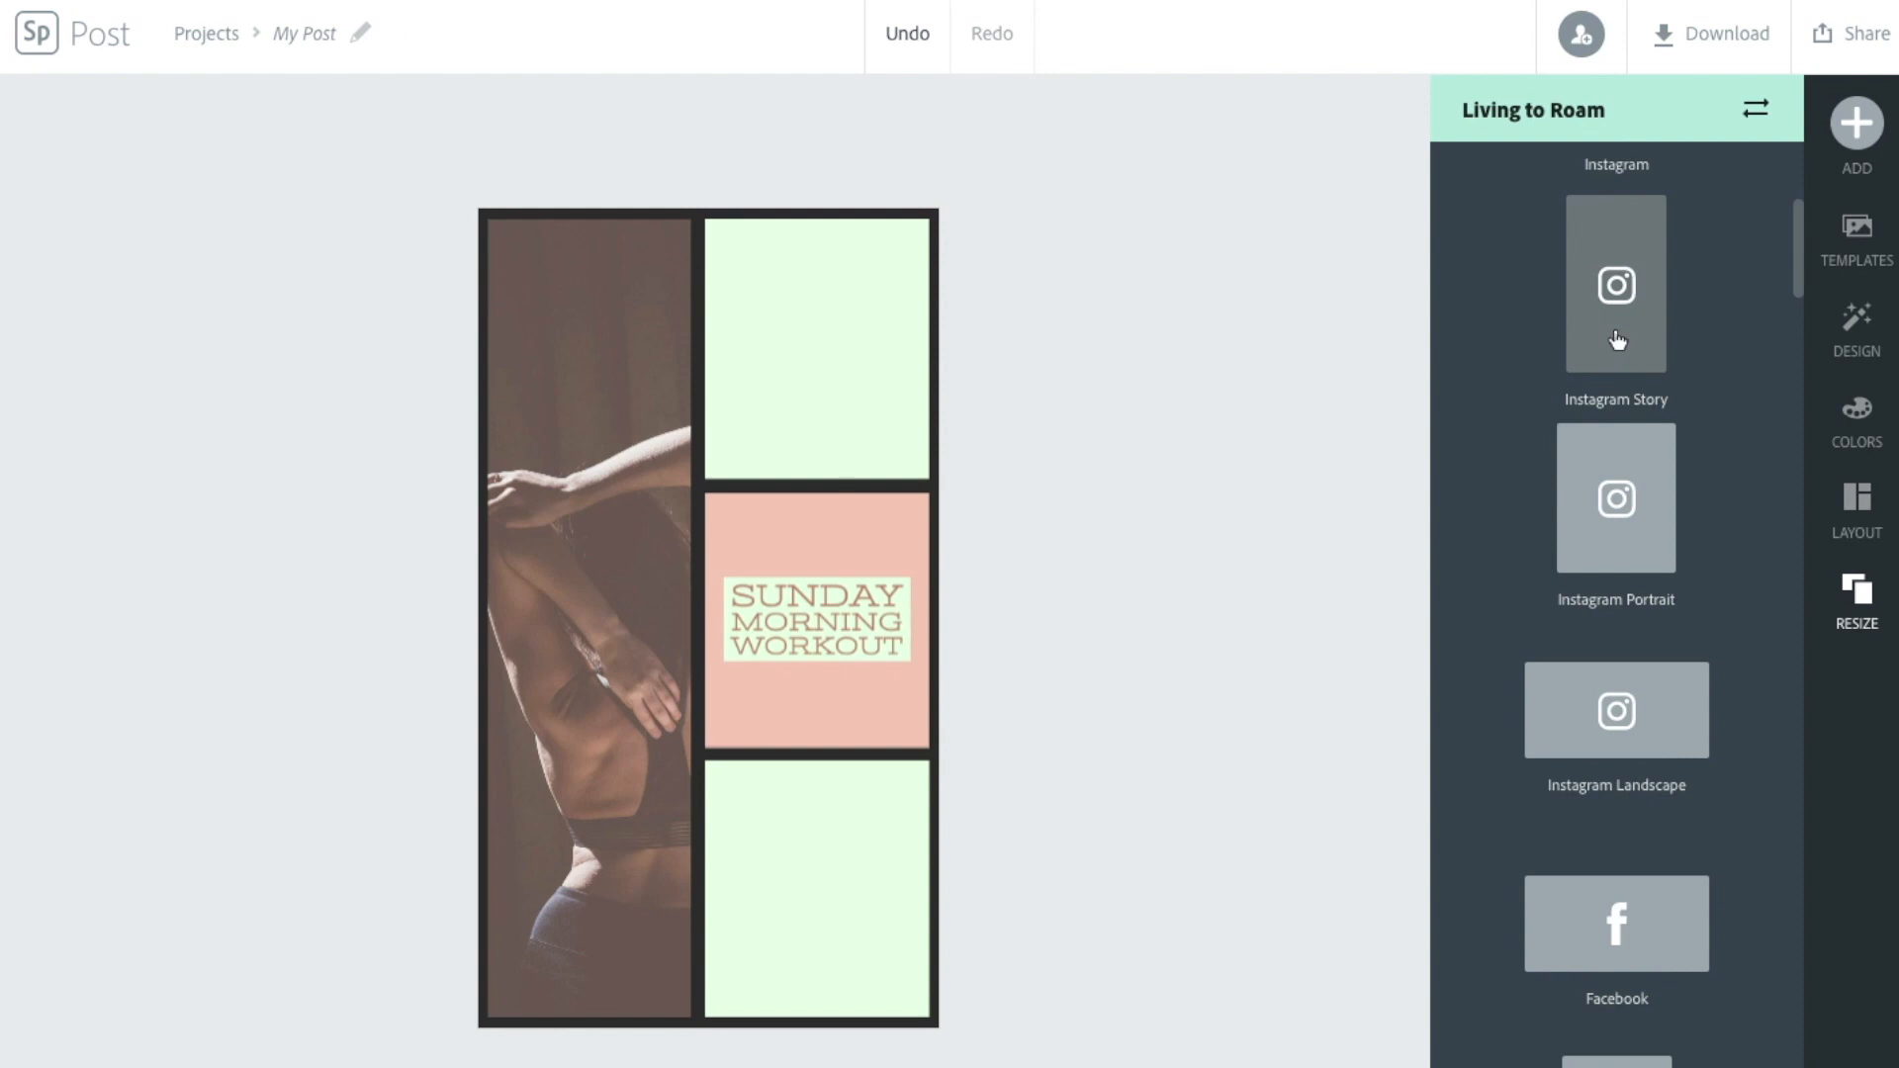
scroll(1618, 339, "up", 1)
scroll(1617, 340, "down", 1)
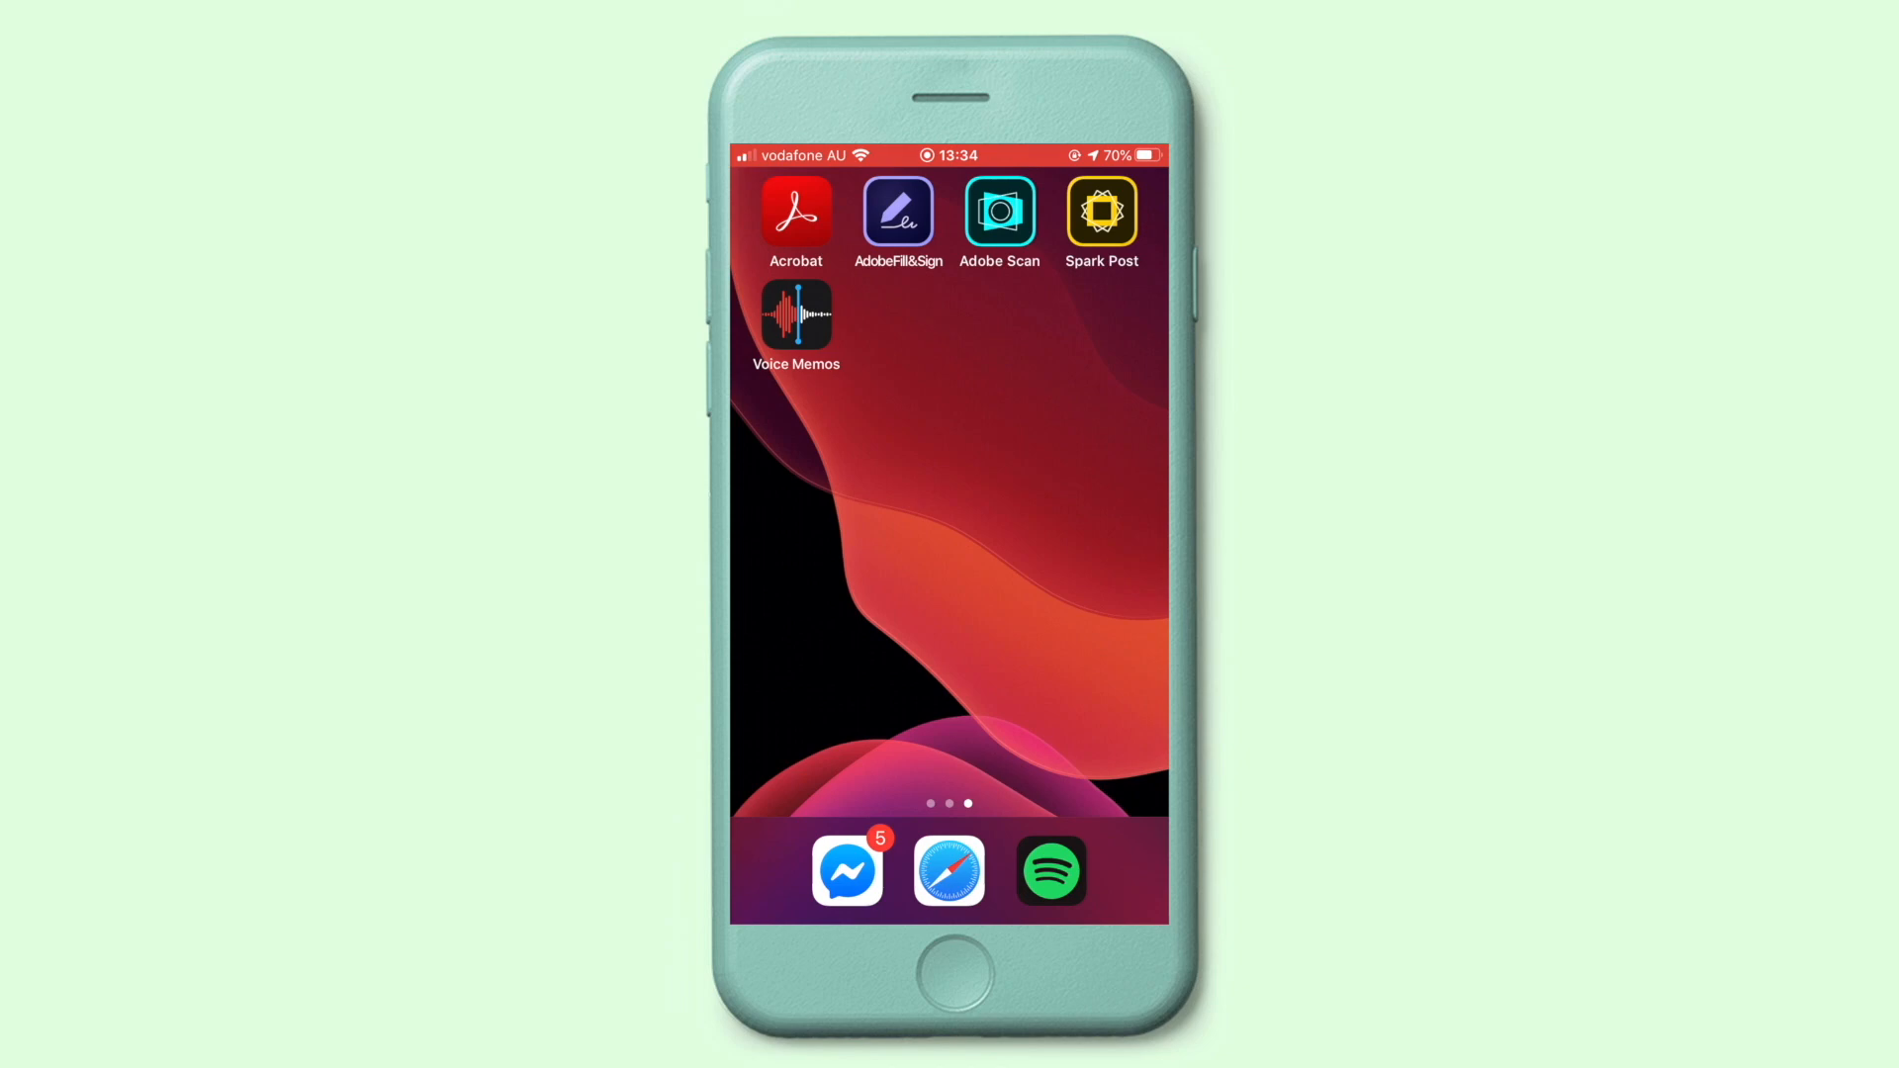
Switch to the Spark Post phone app and browse the animated templates.
left_click(1102, 212)
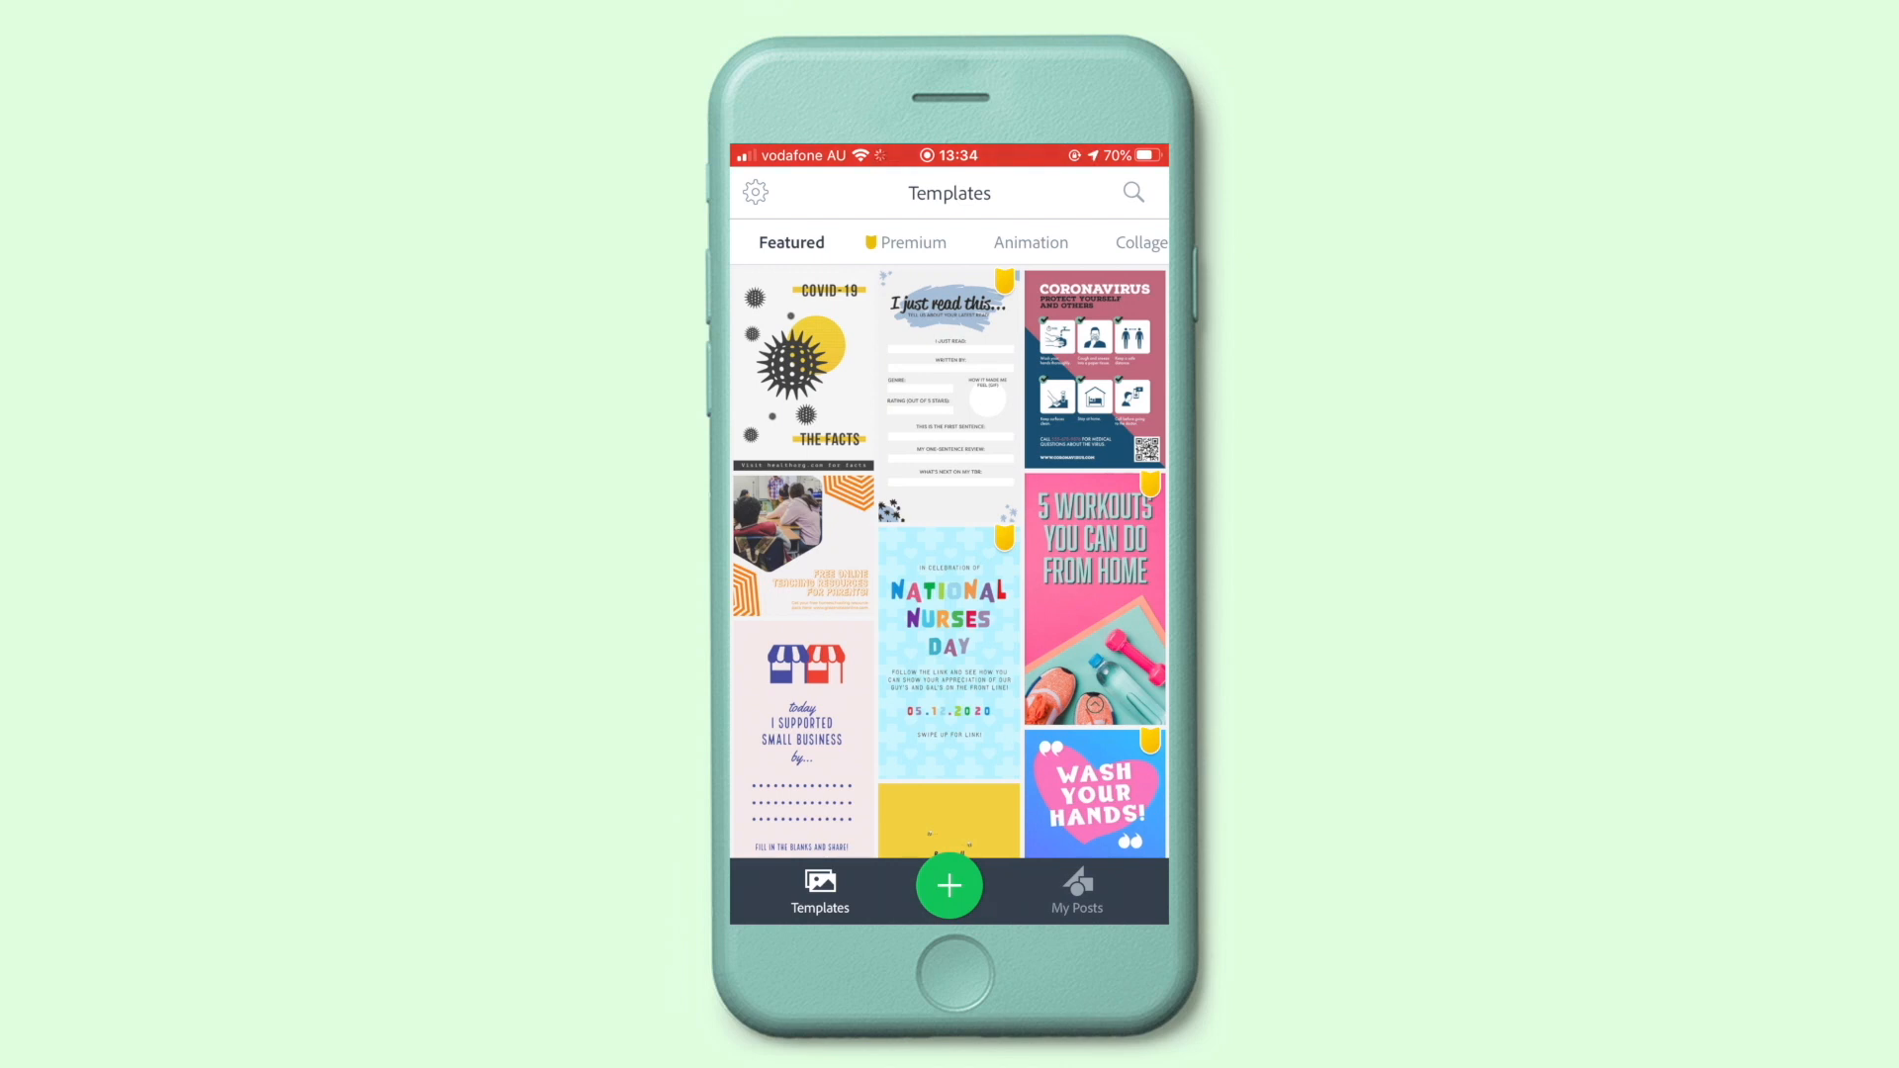
left_click(1030, 243)
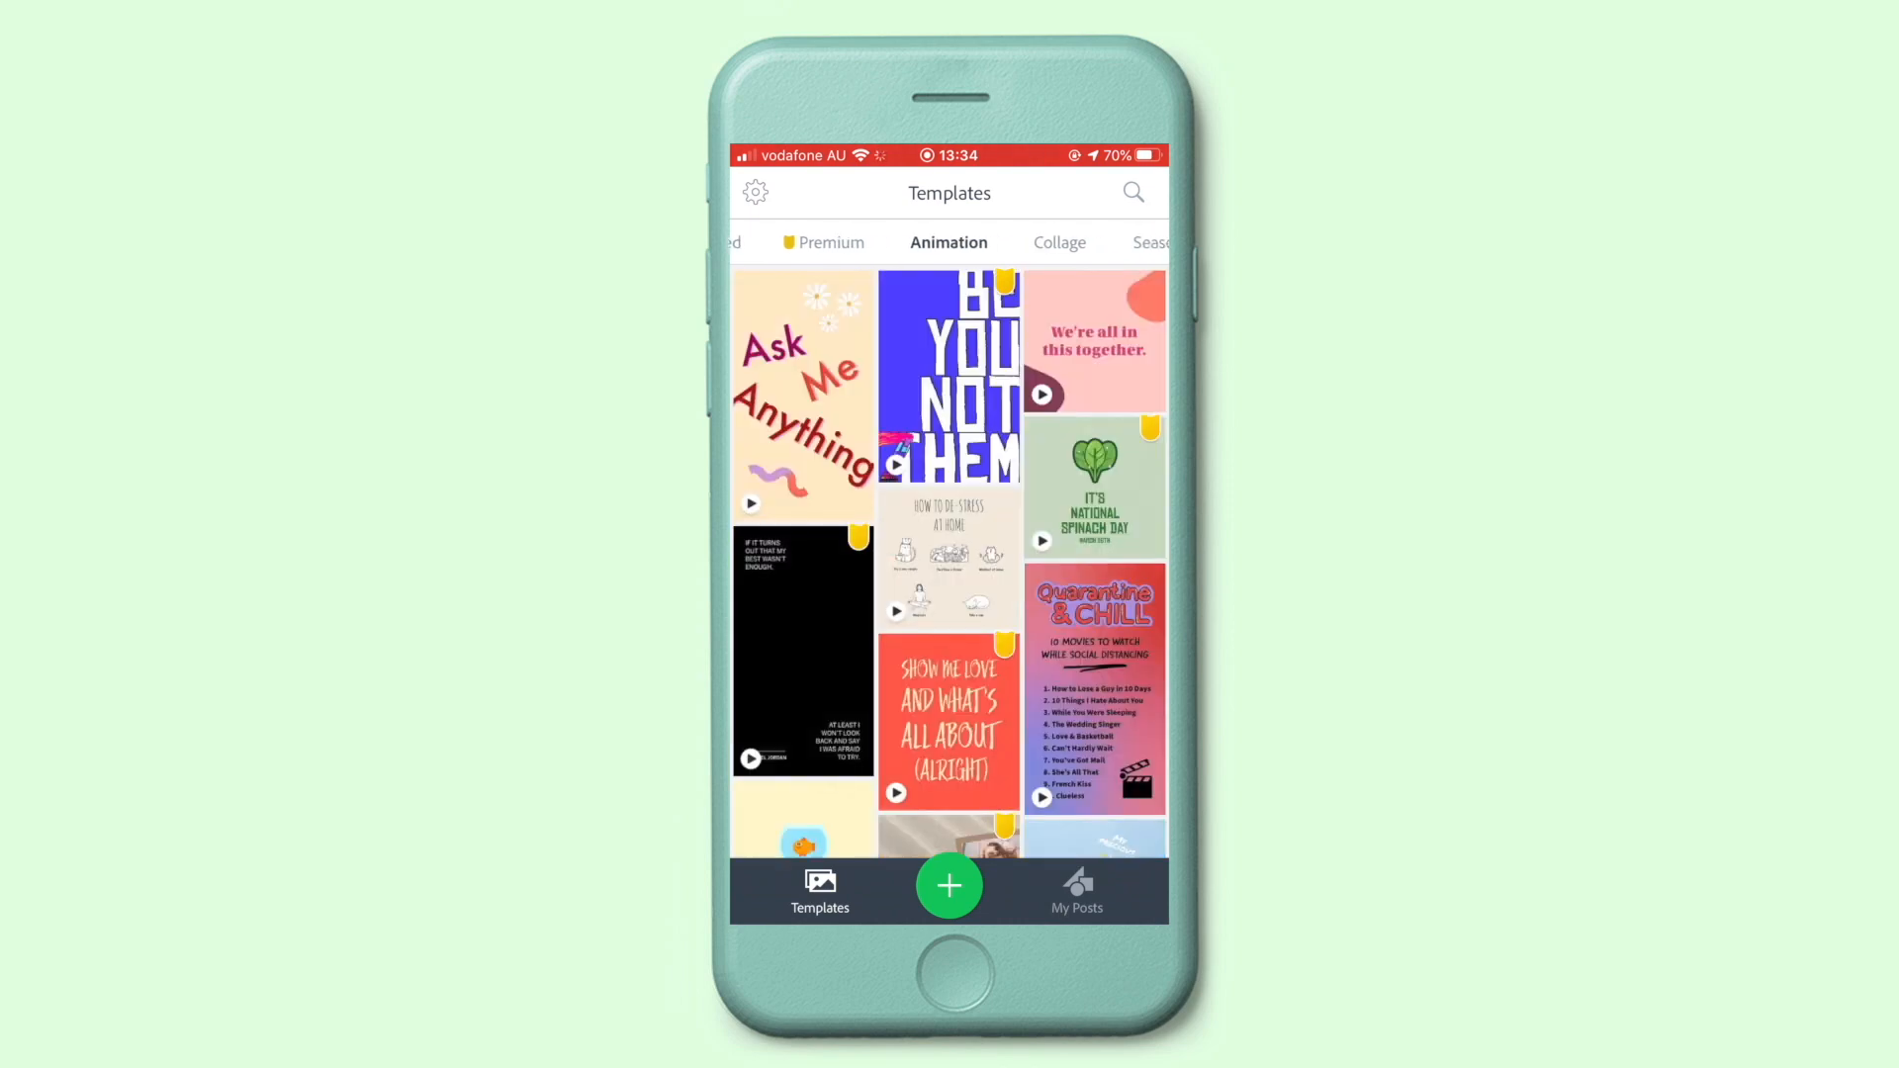
left_click(1094, 340)
Open the saved Sunday Morning Workout post for editing.
left_click(1076, 890)
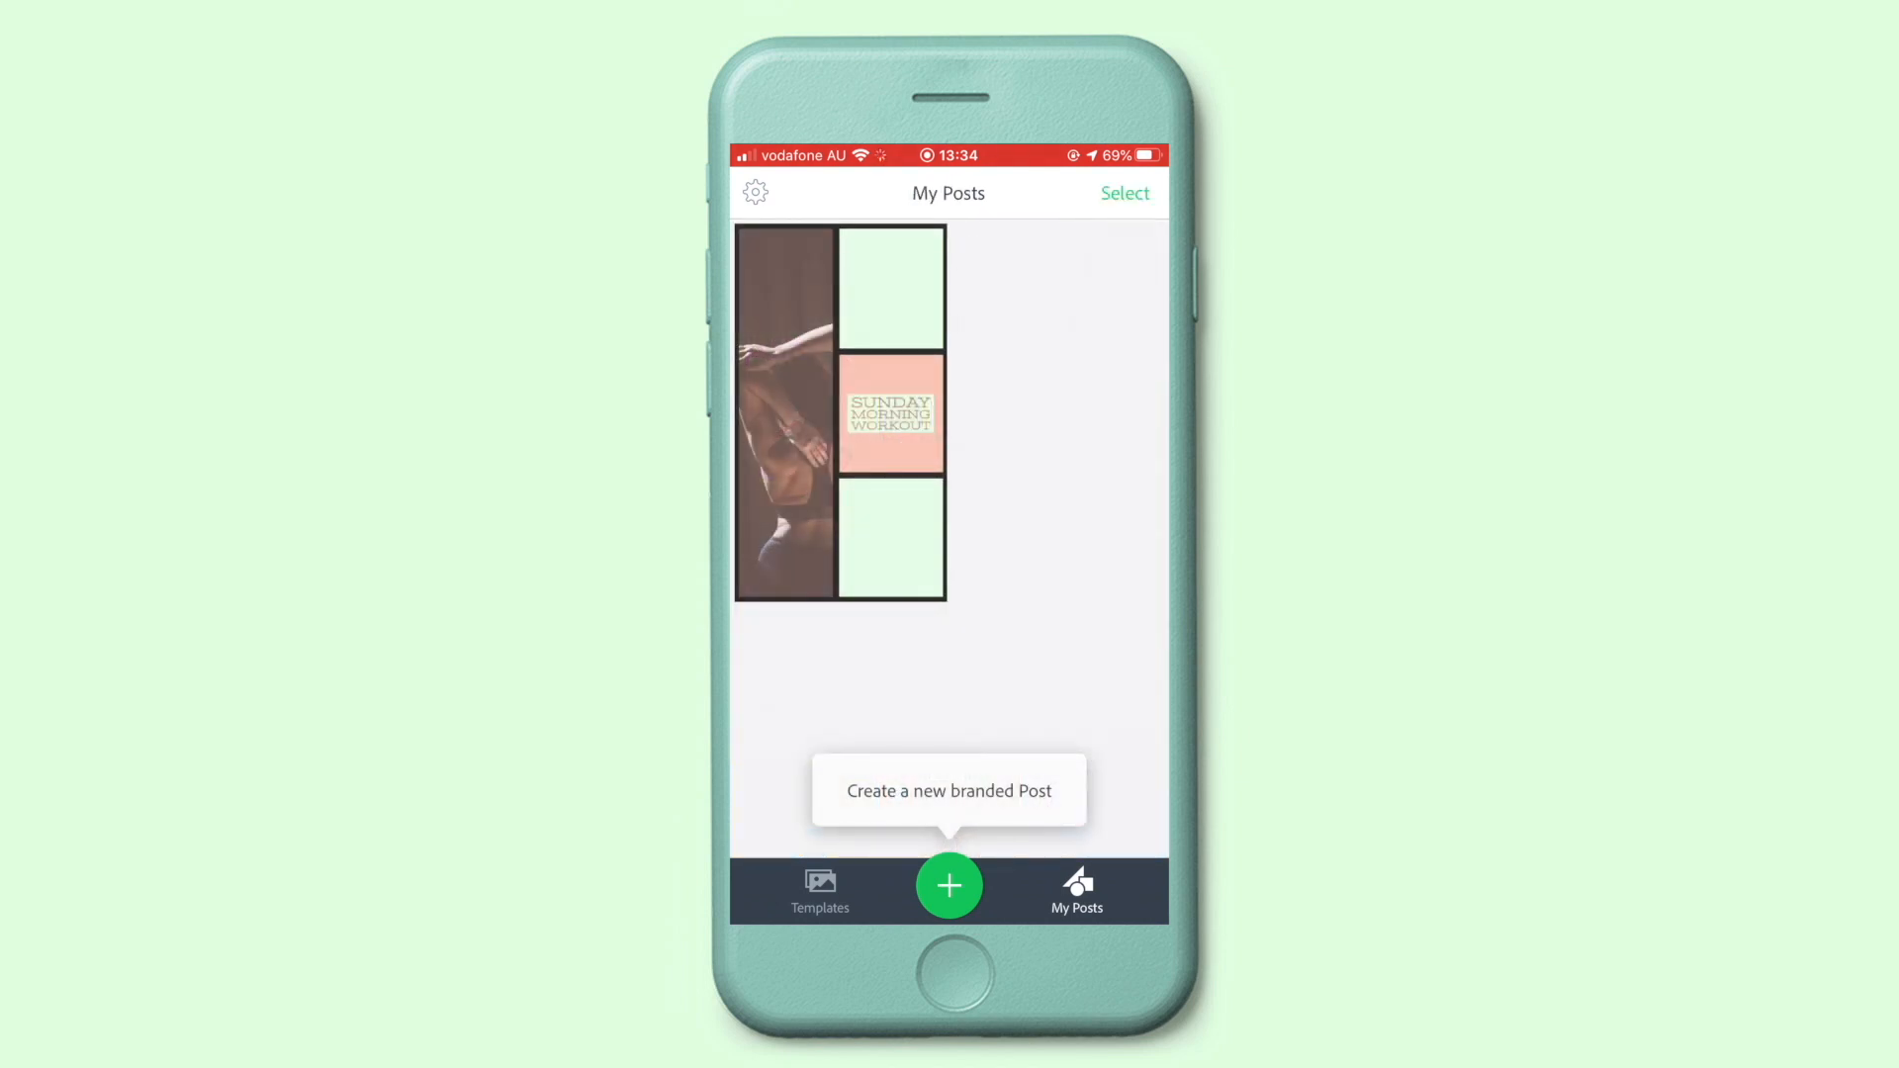
left_click(840, 412)
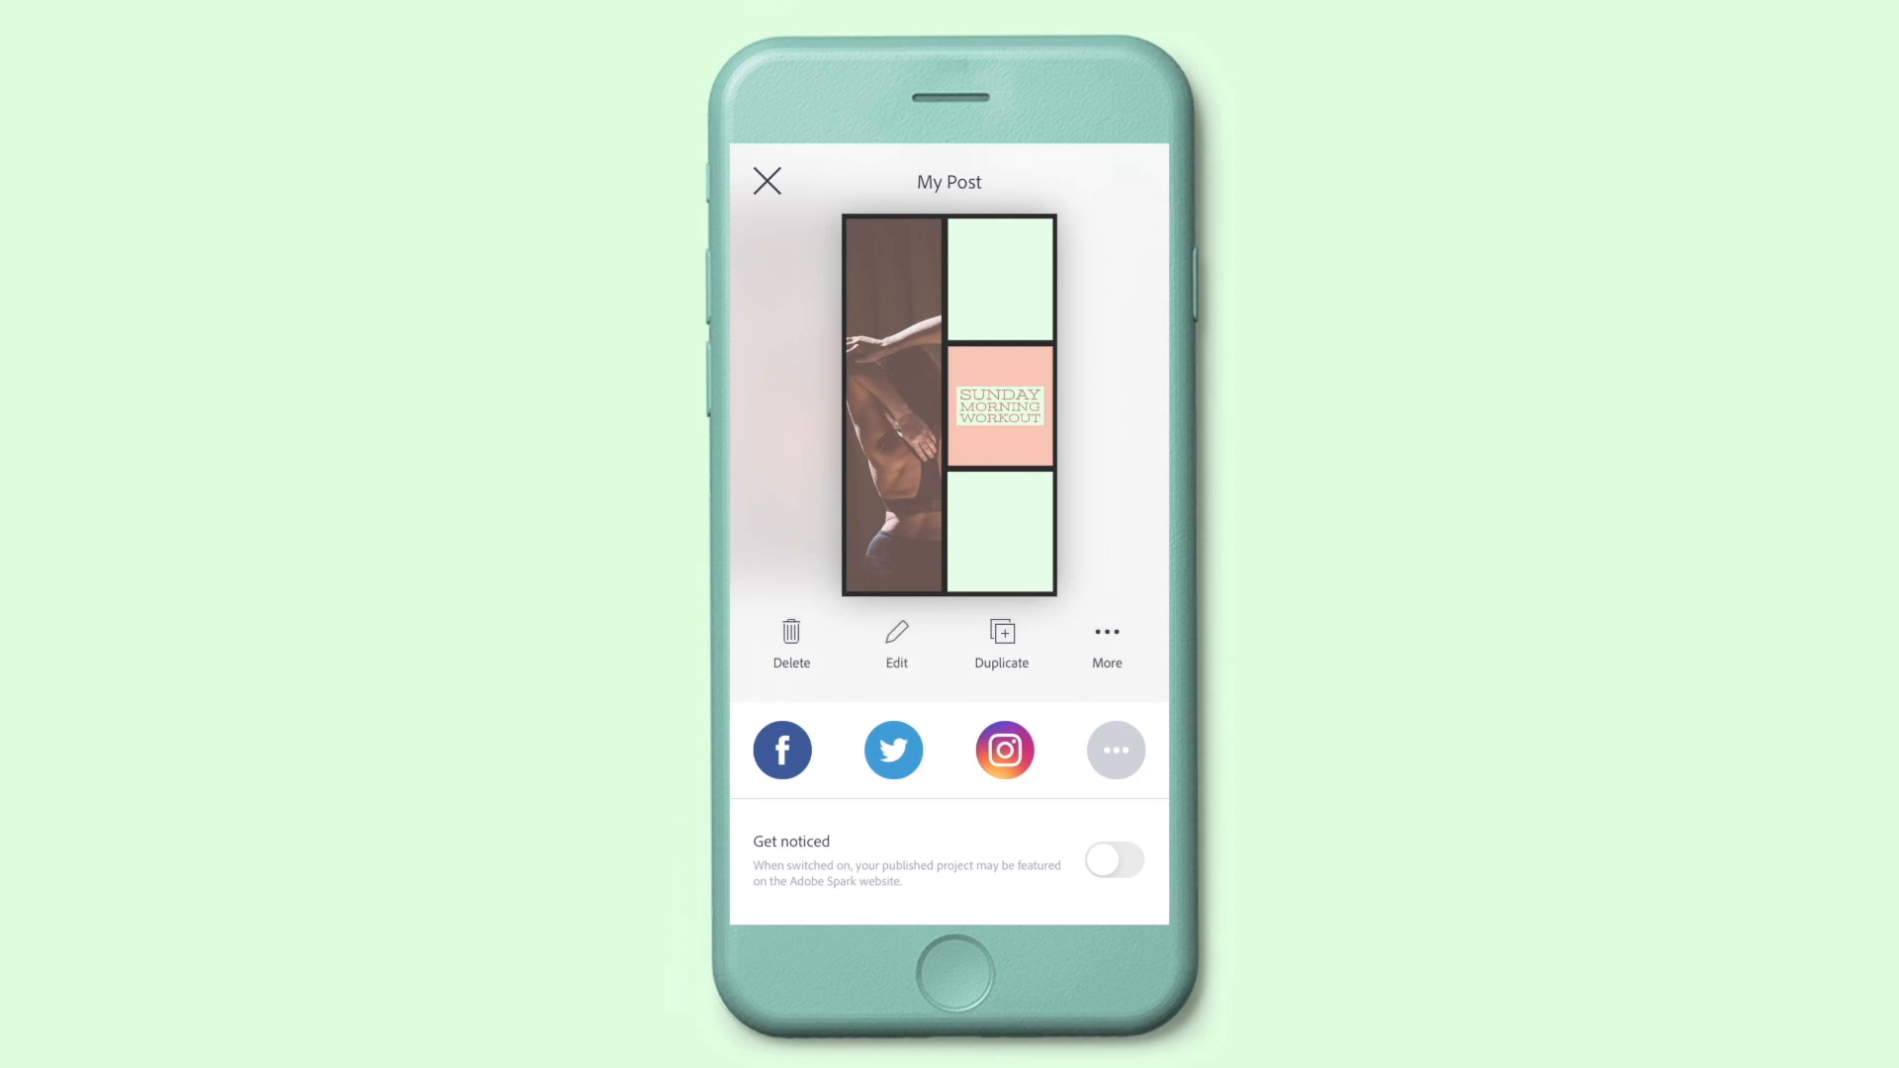
left_click(896, 643)
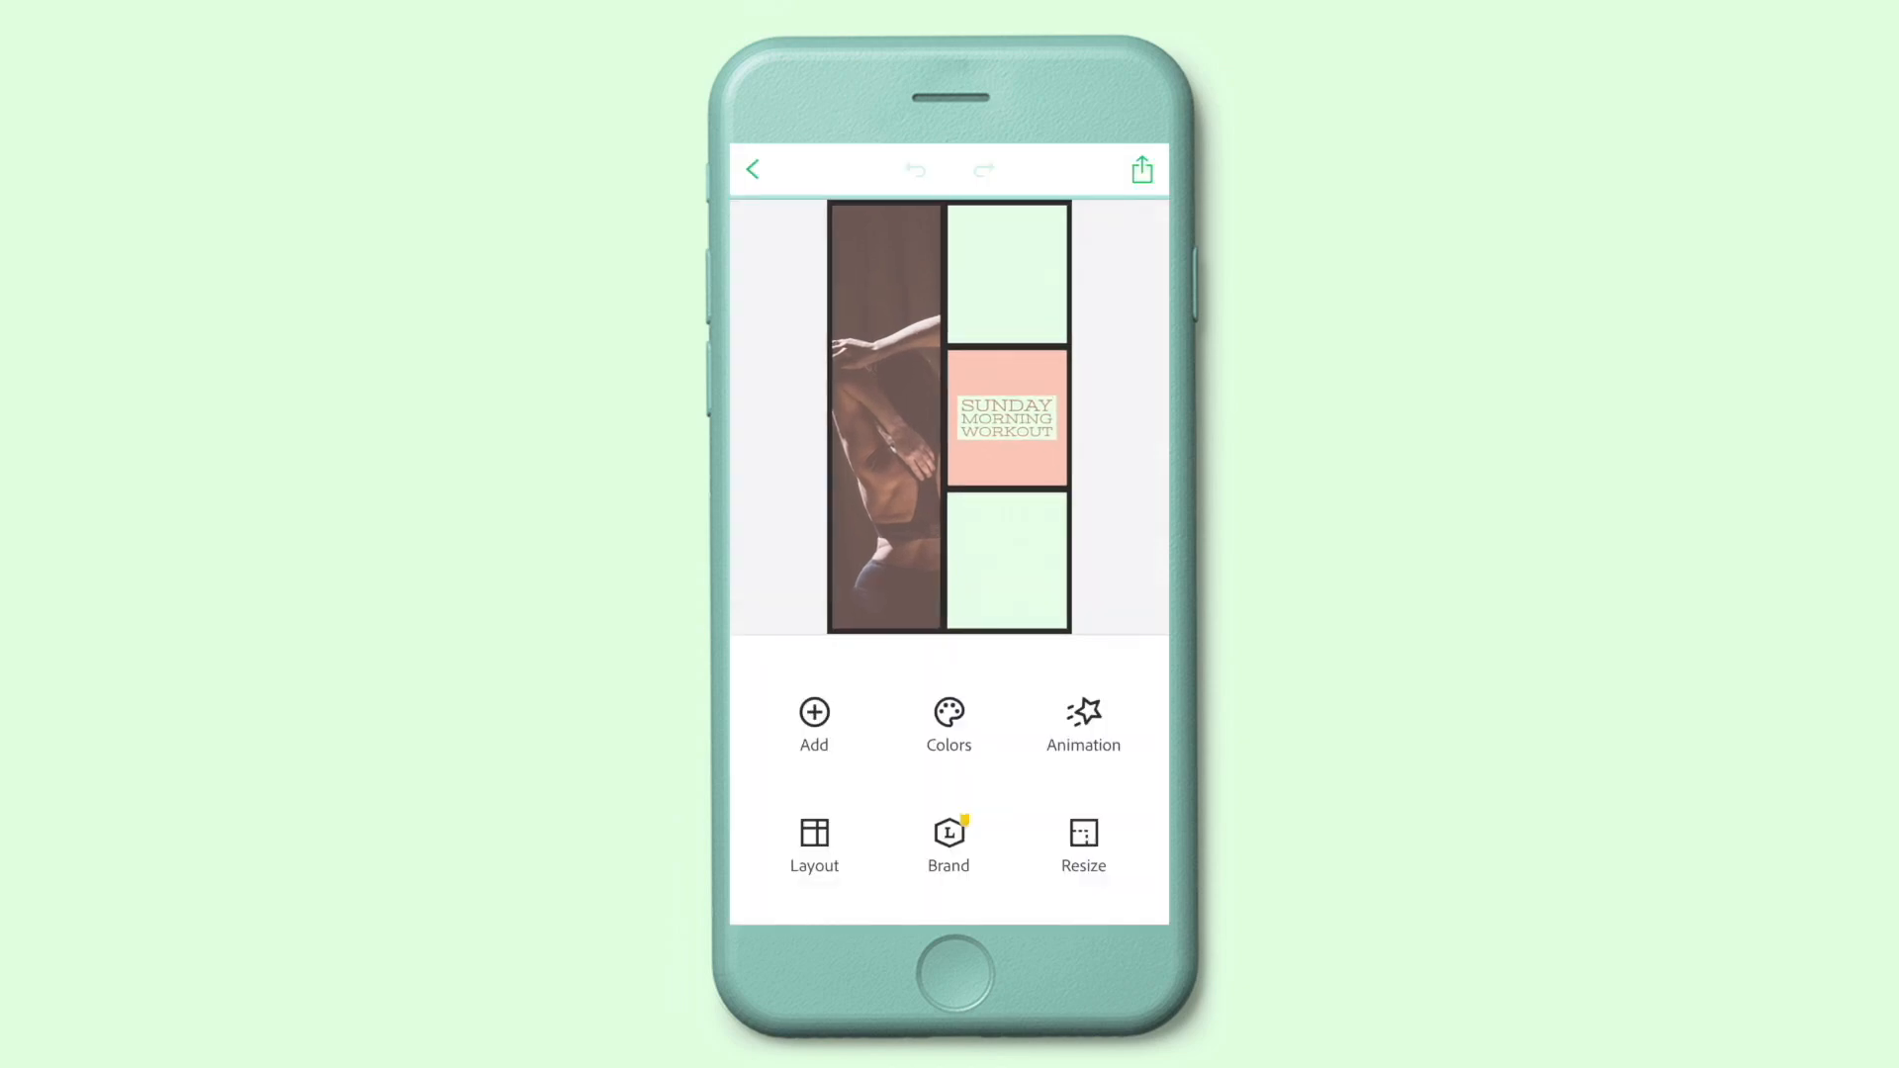
Apply the second Text - Flicker animation to the Sunday Morning Workout story.
left_click(1083, 724)
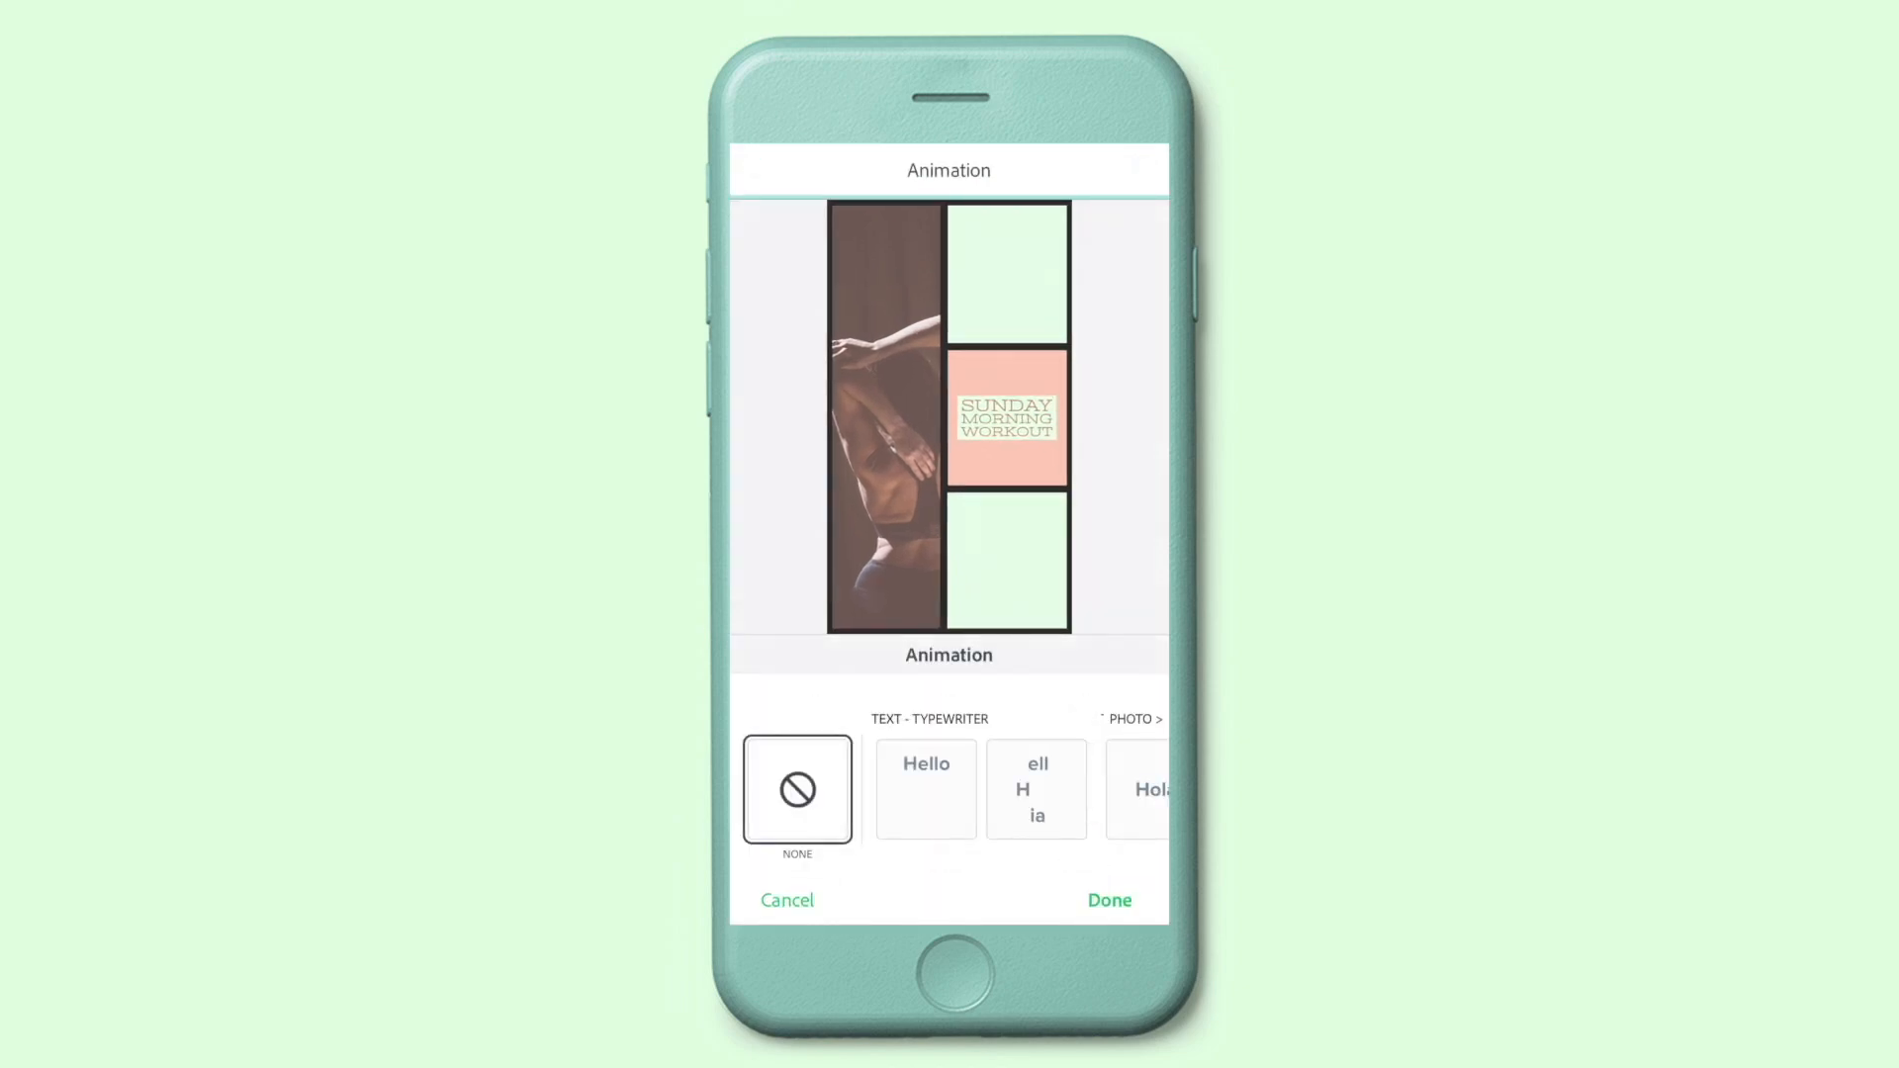
scroll(949, 789, "right", 6)
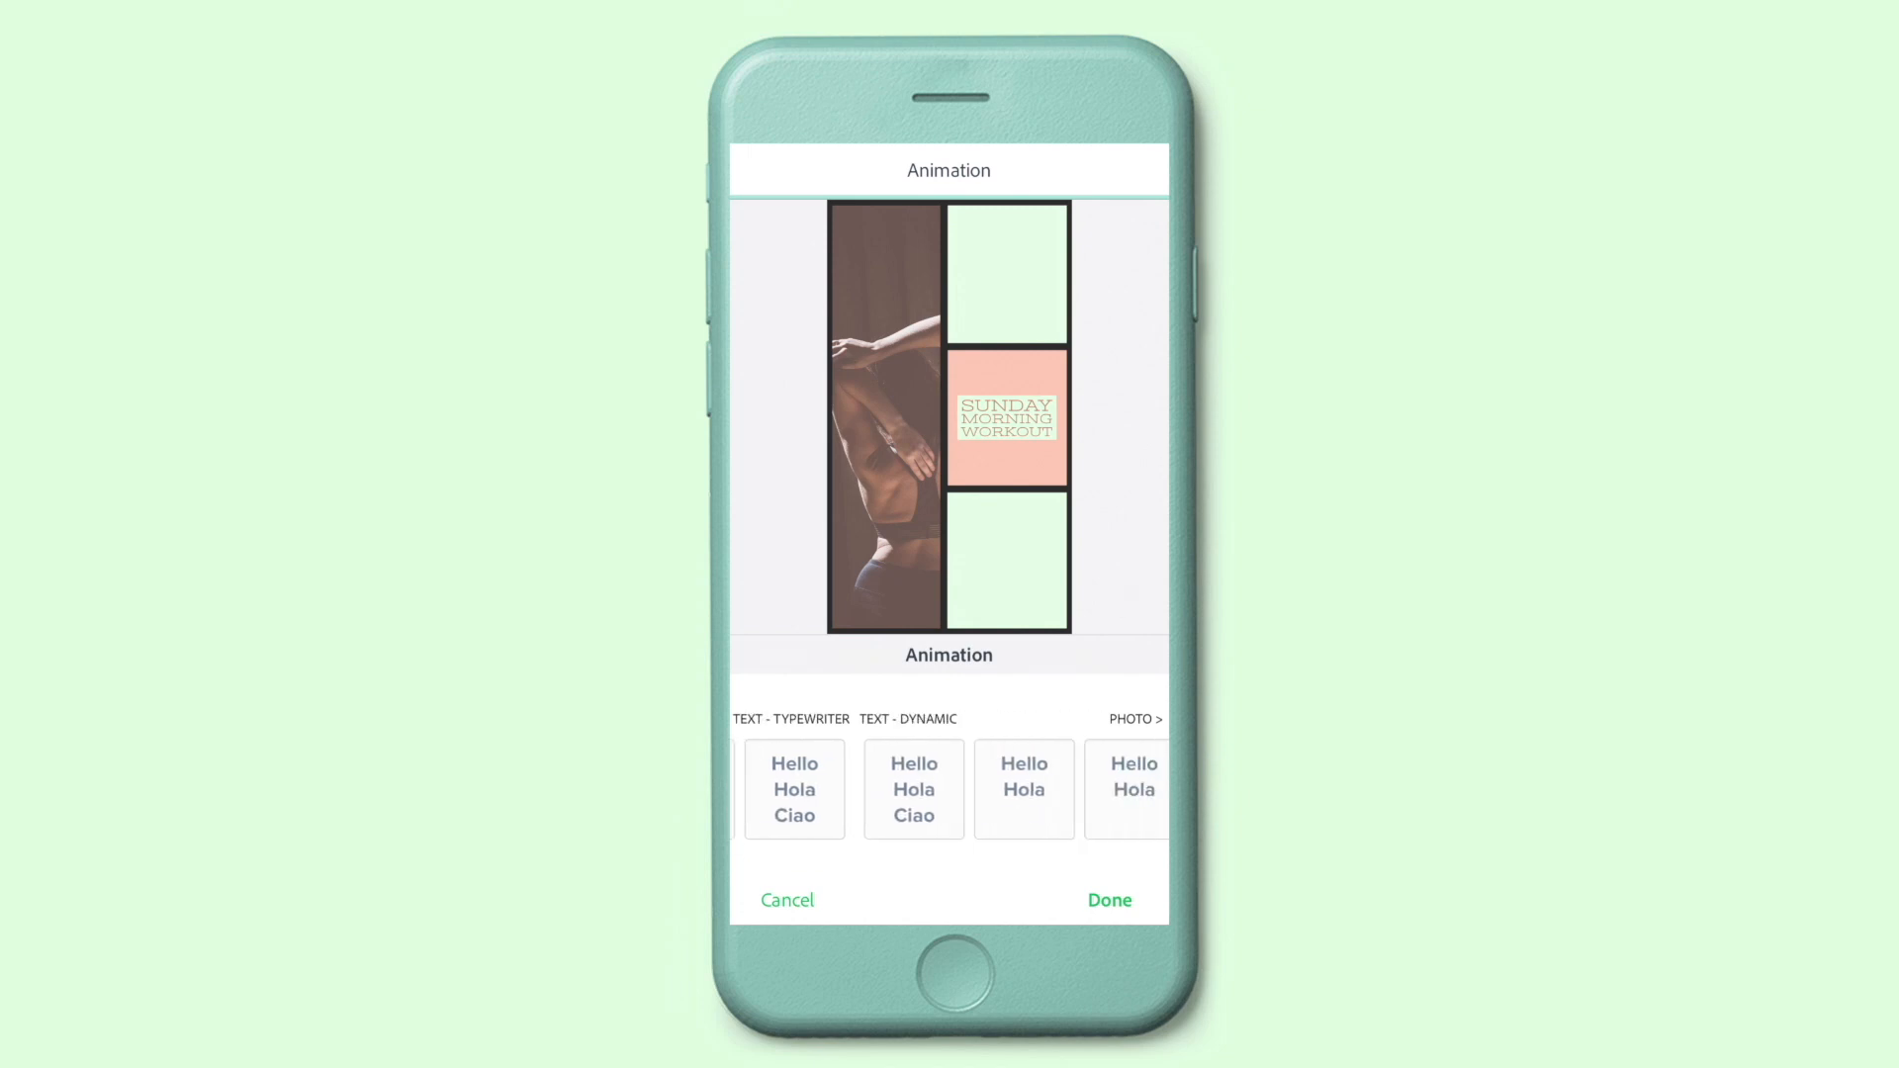
scroll(948, 789, "right", 2)
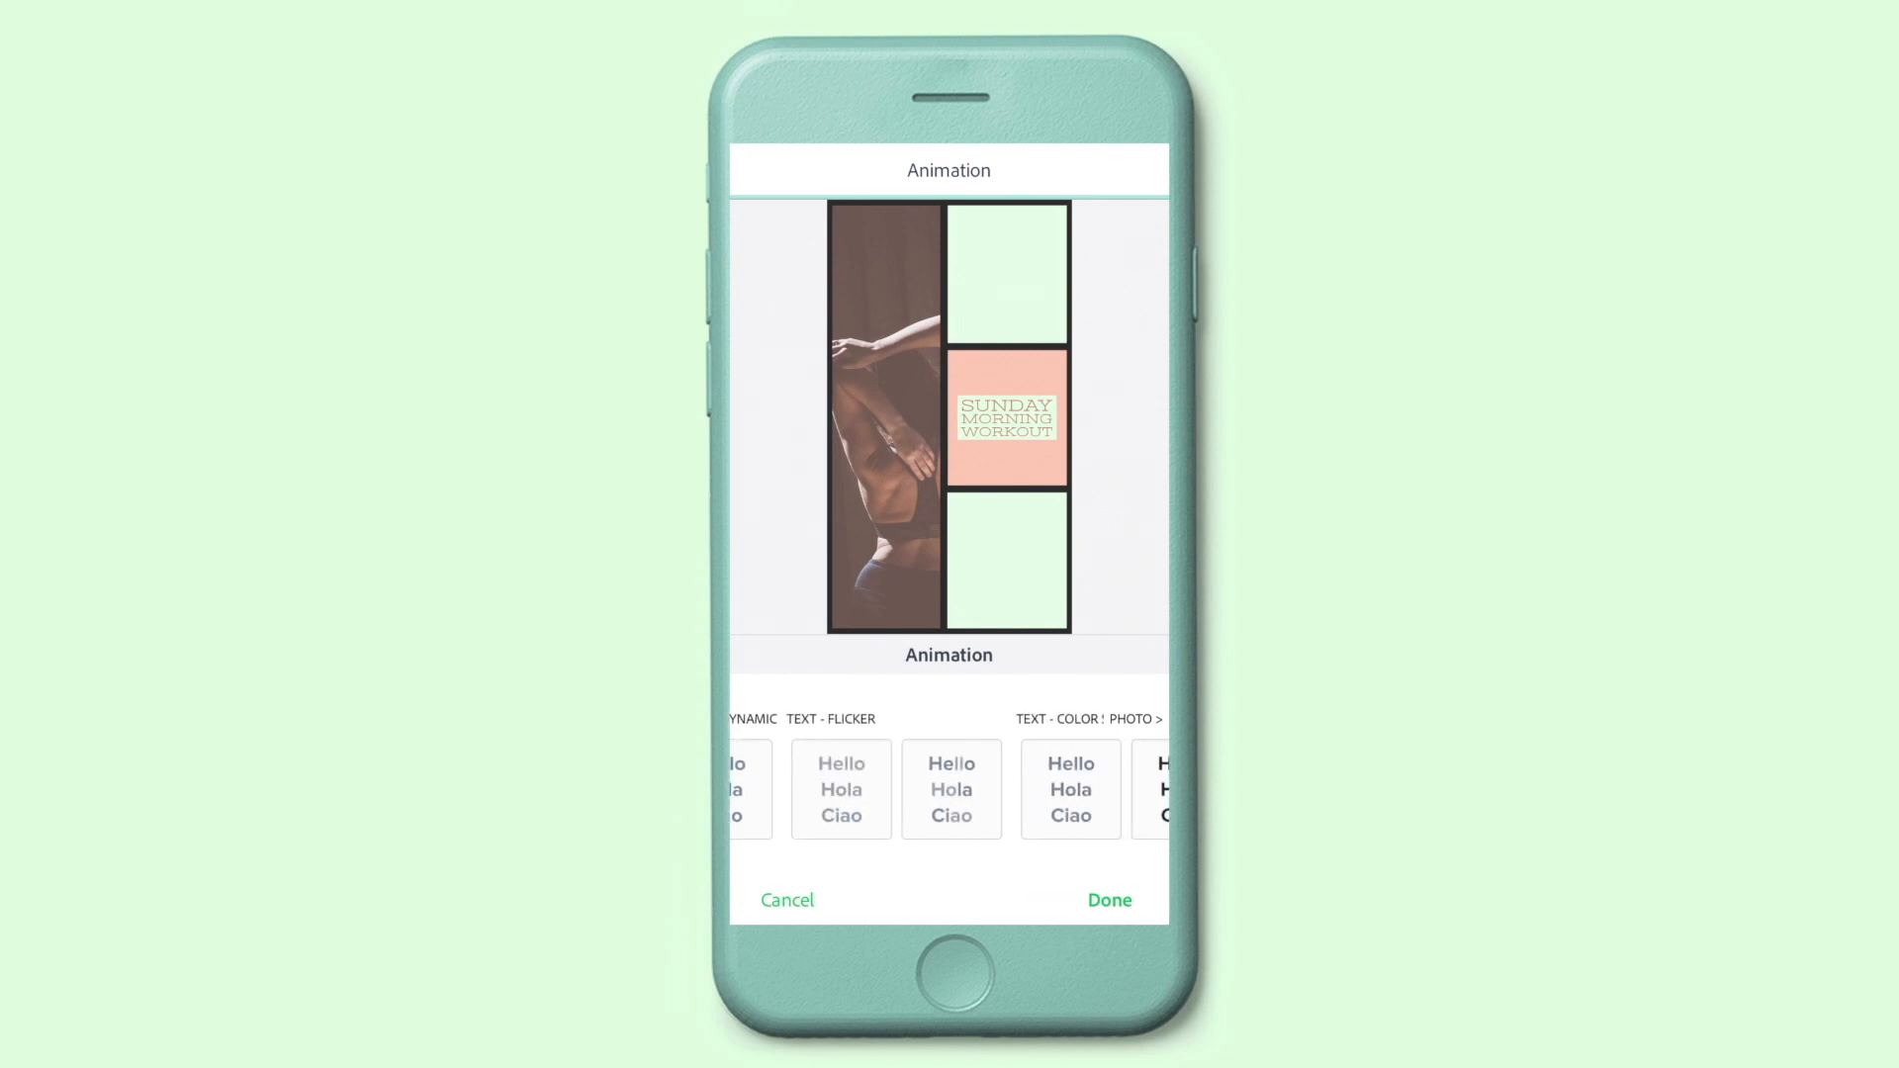
left_click(950, 790)
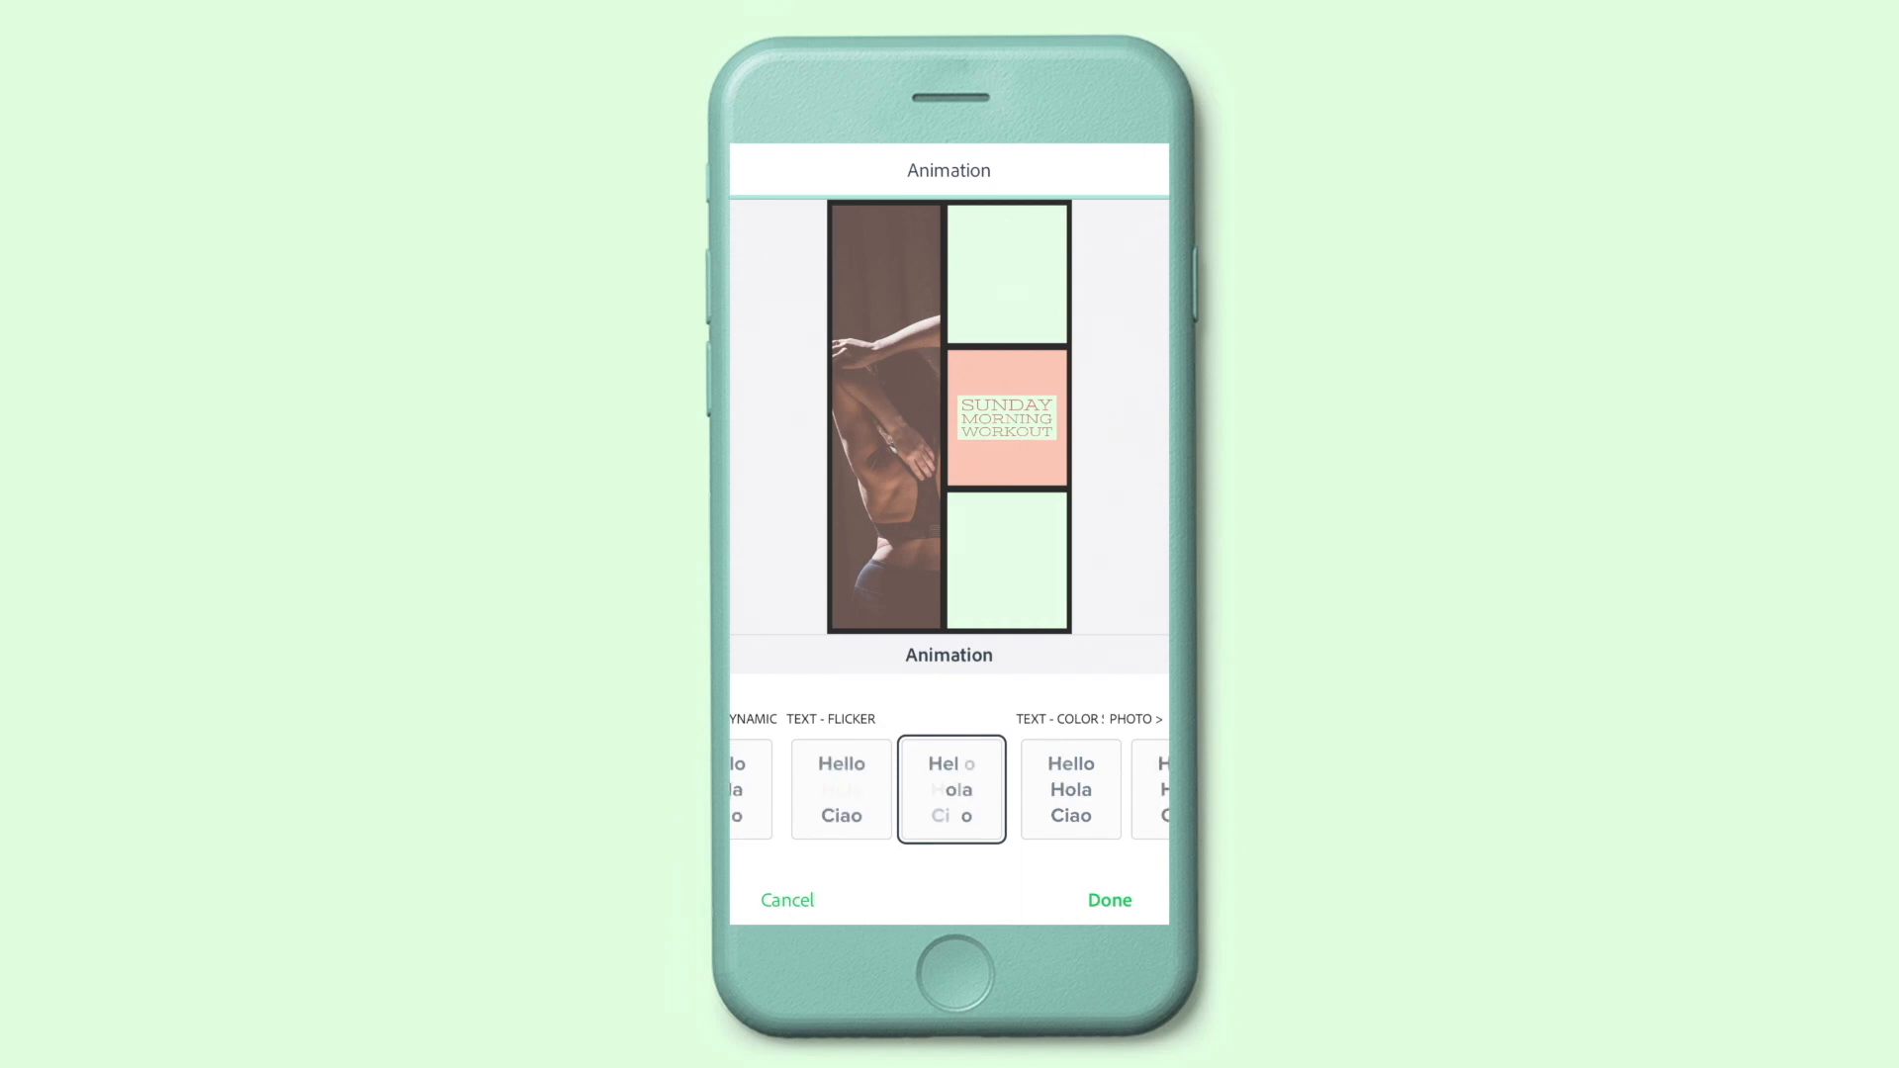
left_click(1108, 900)
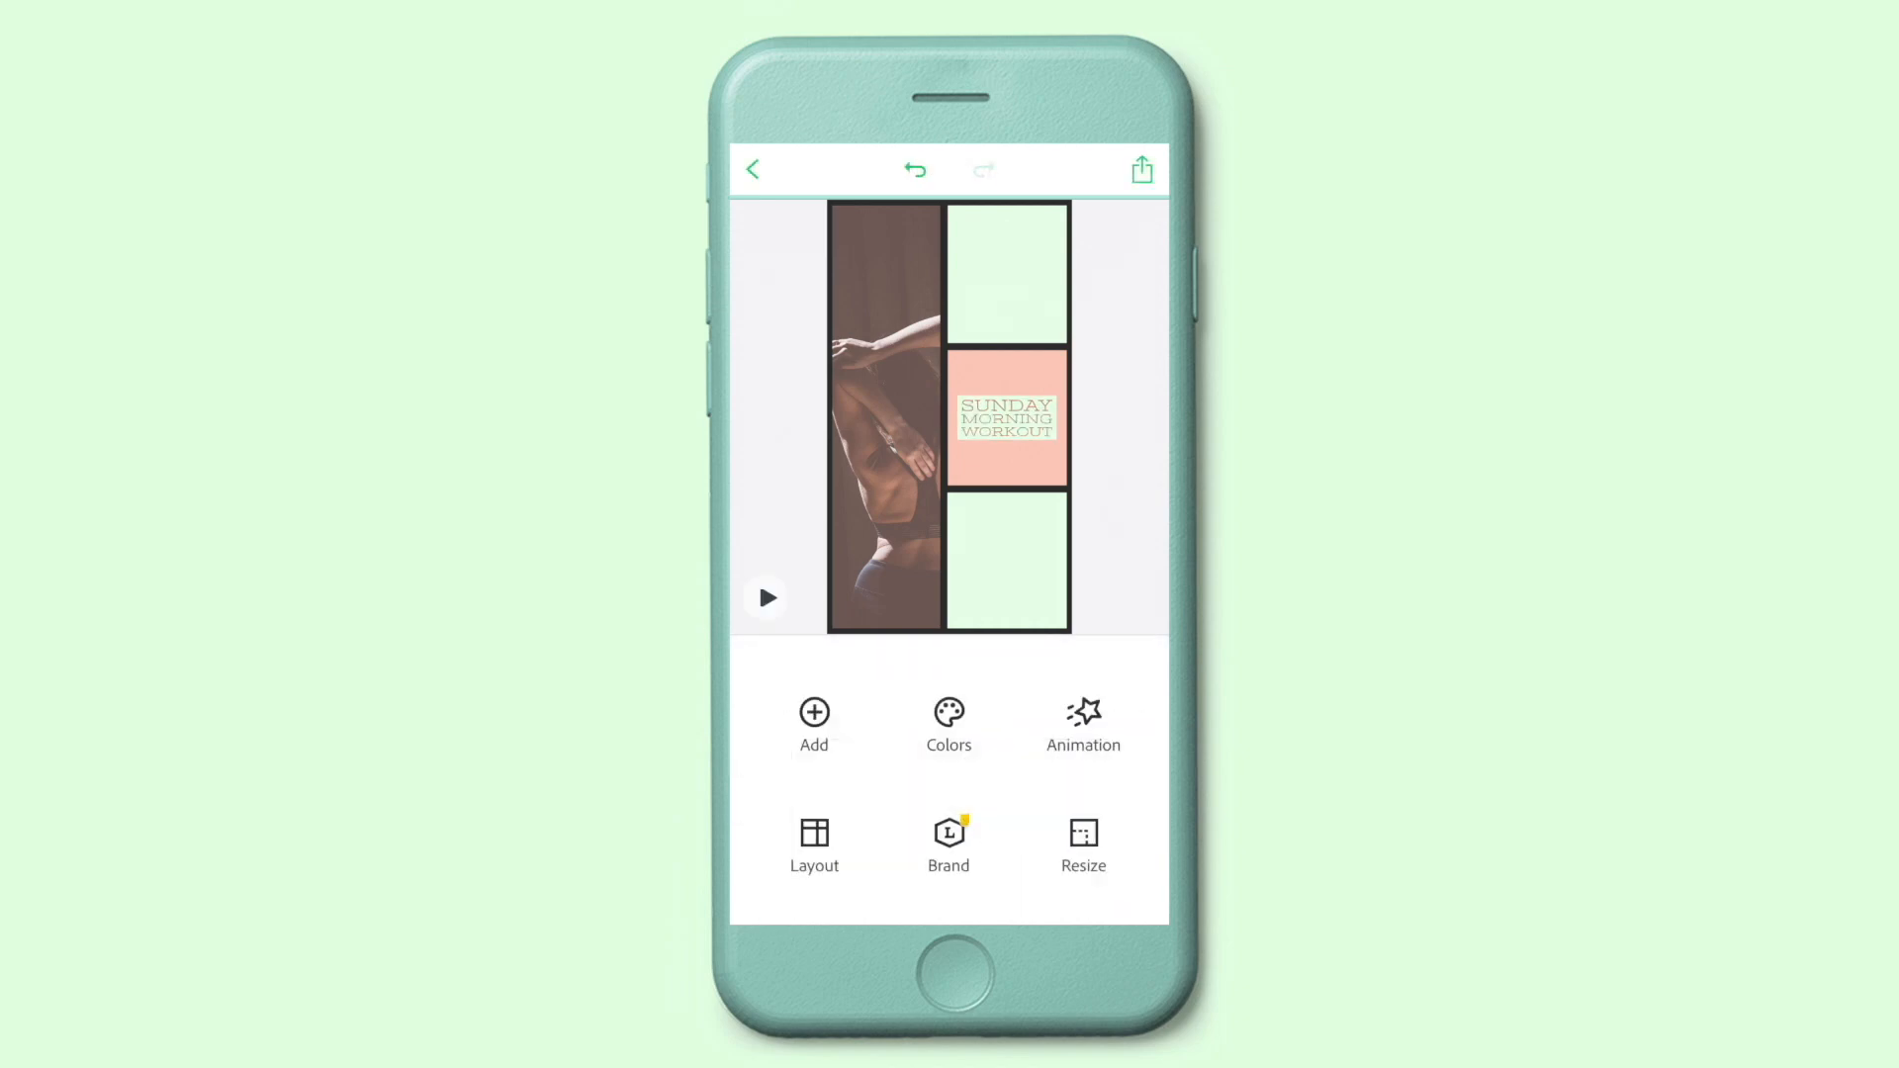
Search the GIPHY stickers for "Workout" to add to the post.
left_click(814, 717)
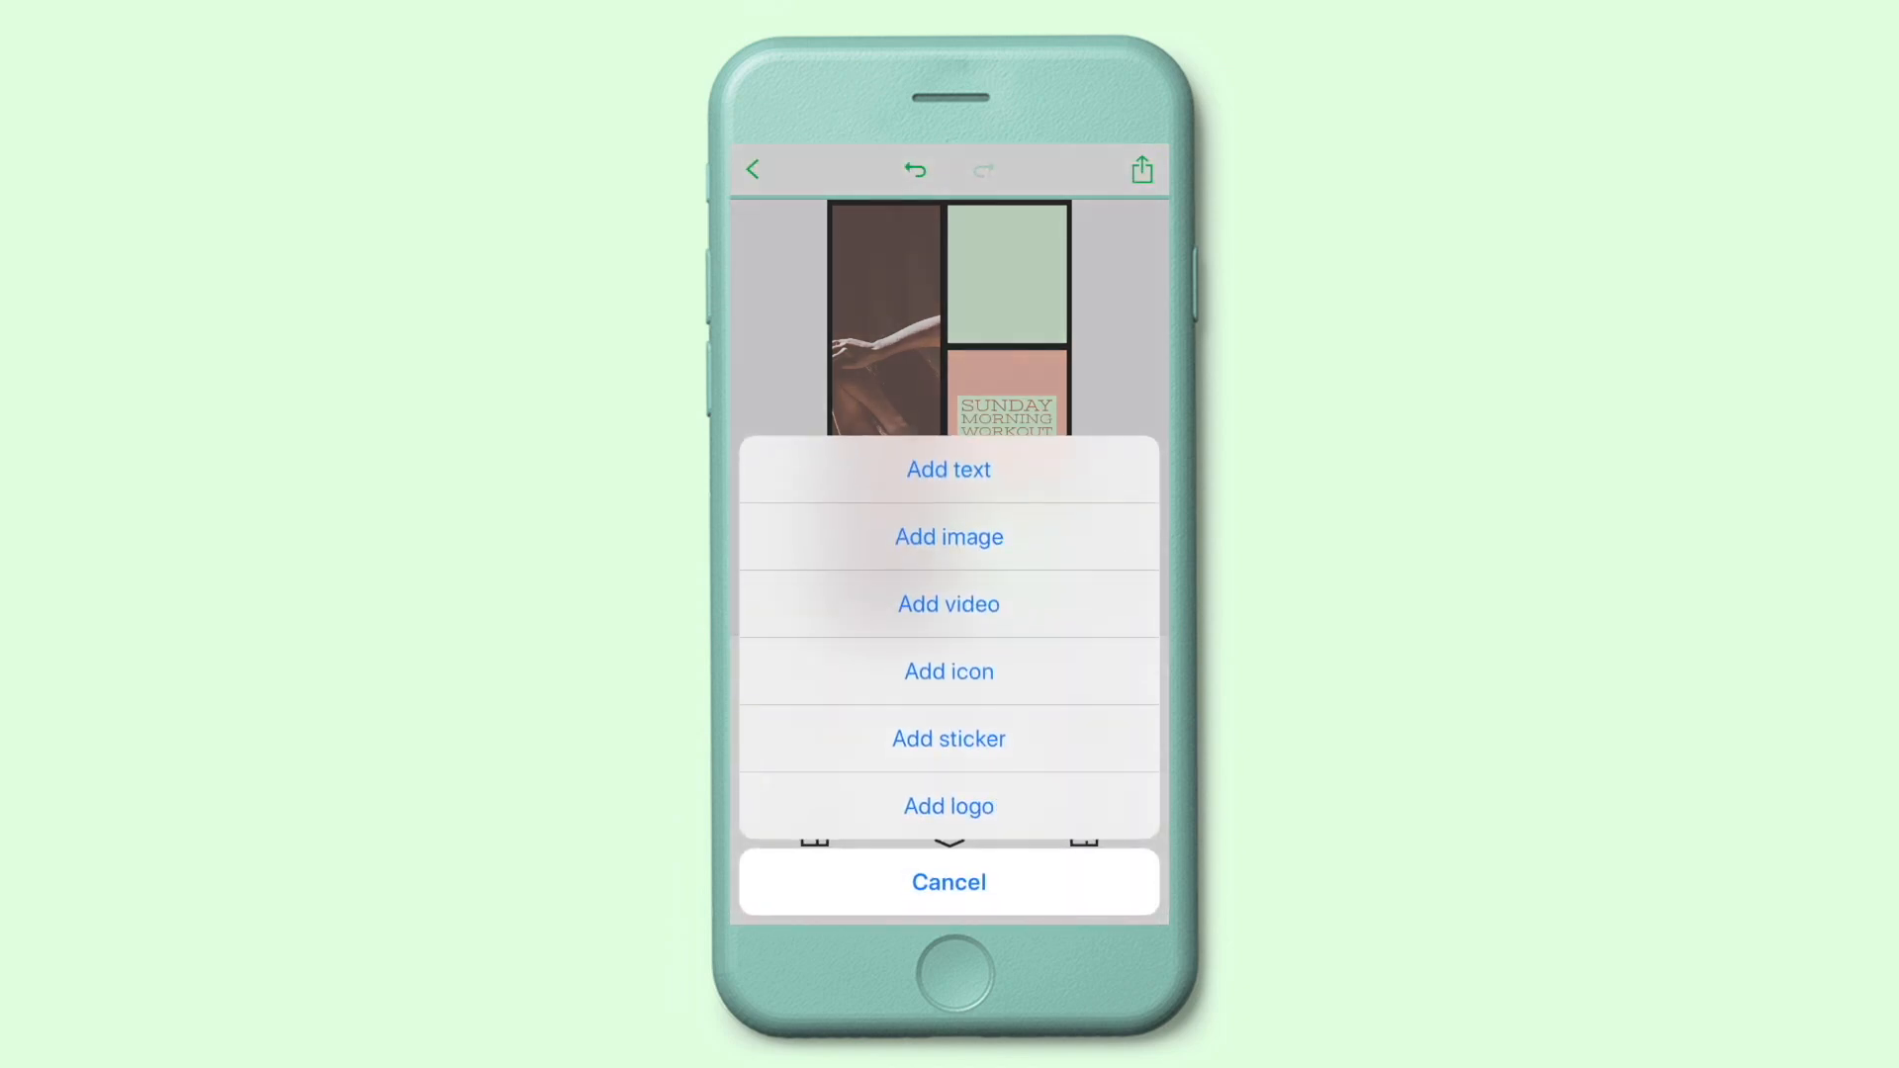
left_click(949, 739)
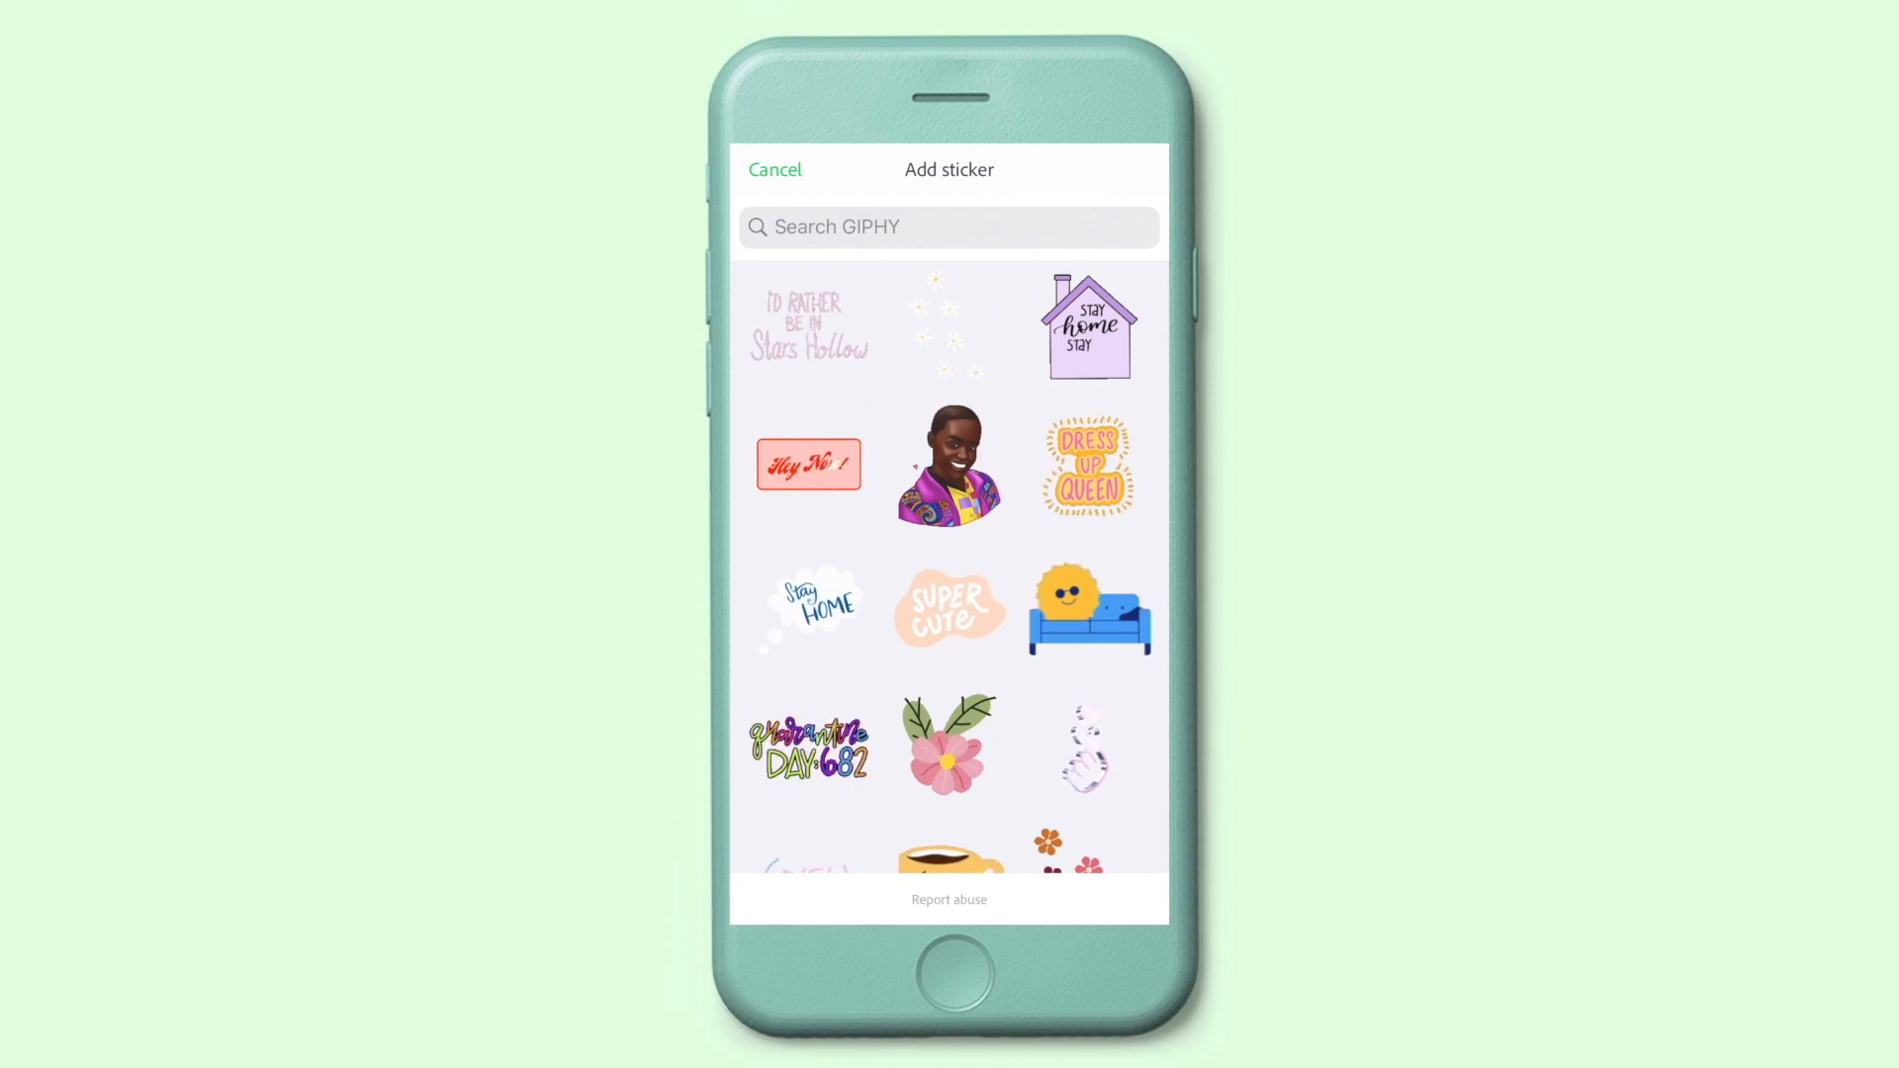
left_click(948, 226)
type("Workou")
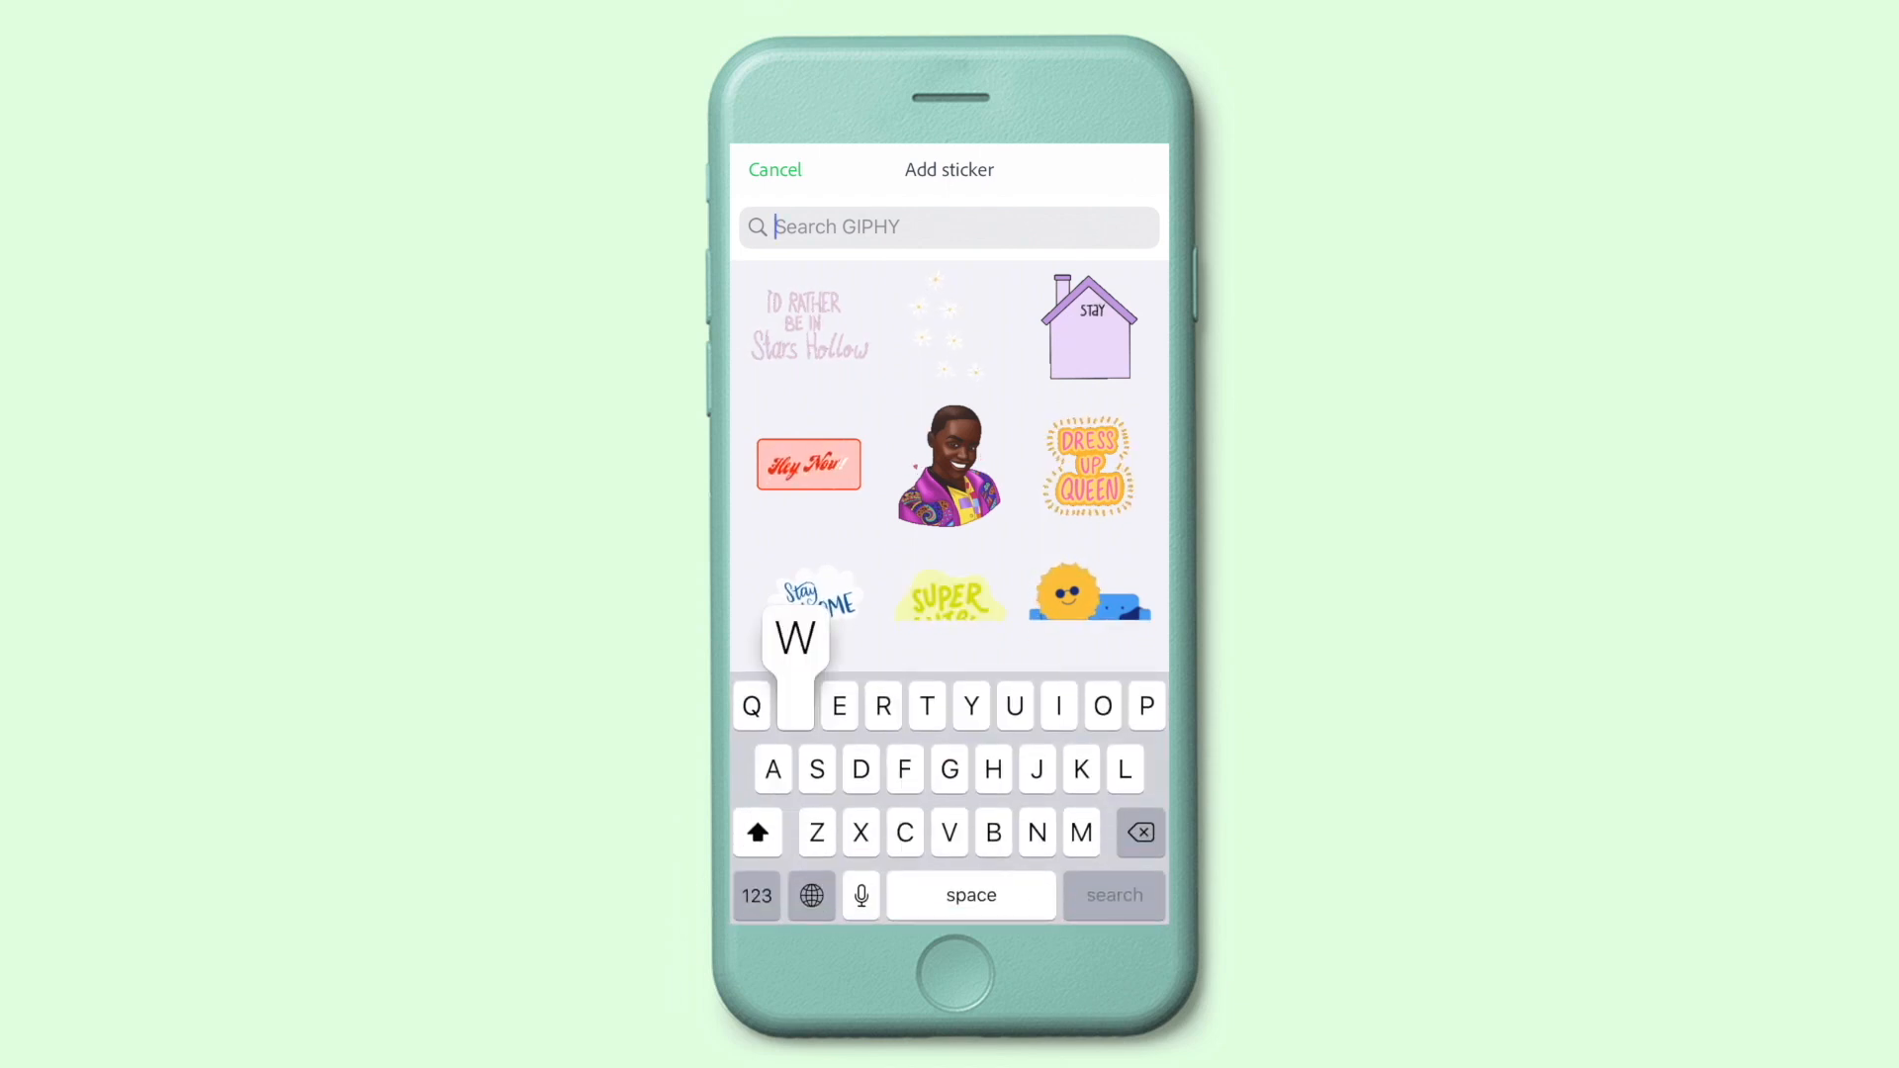
type("t")
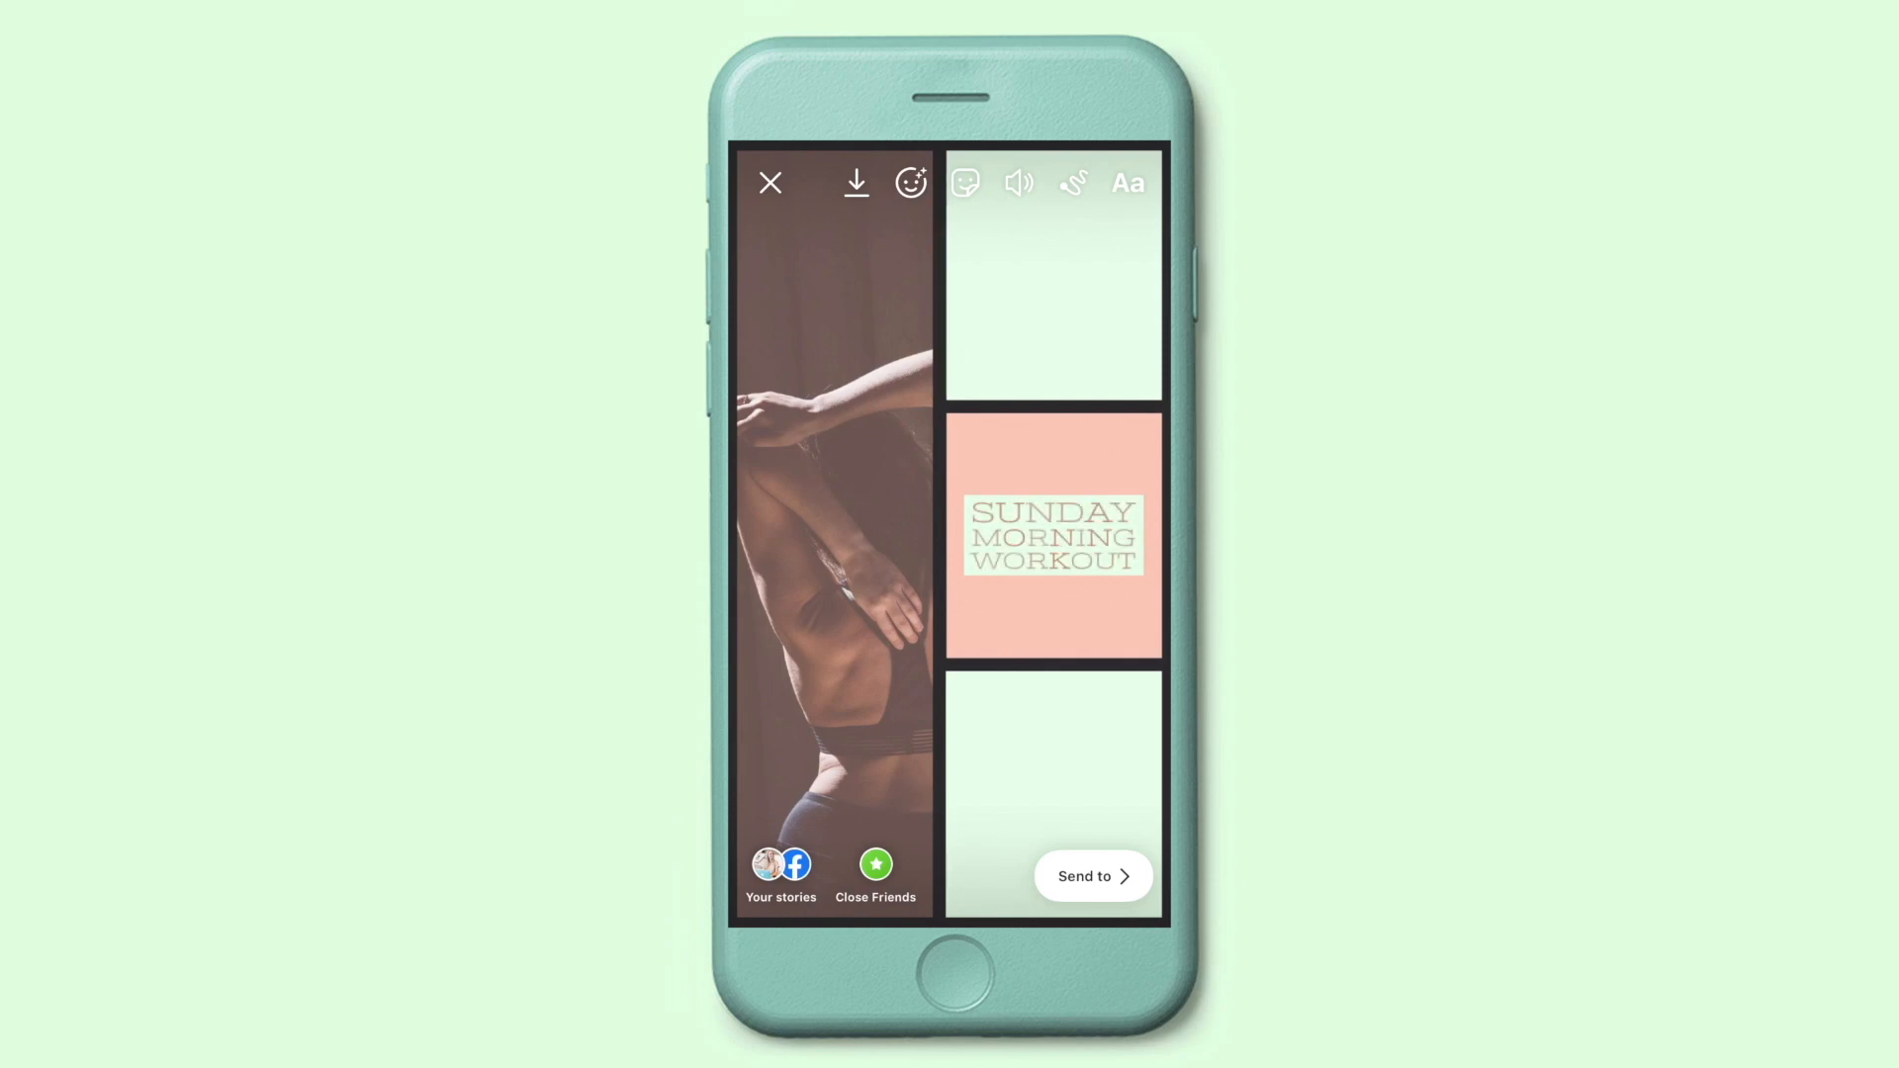
In the Instagram story, add the exercise-bike GIF from a "workout" search and place it in the upper green block's lower left corner.
left_click(961, 182)
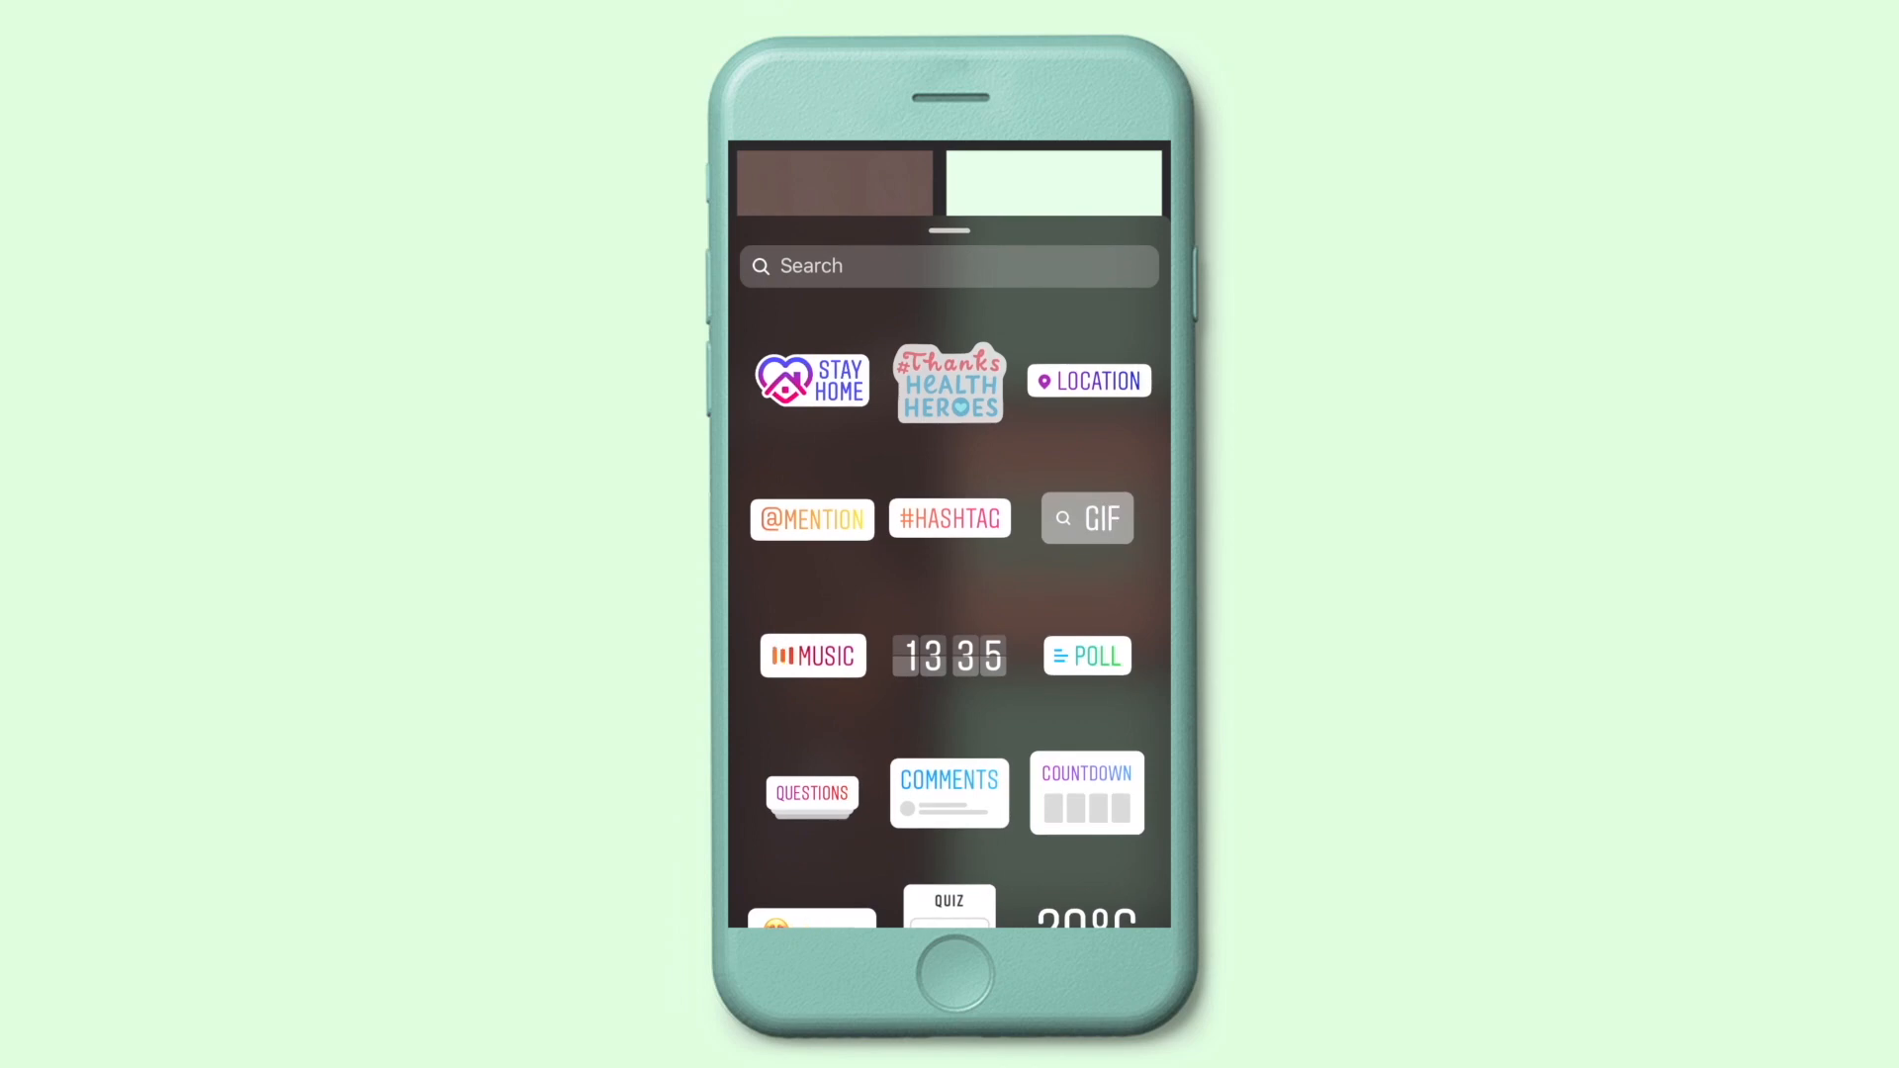
left_click(1087, 518)
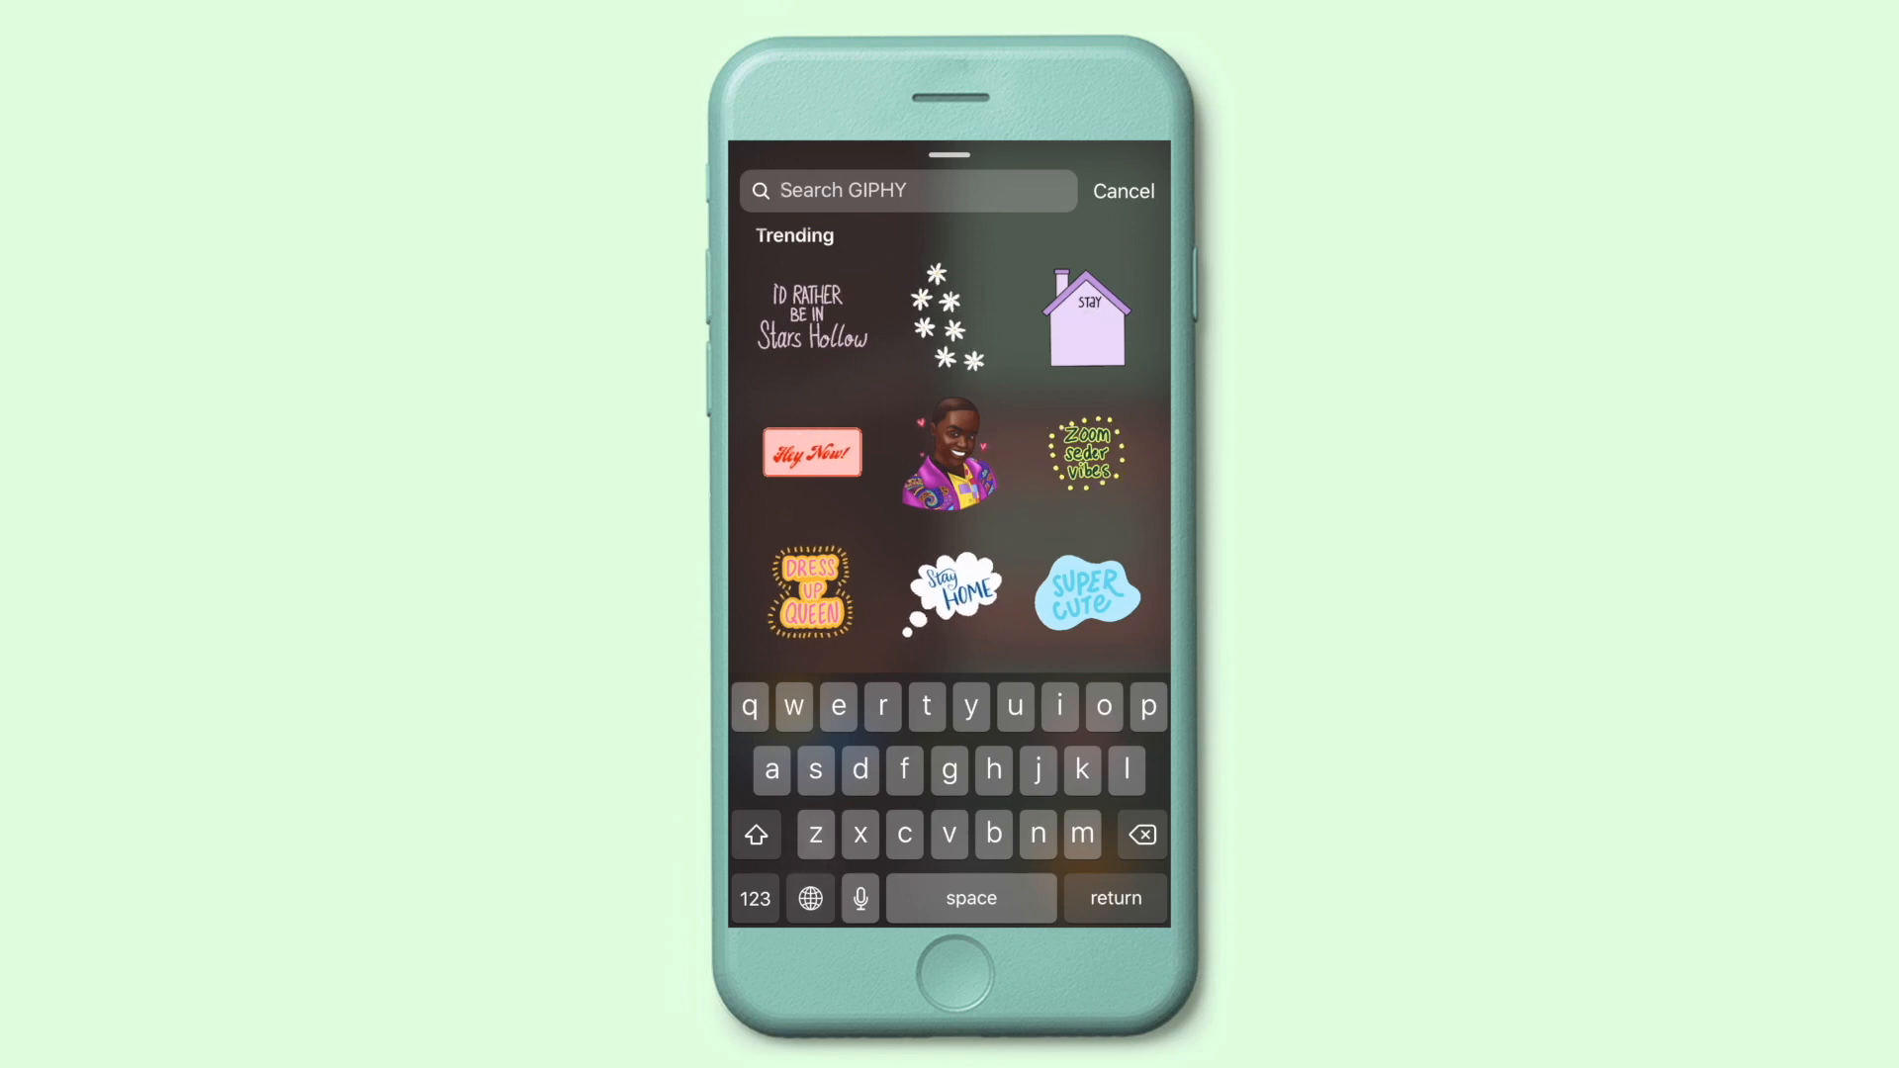
type("workout")
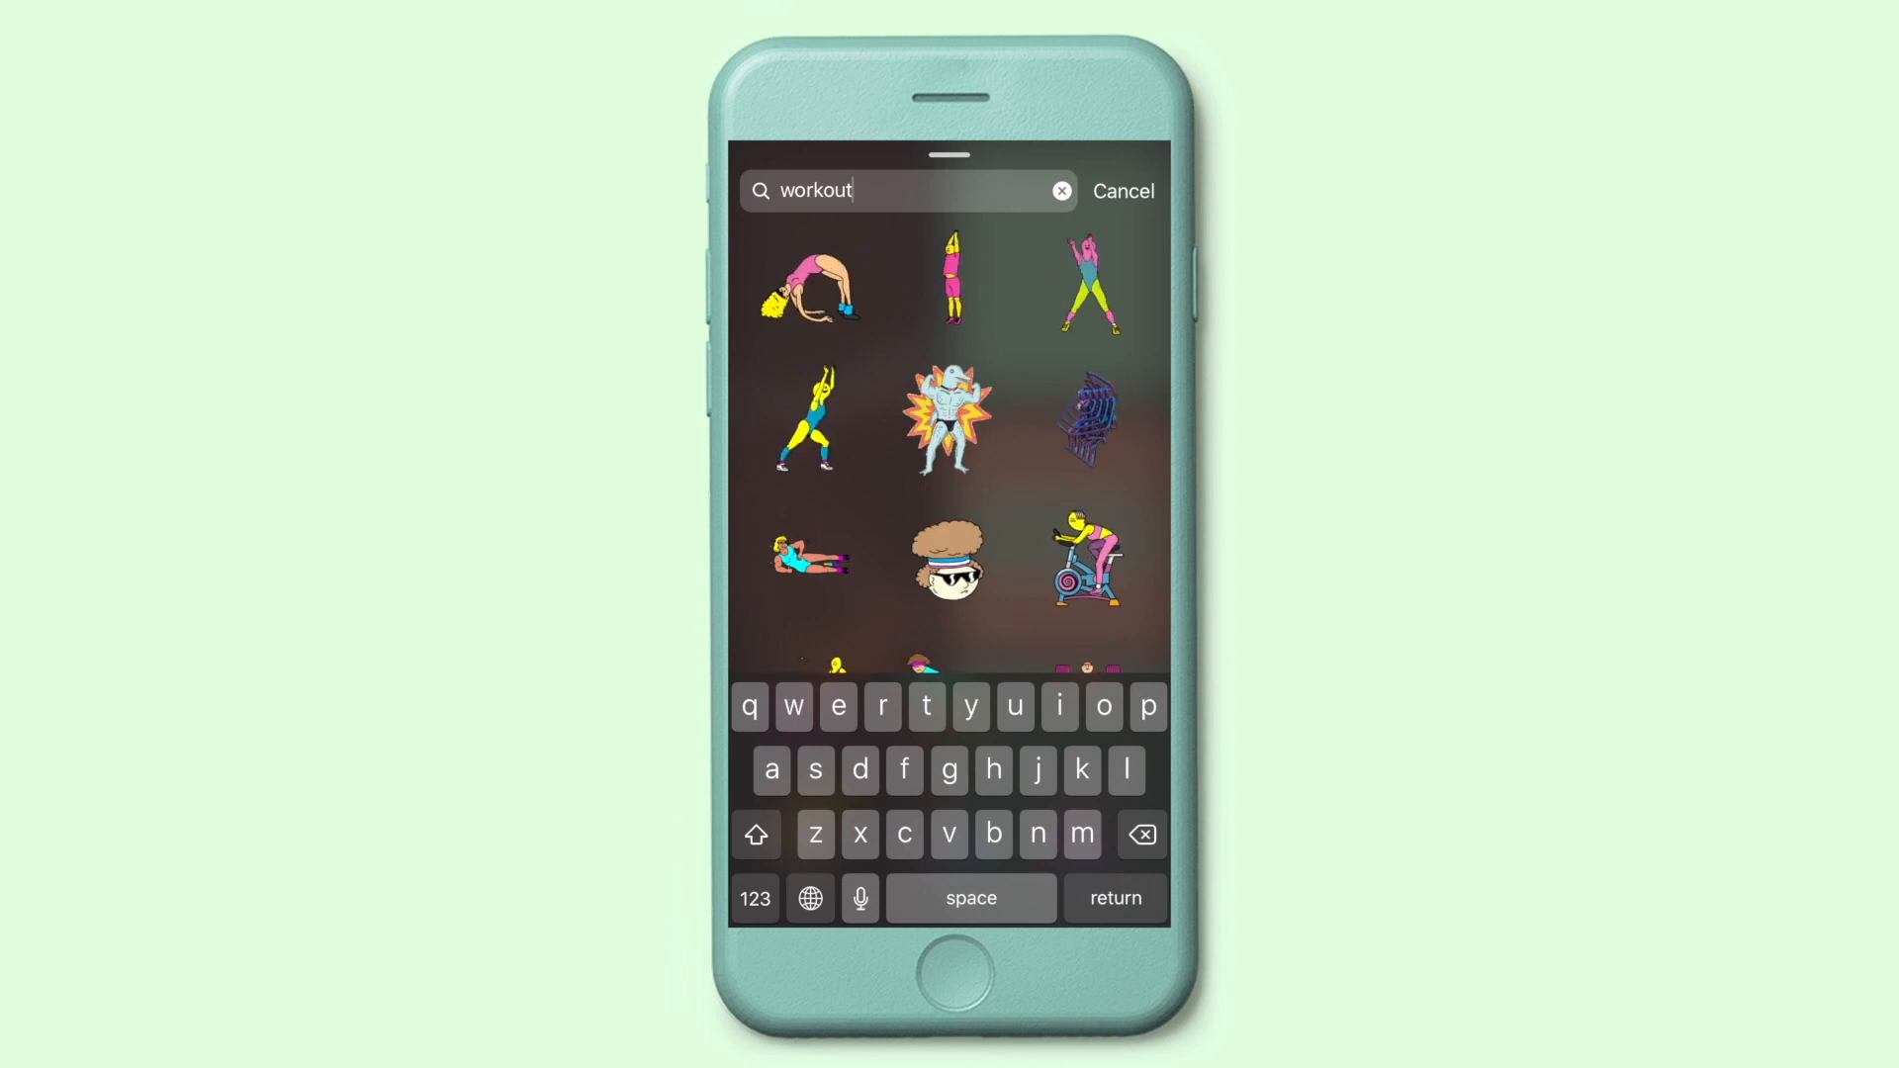
left_click(1088, 605)
left_click_drag(949, 534, 990, 352)
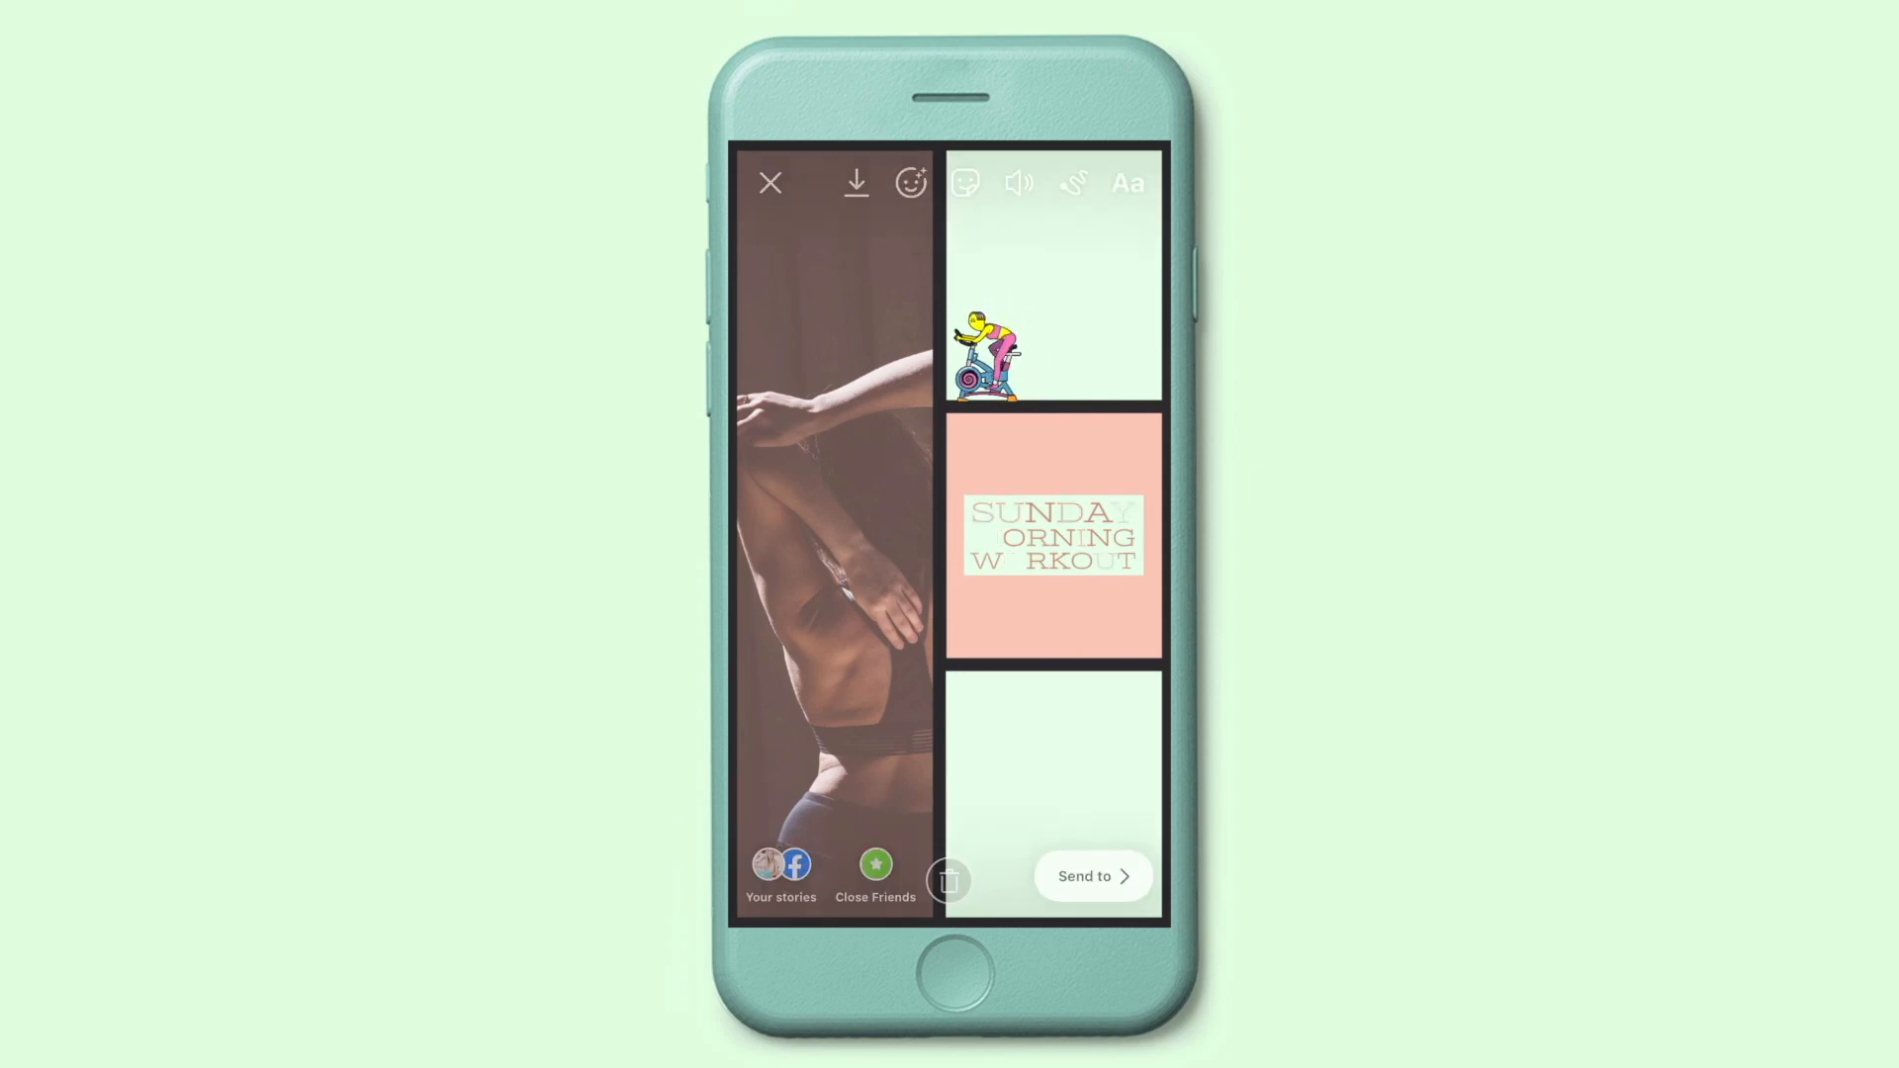
Place the GIF of the figure in green leggings in the lower green block and the pink-clad exerciser on top of the title.
left_click(958, 186)
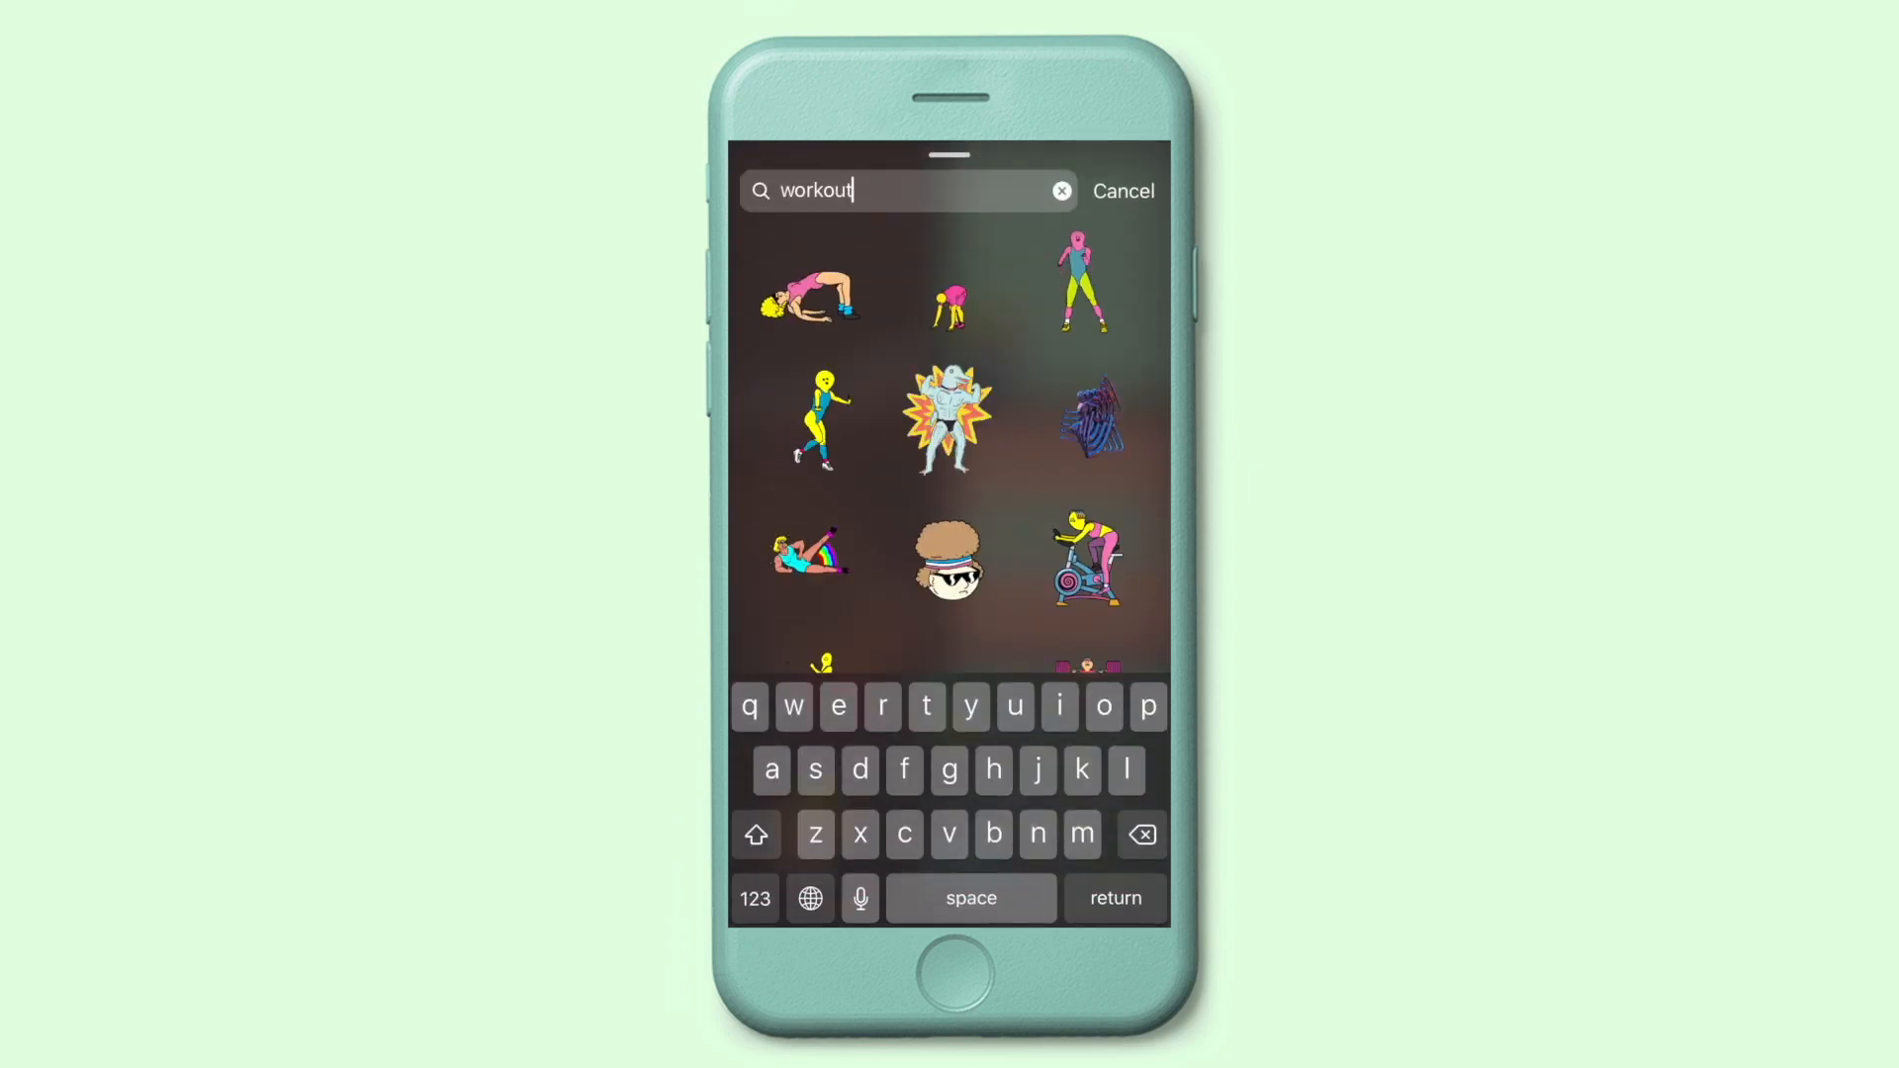
left_click(1083, 282)
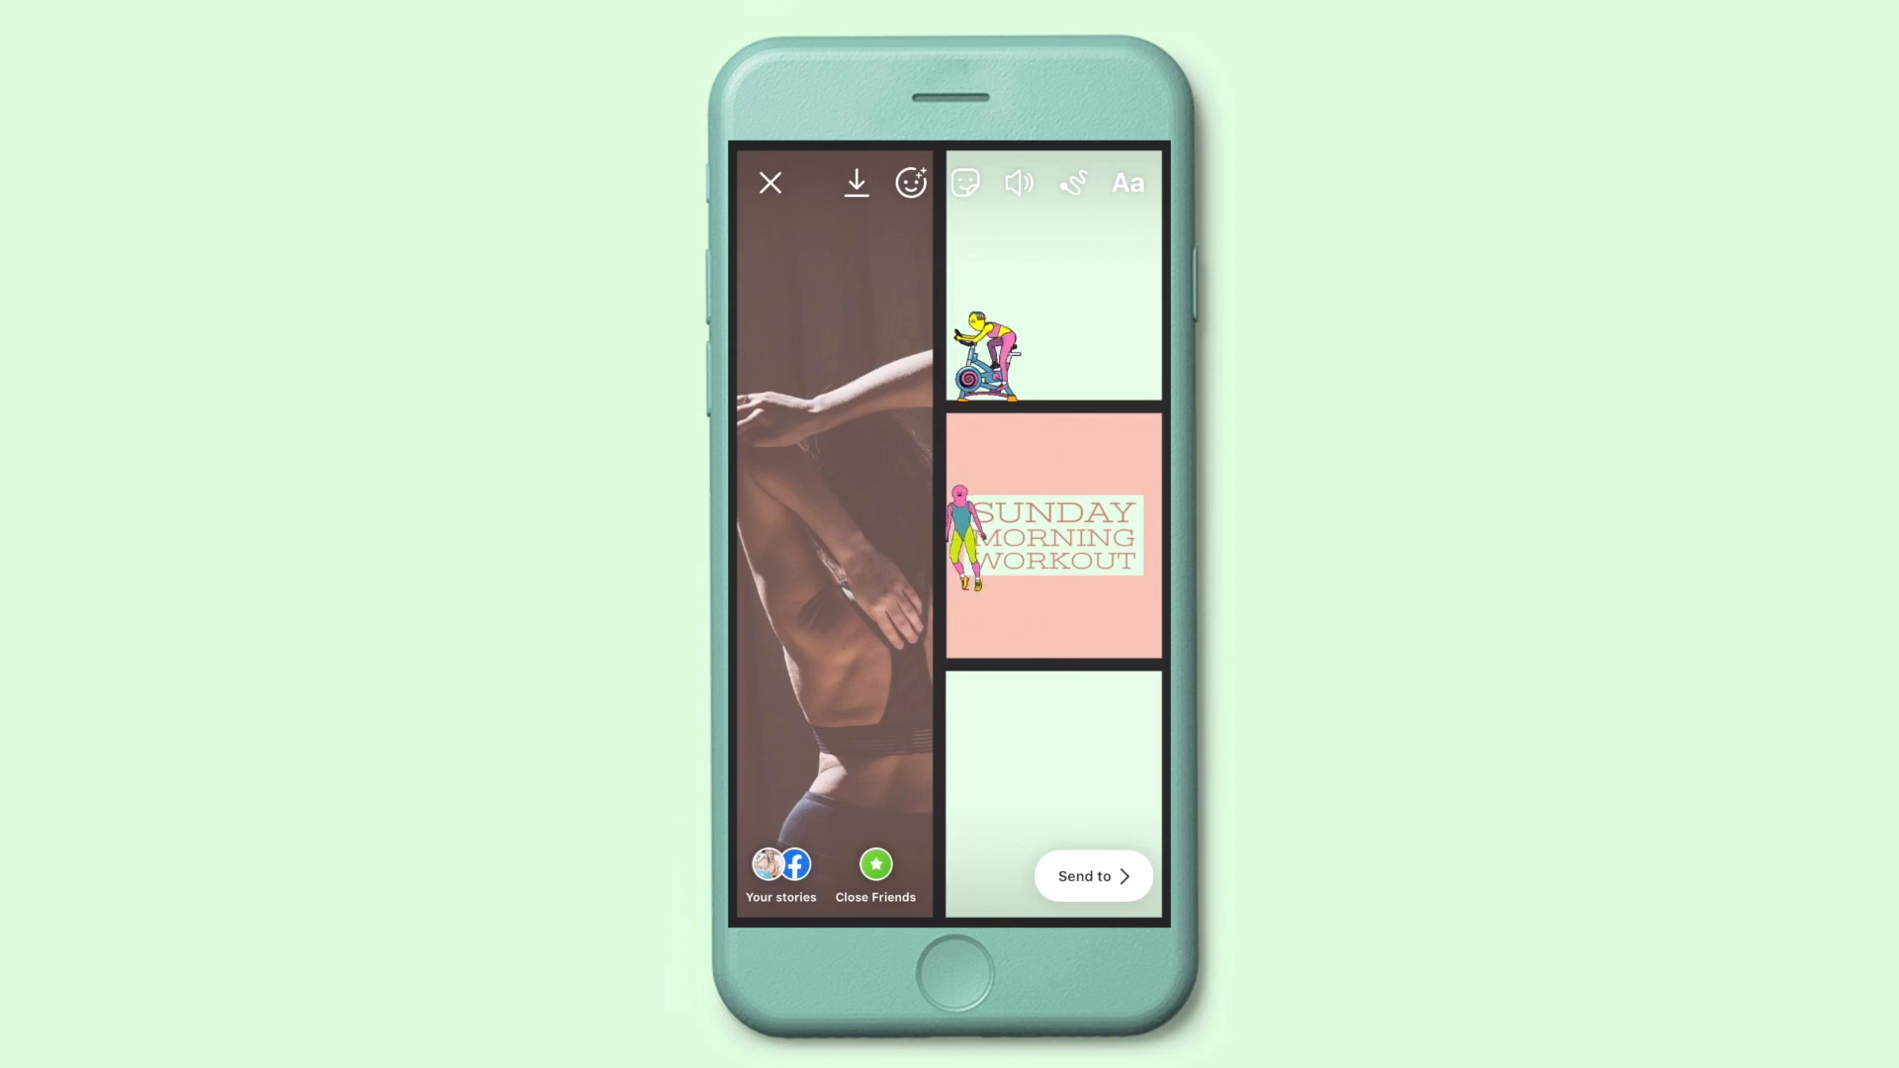
left_click_drag(964, 537, 1001, 841)
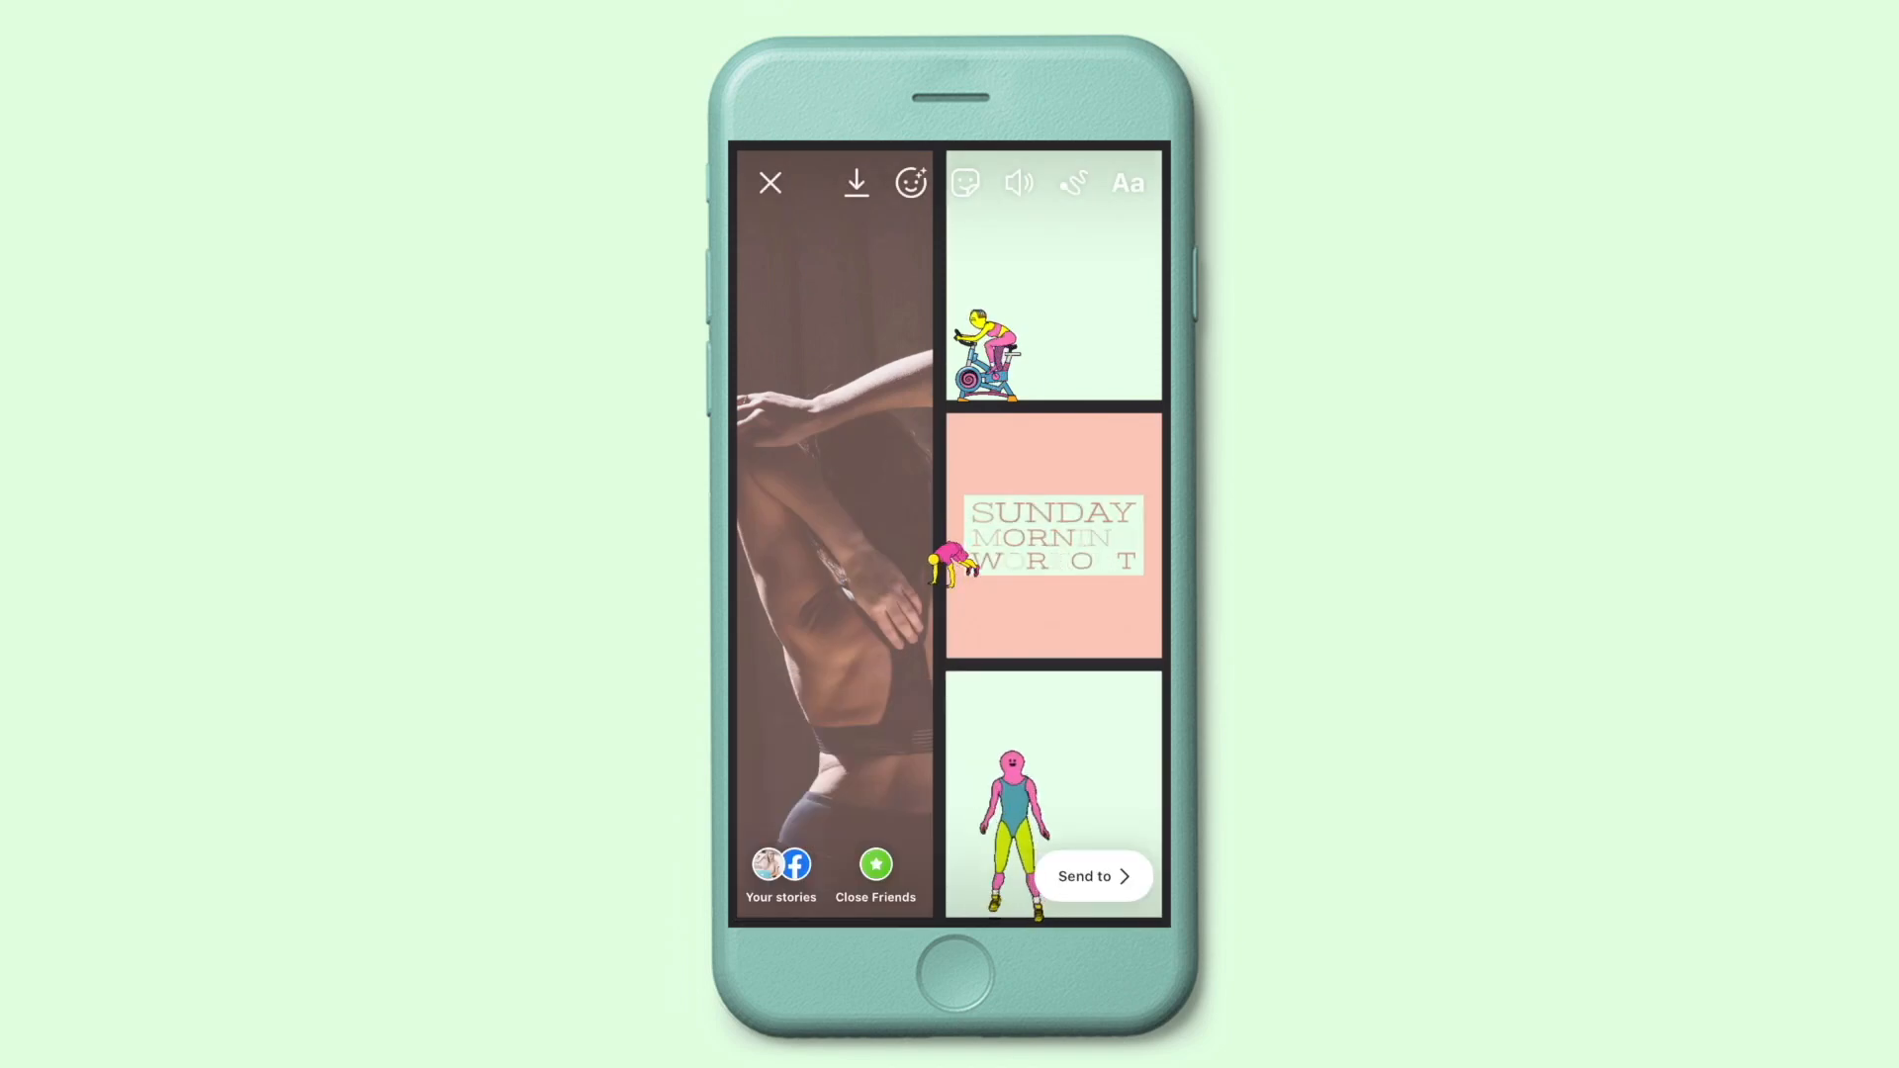
left_click_drag(952, 564, 1047, 492)
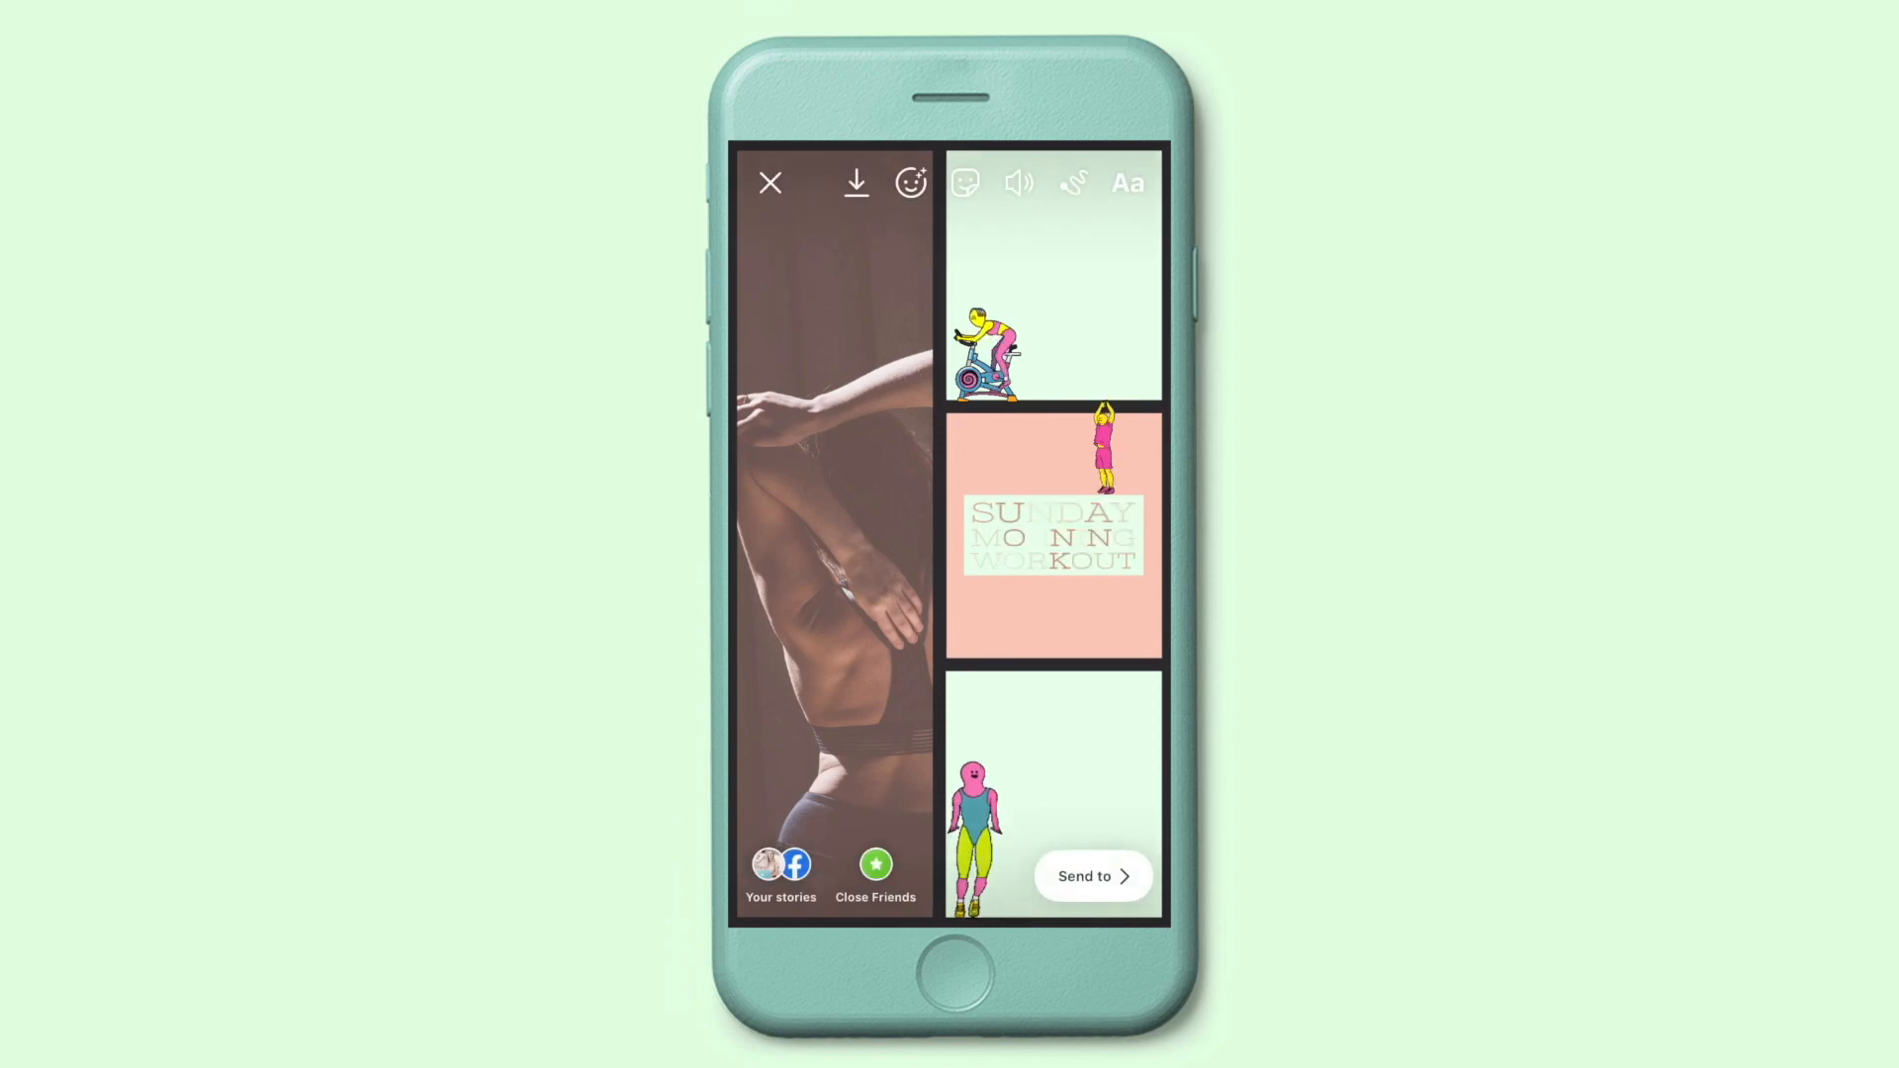
Add the reclining leg-raise GIF with the rainbow from the "workout" results and place it on the woman's raised arm in the photo.
left_click(965, 182)
type("workout")
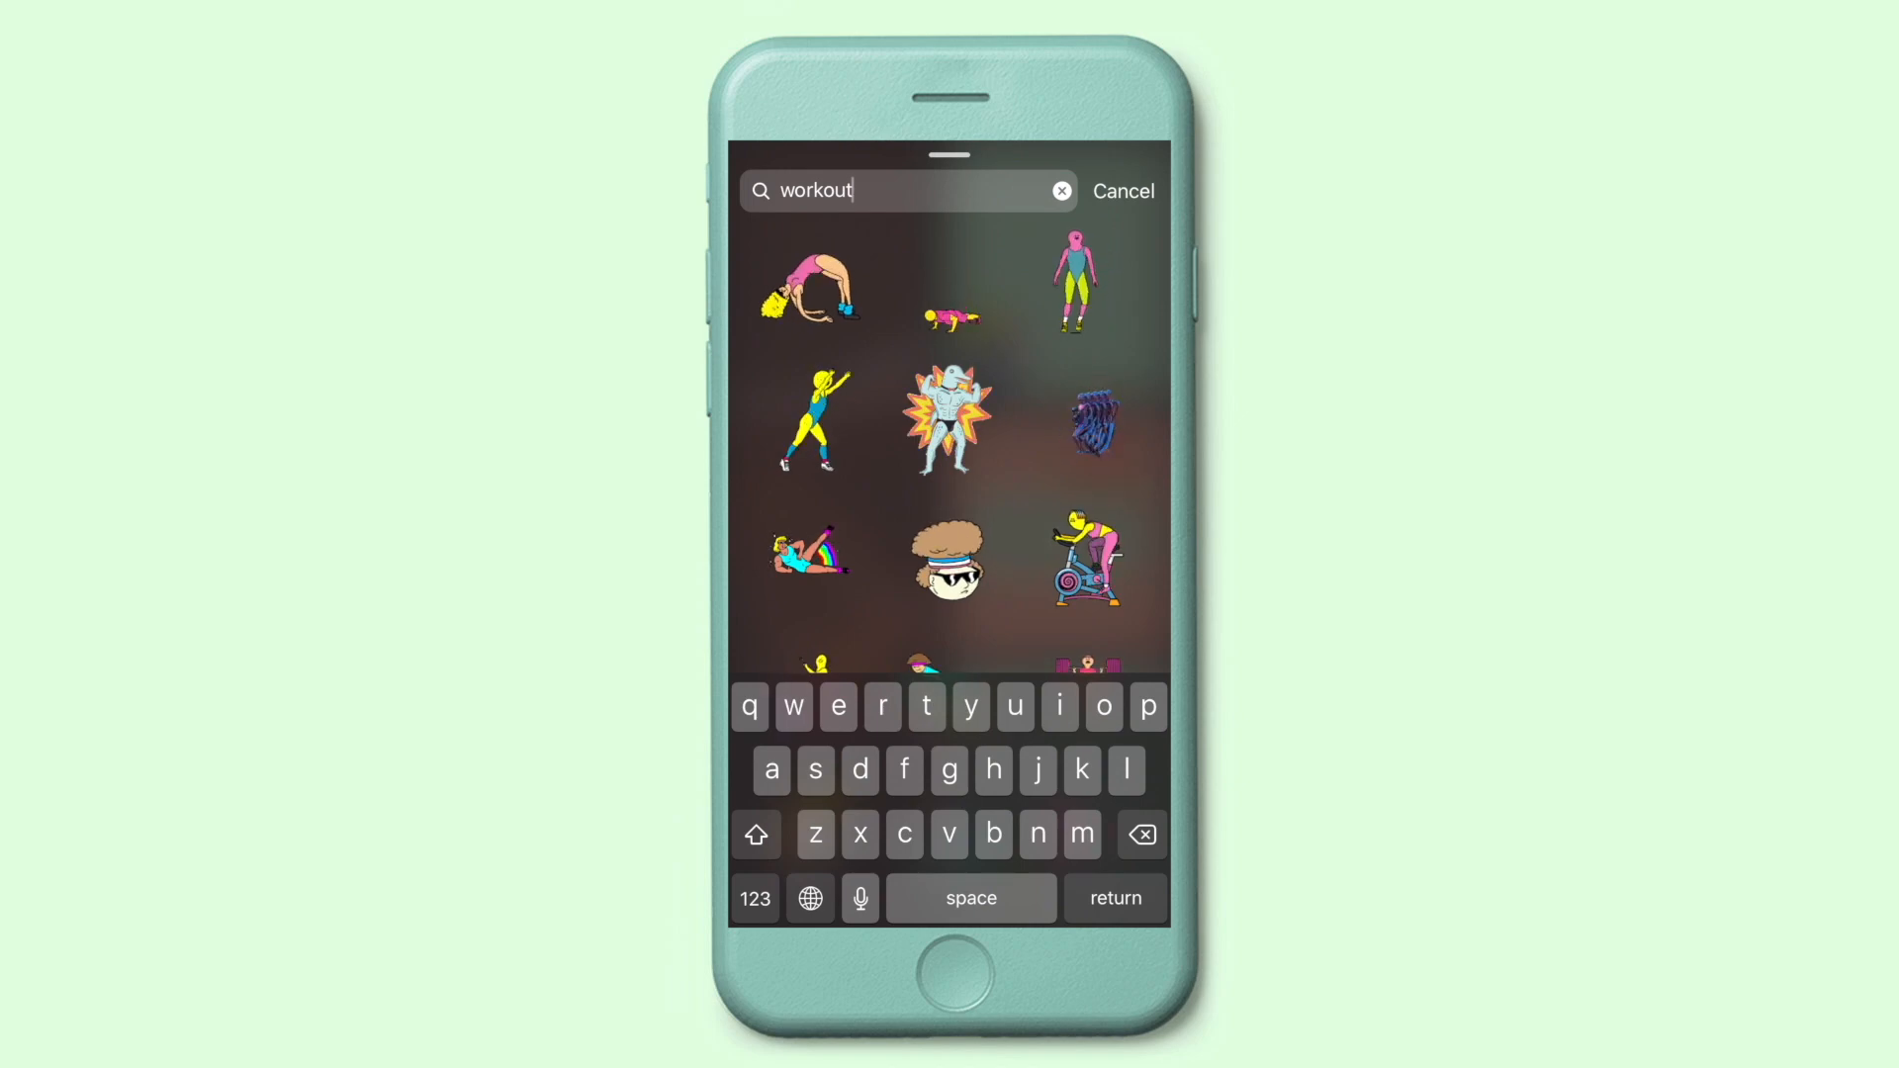
scroll(950, 494, "down", 2)
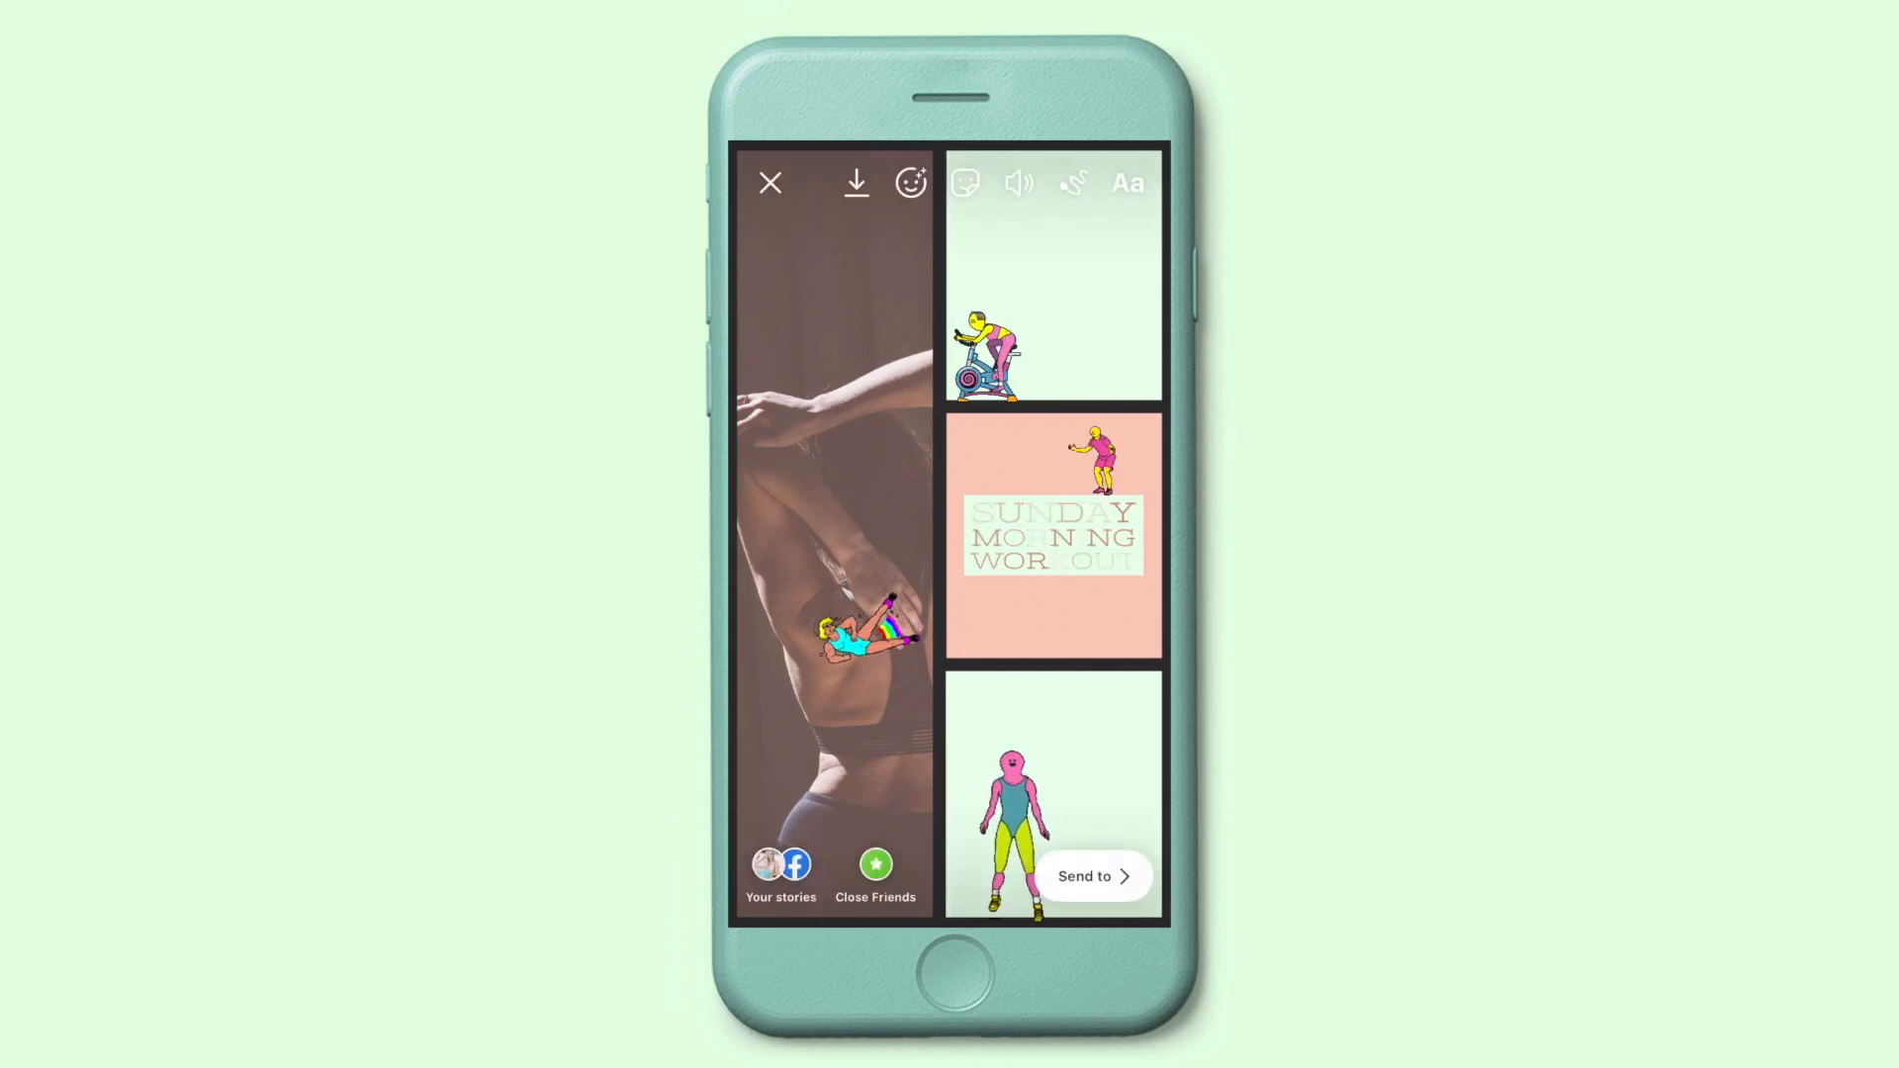
left_click_drag(865, 633, 856, 358)
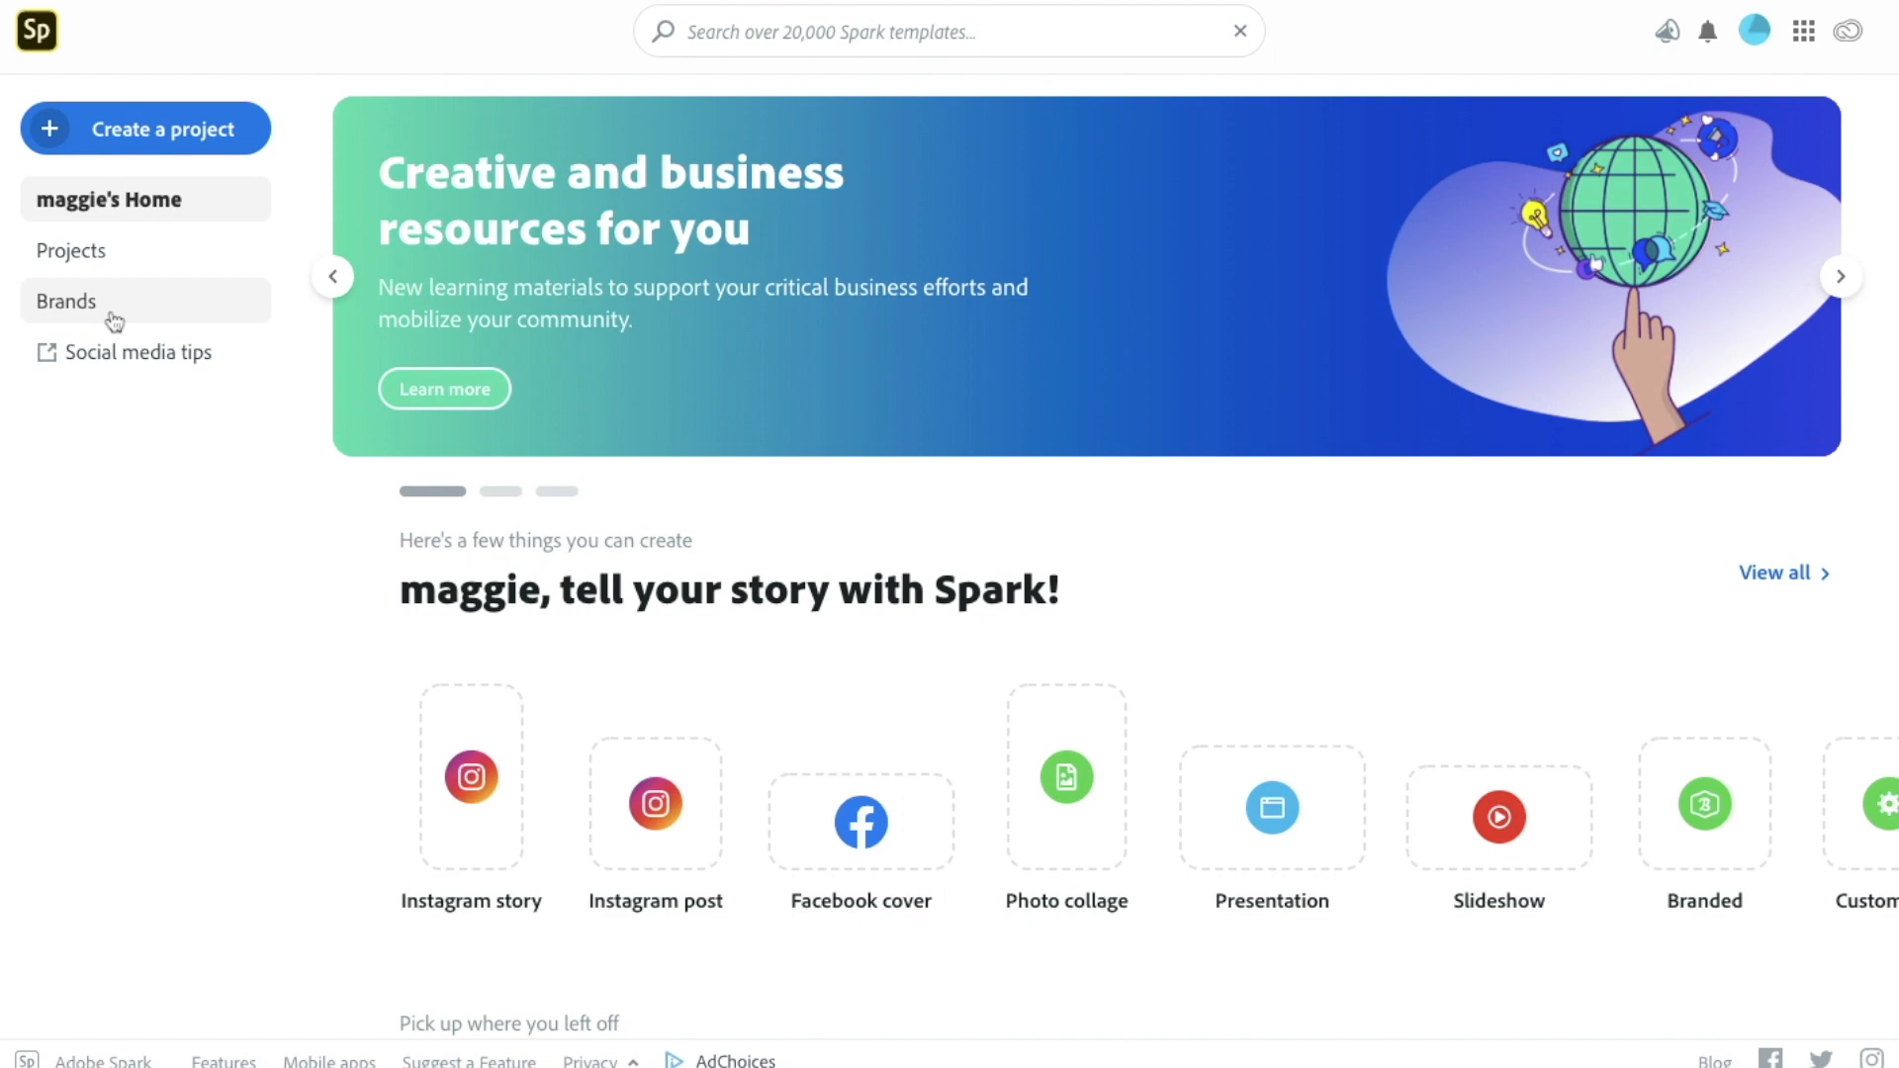
Switch to Adobe Spark on the web and review the Living to Roam brand's logos, colors, fonts and branded templates.
left_click(114, 322)
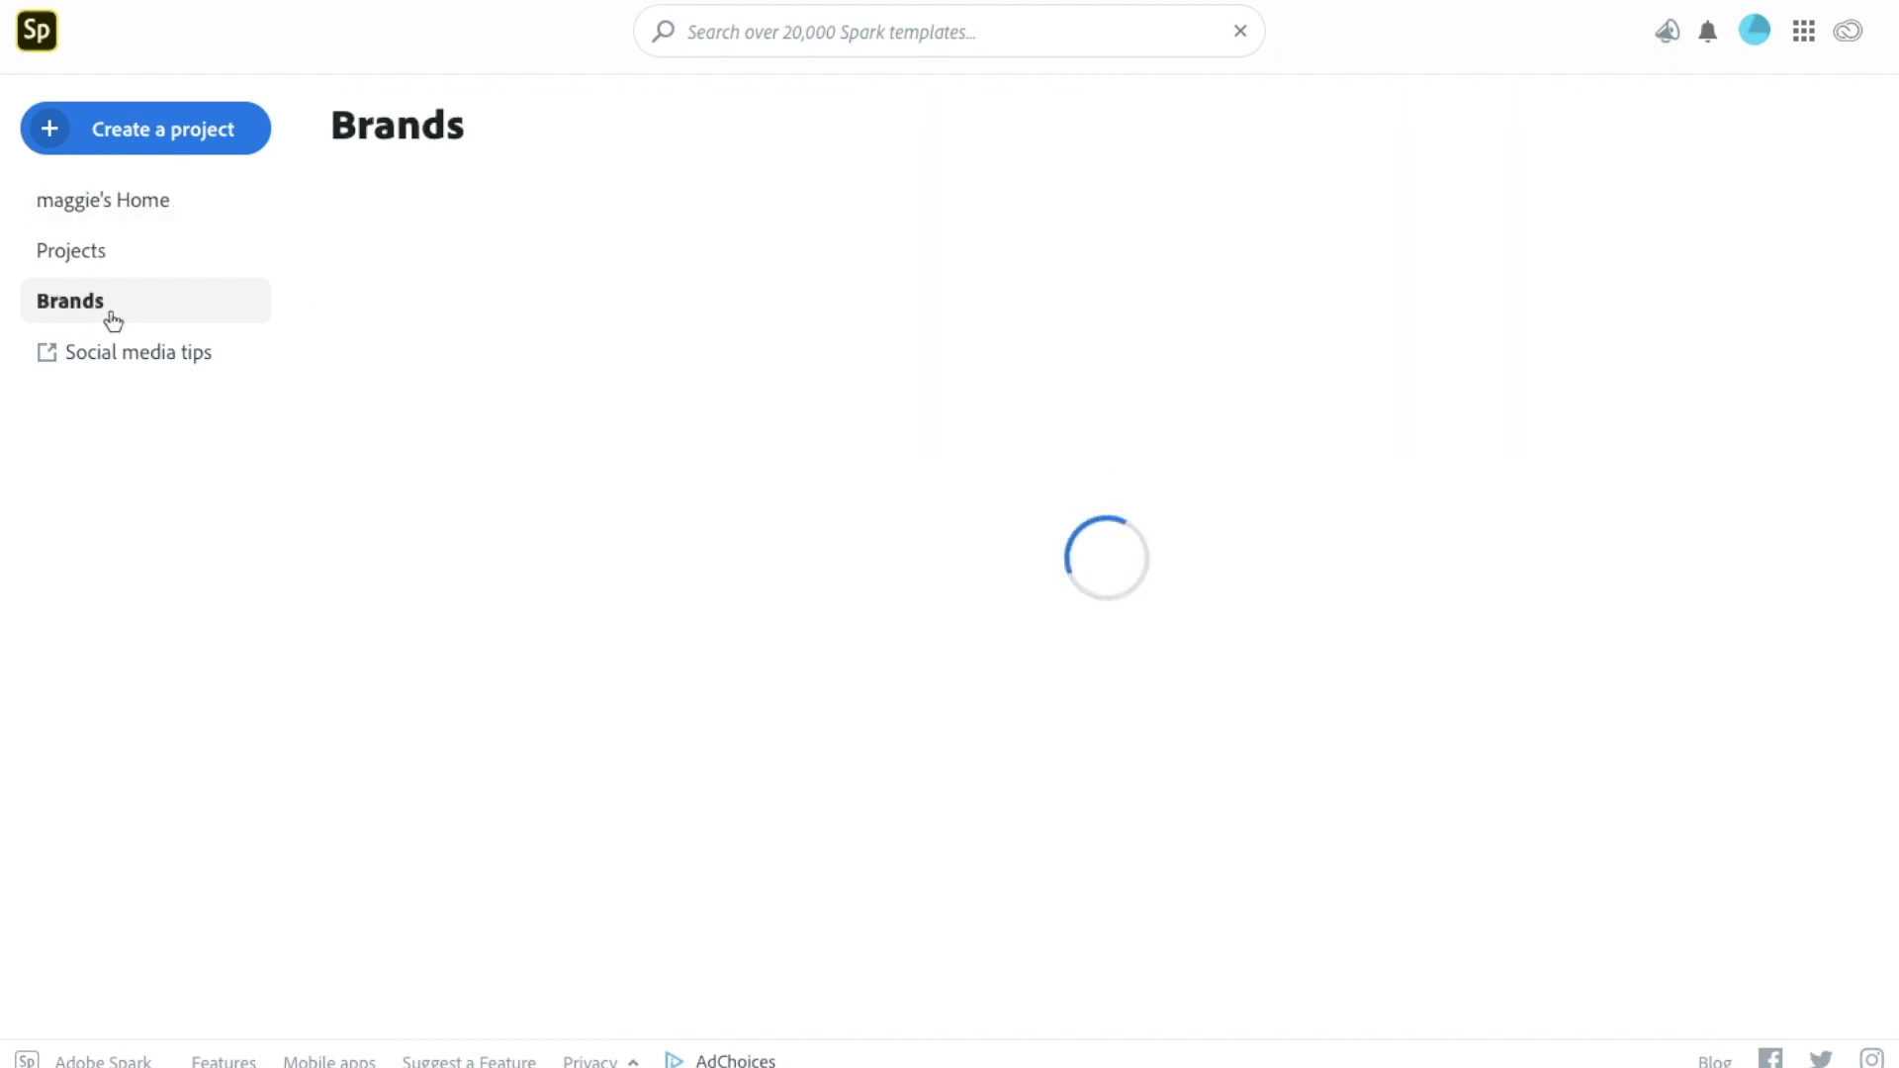
mouse_move(1017, 370)
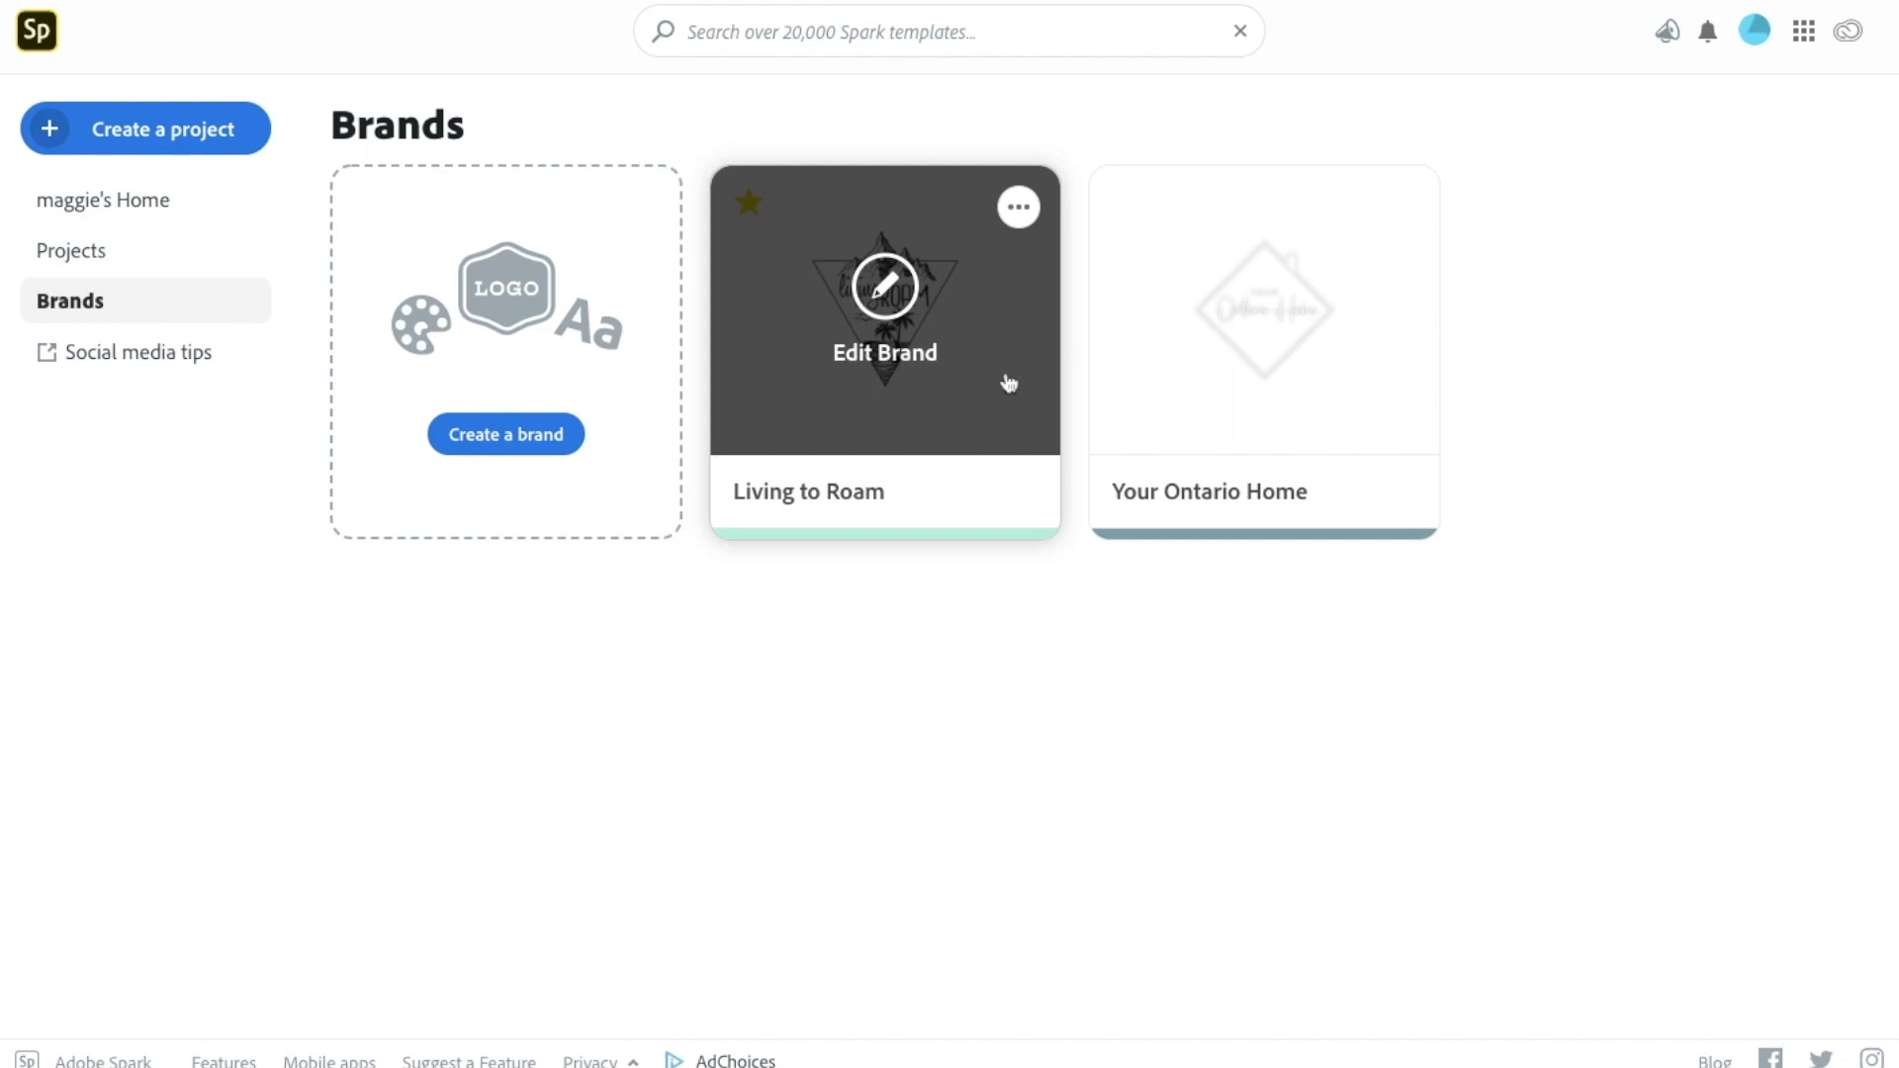
left_click(1009, 384)
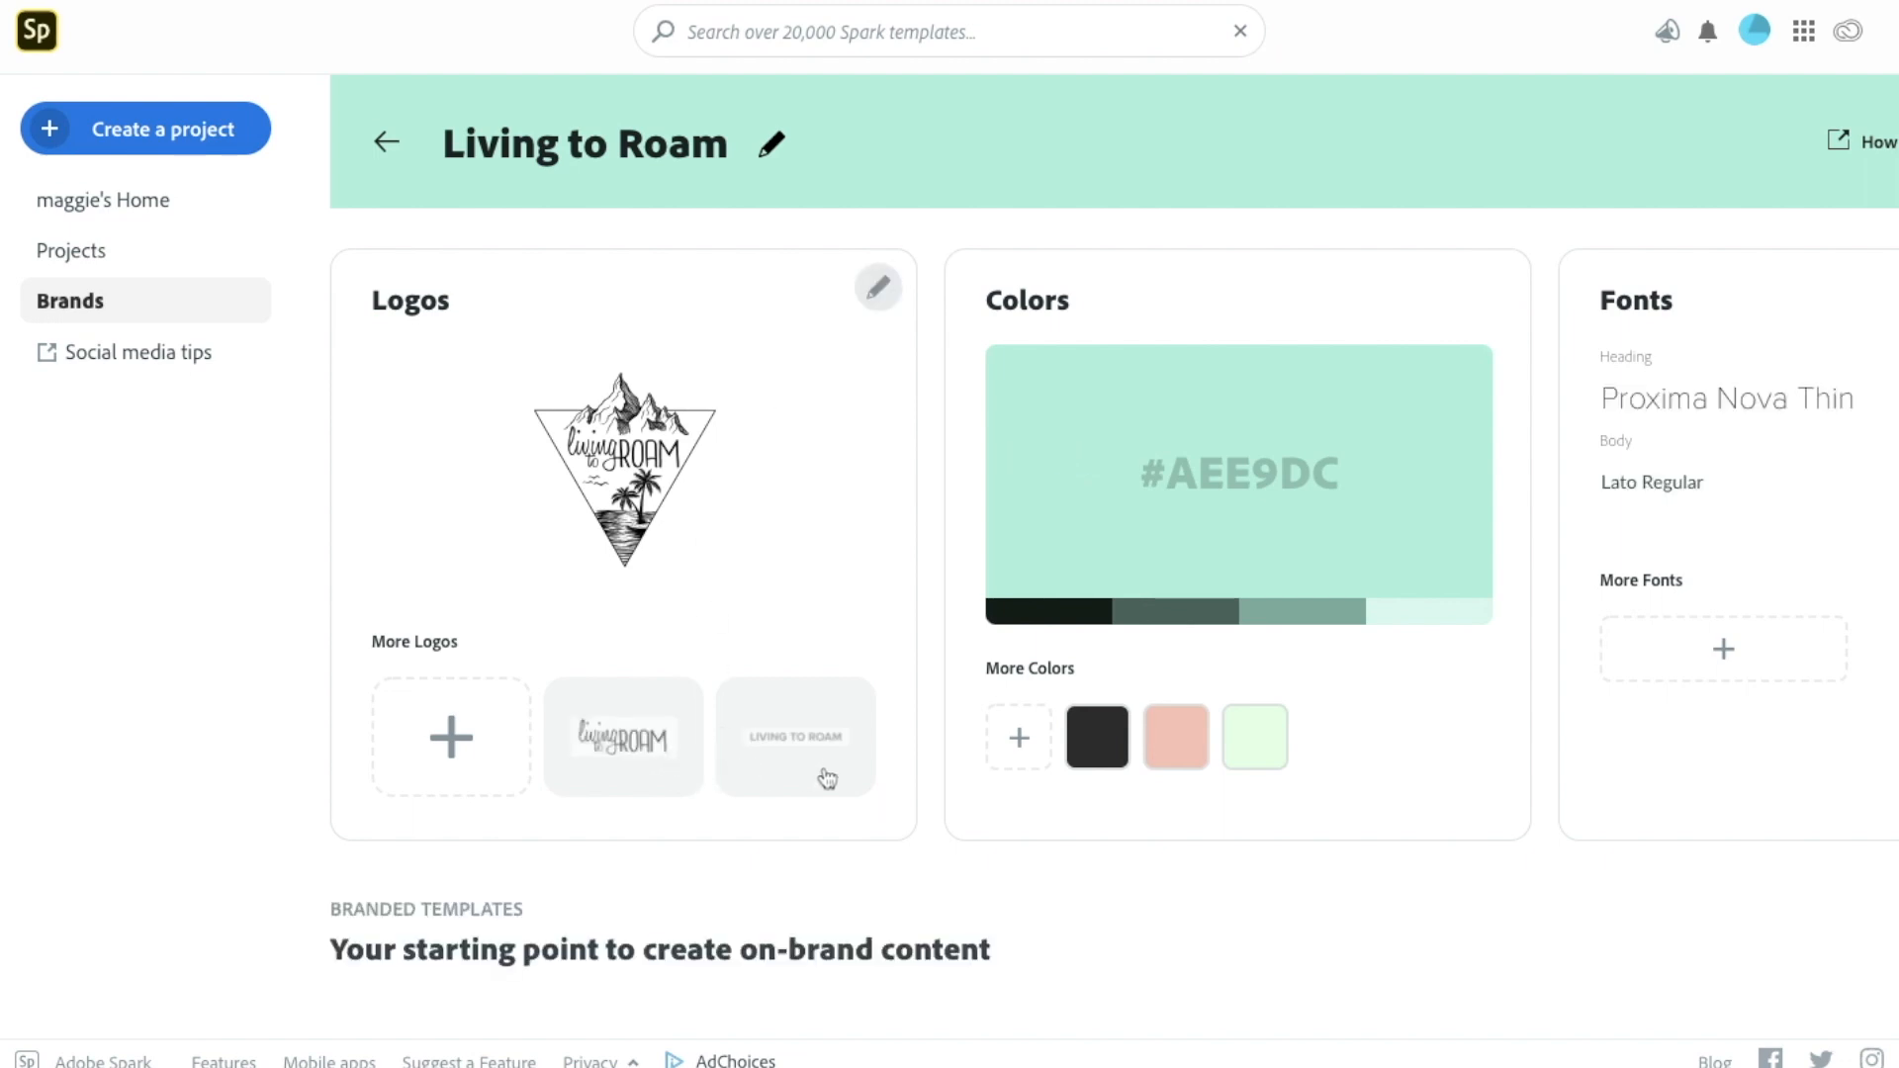
scroll(1539, 592, "down", 10)
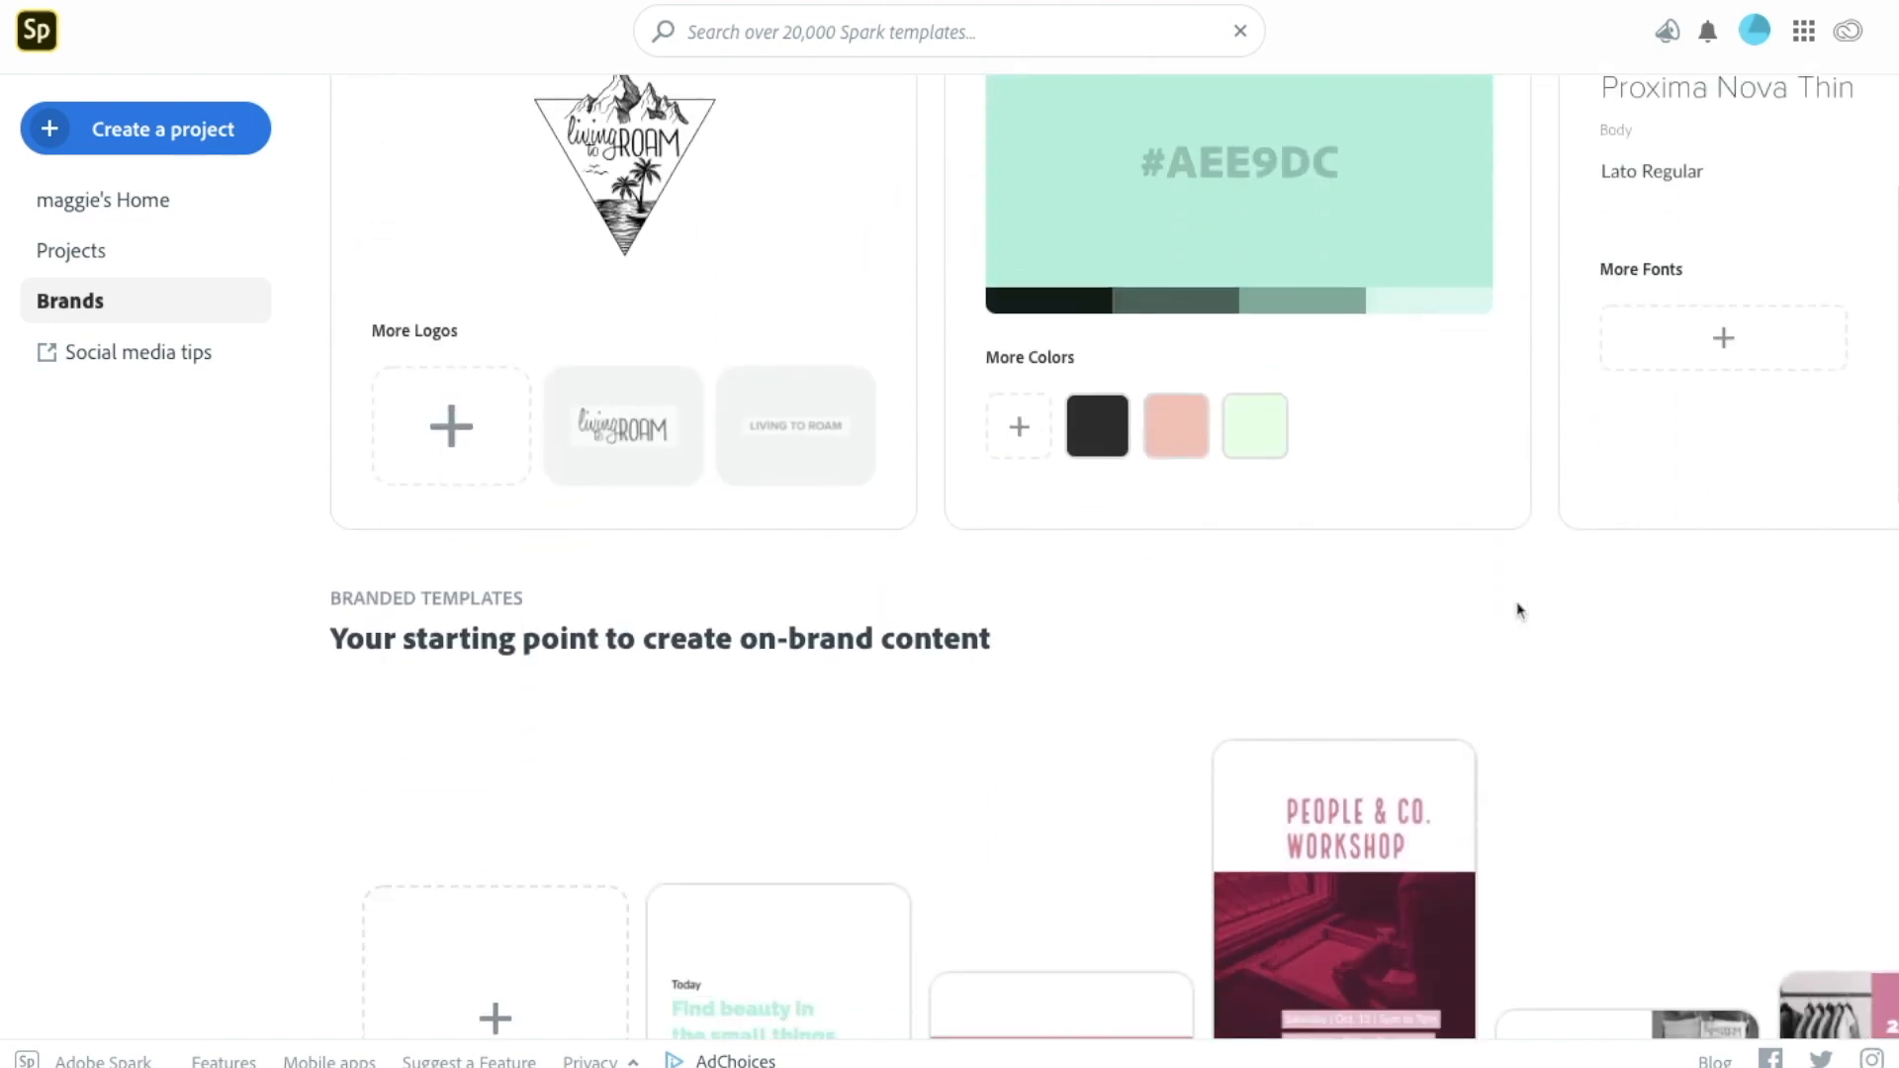
scroll(1519, 612, "down", 5)
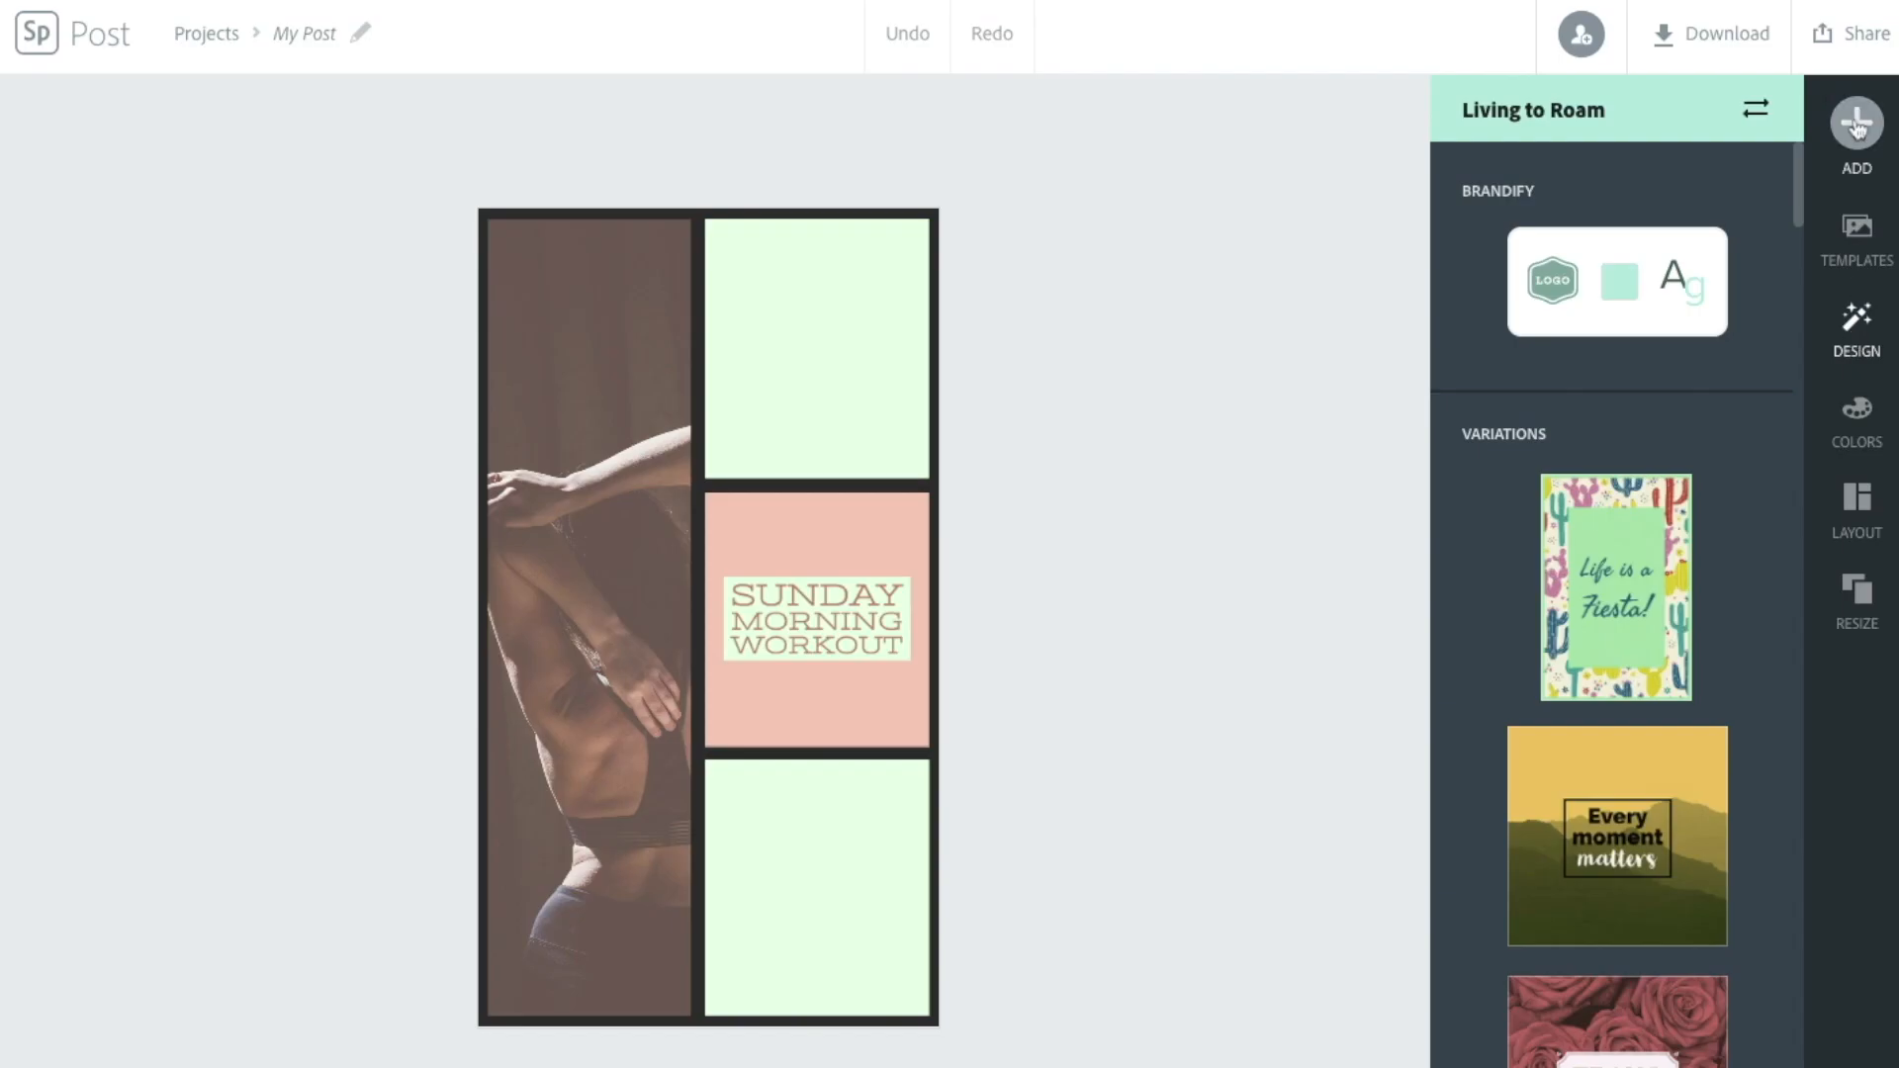
Open the choices for adding an element to the Sunday Morning Workout post.
left_click(1856, 122)
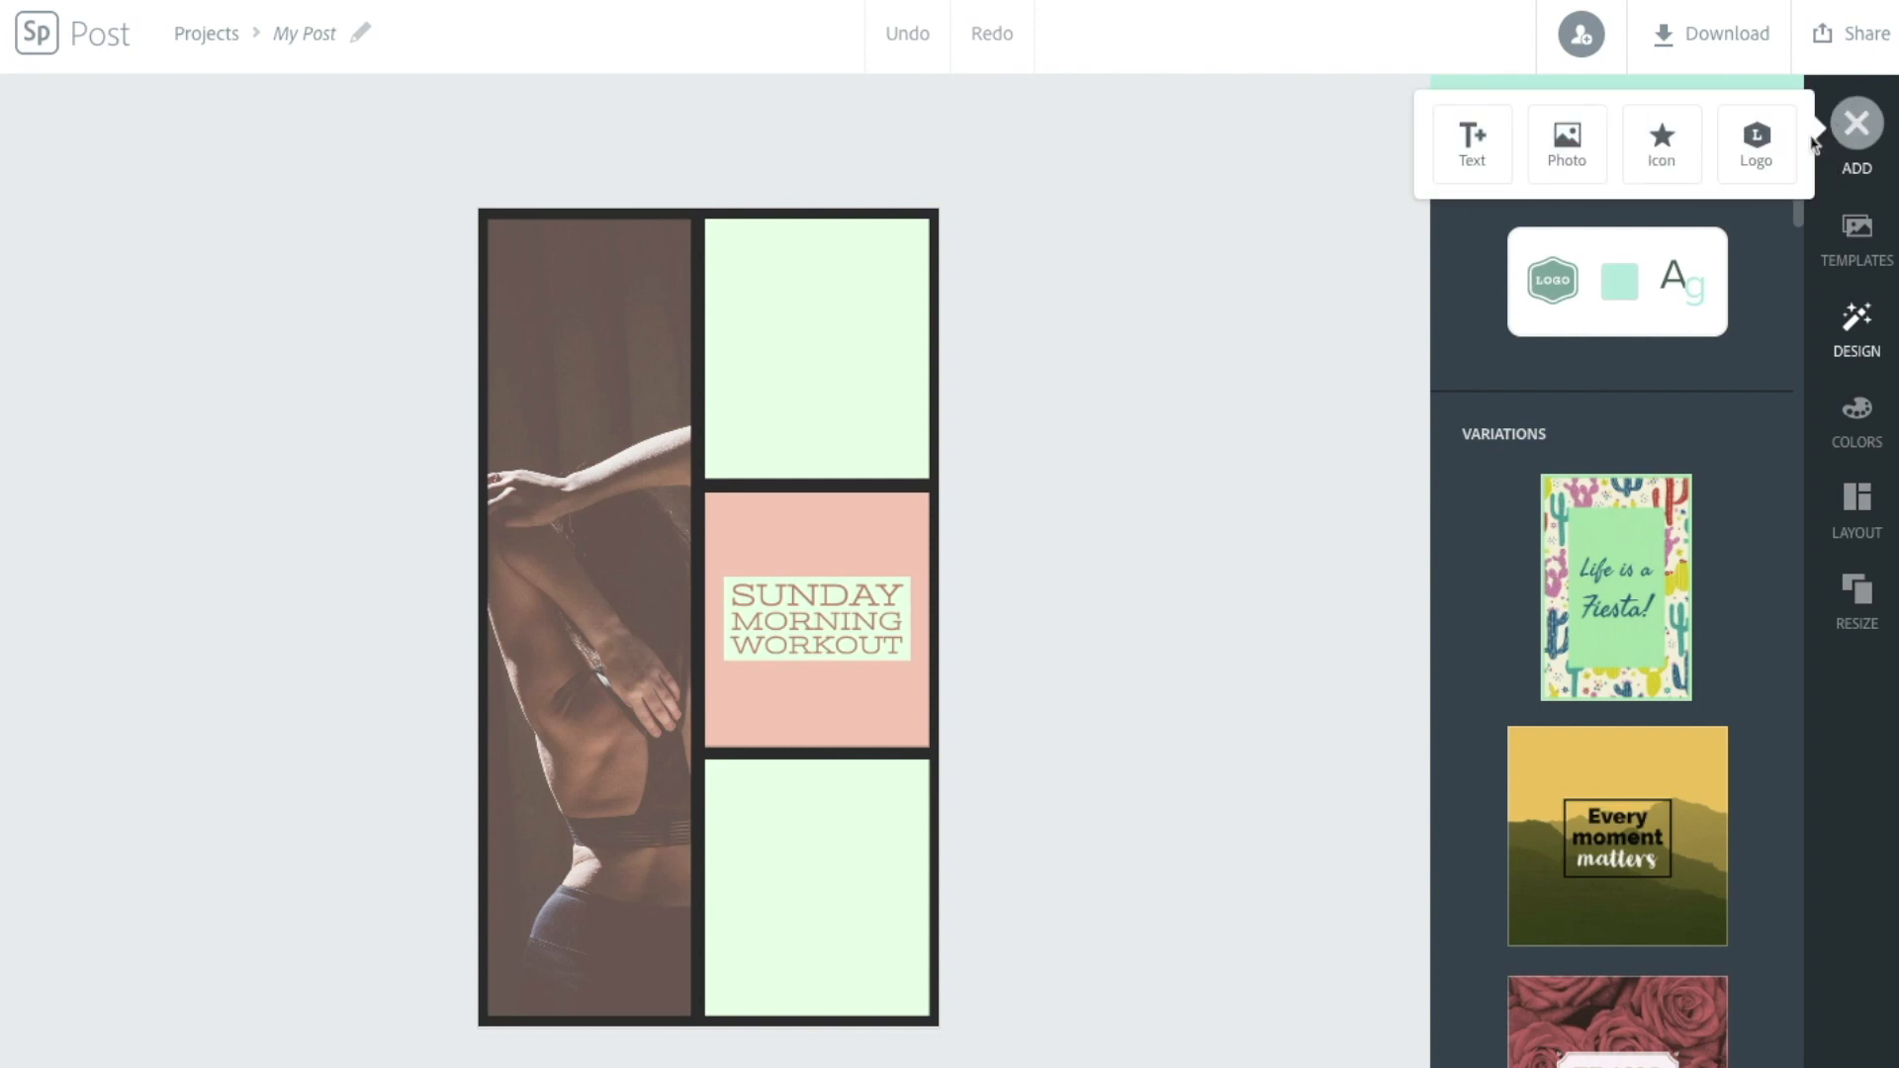